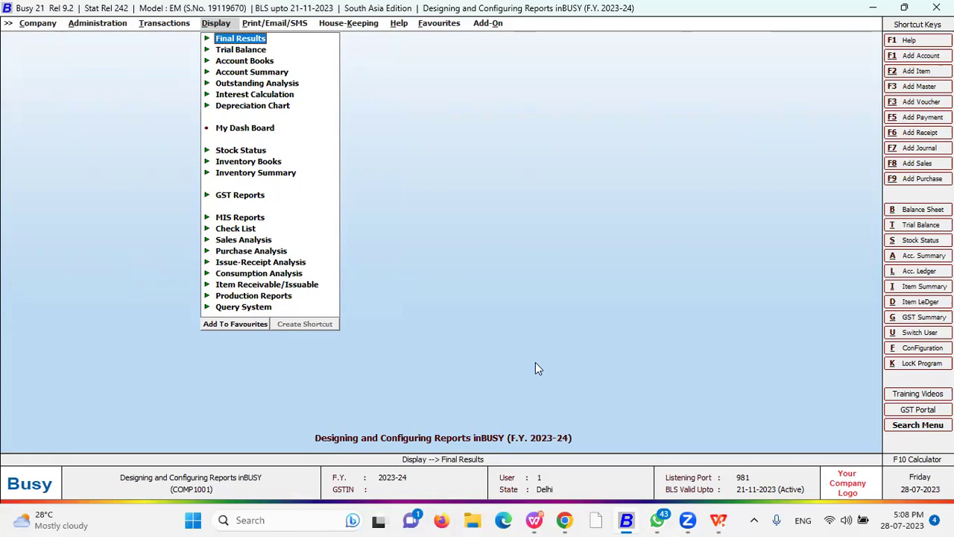
- Open Account Books > standard registers > Sales Register for All Sale Type and All Parties
key(Down)
key(Down)
key(Down)
key(Down)
key(Up)
key(Up)
key(Return)
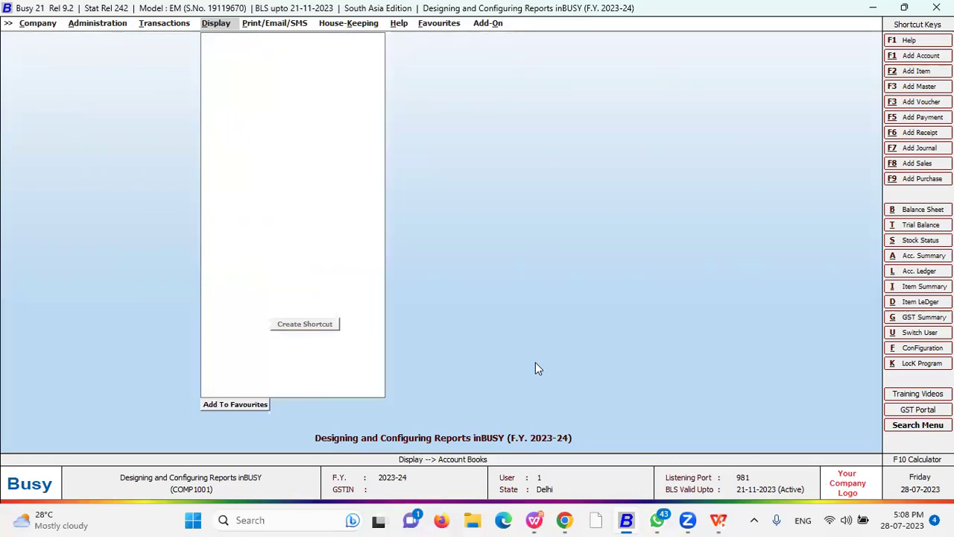
key(Down)
key(Down)
key(Down)
key(Return)
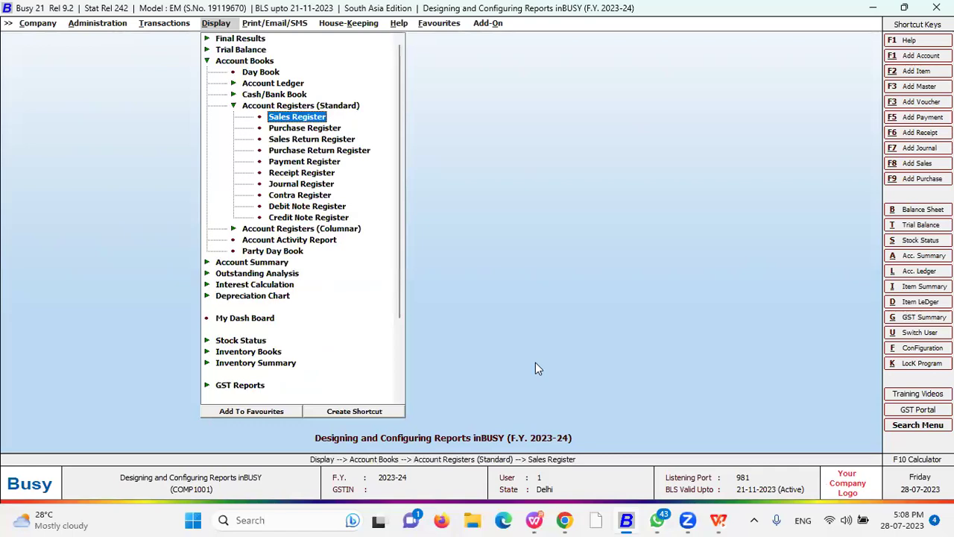
key(Return)
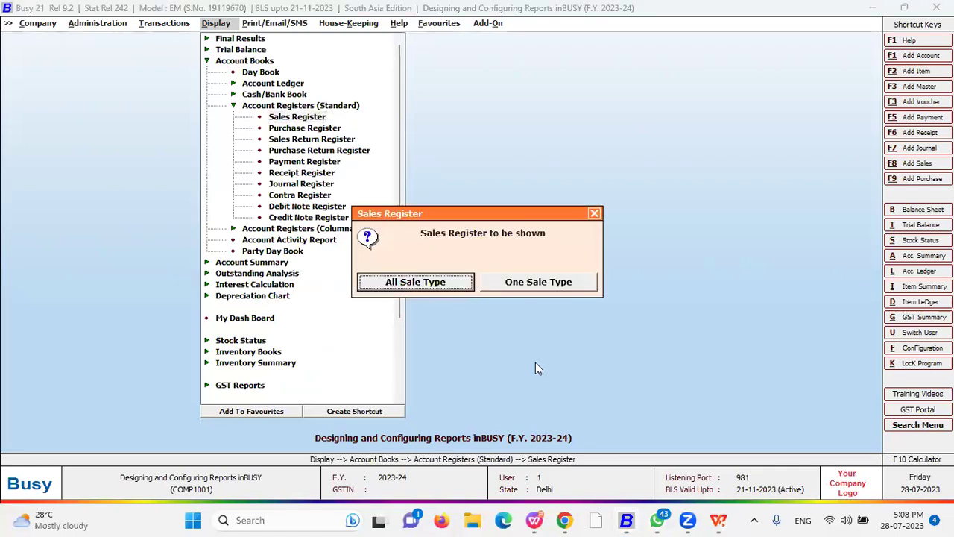
key(Return)
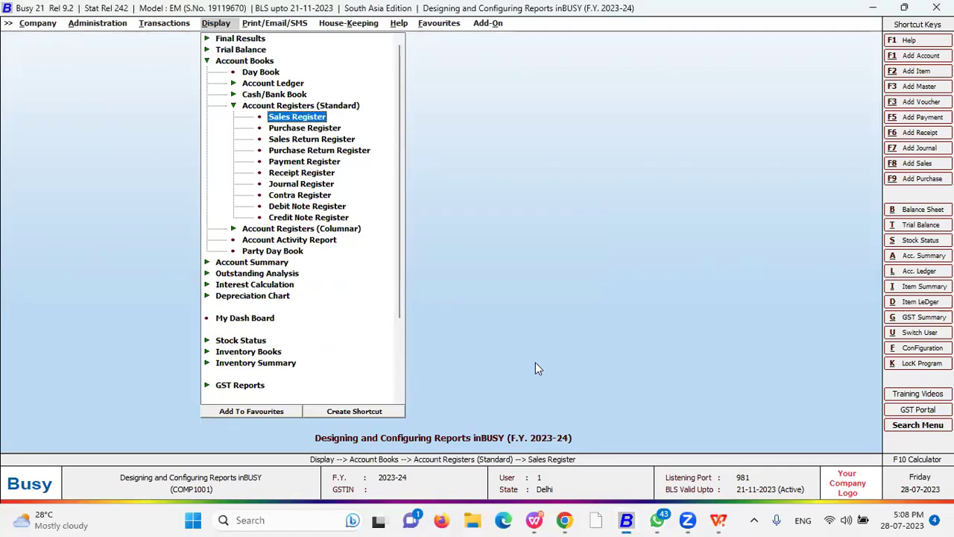
key(Return)
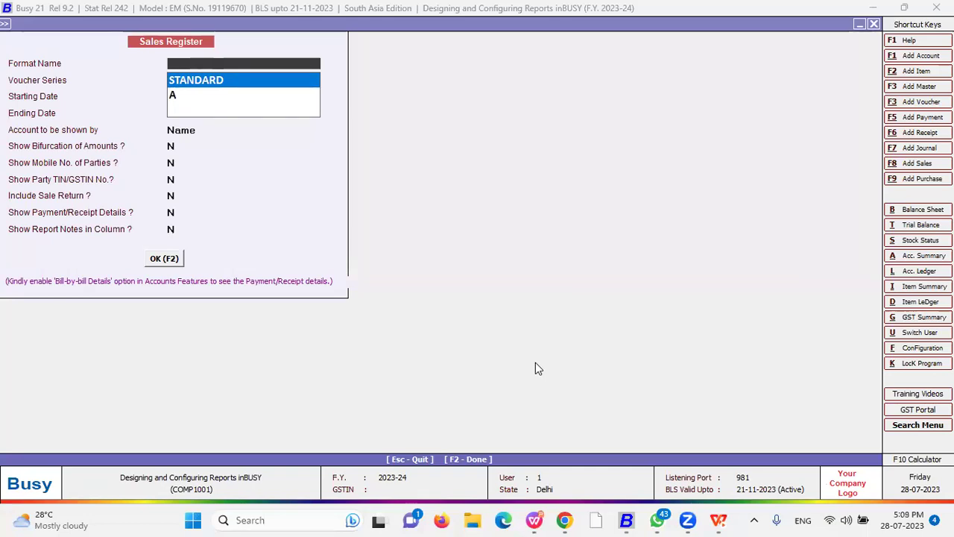
- Choose the STANDARD format and enter starting date 01-04-2023
key(Down)
key(Return)
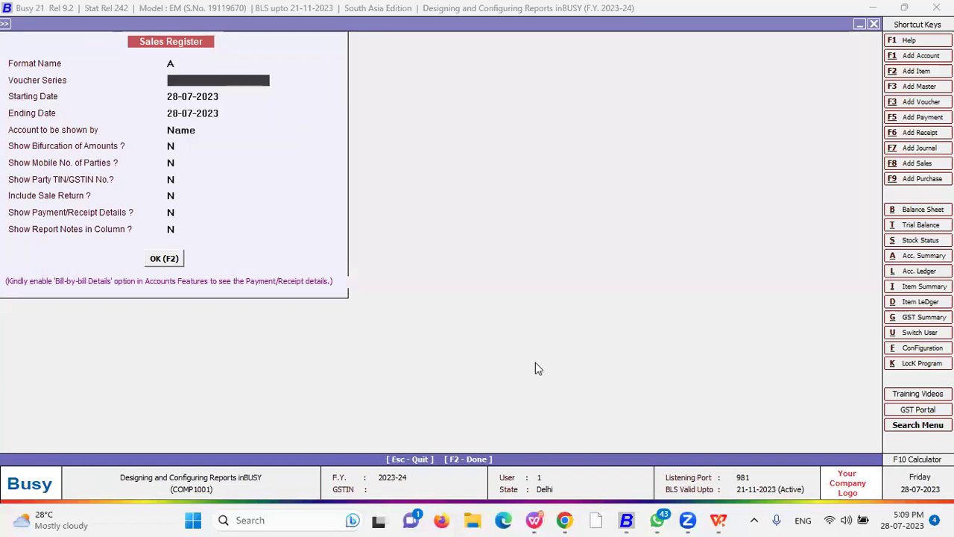
key(Up)
key(Up)
key(Return)
key(Escape)
key(Up)
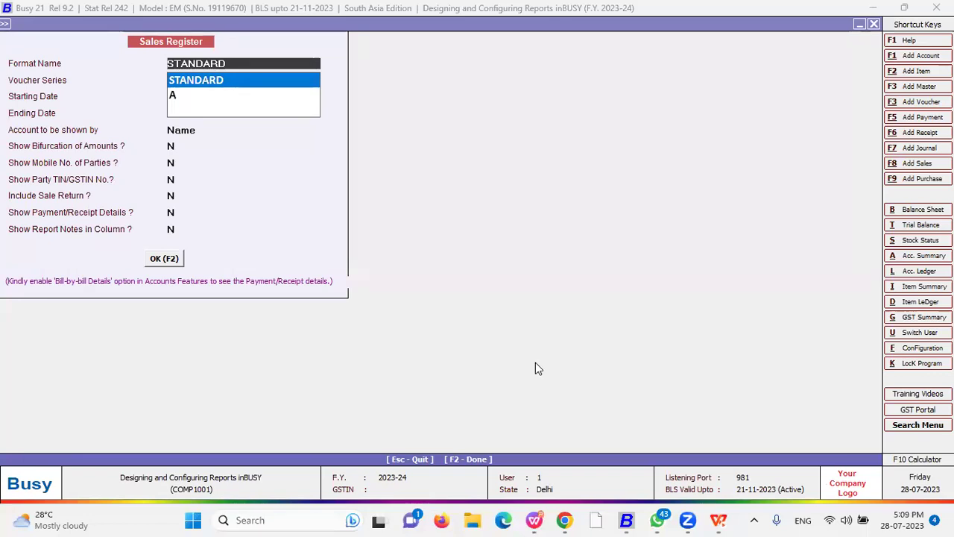
key(Return)
key(Return)
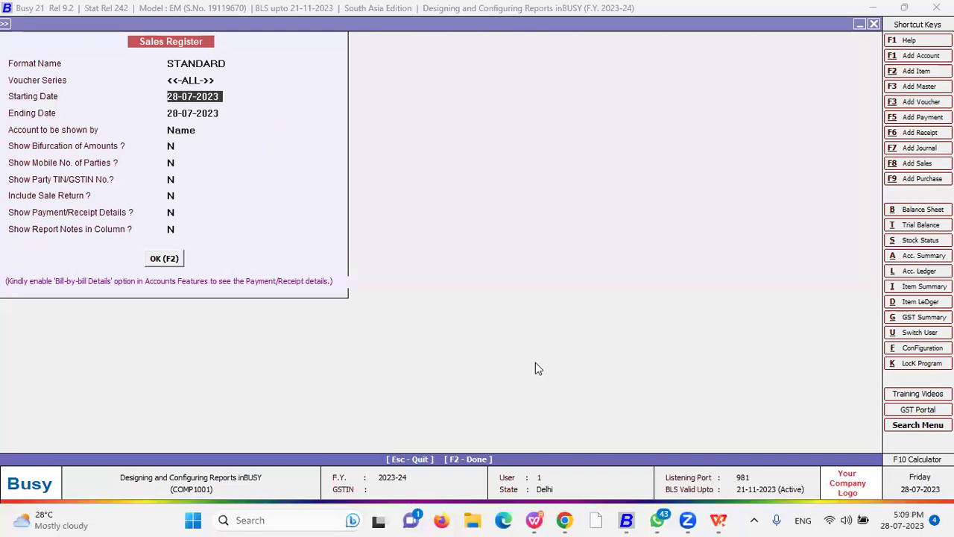
text(01-04)
key(Return)
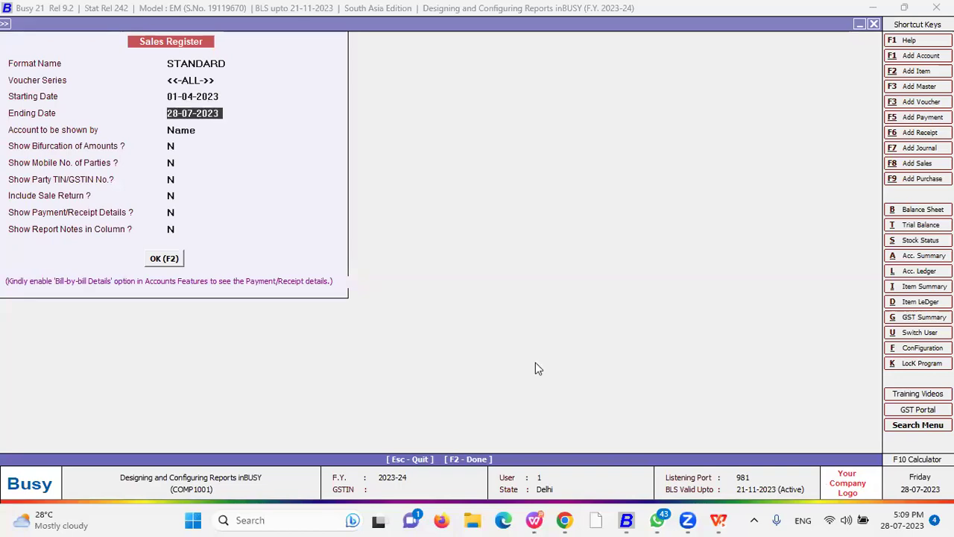
- Keep <<-ALL->> voucher series and step through the remaining register options
click(196, 81)
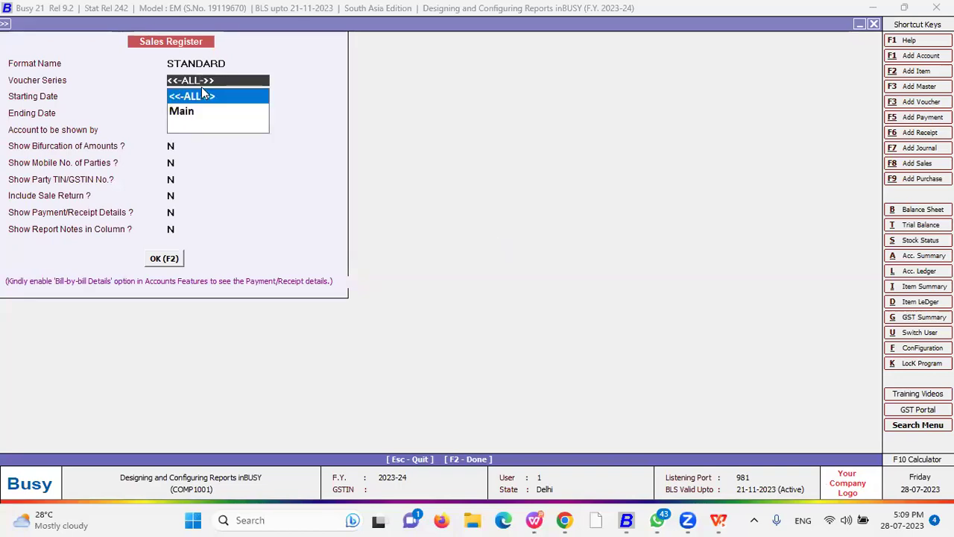
click(201, 92)
key(Return)
key(Return)
key(Return)
key(Return)
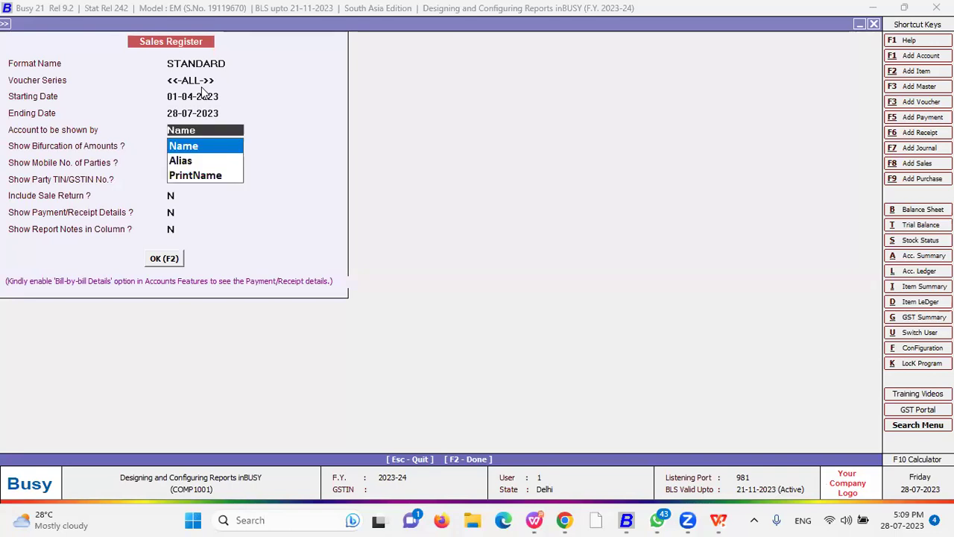
key(Return)
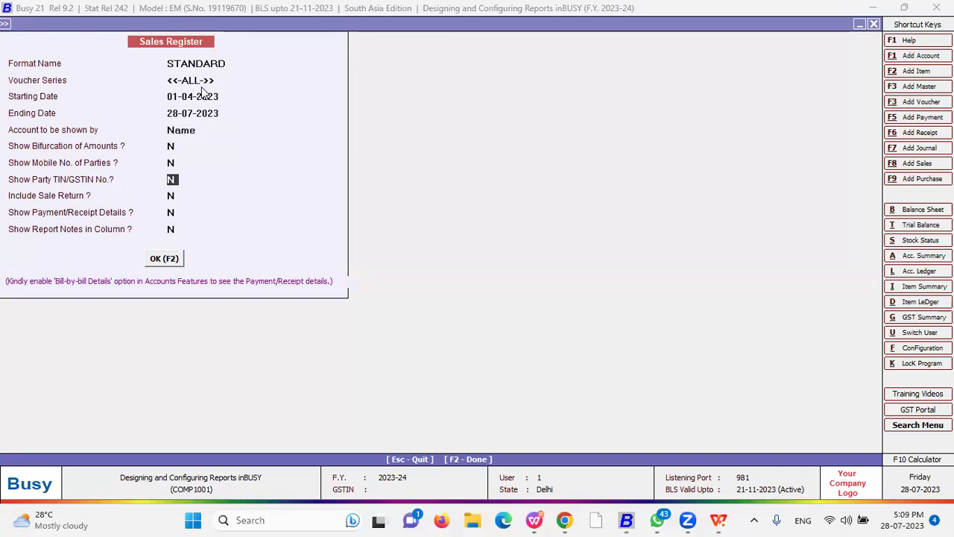
key(Up)
key(Up)
key(Return)
key(Return)
key(Return)
key(Return)
key(Return)
key(Up)
key(Up)
key(Up)
key(Up)
key(Up)
key(Up)
key(Up)
key(Return)
key(Return)
key(Return)
key(Return)
key(Return)
key(Return)
key(Return)
key(Return)
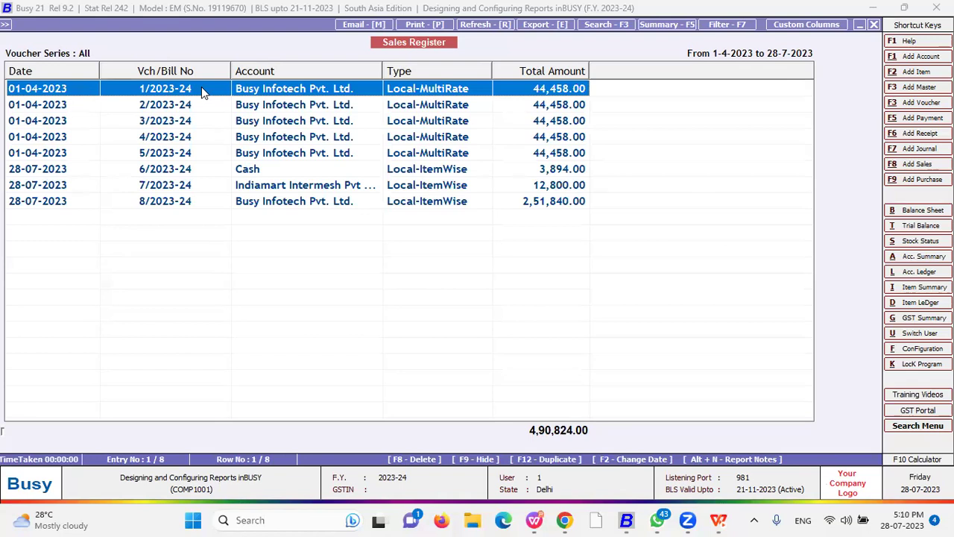
- Quit the unnamed custom-column format and close the Sales Register back to the report list
click(811, 25)
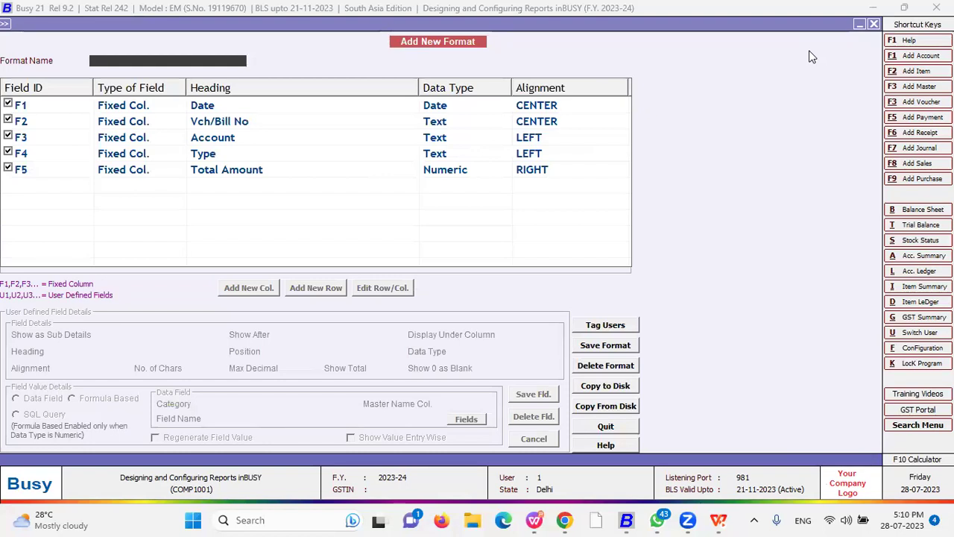
key(Return)
key(Return)
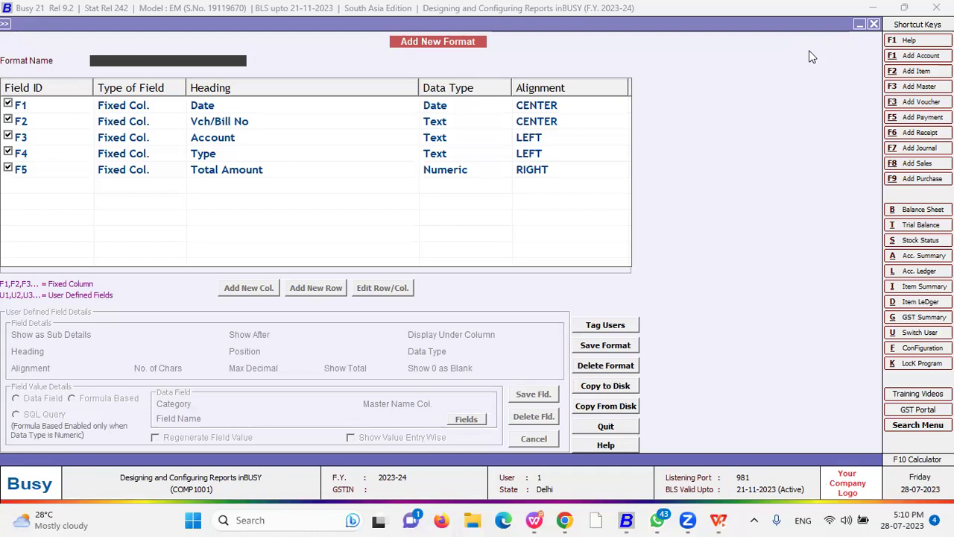
key(Return)
key(Return)
key(Escape)
key(Return)
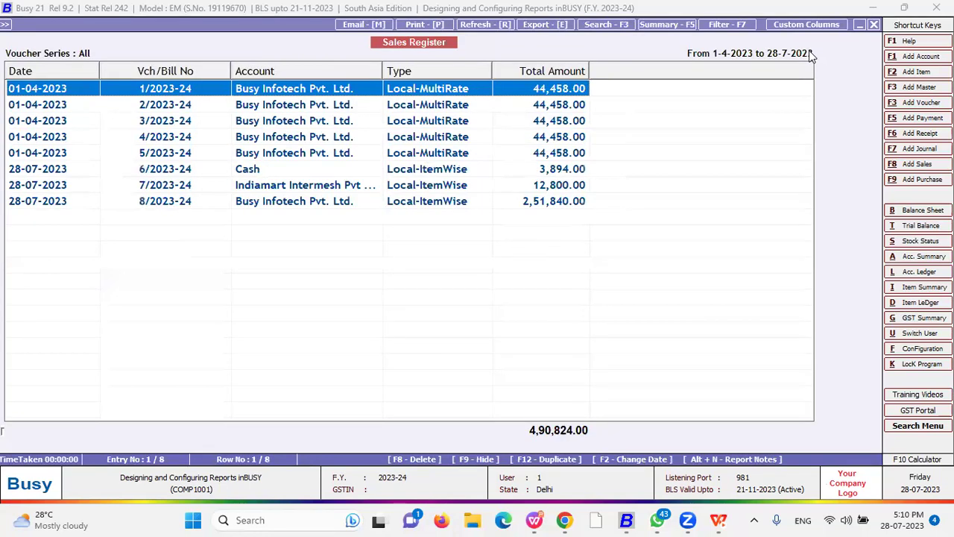
key(Escape)
key(Escape)
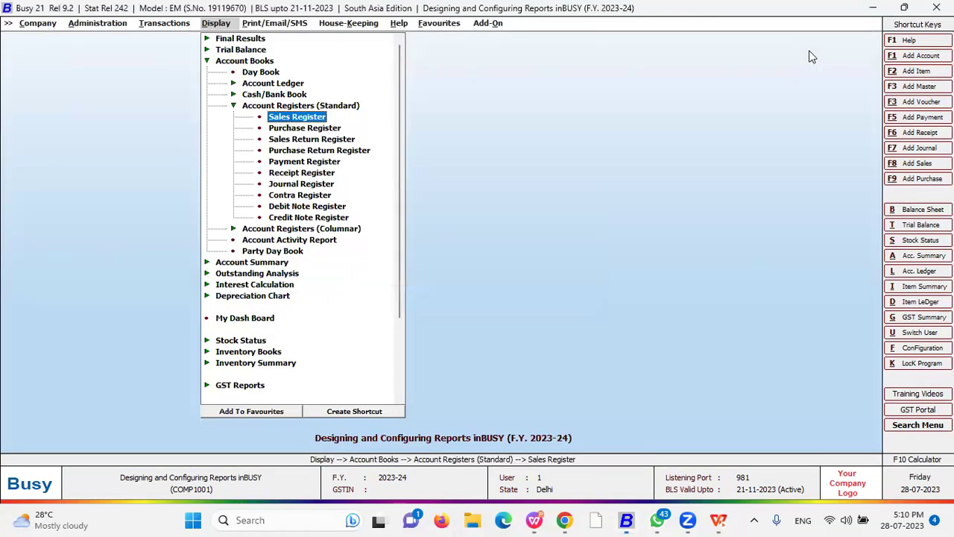
key(Escape)
key(Escape)
- Navigate to the Sales Register under the standard inventory registers
key(Down)
key(Down)
key(Down)
key(Down)
key(Down)
key(Down)
key(Down)
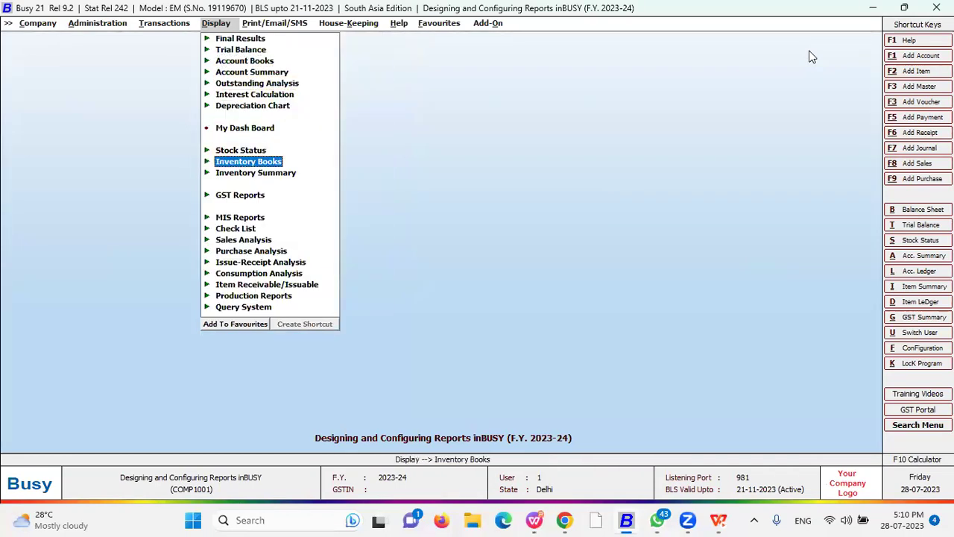
key(Return)
key(Down)
key(Down)
key(Return)
key(Return)
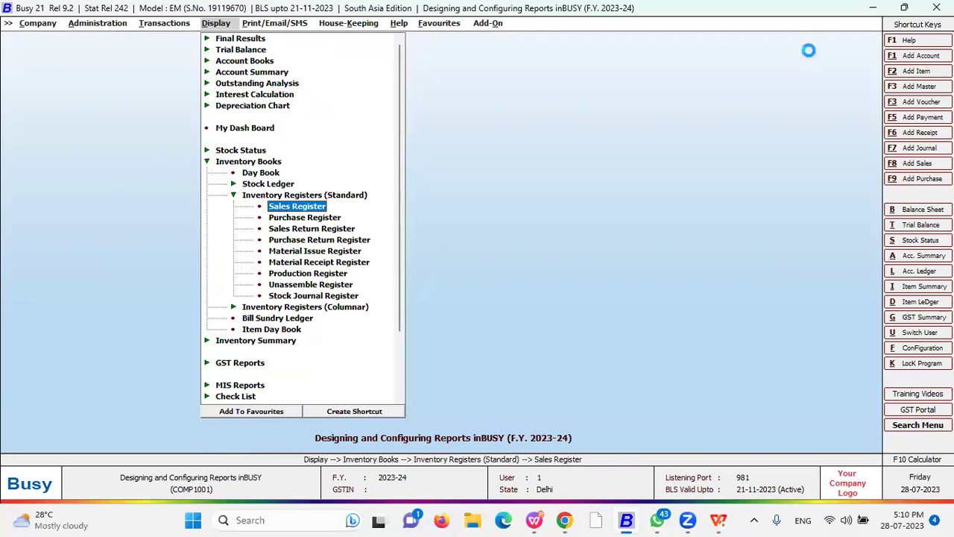
key(Return)
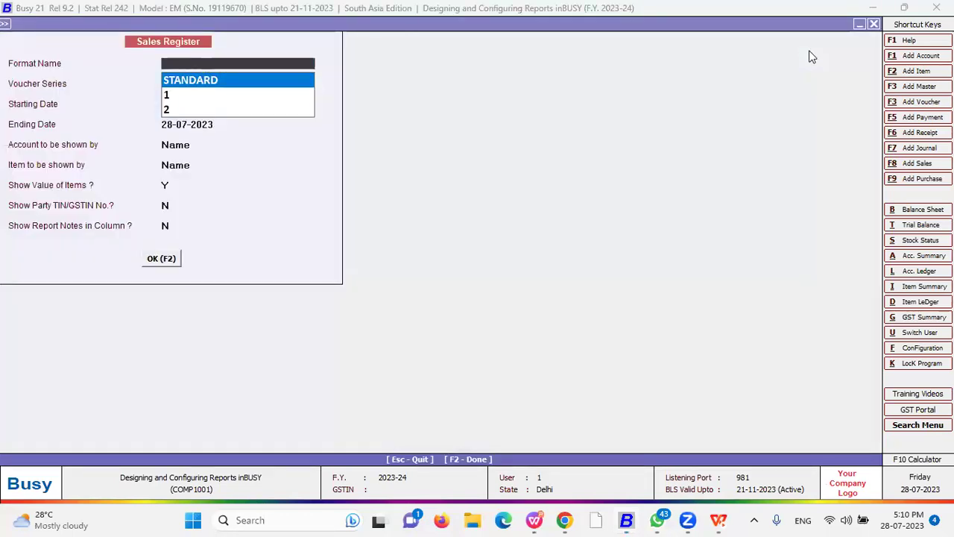
- Compare the saved report formats STANDARD, 1 and 2
key(Down)
key(Up)
key(Down)
key(Up)
key(Down)
key(Down)
key(Up)
key(Down)
key(Up)
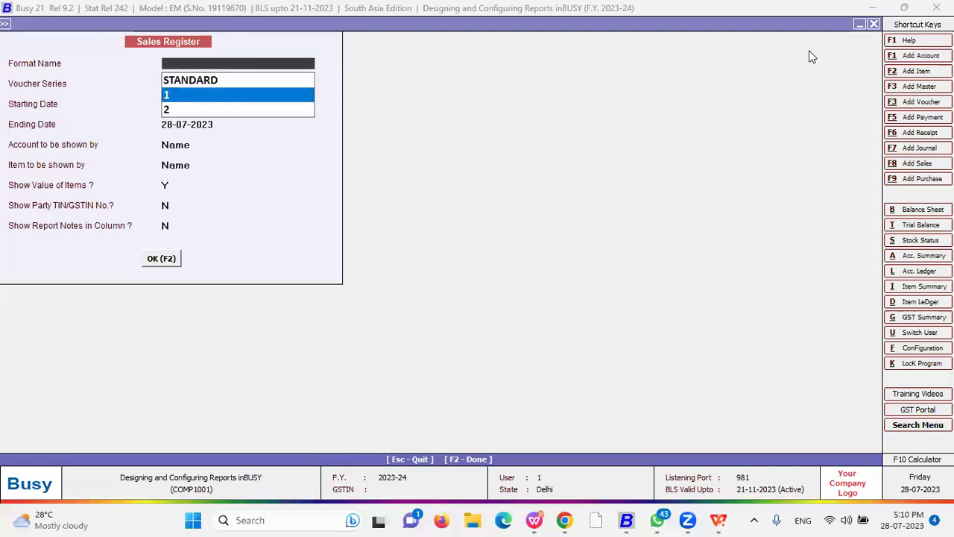
key(Up)
key(Return)
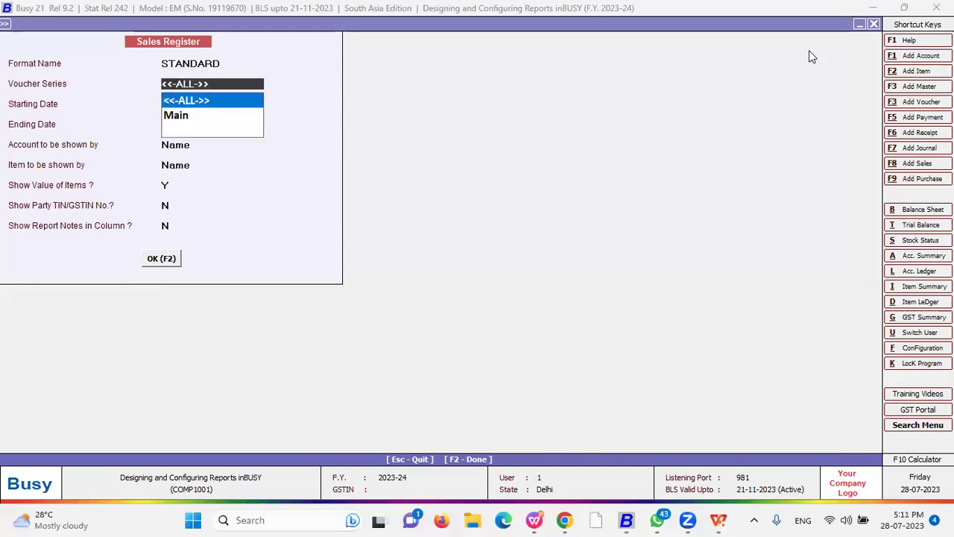
key(BackSpace)
key(BackSpace)
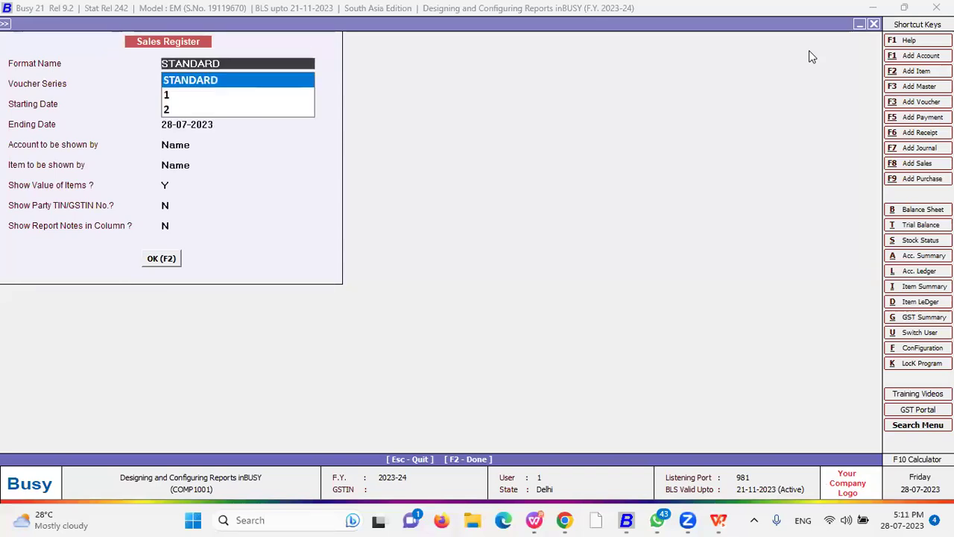
key(Down)
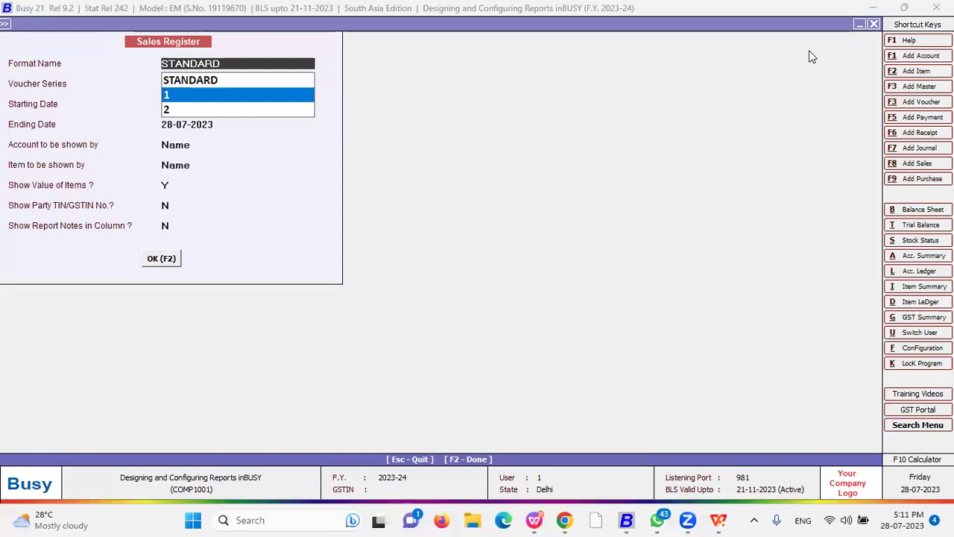
key(Up)
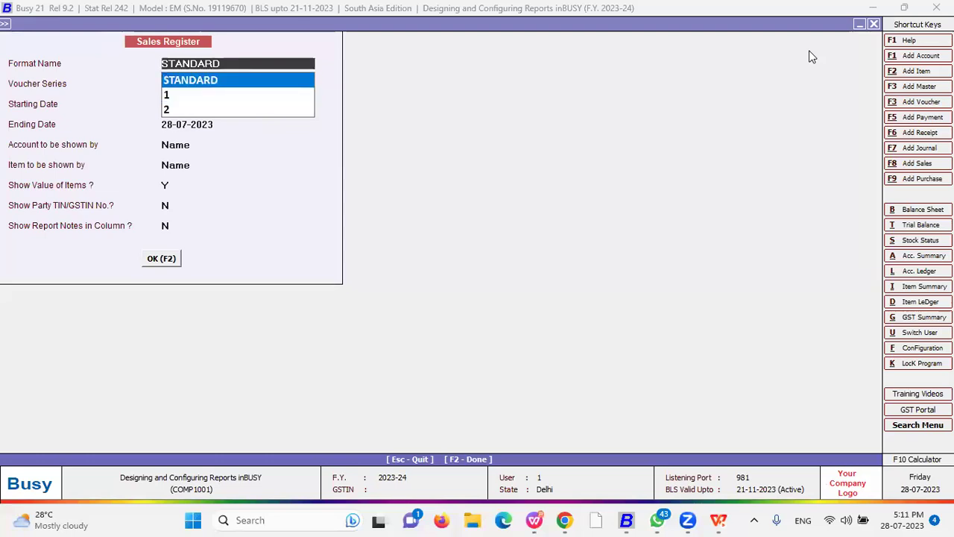
- Select report format 1 with all voucher series and open the register with F2
key(Return)
key(Return)
key(Escape)
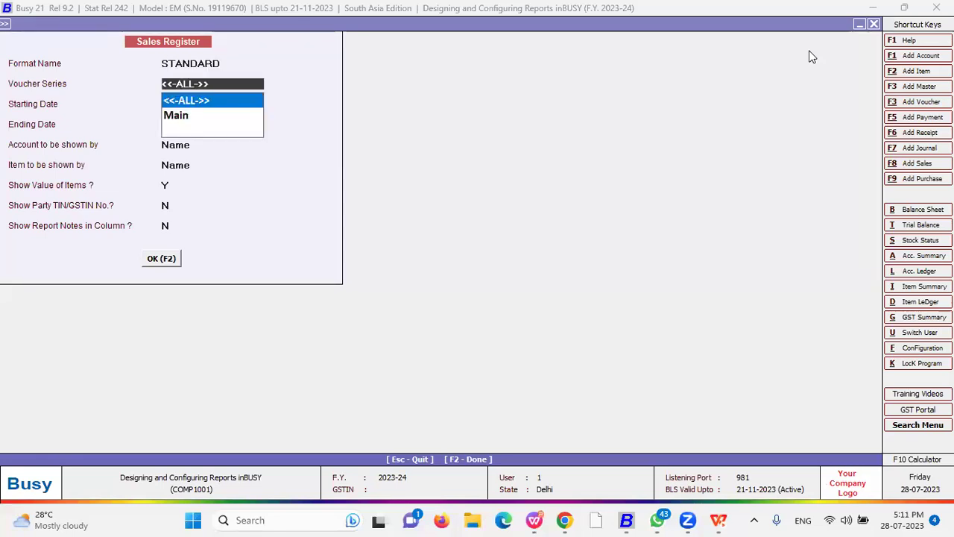
key(Escape)
key(Down)
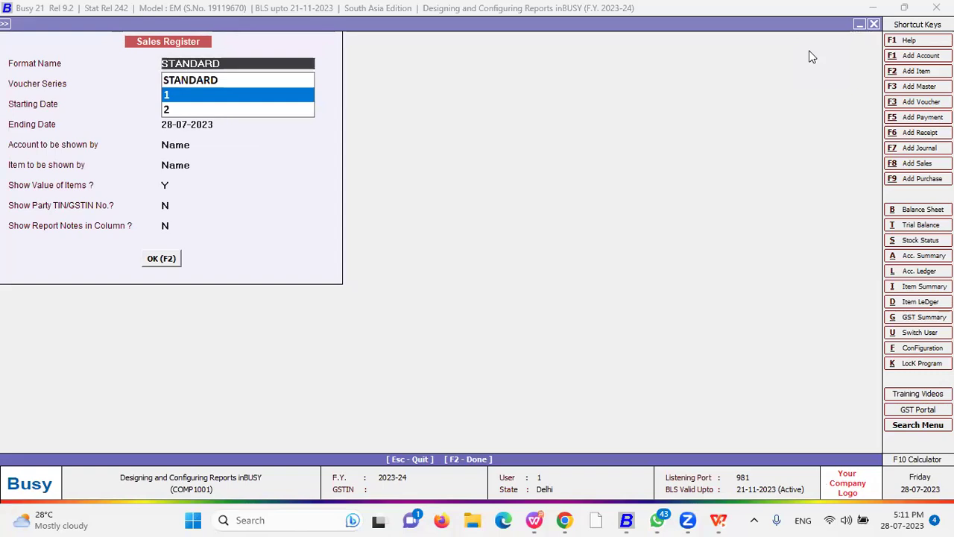
key(Return)
key(Return)
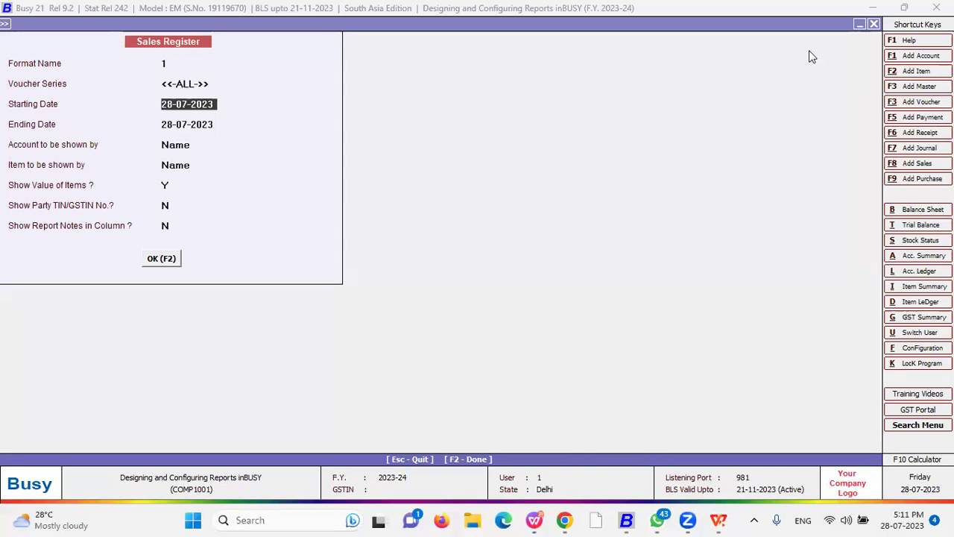
key(F1)
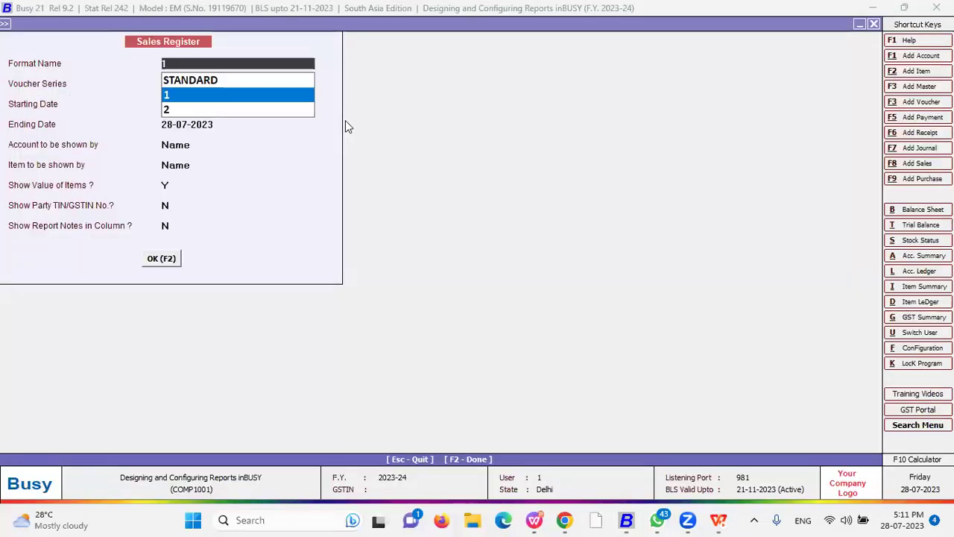
key(F2)
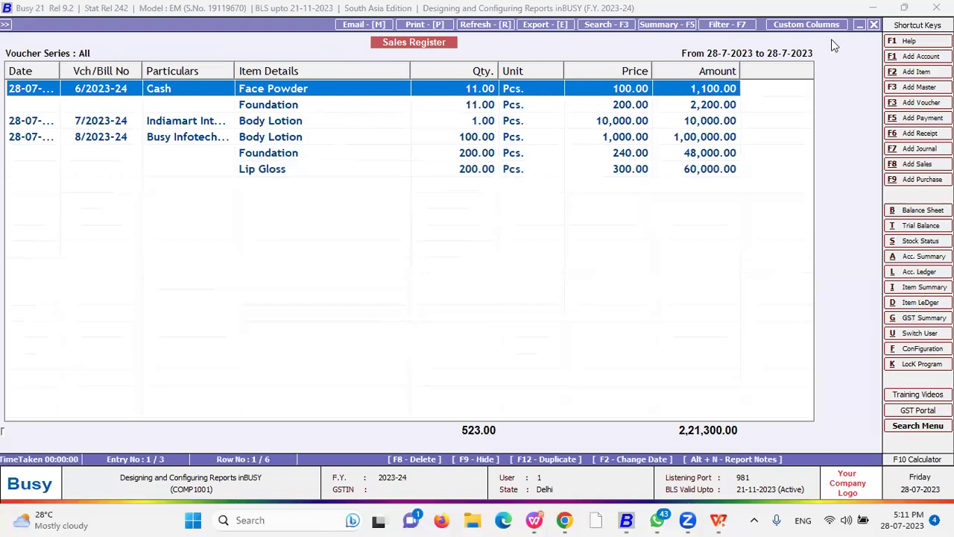
click(807, 24)
key(Escape)
key(Return)
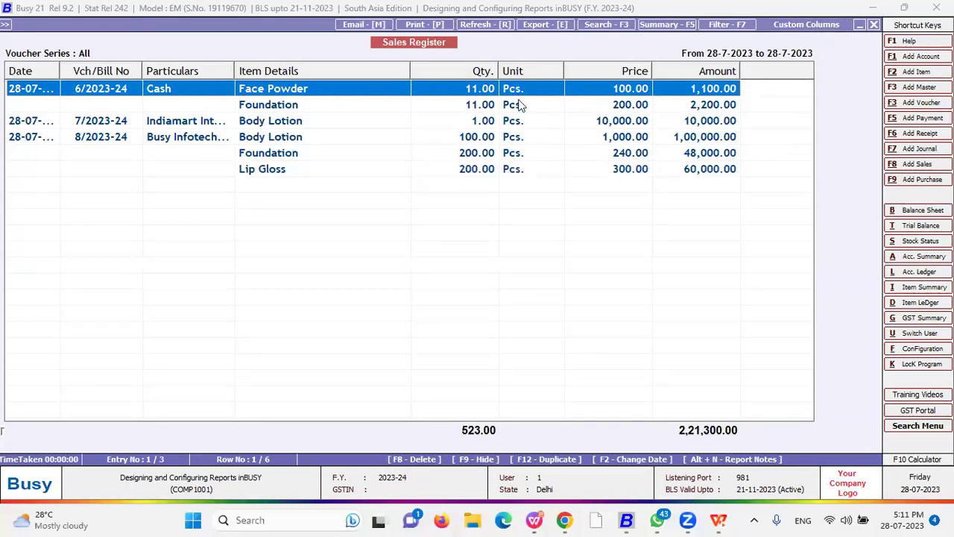
click(816, 28)
key(Escape)
key(Return)
click(813, 26)
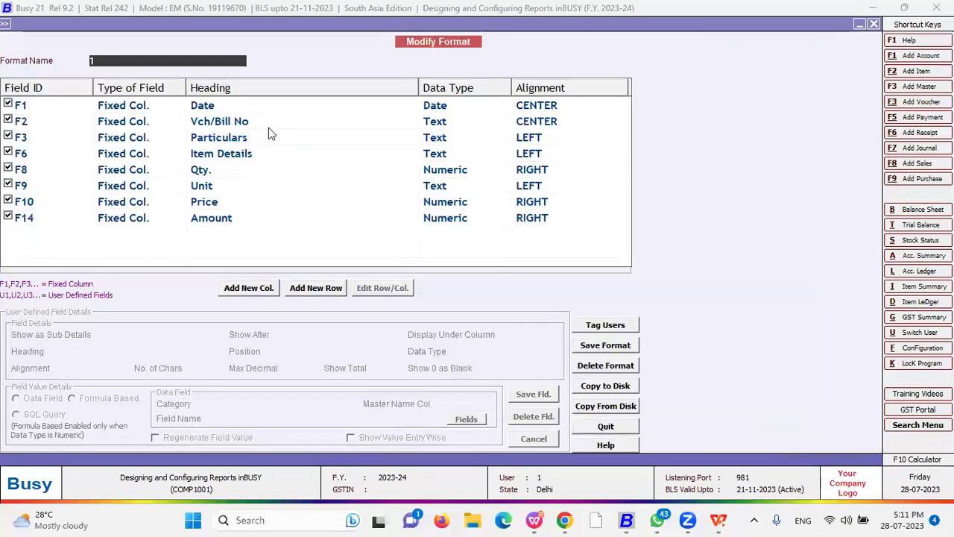
click(124, 112)
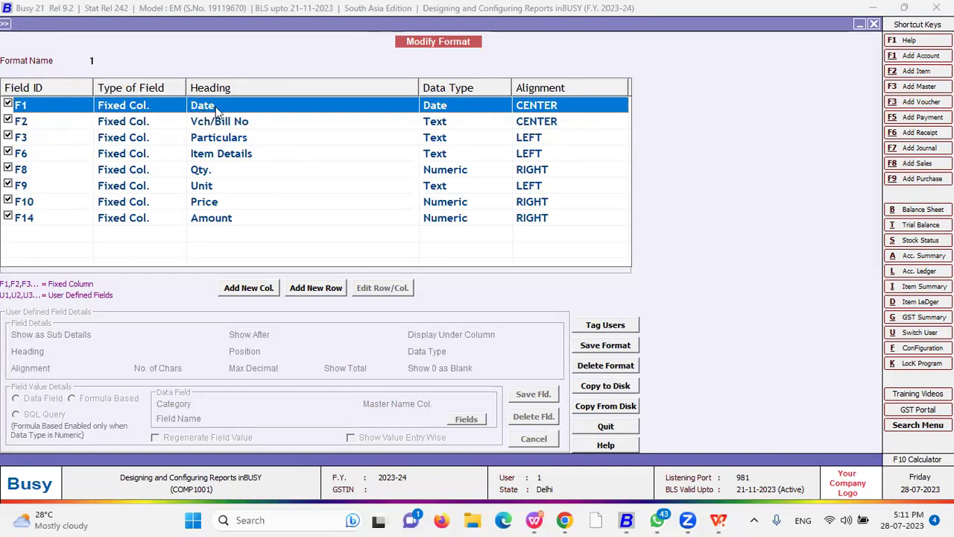
click(226, 124)
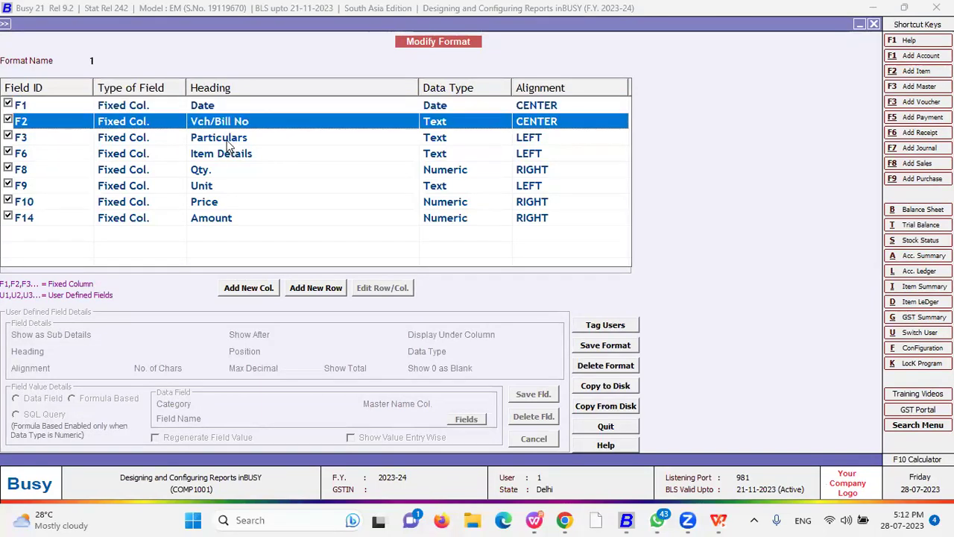
click(224, 138)
click(218, 154)
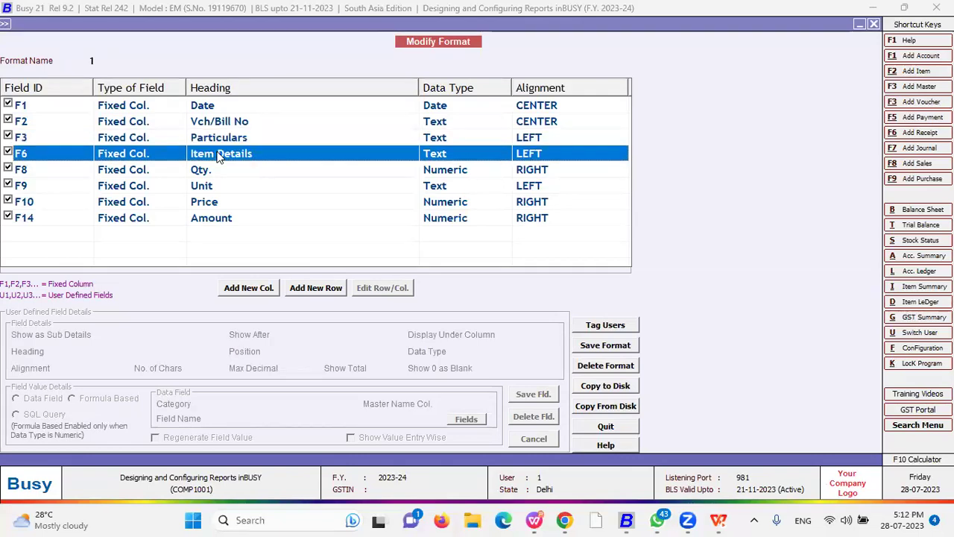
key(Down)
key(Down)
key(Down)
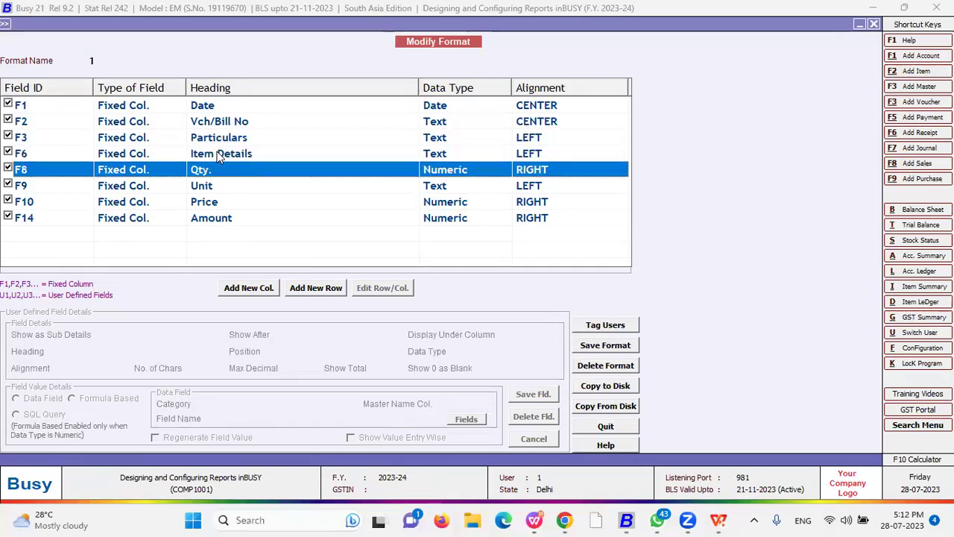
click(213, 217)
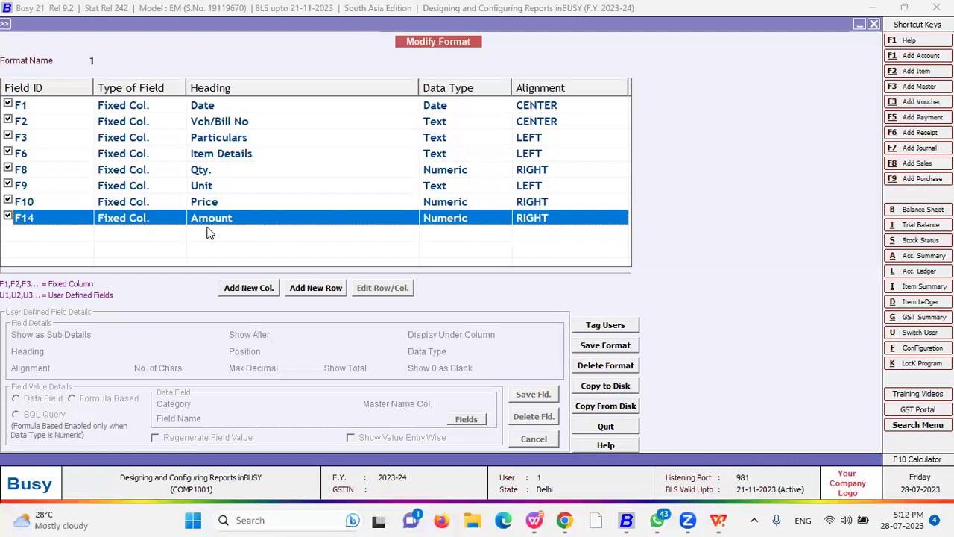
click(446, 108)
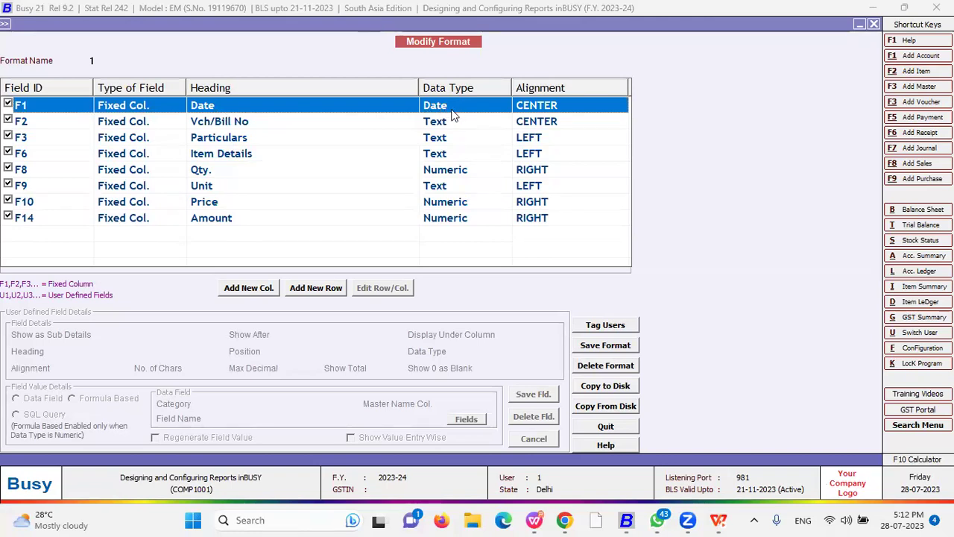
click(240, 127)
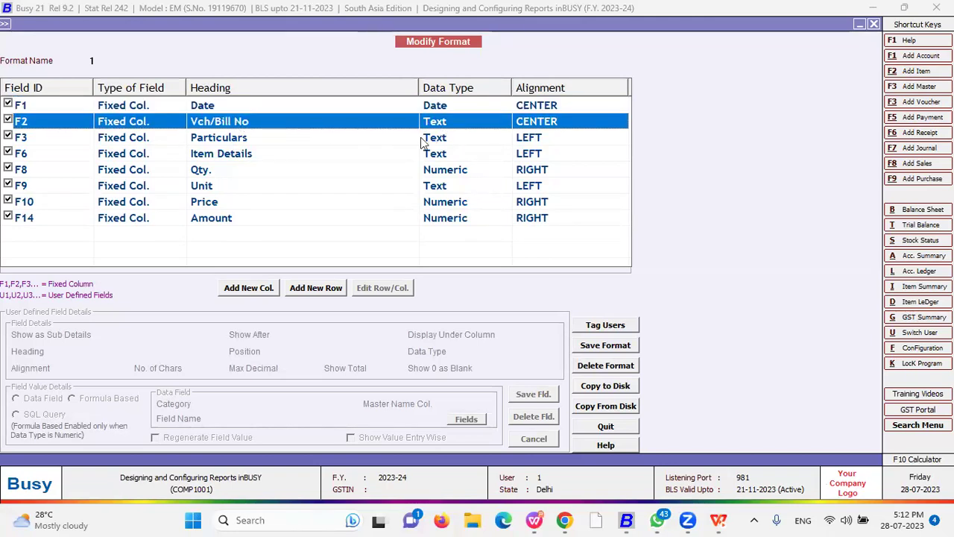
click(241, 141)
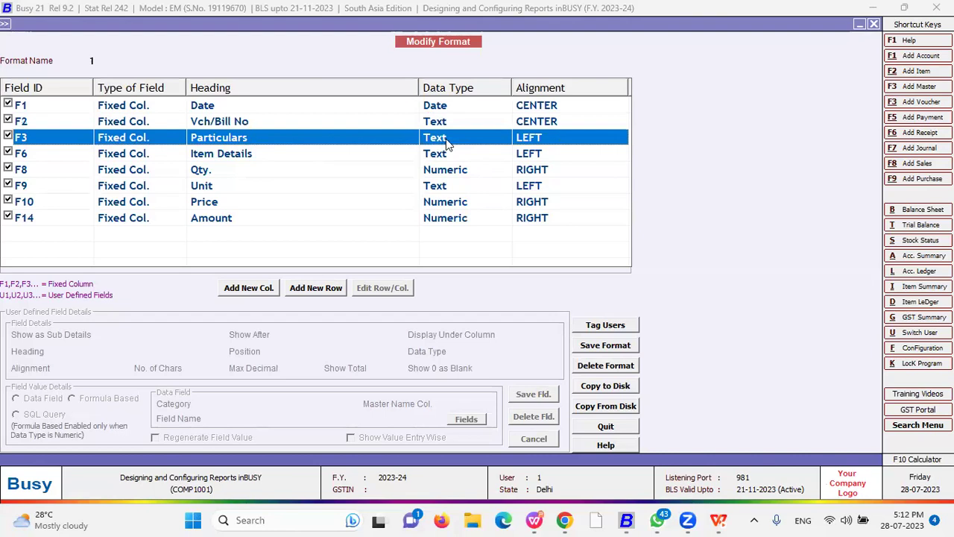
click(352, 156)
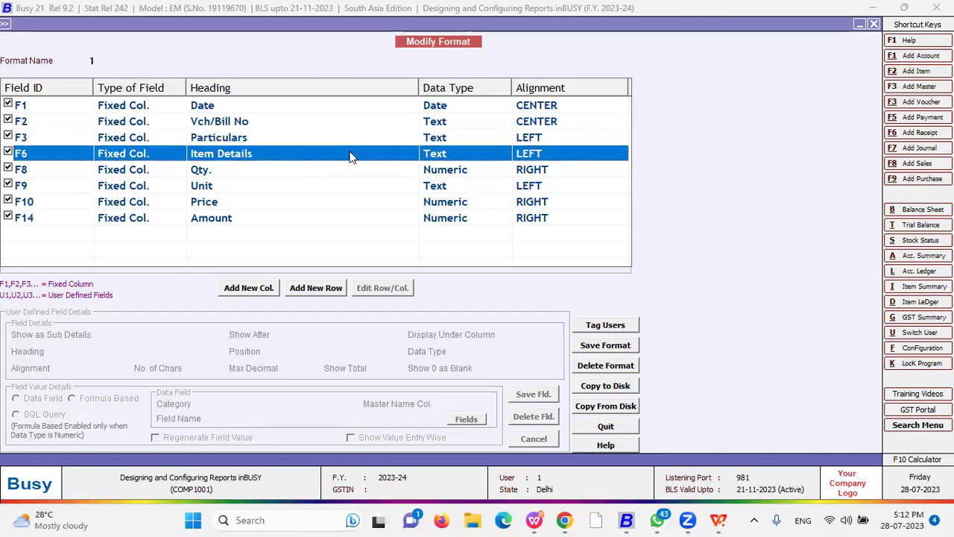
key(Down)
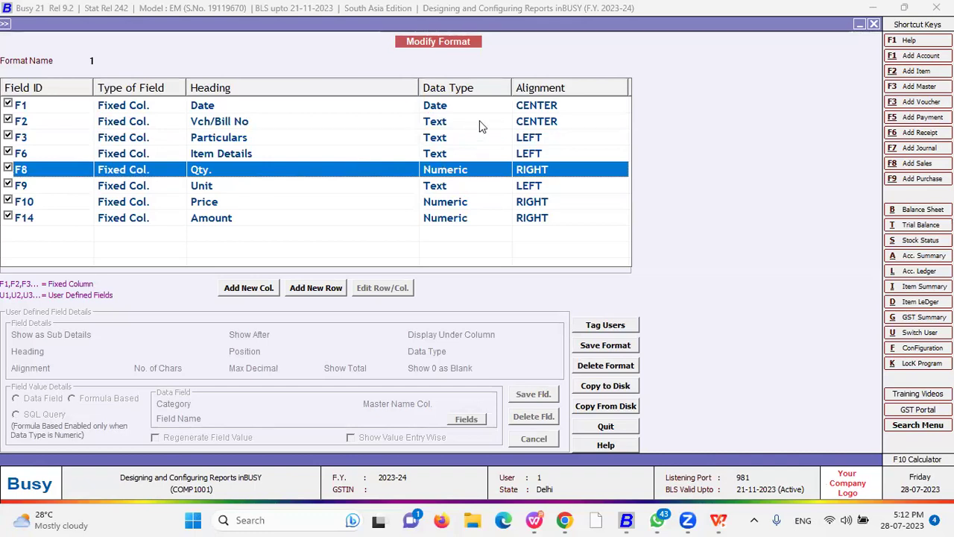
key(Down)
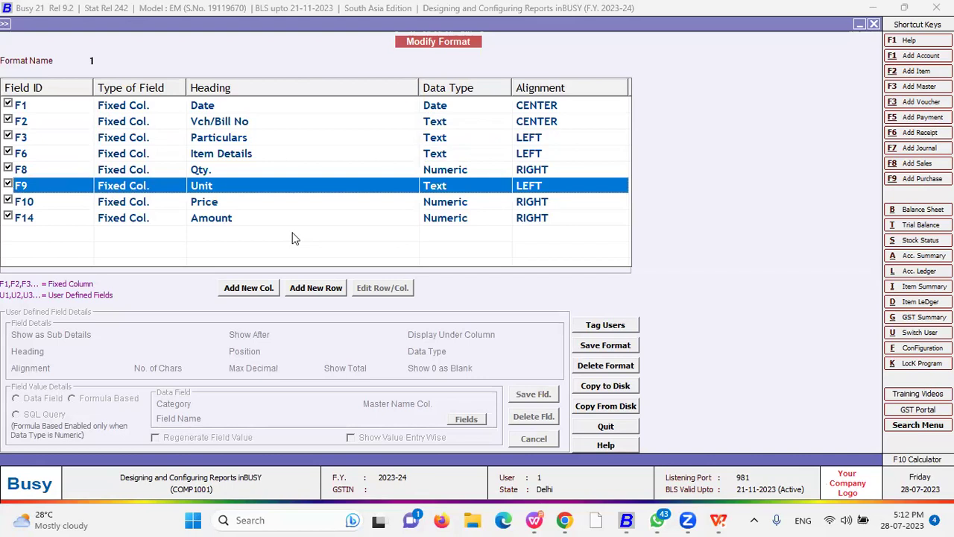
click(367, 208)
click(255, 218)
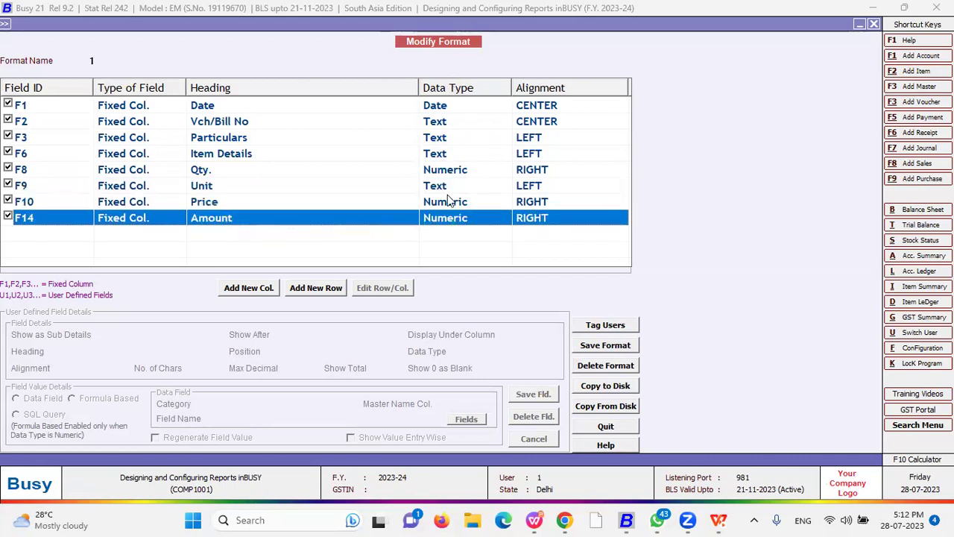
click(540, 108)
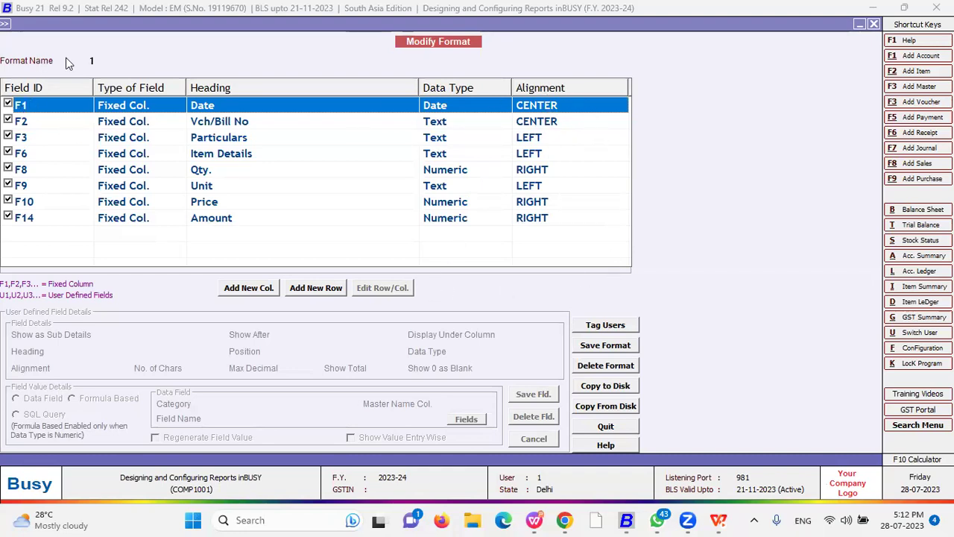
click(99, 59)
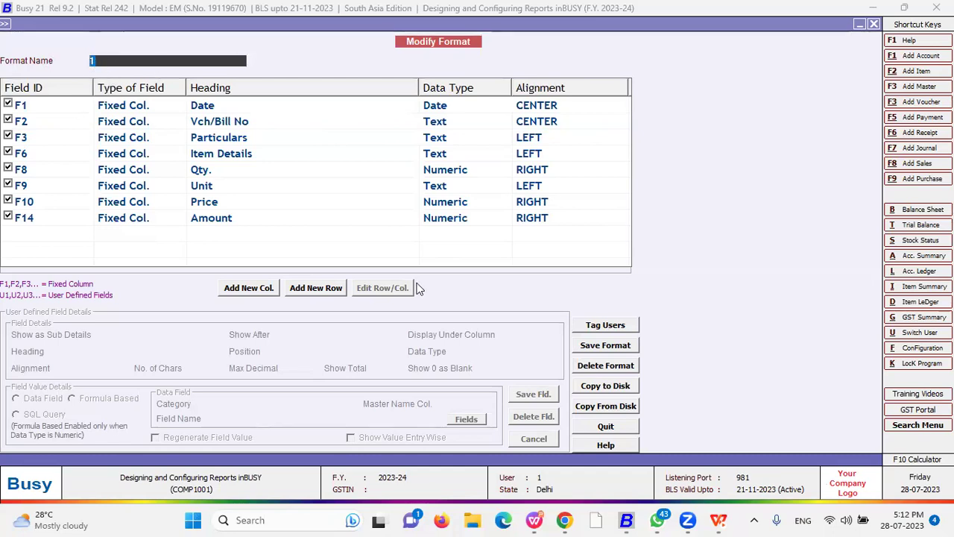
click(609, 427)
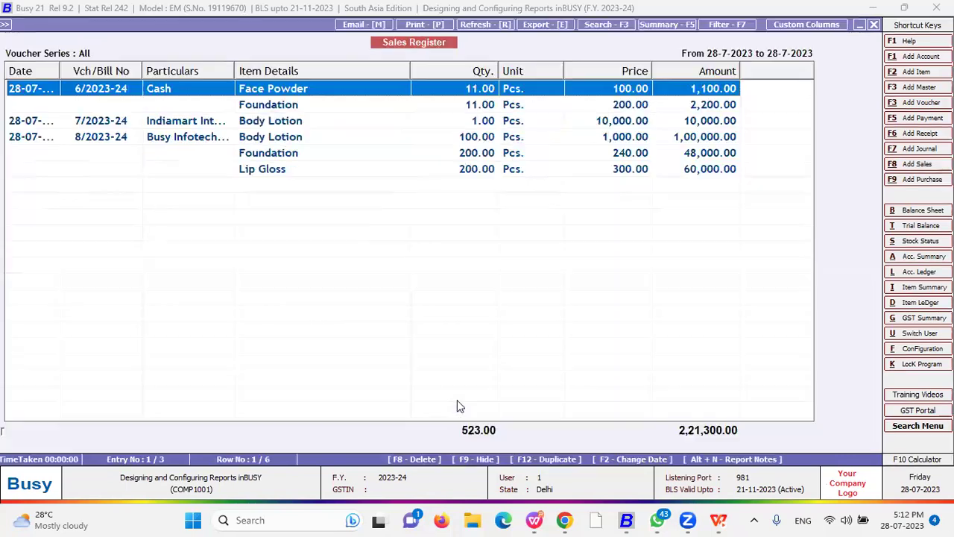
- Reopen the register in STANDARD format and start a custom column format named New
key(Escape)
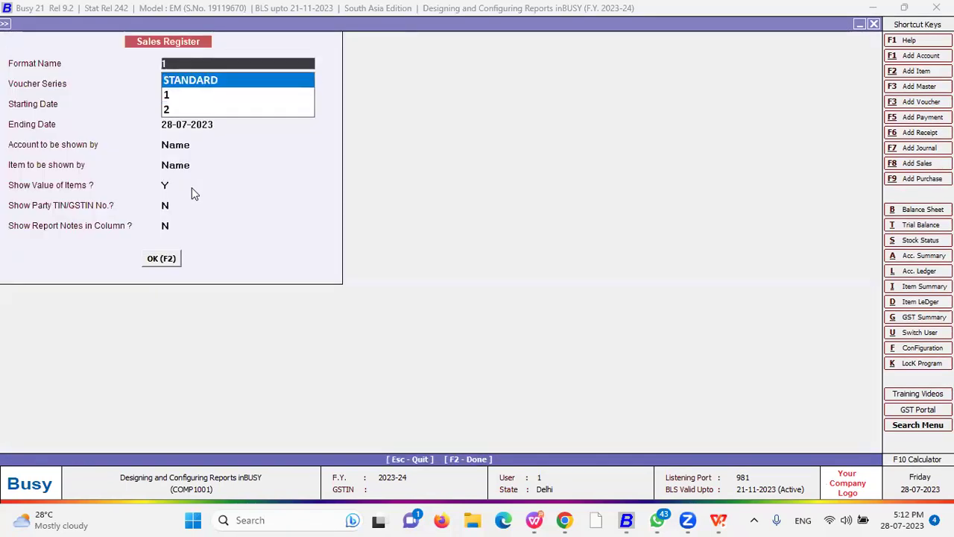
key(Return)
key(Return)
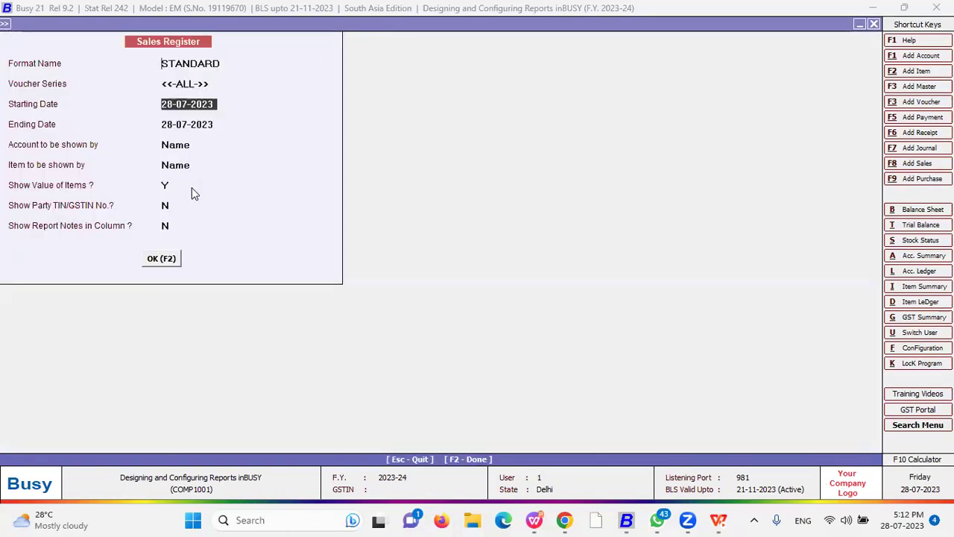
key(F2)
click(810, 26)
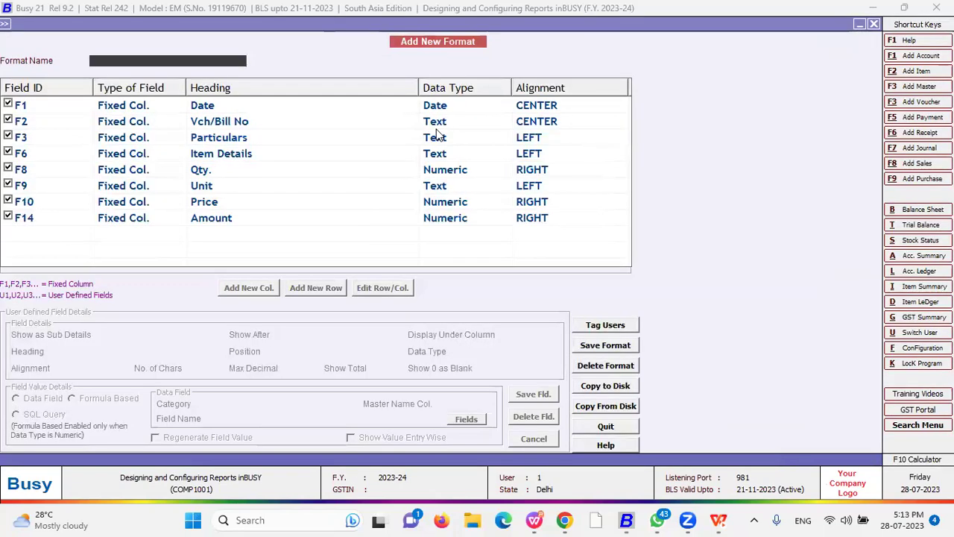
text(New)
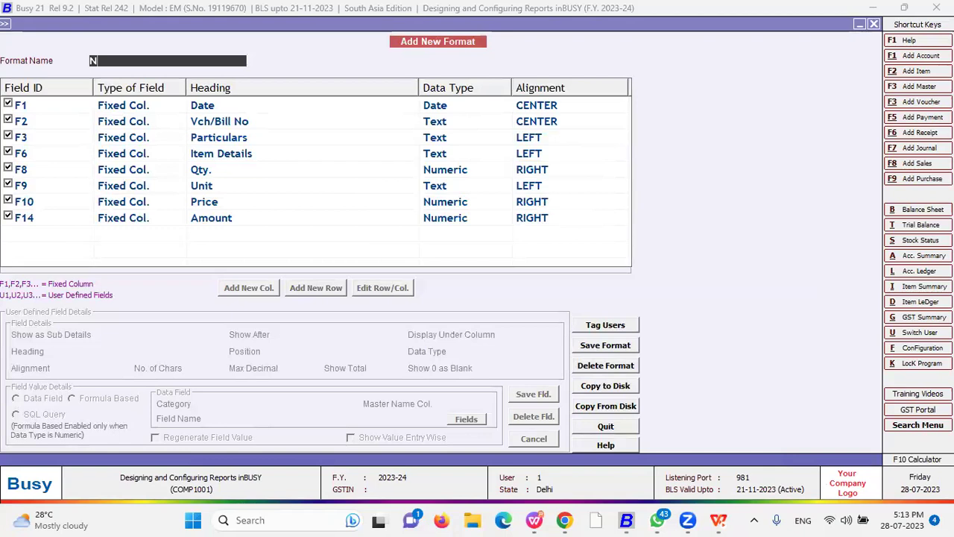
key(Return)
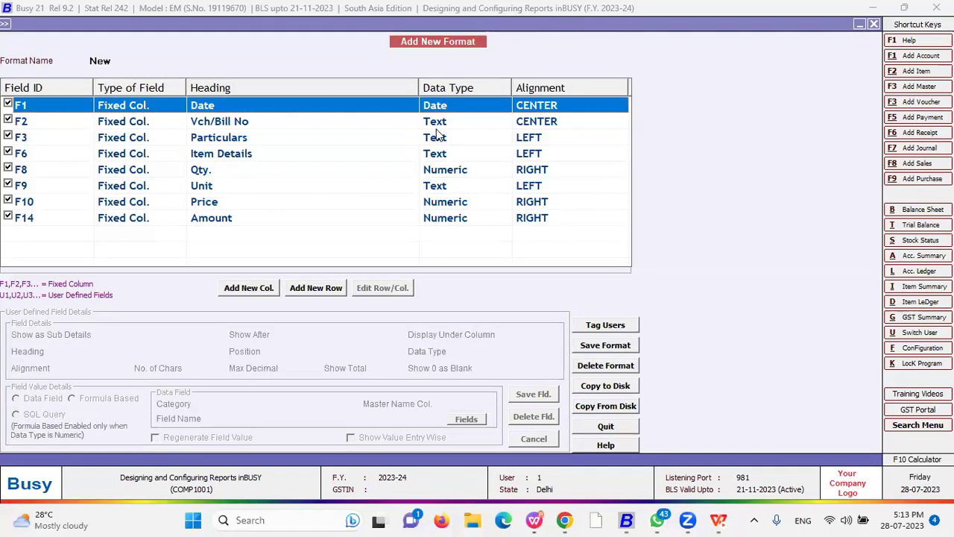
- Add a user column headed 'GST Percentage' positioned after F10 (Price)
click(253, 290)
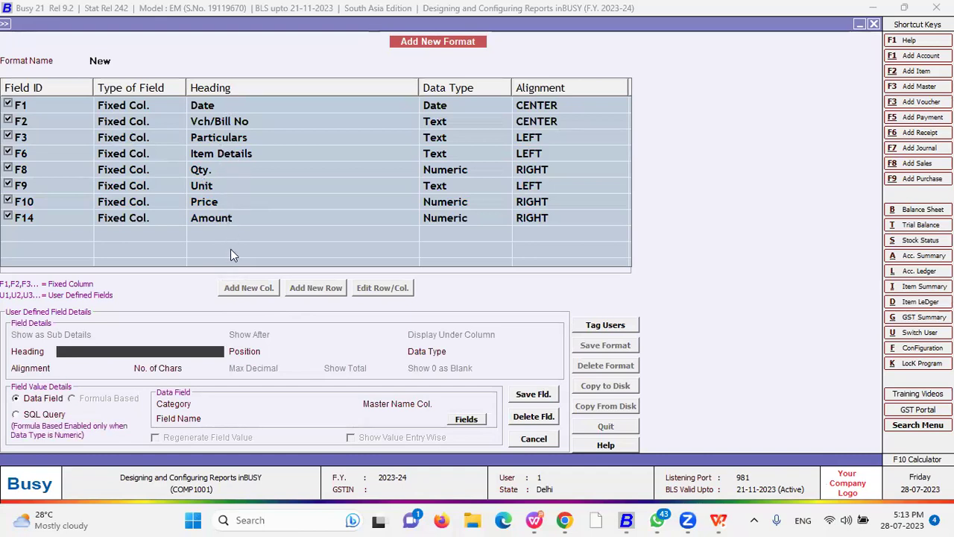
key(Return)
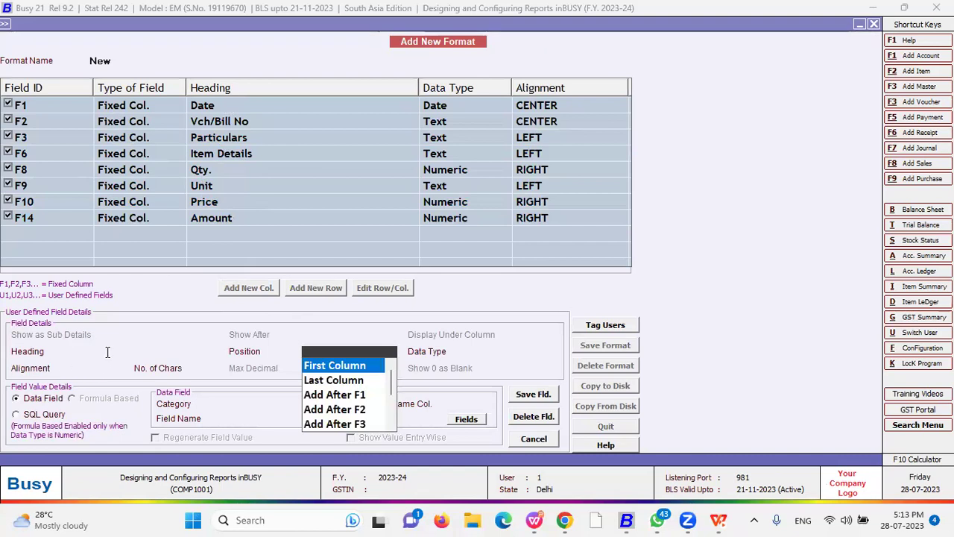
click(107, 352)
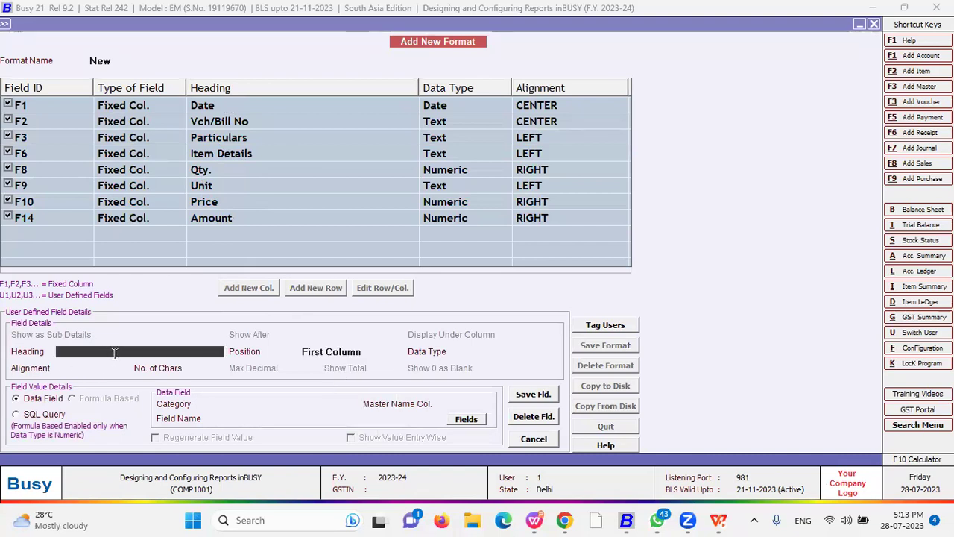
text(GST Percentage)
key(Return)
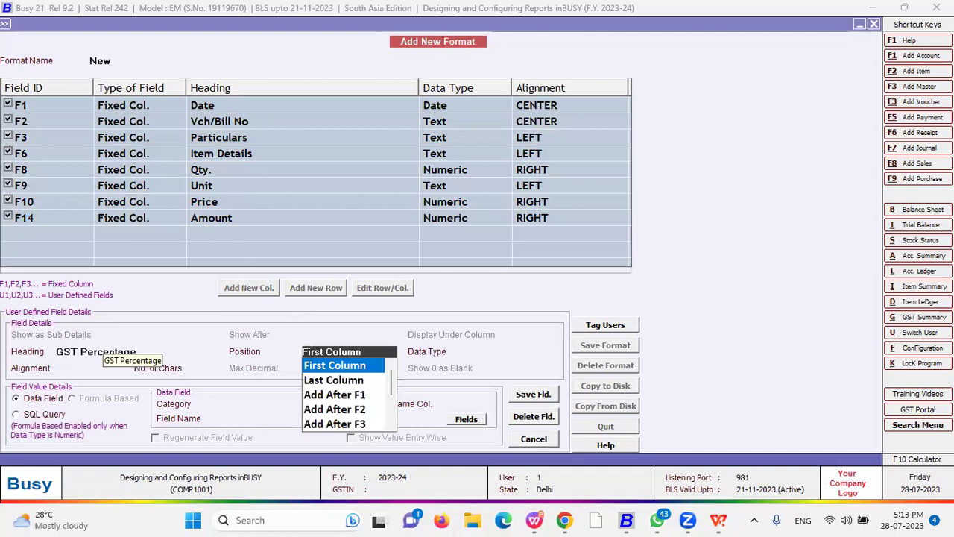
key(Down)
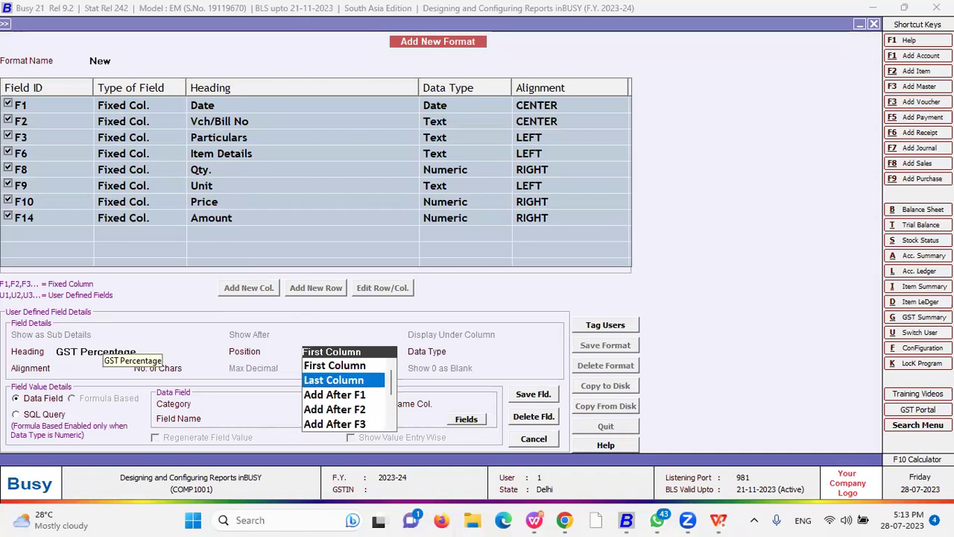
key(Down)
key(Down)
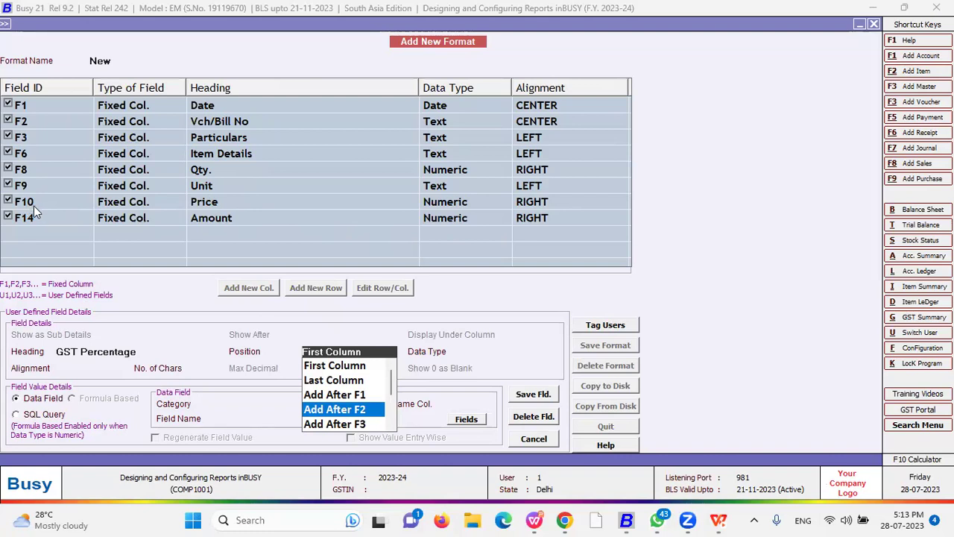
key(Down)
key(Down)
key(Down)
key(Down)
key(Down)
key(Down)
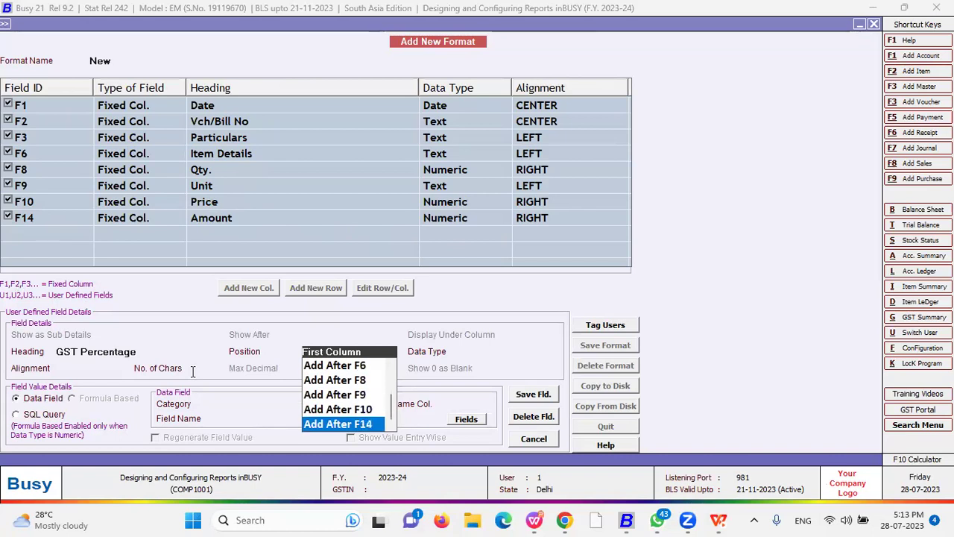
key(Up)
key(Return)
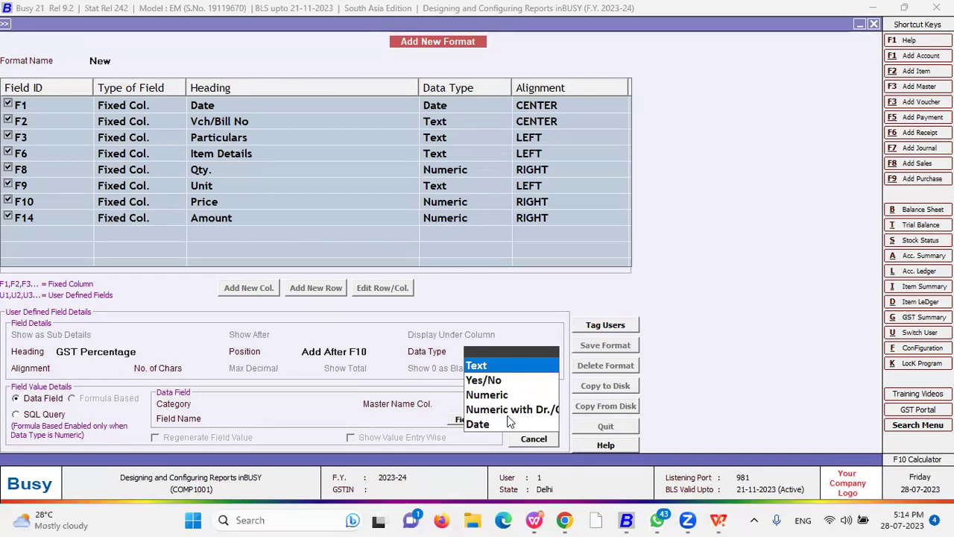
- Keep data type Text and LEFT alignment, and change No. of Chars from 40 to 10
click(478, 367)
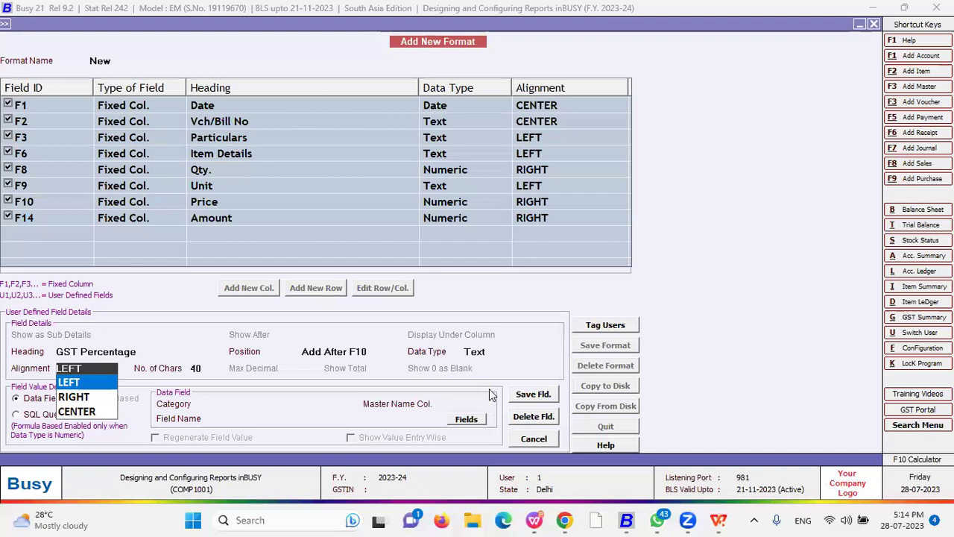
key(Down)
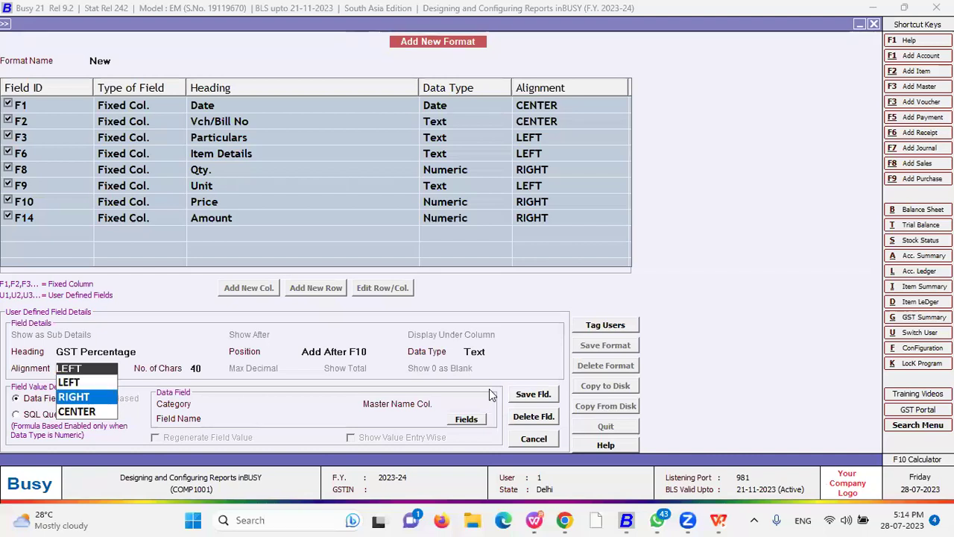
key(Up)
key(Down)
key(Down)
key(Up)
key(Up)
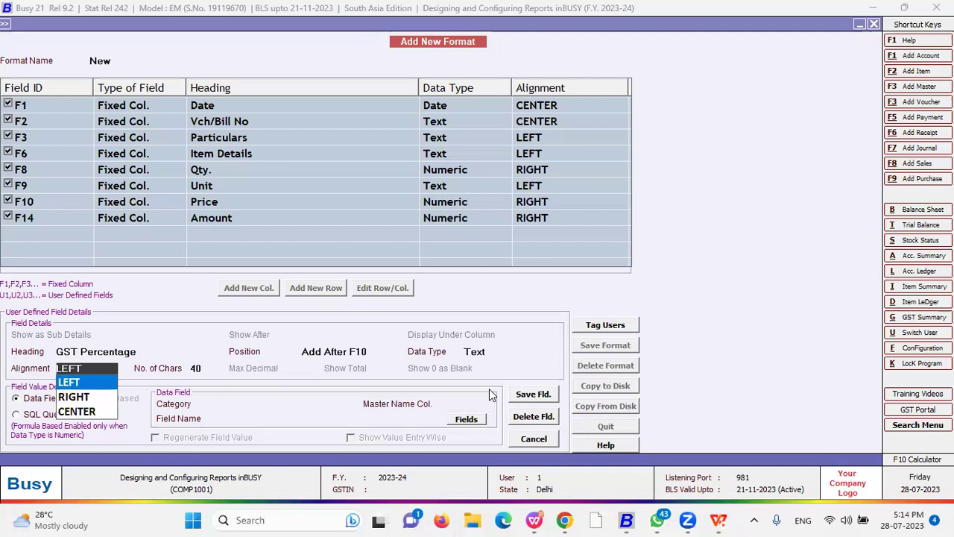
key(Return)
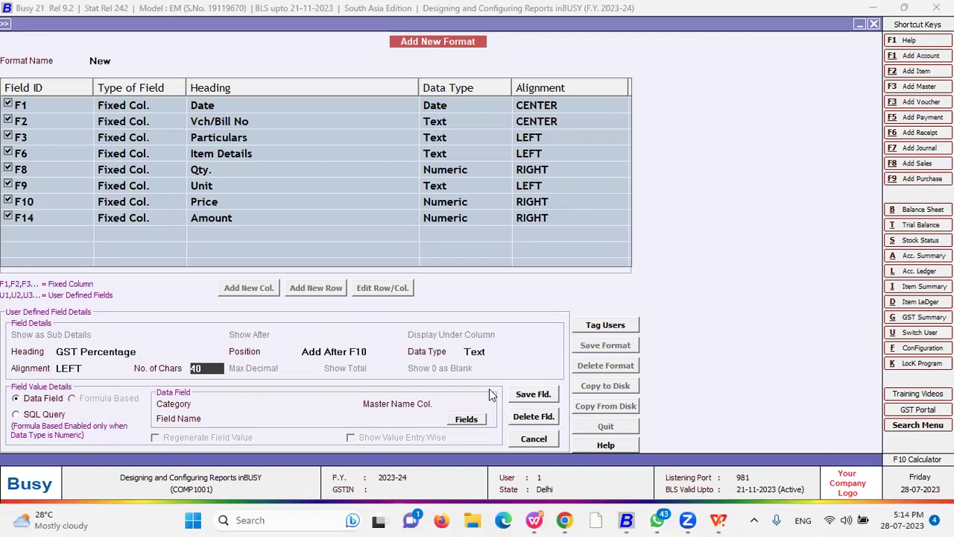
text(10)
key(Return)
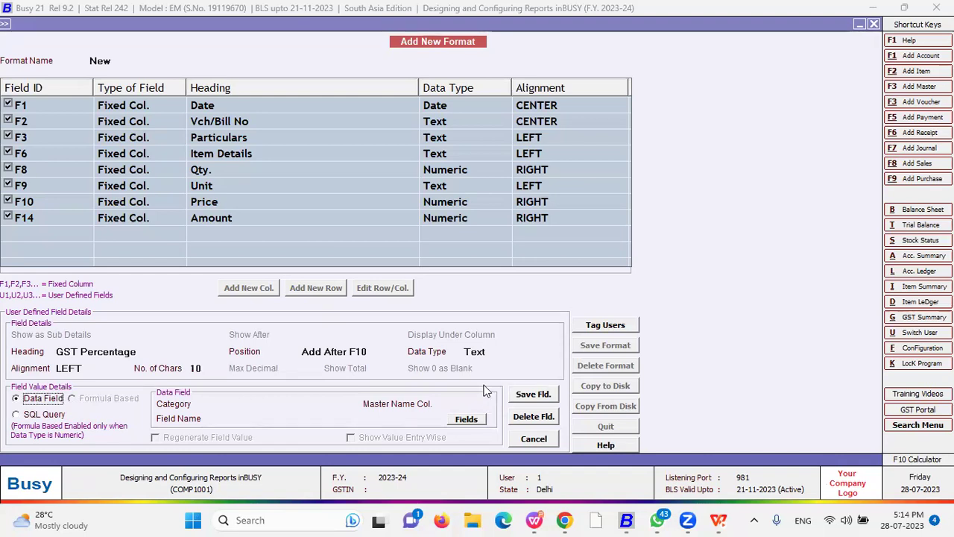
click(195, 367)
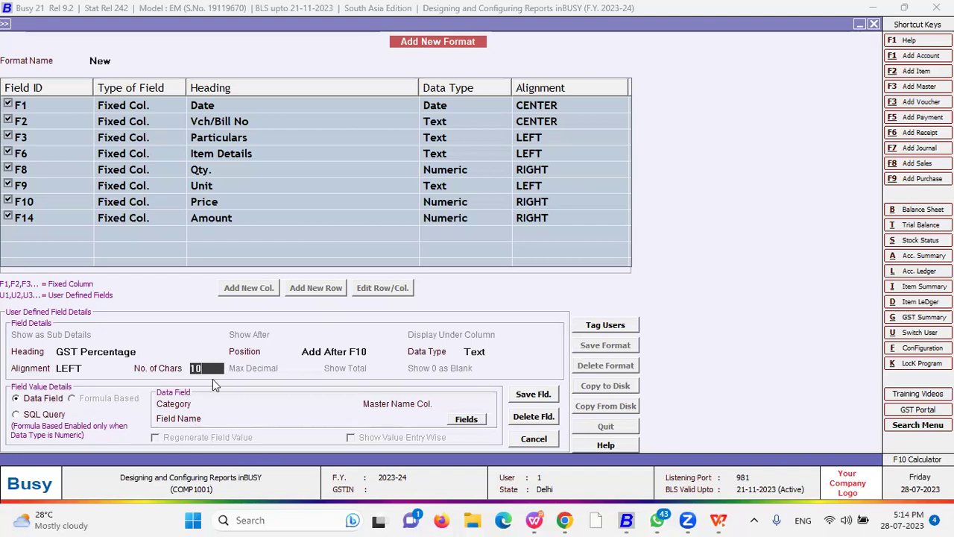
- Set the data category to Inventory Vouchers(Body) and bring up its field list
click(35, 401)
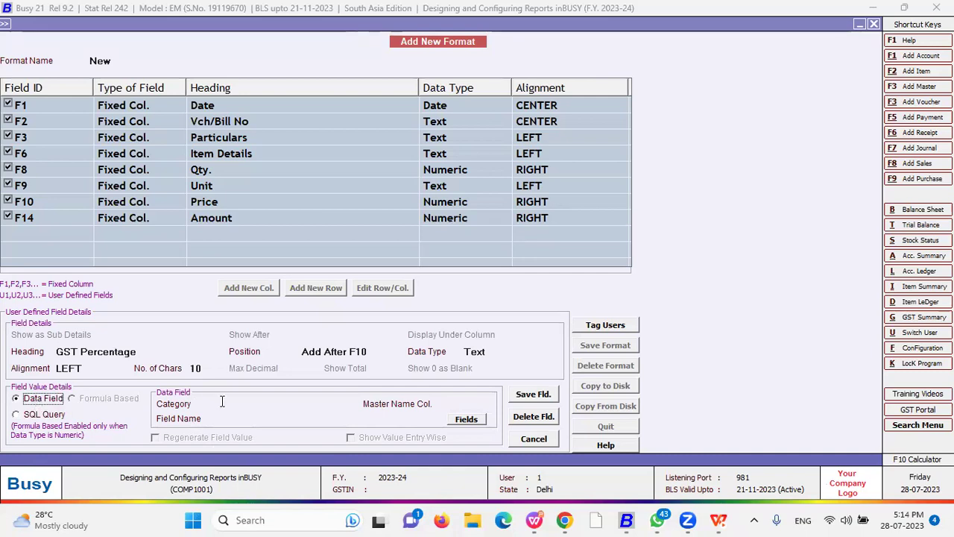
click(252, 405)
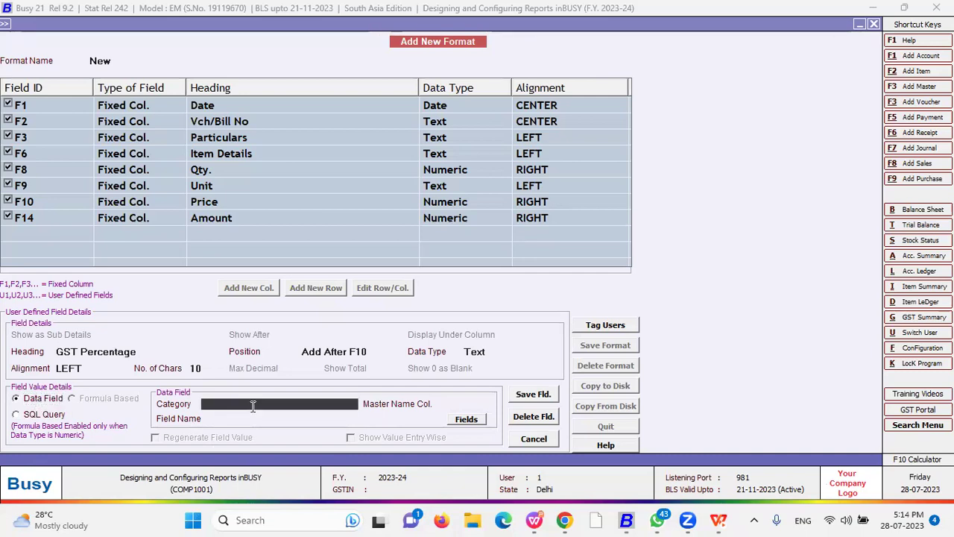
click(253, 405)
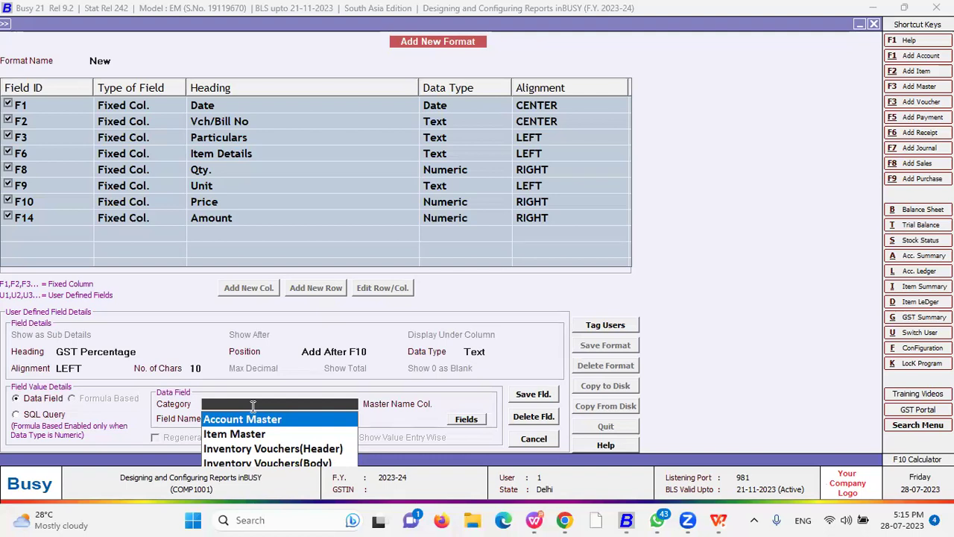
key(Down)
key(Down)
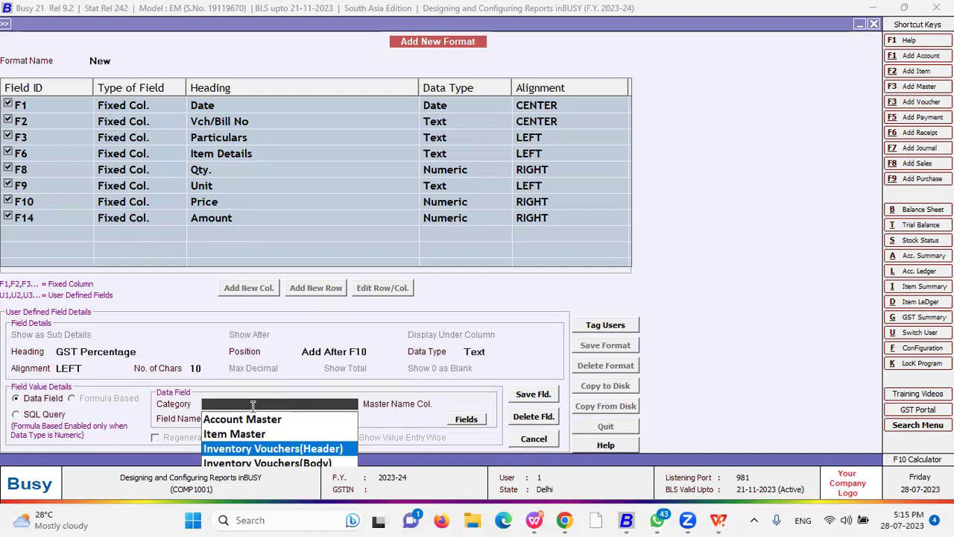
key(Down)
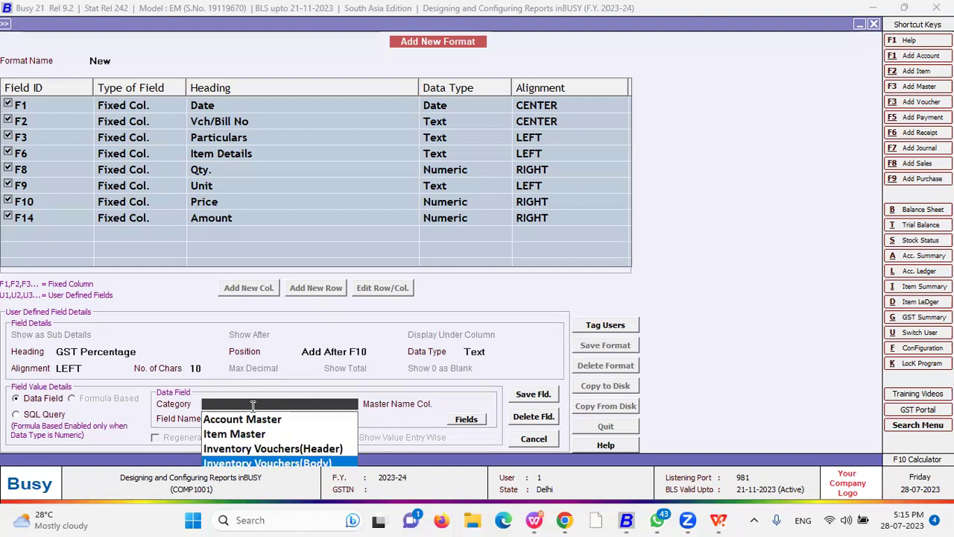
key(Up)
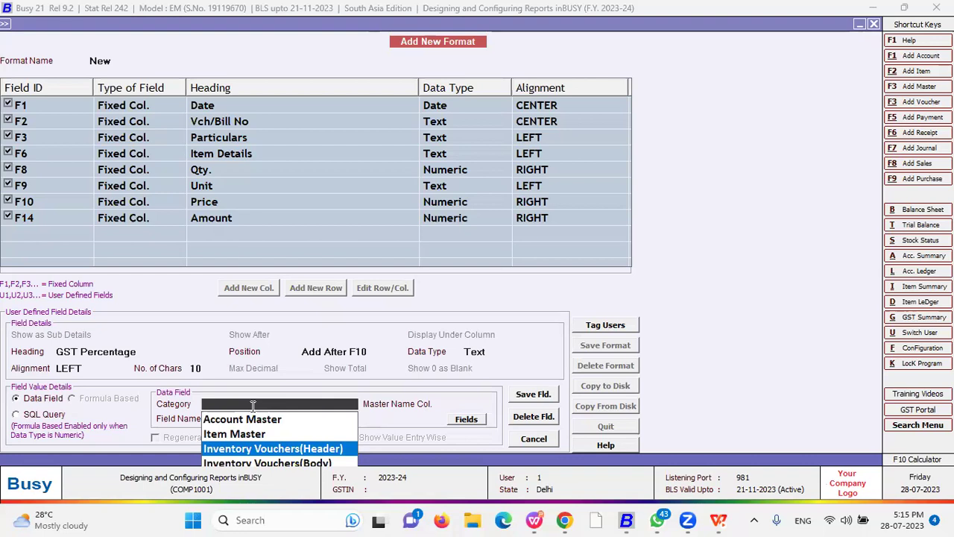
key(Up)
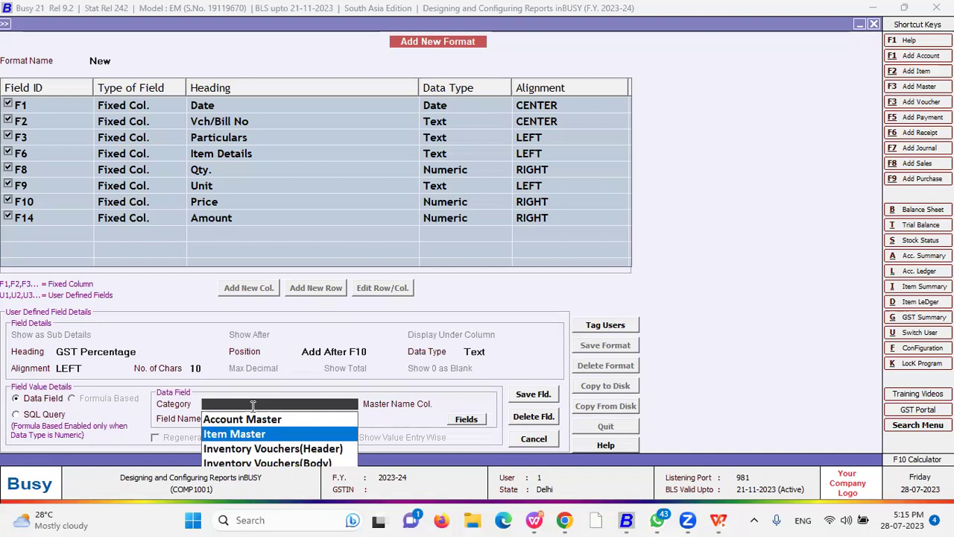
key(Up)
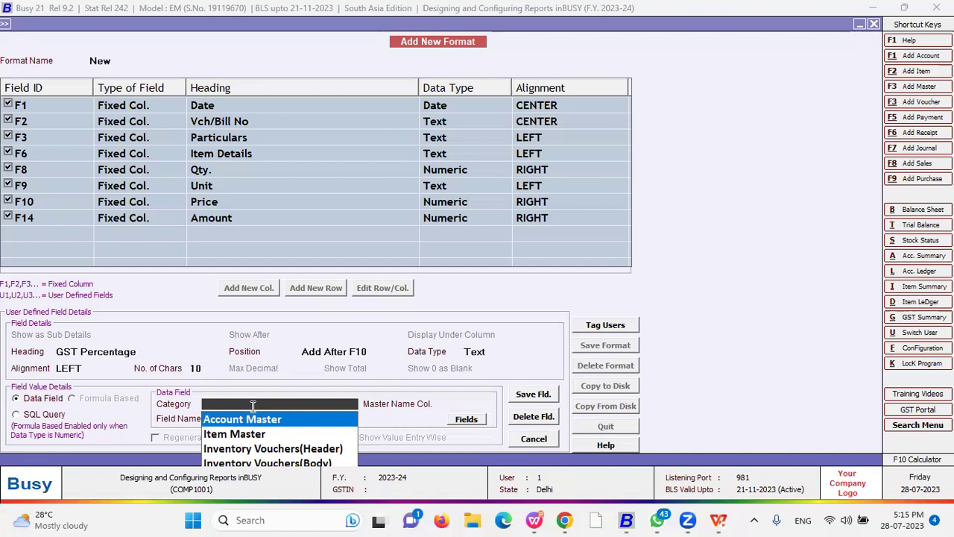
key(Down)
key(Down)
key(Down)
key(Return)
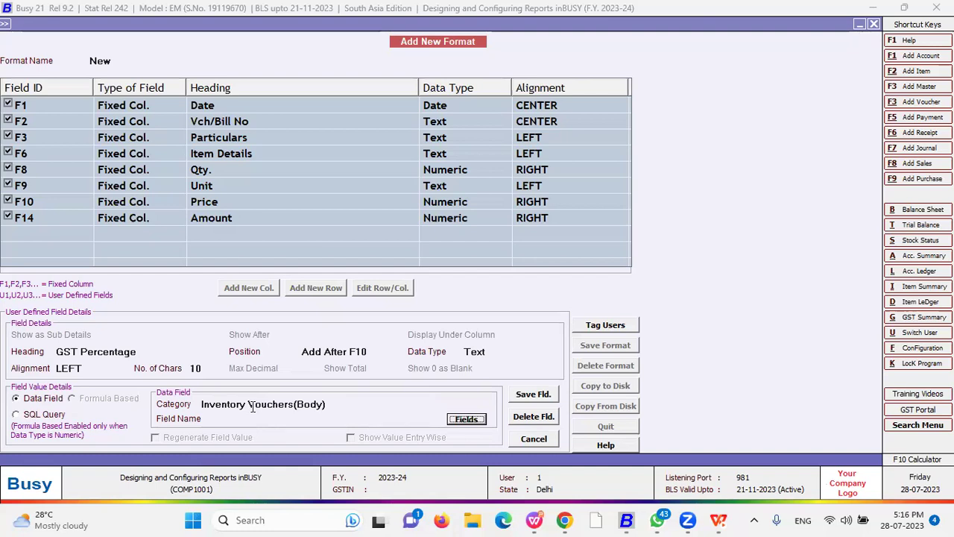
key(Return)
- Search the alphabetical field list for tax fields such as SALE_TAX_AMOUNT
key(Down)
key(Down)
key(Down)
key(Down)
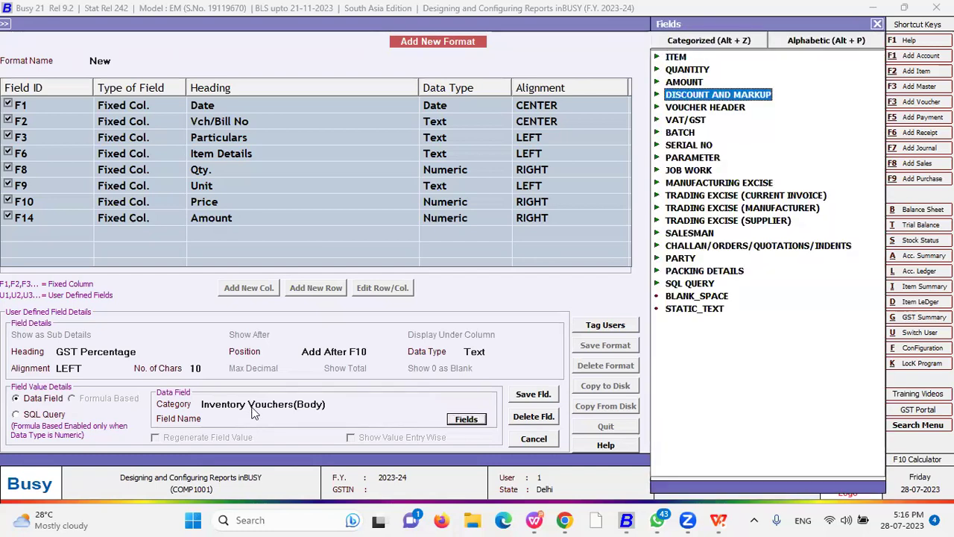
key(Up)
key(Up)
key(Up)
key(Up)
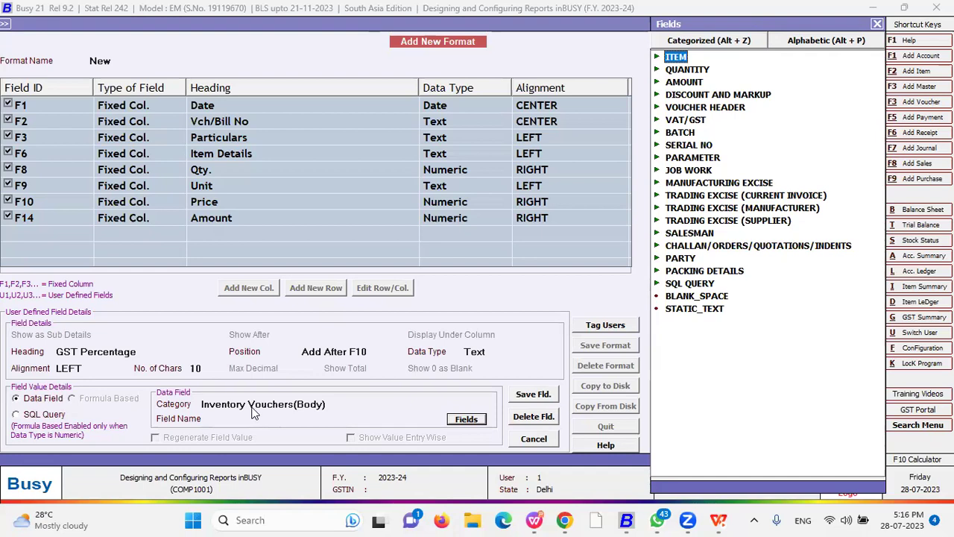
key(Down)
key(Down)
key(Down)
key(Down)
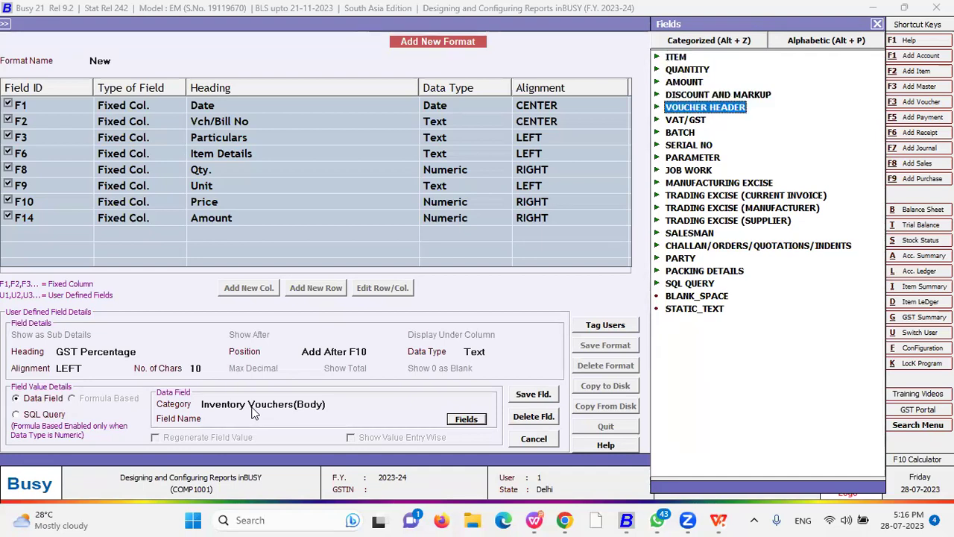
key(Down)
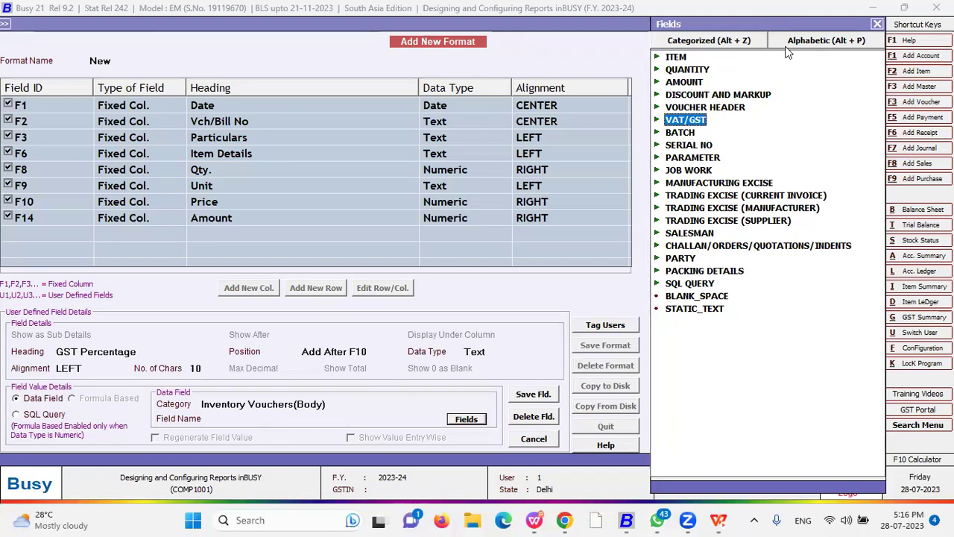
click(821, 43)
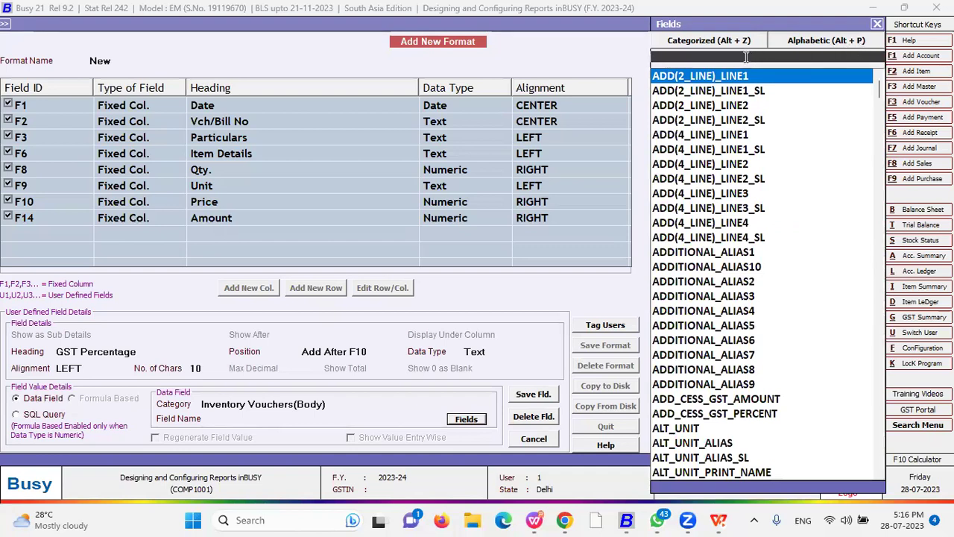
text(va)
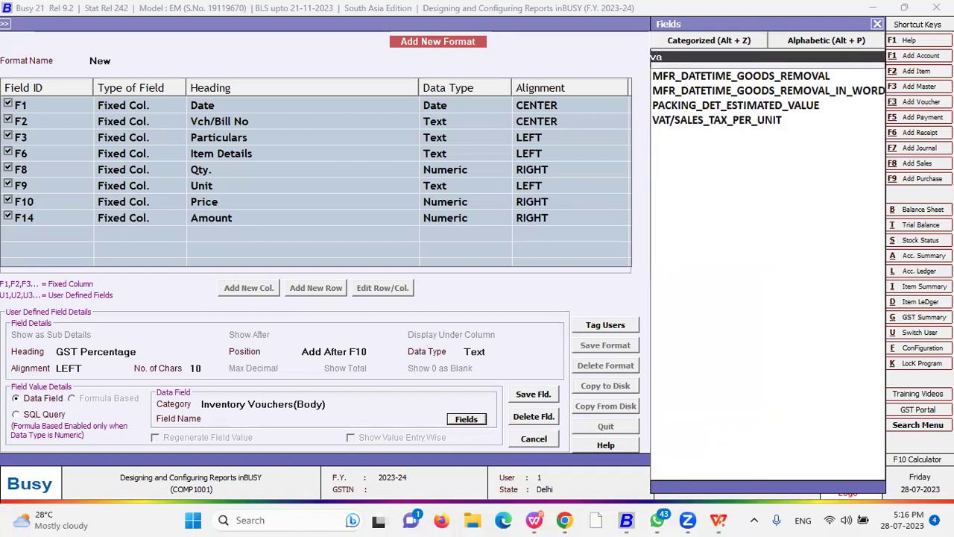
key(BackSpace)
key(BackSpace)
text(tax)
key(Down)
key(Down)
key(Down)
key(Down)
key(Down)
key(Down)
key(Down)
key(Up)
key(Up)
key(Up)
key(Up)
key(Up)
key(Down)
key(Down)
key(Down)
key(Down)
key(Down)
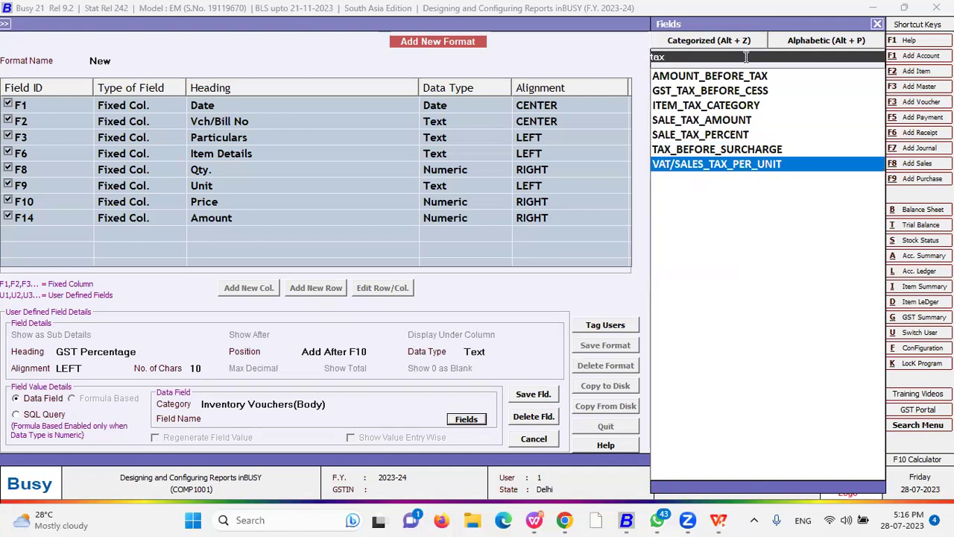
key(Up)
key(Up)
key(Up)
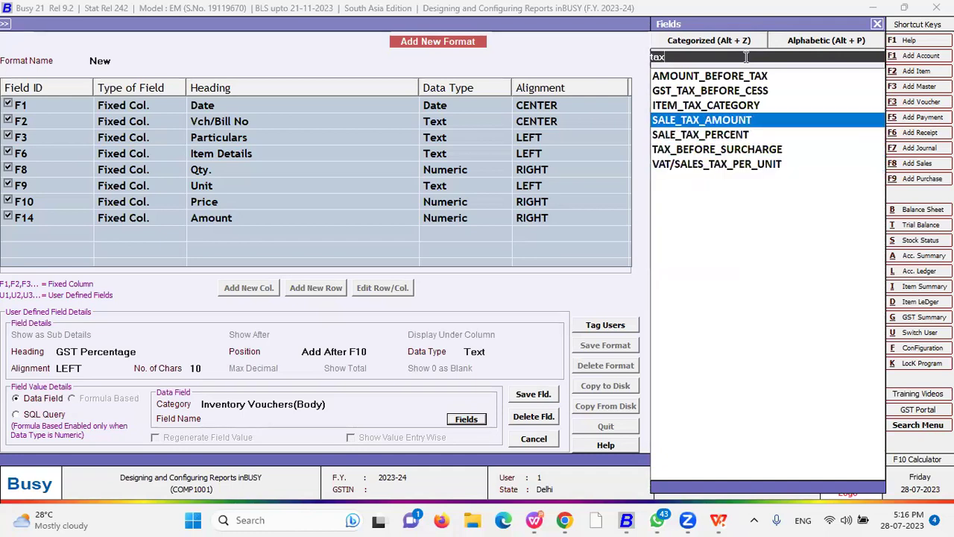
key(Up)
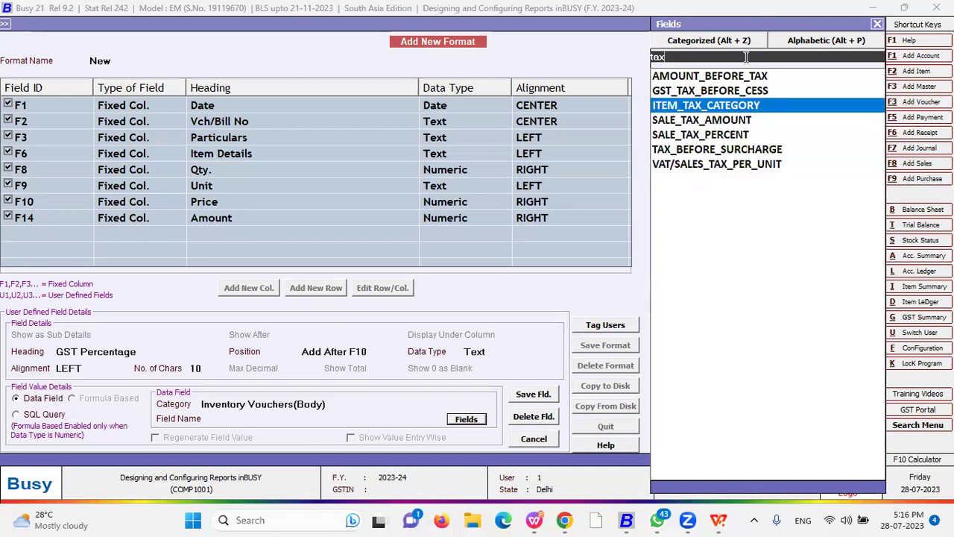
- Switch to categorized view and pick GST_PERCENT from the VAT/GST group
click(712, 44)
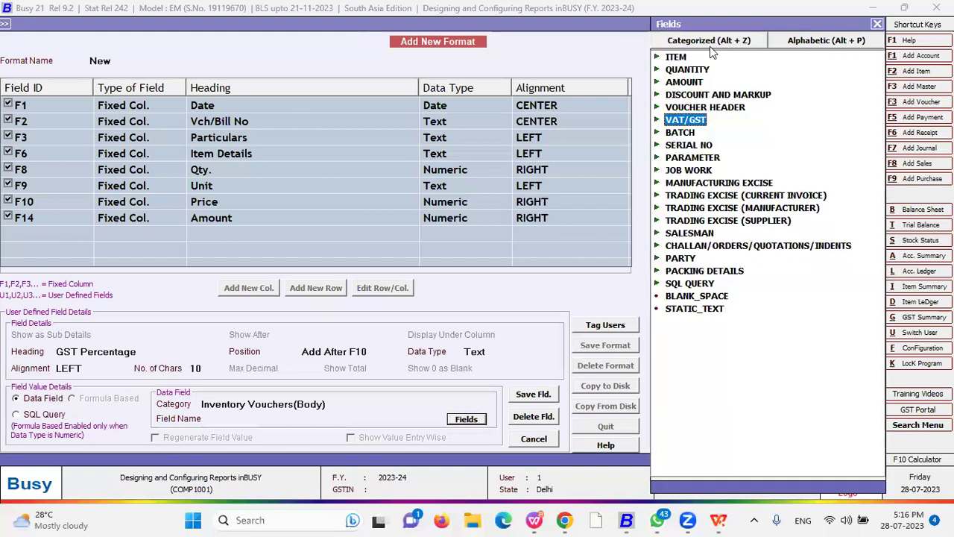
double_click(698, 123)
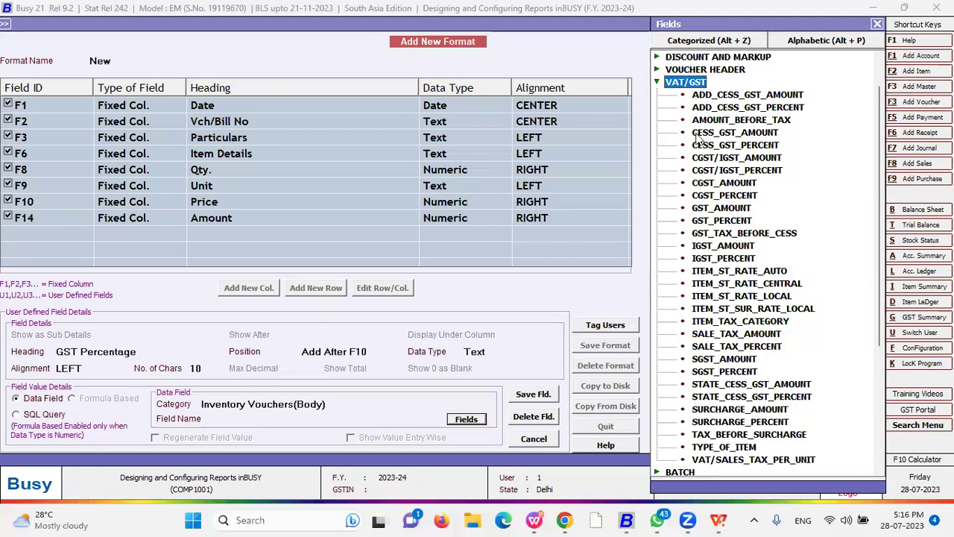
double_click(721, 221)
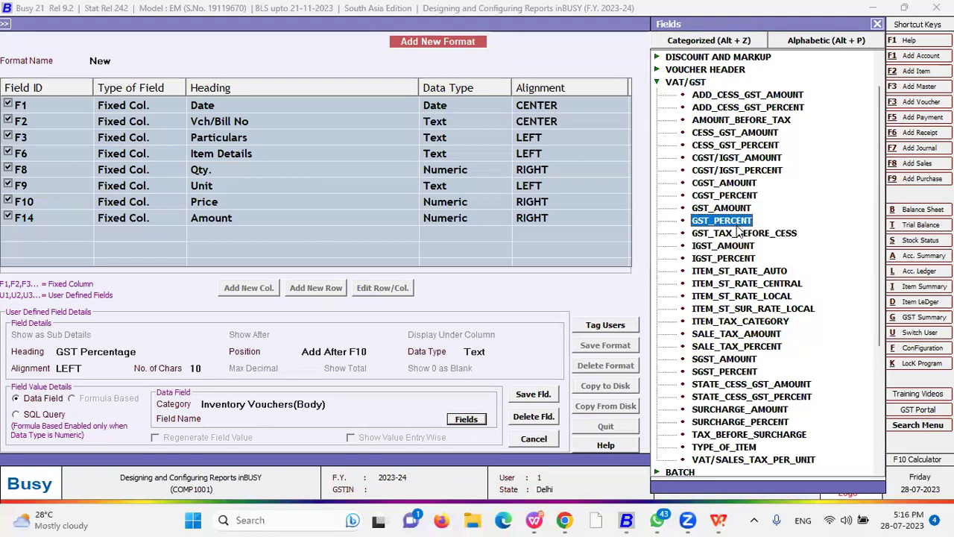
- Save the GST Percentage column details and review the new U1 row in the layout
click(534, 394)
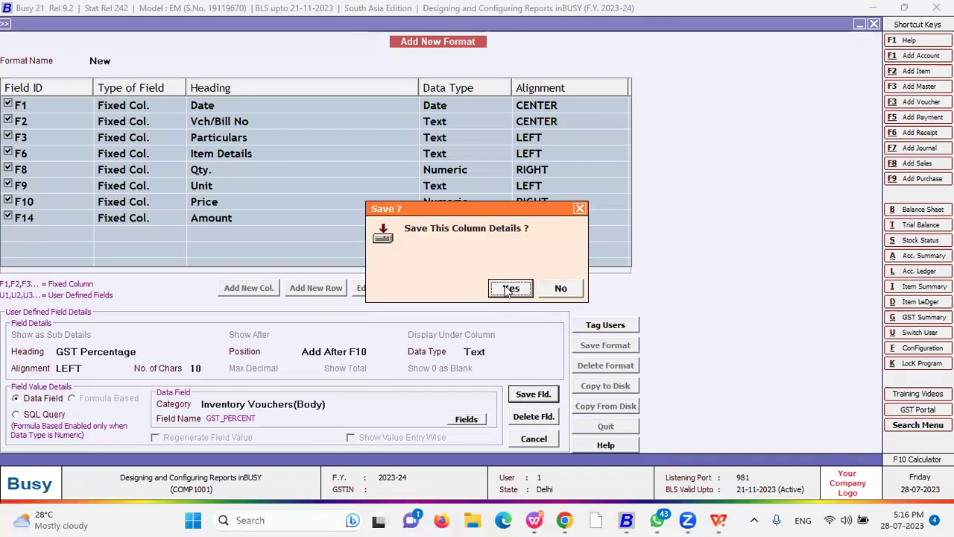
click(509, 288)
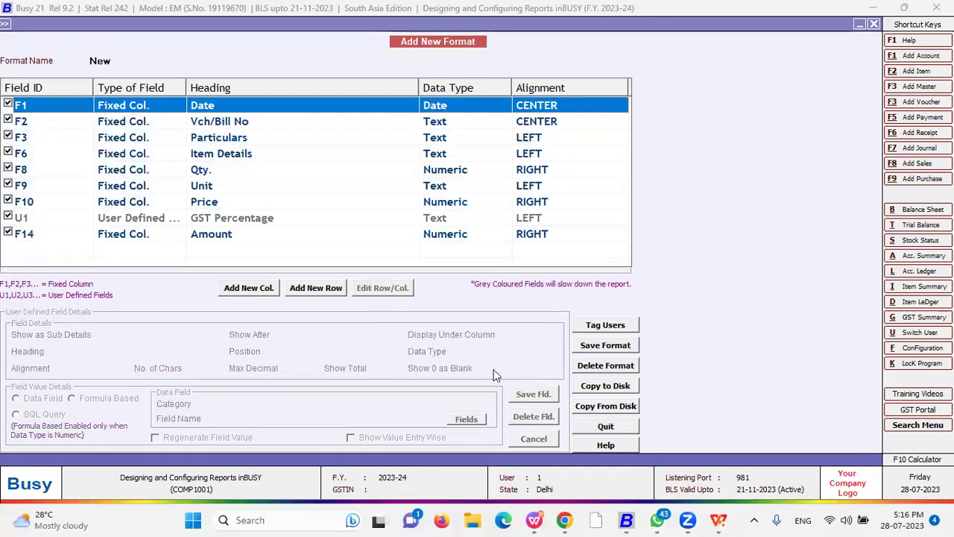
click(227, 219)
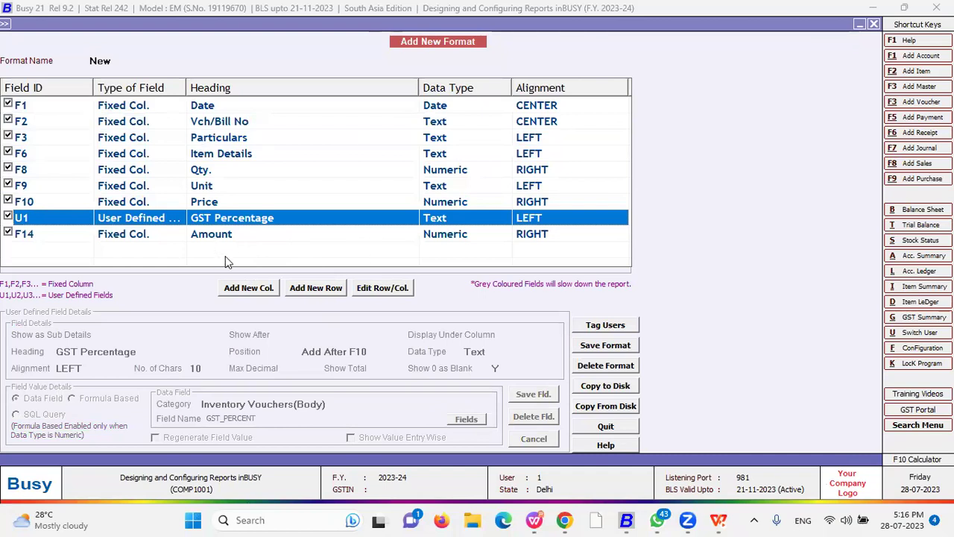
- Add a new column headed 'GST Amount', placed after U1 as left-aligned Text
click(252, 289)
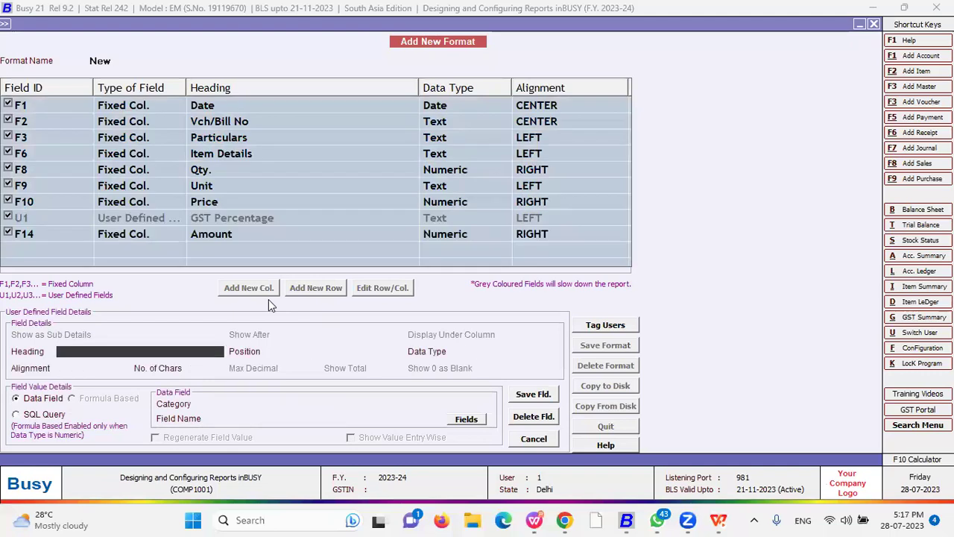
text(GST)
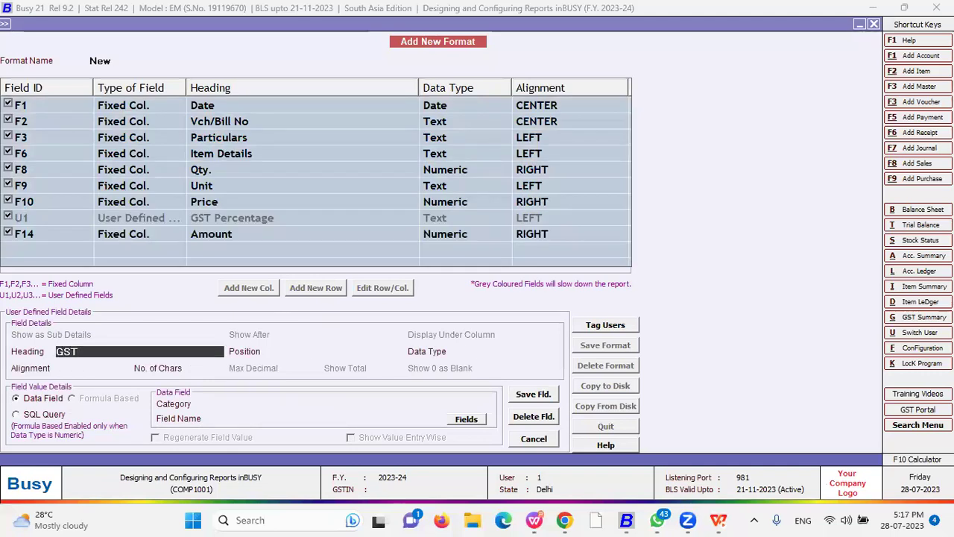
text( Amount)
key(BackSpace)
key(BackSpace)
key(BackSpace)
text(unt)
key(Return)
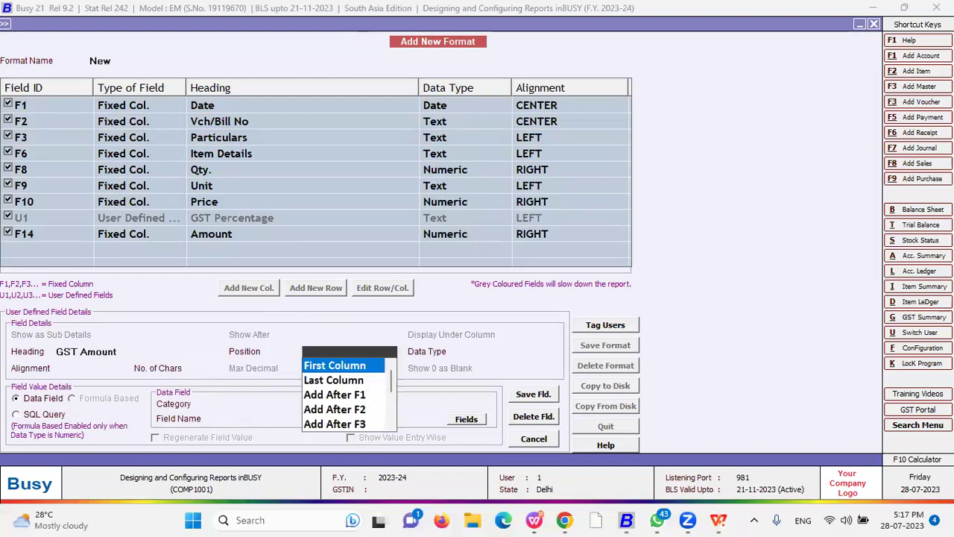
key(Down)
key(Down)
key(Down)
key(Down)
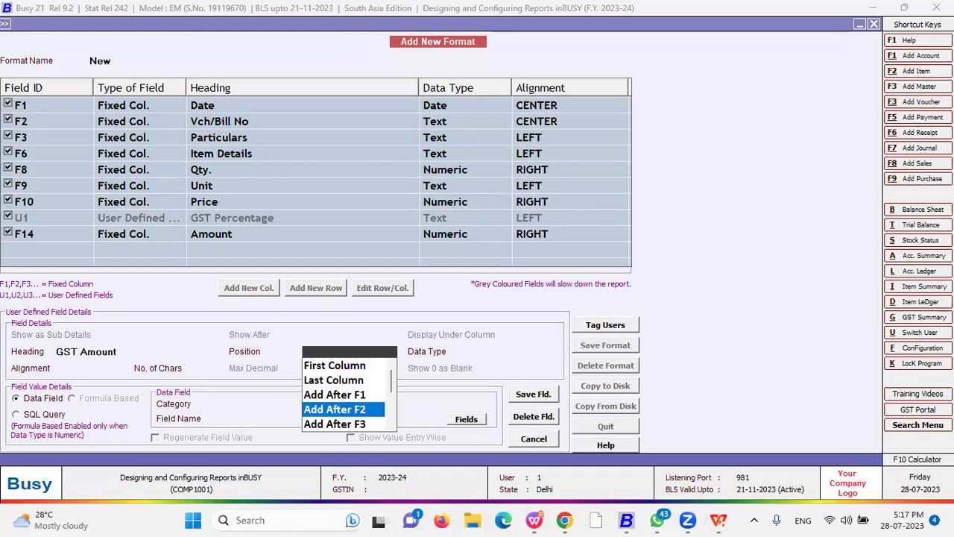
key(Down)
key(Down)
key(Down)
key(Down)
key(Down)
key(Down)
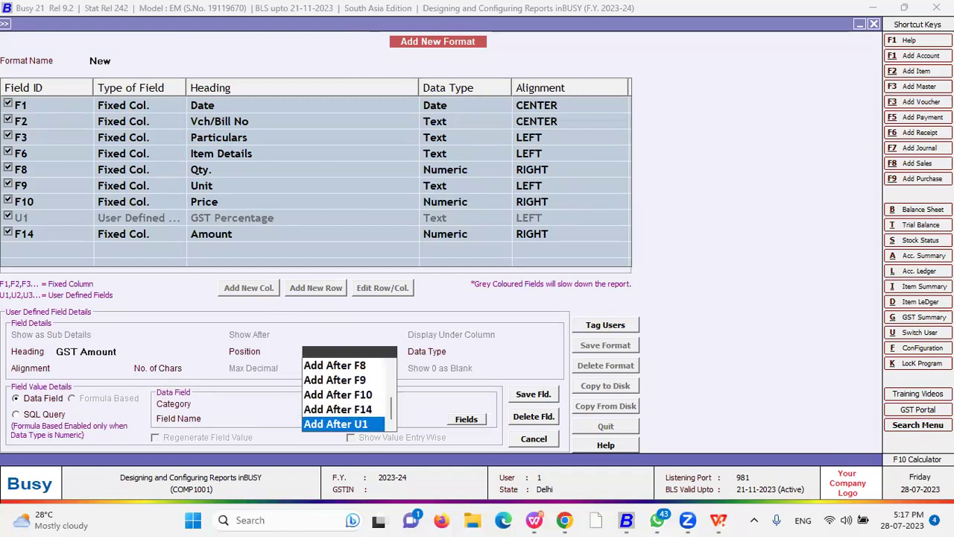
key(Return)
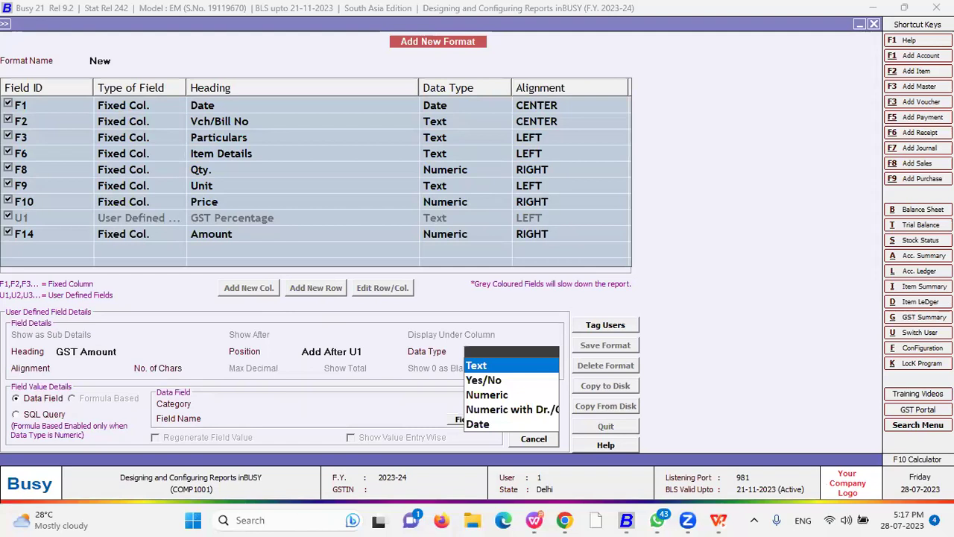
key(Return)
key(Return)
key(Return)
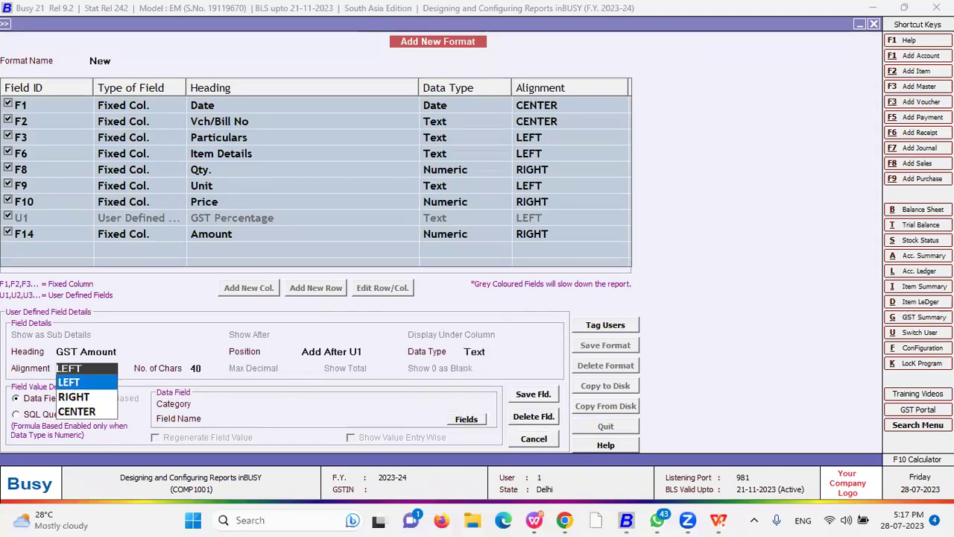
- Link the column to GST_AMOUNT under Inventory Vouchers(Body), save it, and save the format
key(Return)
key(Down)
key(Down)
key(Down)
key(Return)
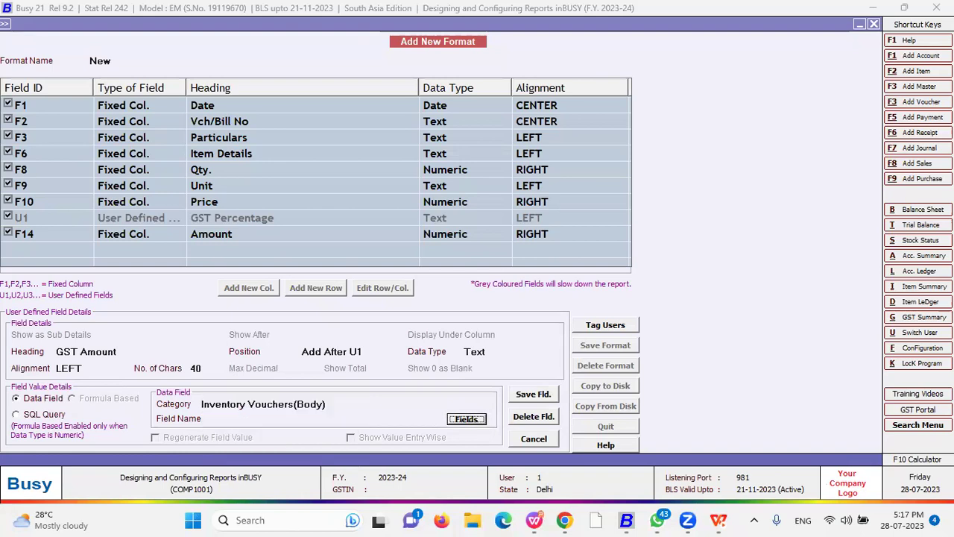
key(Return)
key(Down)
key(Down)
key(Down)
key(Down)
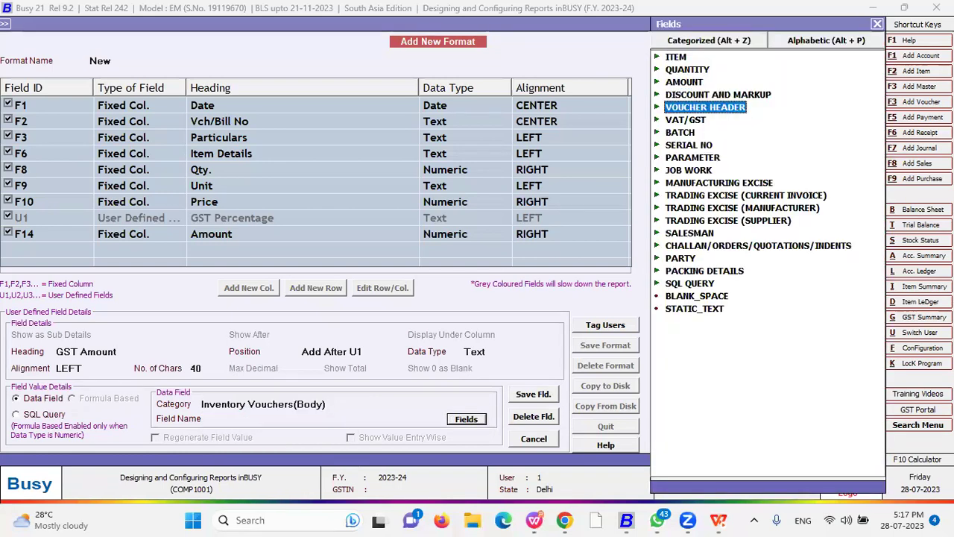
key(Down)
key(Return)
key(Down)
key(Down)
key(Down)
key(Down)
key(Down)
key(Down)
key(Down)
key(Down)
key(Down)
key(Down)
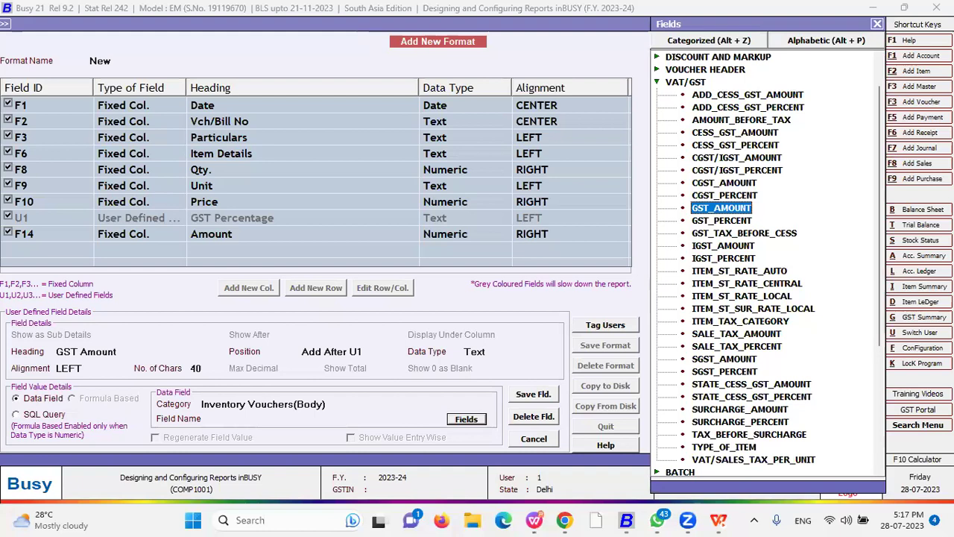
key(Return)
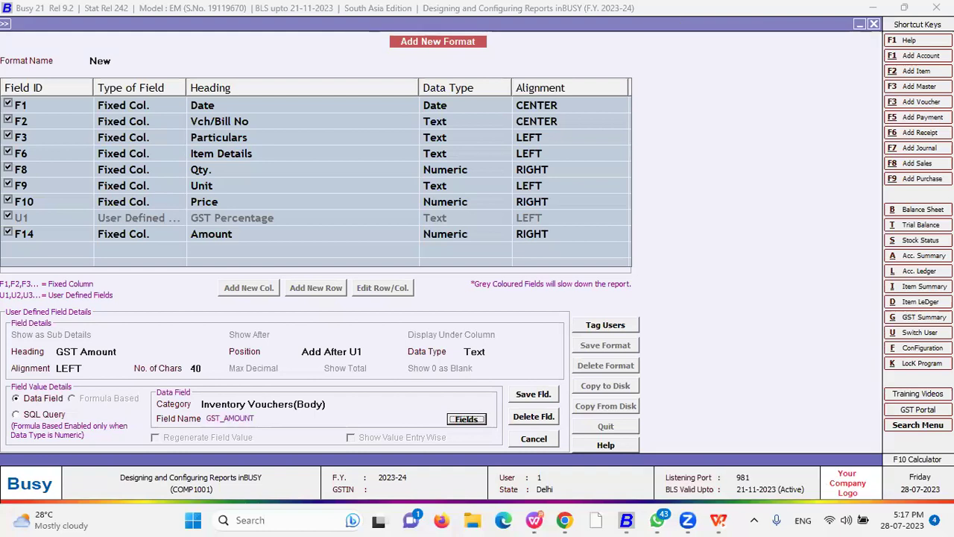
click(534, 394)
click(570, 286)
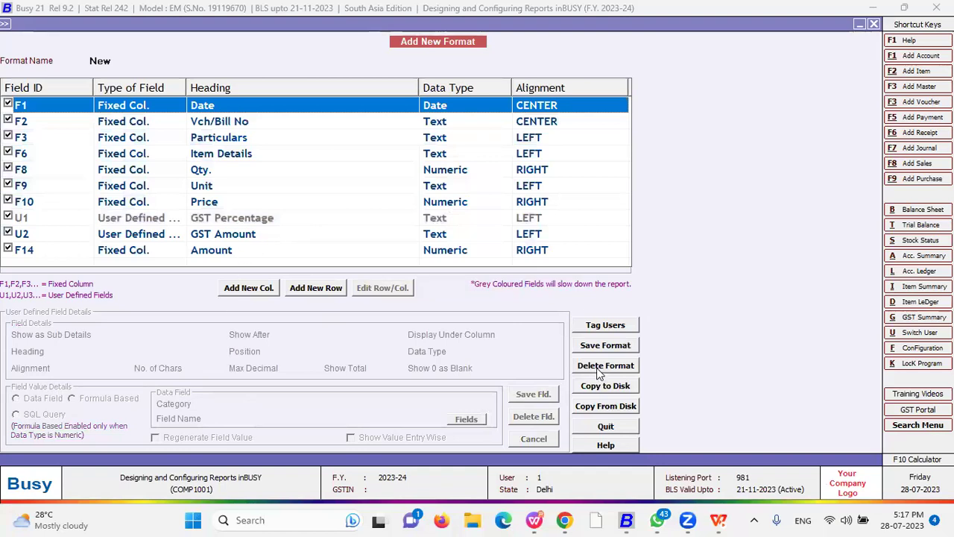
key(F2)
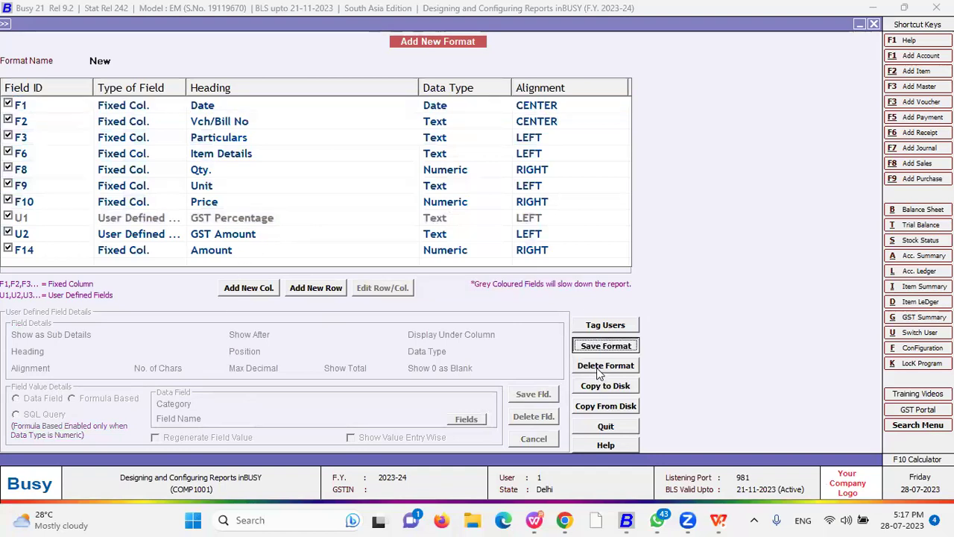
- Confirm the format save and reopen the Sales Register report options
key(Return)
key(Return)
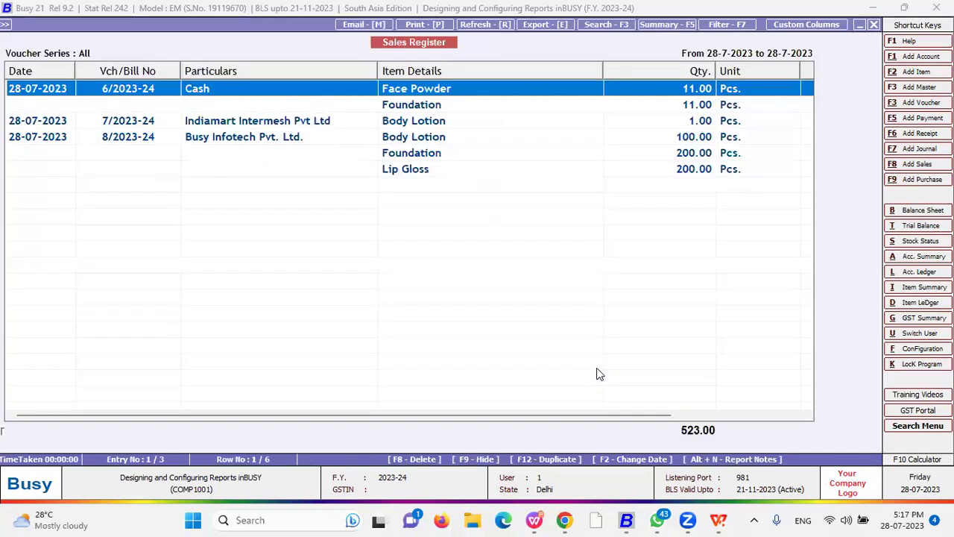
key(Escape)
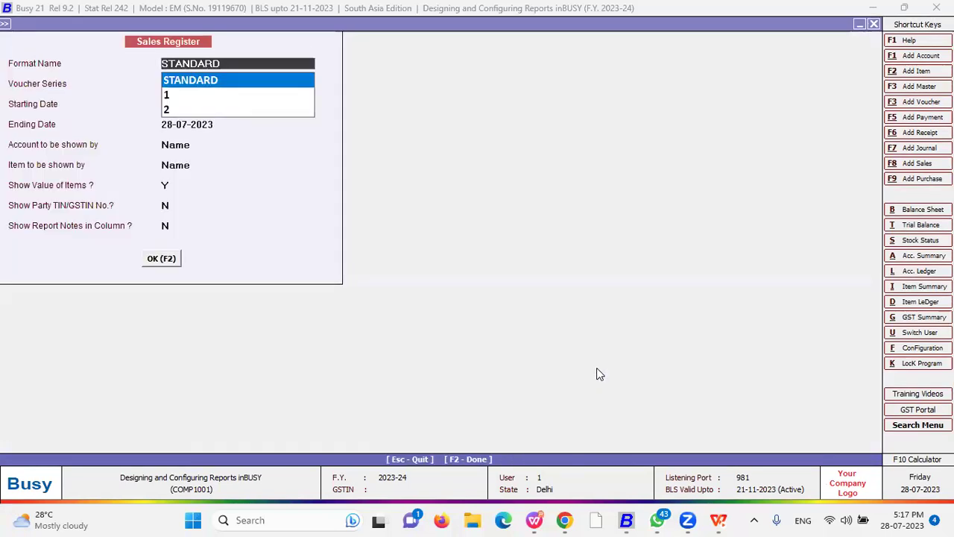
key(Escape)
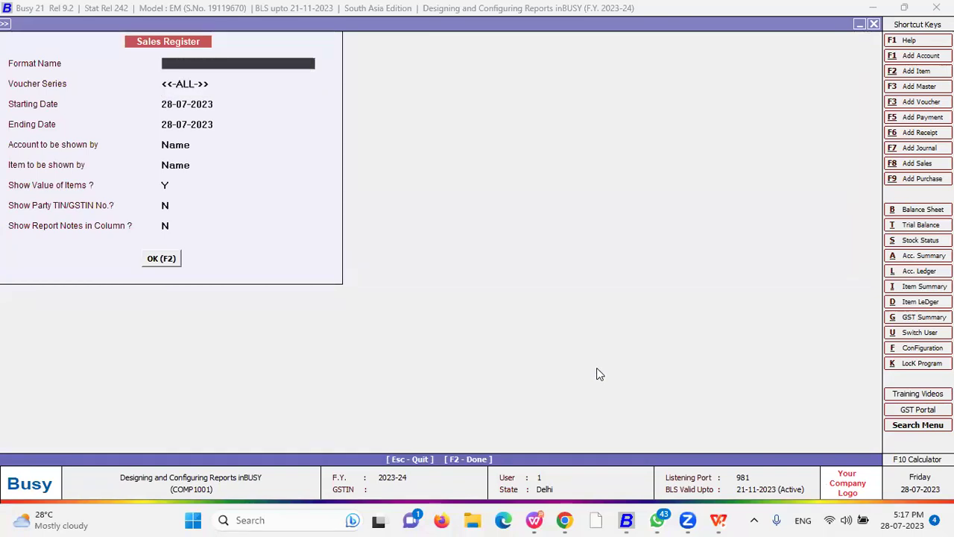
key(Escape)
key(Return)
key(Escape)
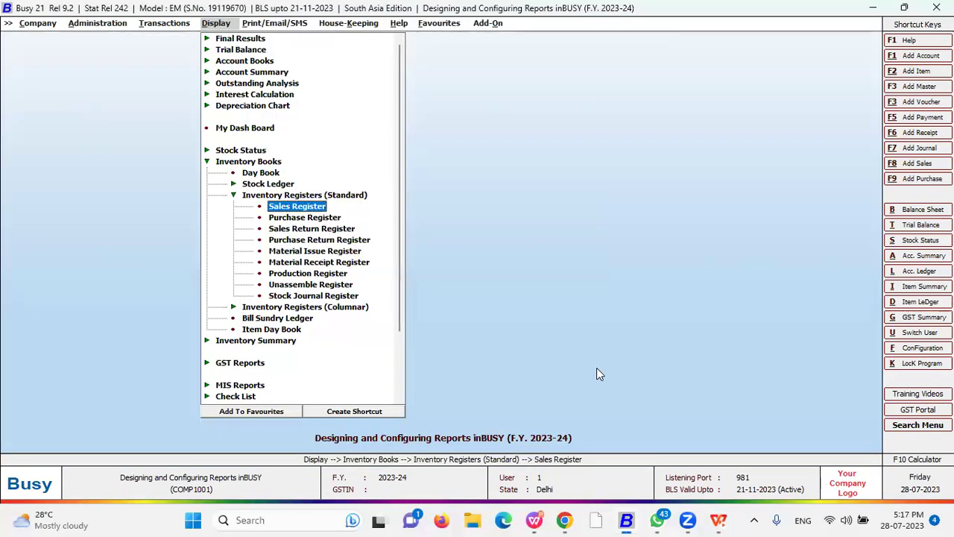
key(Return)
key(Escape)
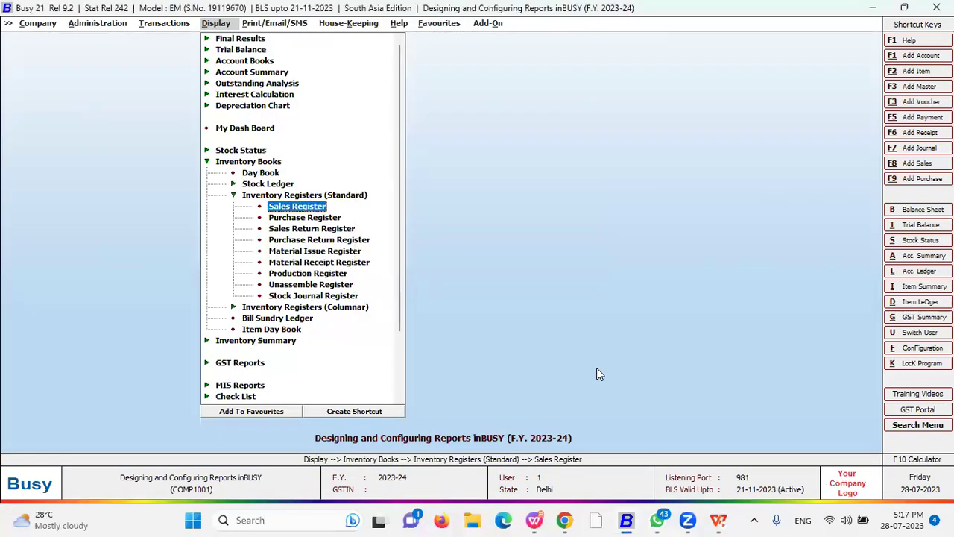
key(Return)
- Choose New as the Sales Register format name
key(Down)
key(Down)
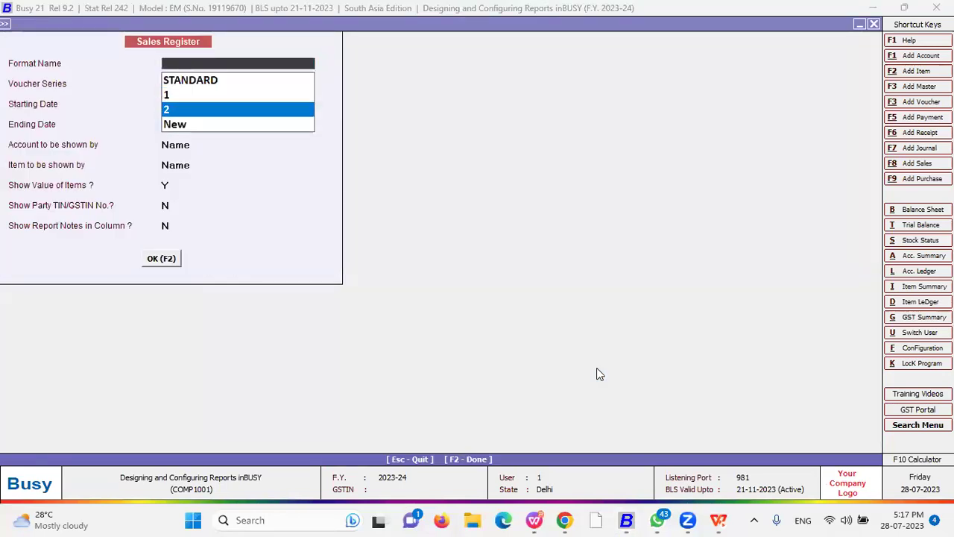
key(Down)
key(Up)
key(Up)
key(Down)
key(Up)
key(Up)
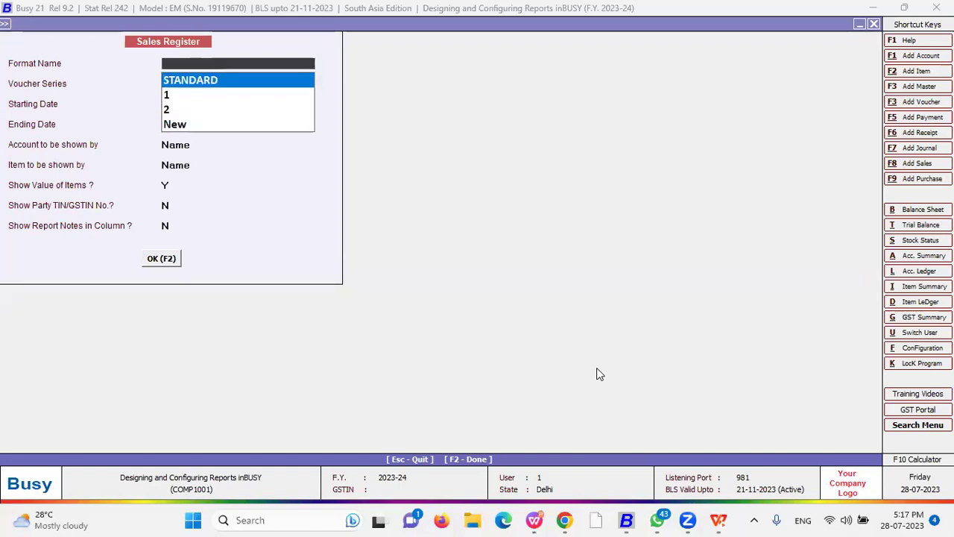
key(Down)
key(Down)
key(Down)
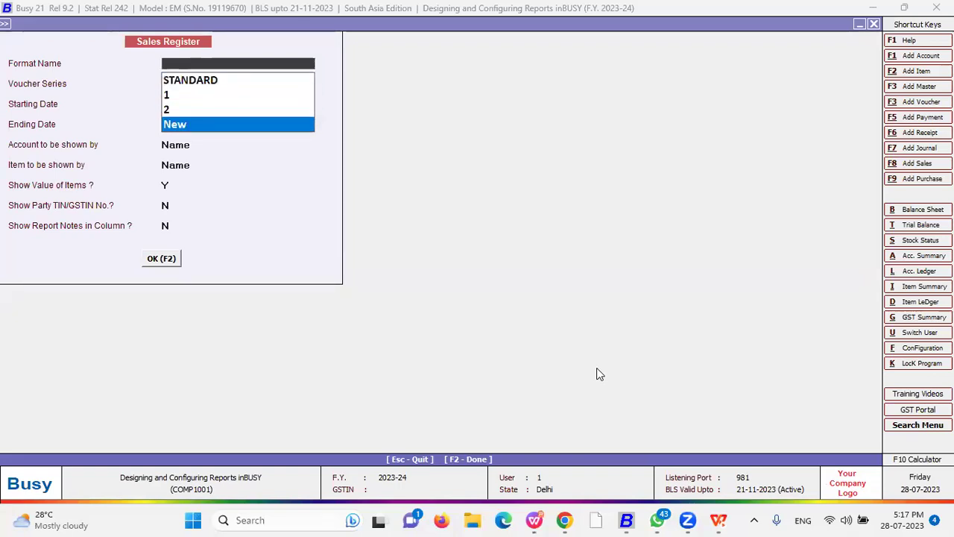
key(Return)
key(Return)
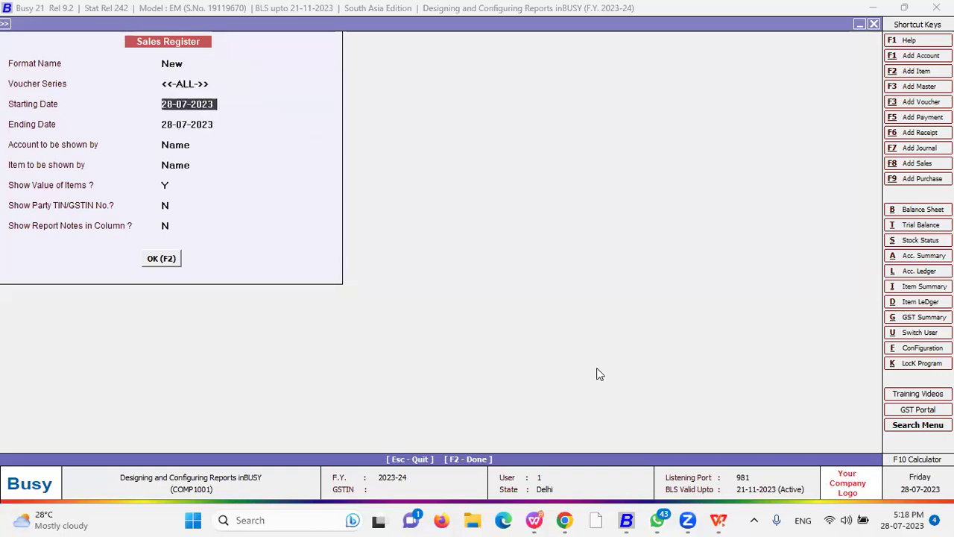
- Generate the New-format register, widen GST Percentage, and narrow Item Details and Particulars
key(Up)
key(Up)
key(F2)
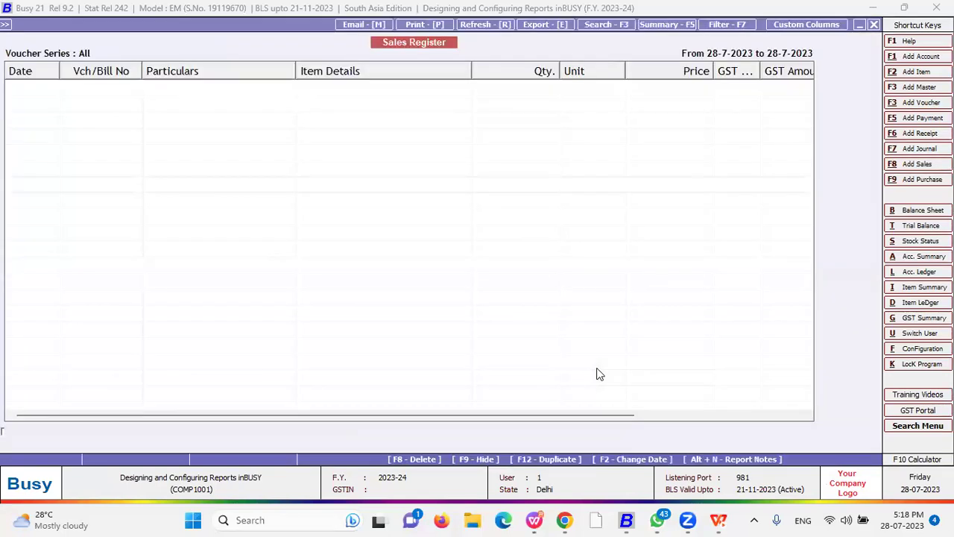
scroll(600, 374, right, 3)
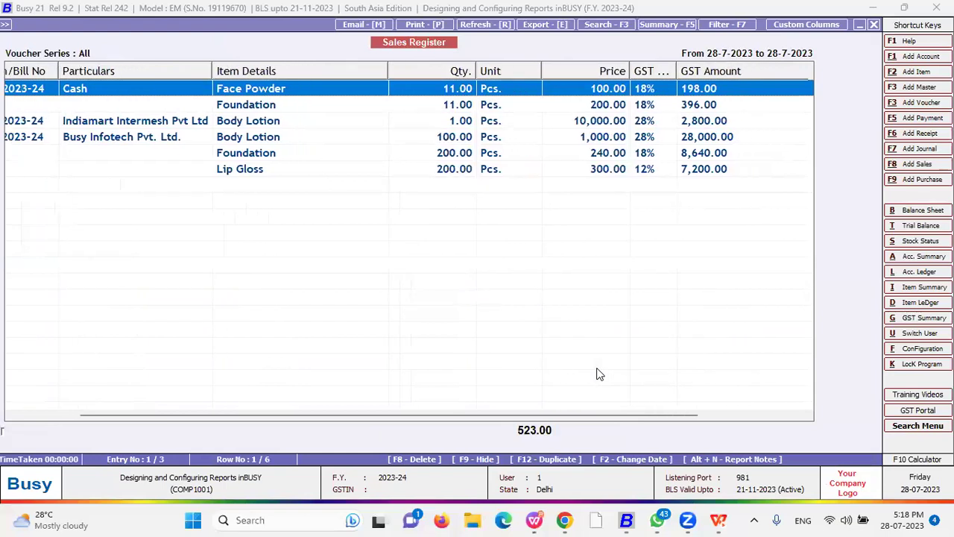
drag(675, 70, 721, 71)
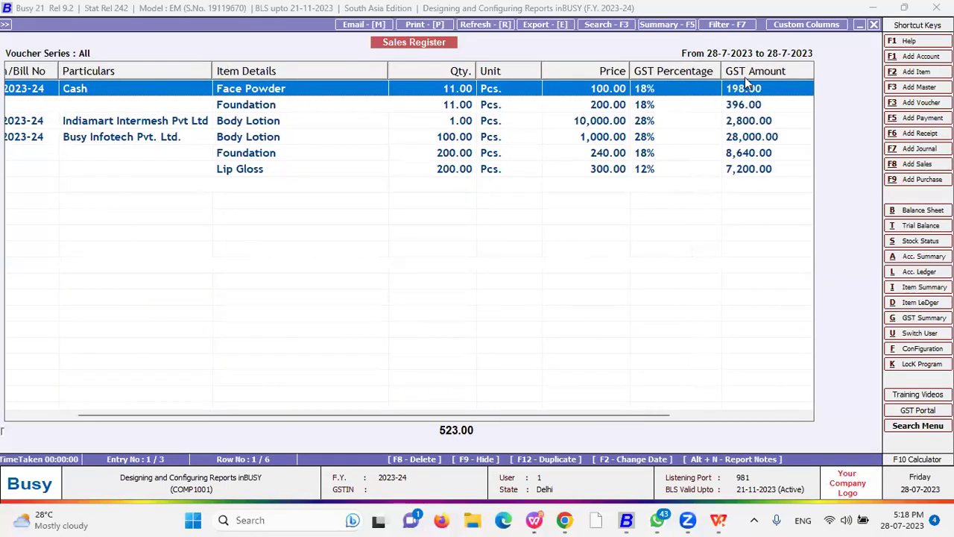
drag(386, 70, 319, 74)
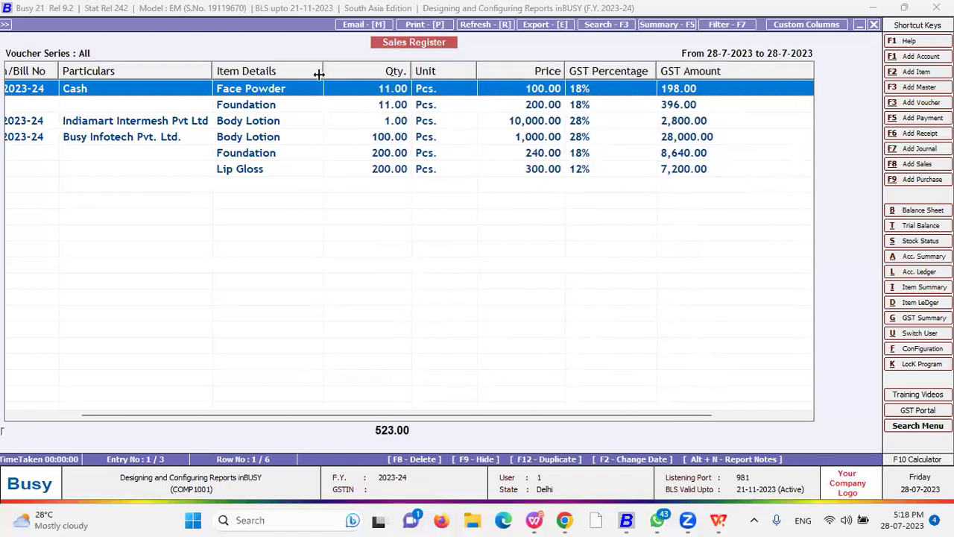
drag(211, 71, 210, 71)
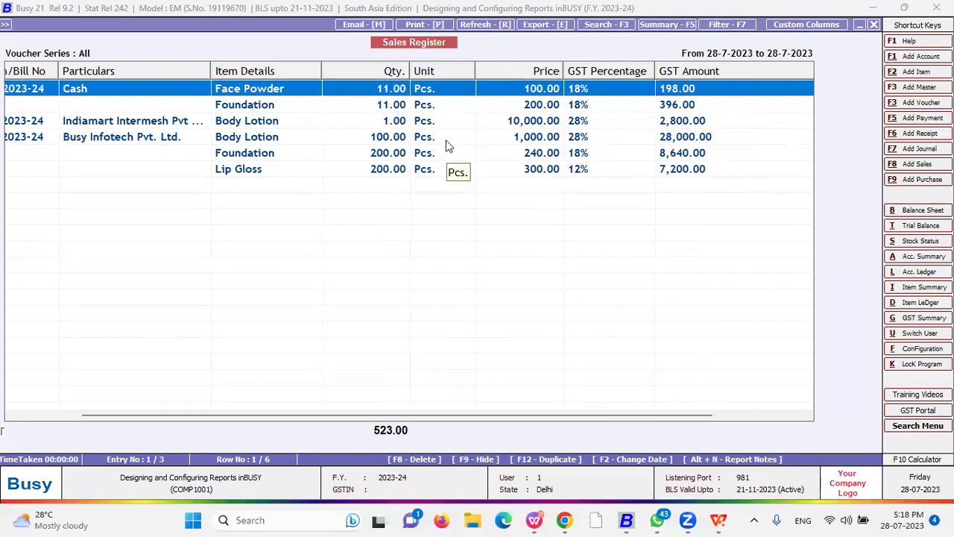
- Print the register From Busy, party-wise, and continue to the Sales Register Printing options
key(alt+p)
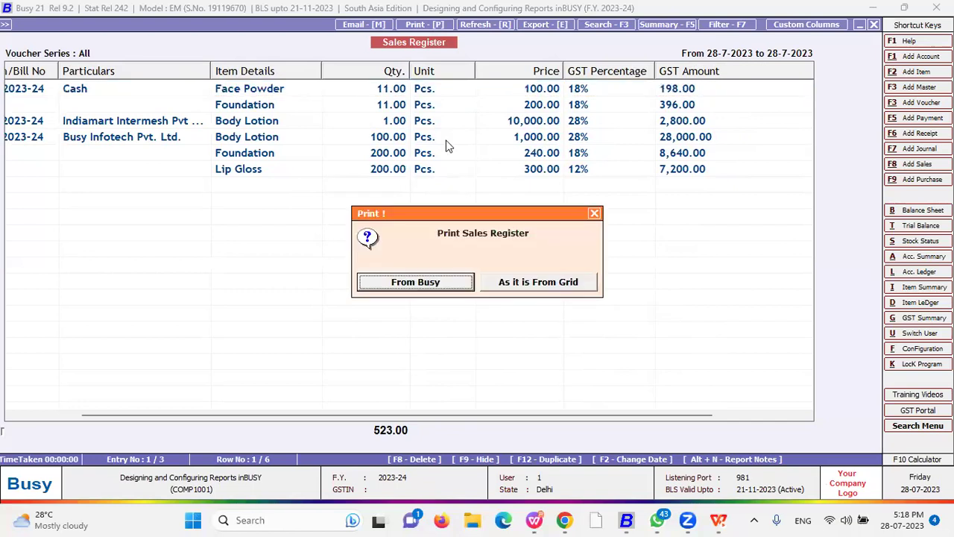
key(Escape)
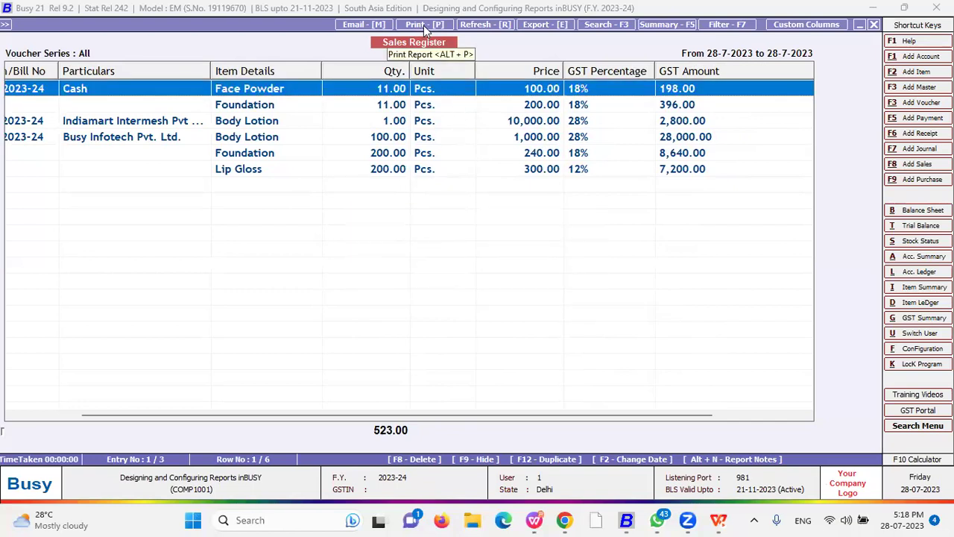
click(425, 25)
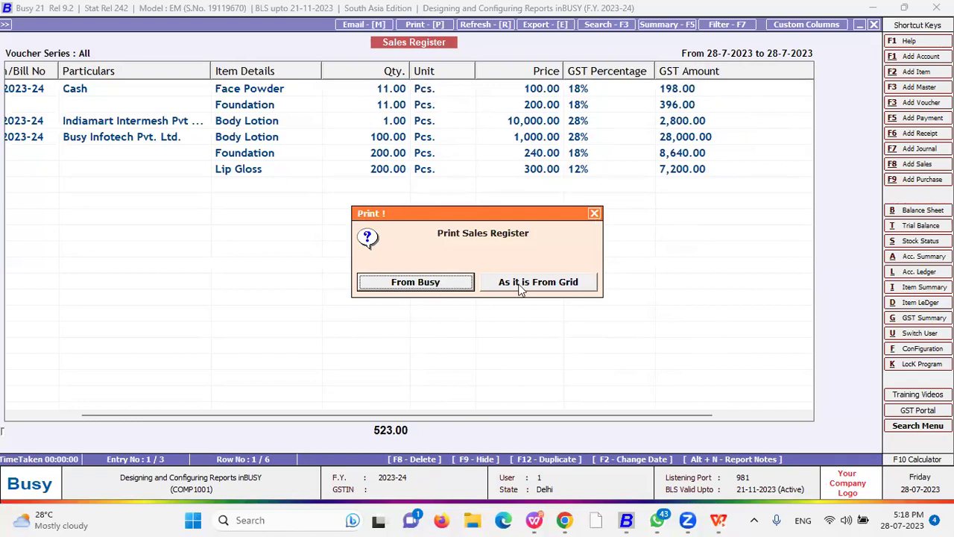
click(436, 286)
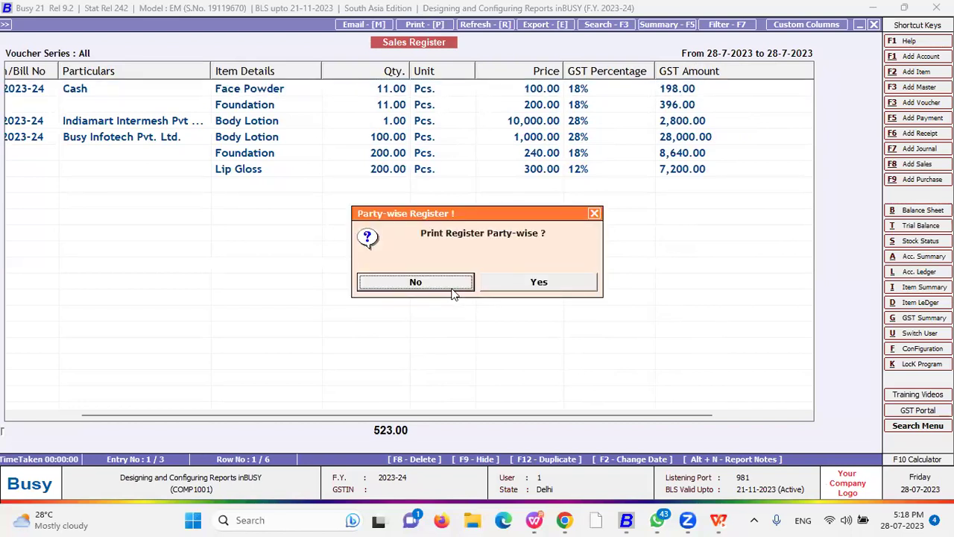
key(Right)
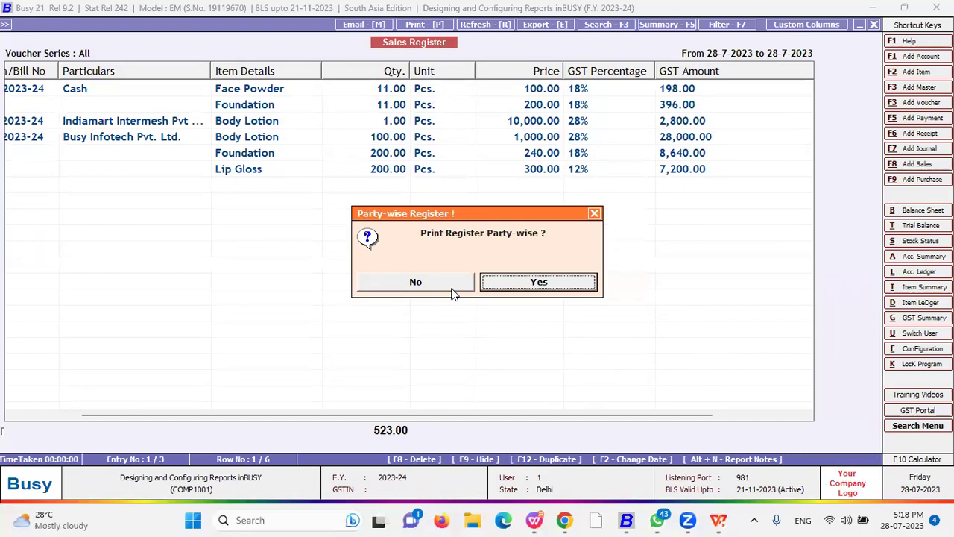
click(452, 288)
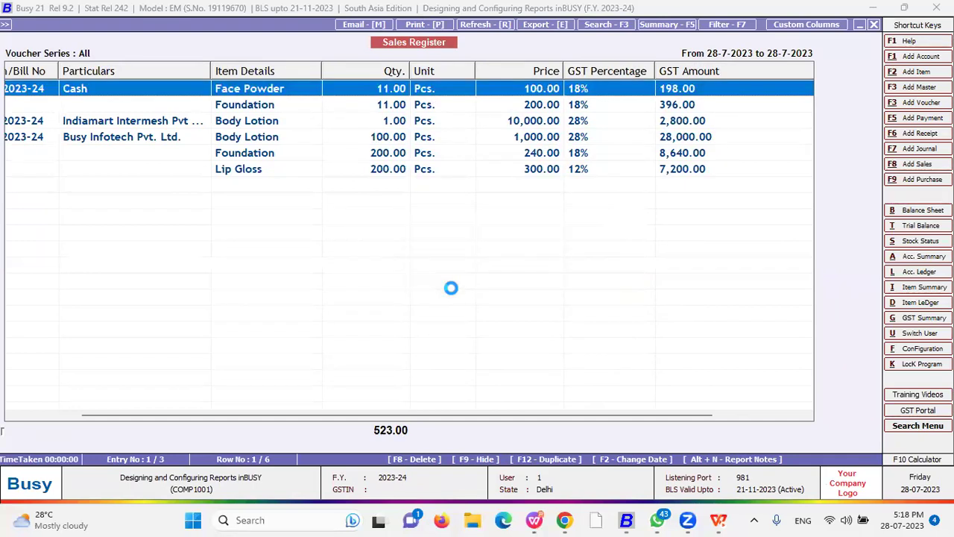
key(alt+p)
- Preview the party-wise Sales Register printout, then back out to the print-source choice
click(384, 226)
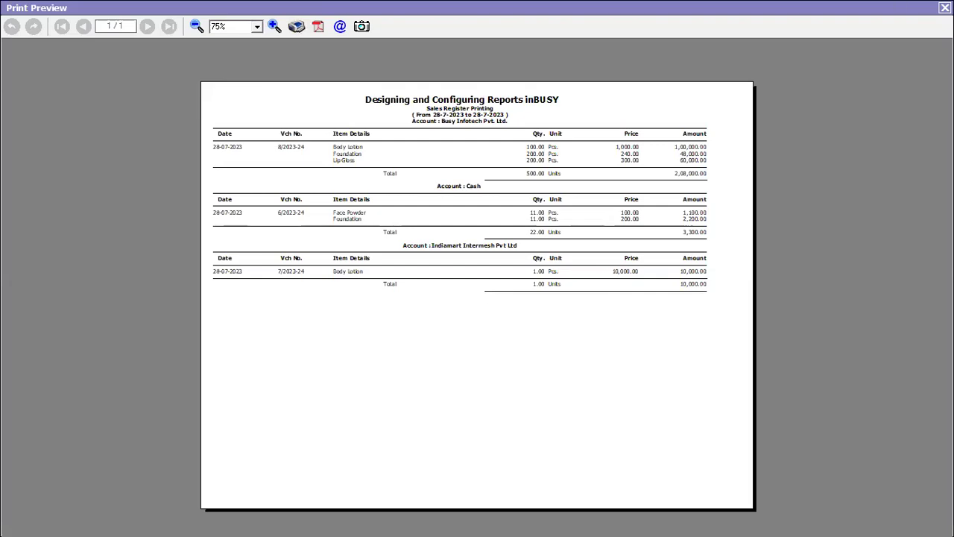
key(Escape)
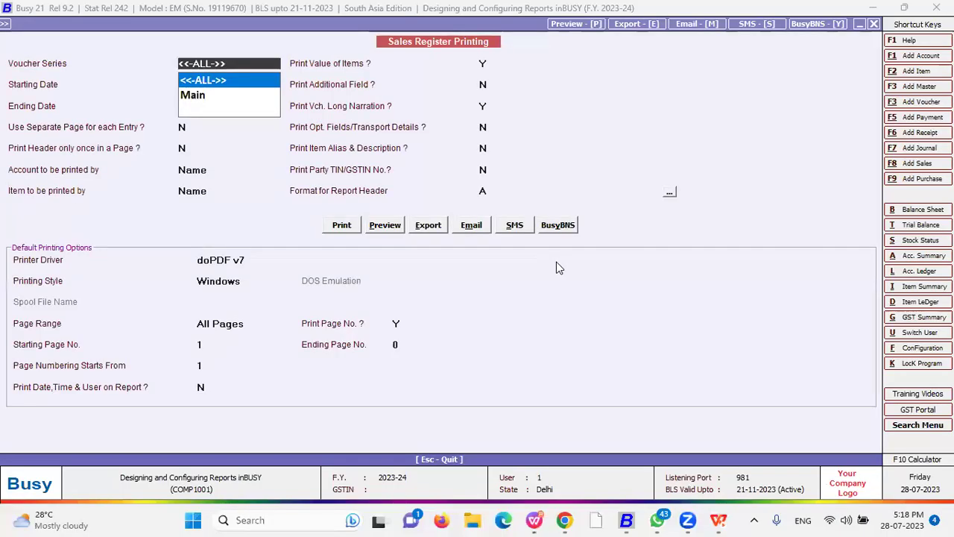
key(Escape)
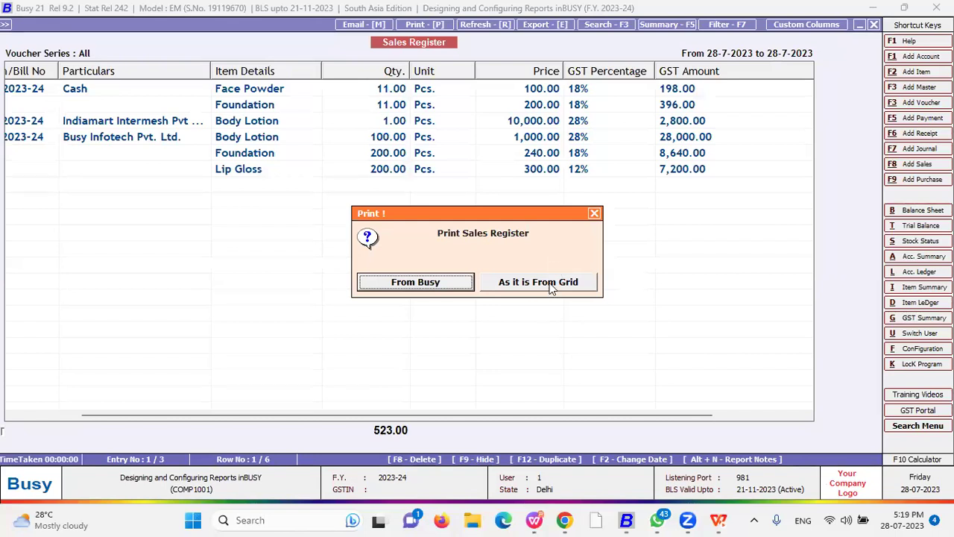
- Choose As it is From Grid, toggling Date, Vch/Bill No and Particulars but keeping all included
click(553, 286)
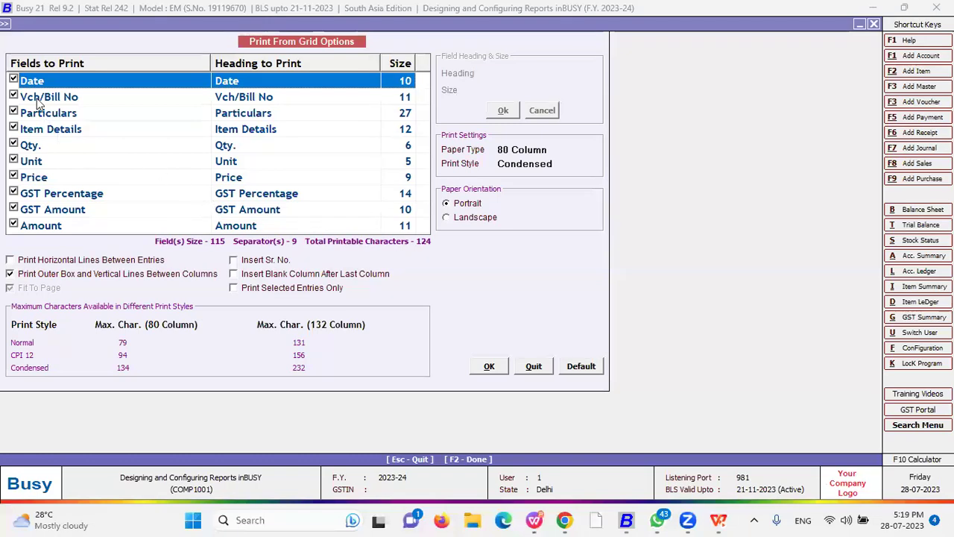
click(14, 80)
click(13, 97)
click(13, 96)
click(13, 79)
click(13, 112)
click(14, 113)
- Drop horizontal and box lines, stop fit-to-page, add serial numbers and blank last column, print selected entries only
click(53, 261)
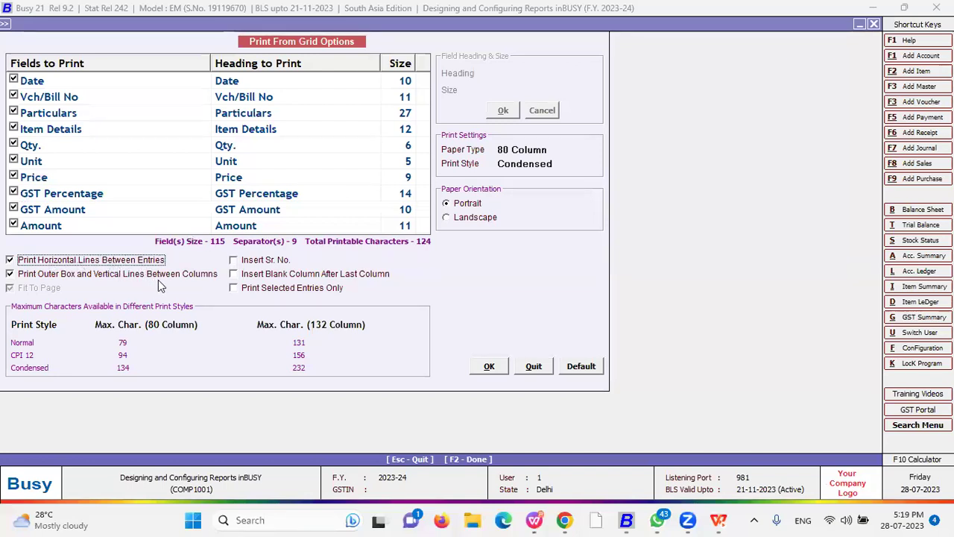
click(117, 260)
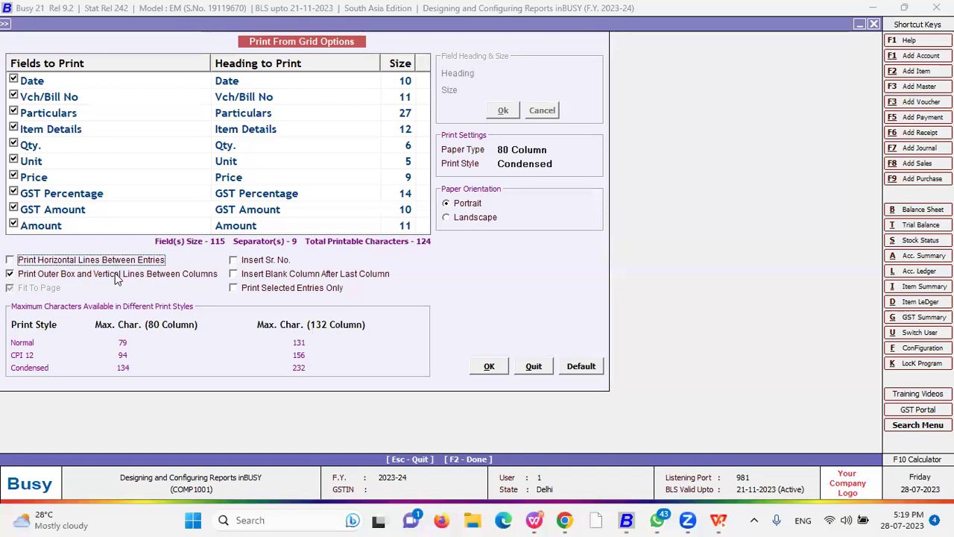
click(243, 261)
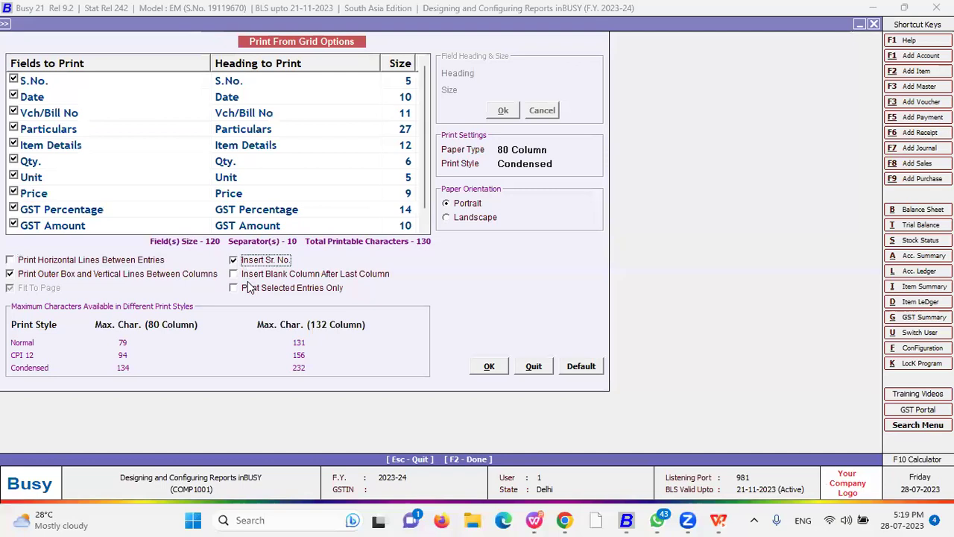
click(56, 275)
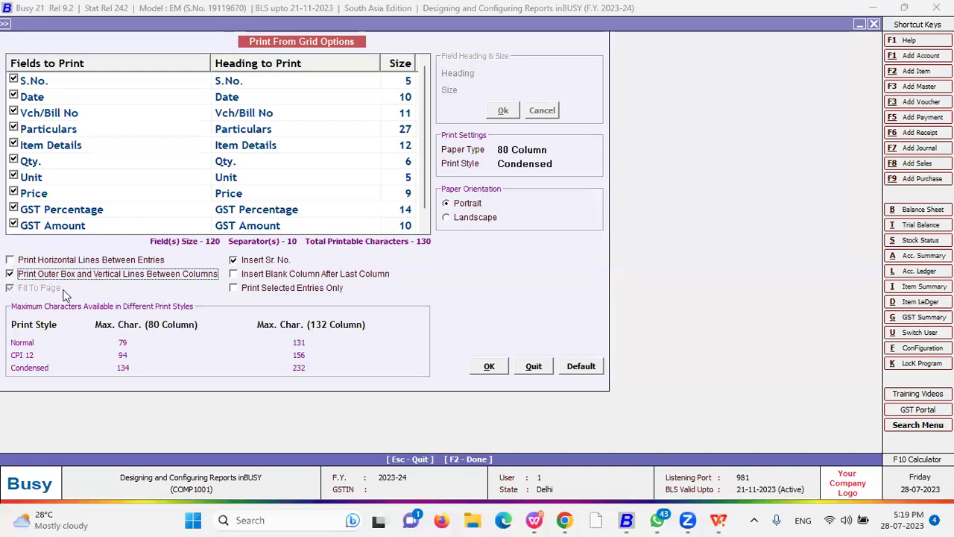
key(space)
click(46, 289)
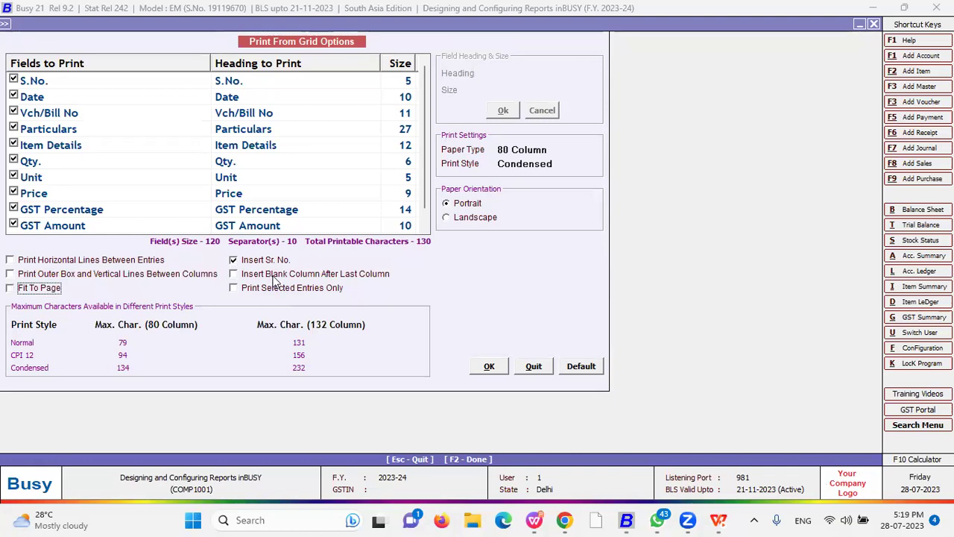
click(274, 275)
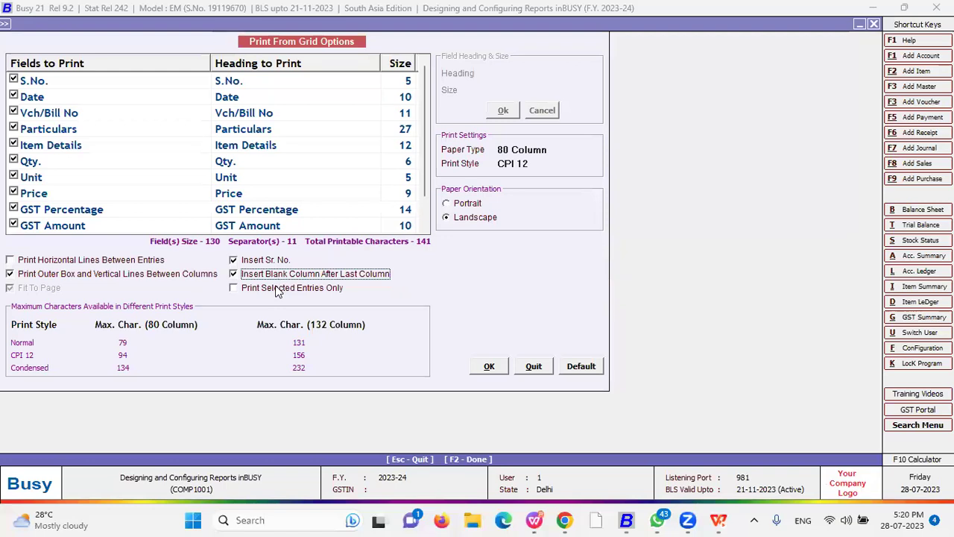
click(278, 290)
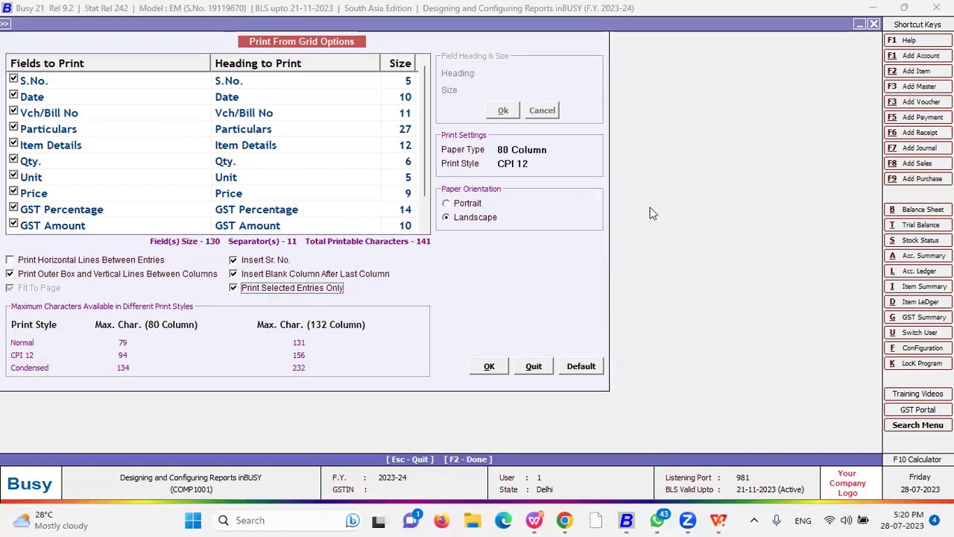
- Set the print style to Normal after trying Condensed and CPI 12
click(547, 150)
click(536, 168)
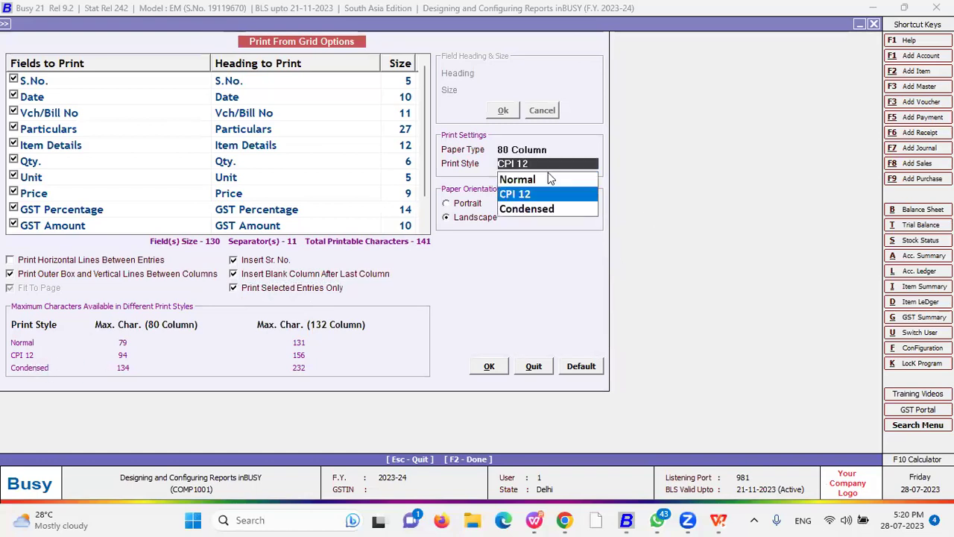
click(531, 210)
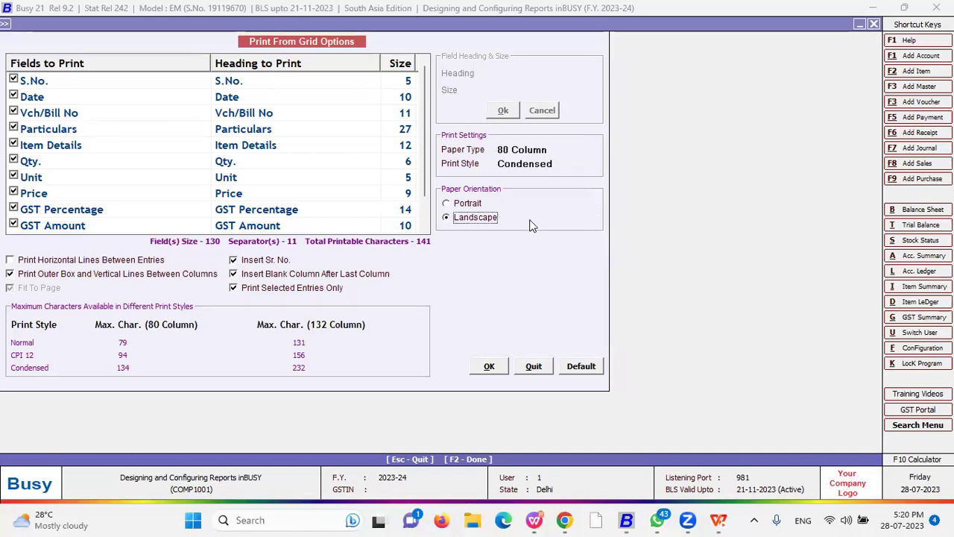
click(550, 165)
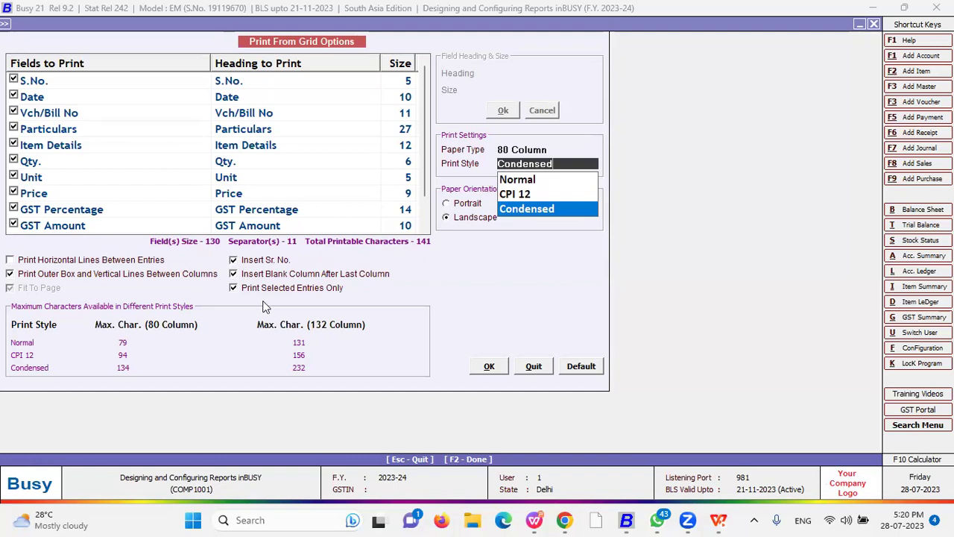
click(526, 198)
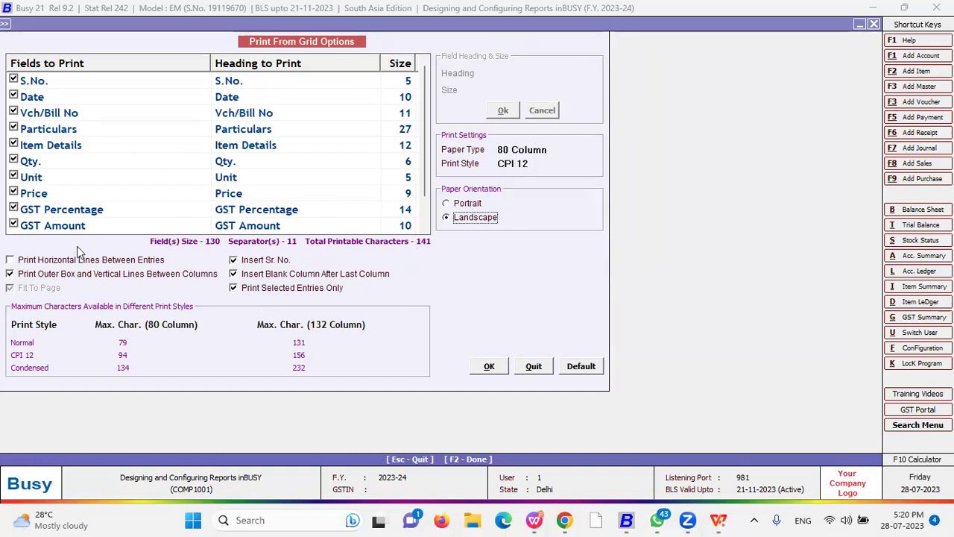
click(258, 287)
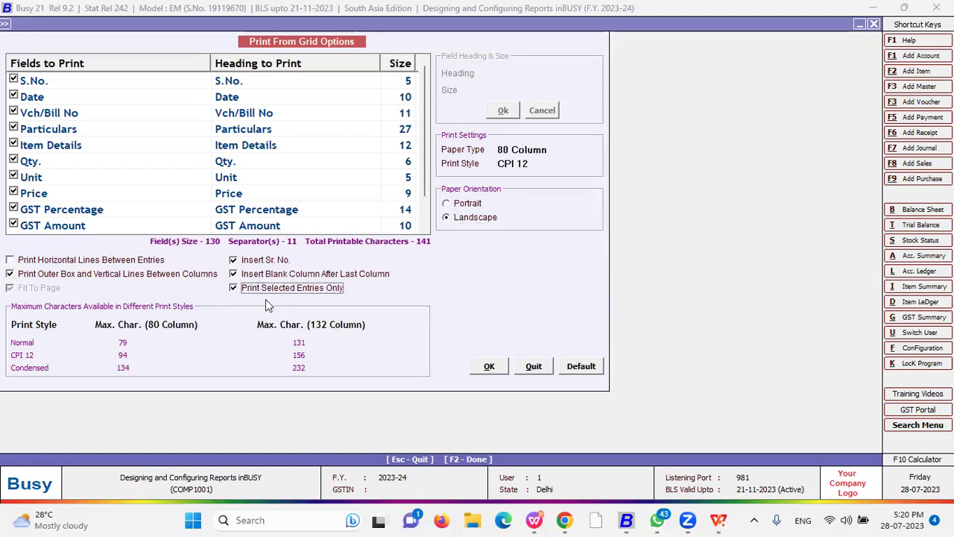
click(541, 163)
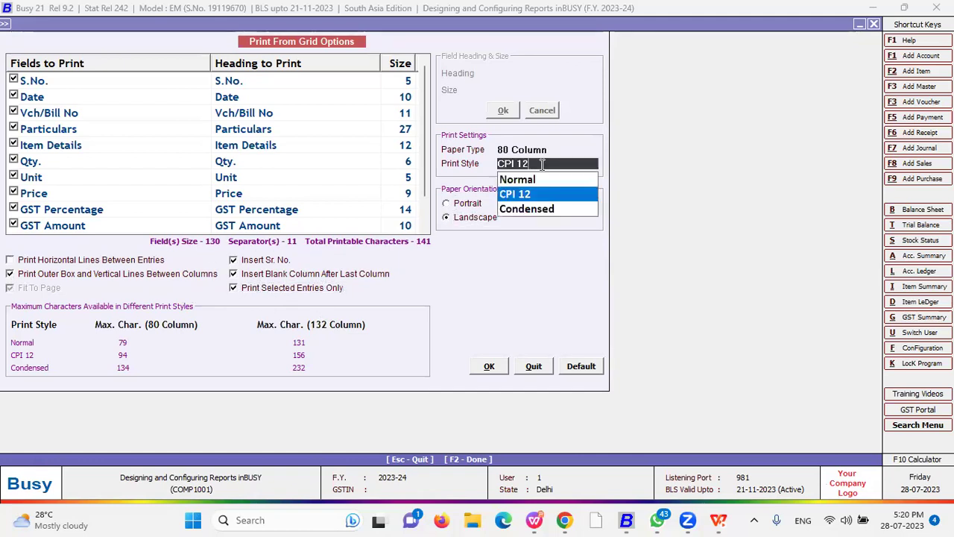
click(531, 196)
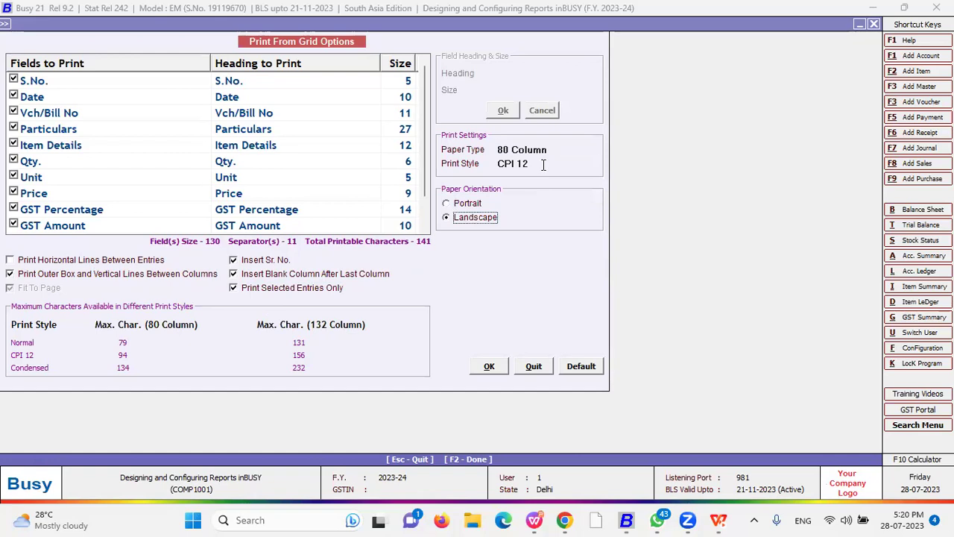
click(521, 167)
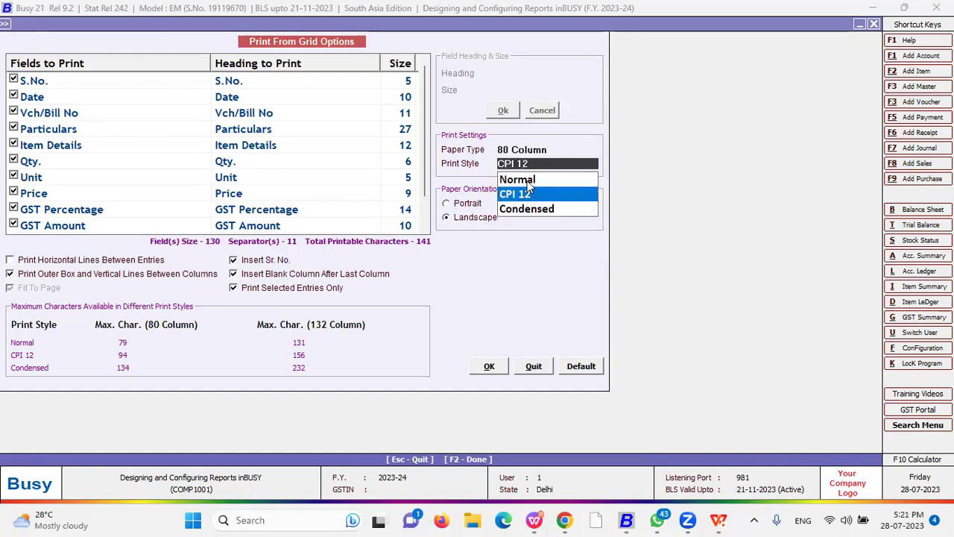
click(528, 179)
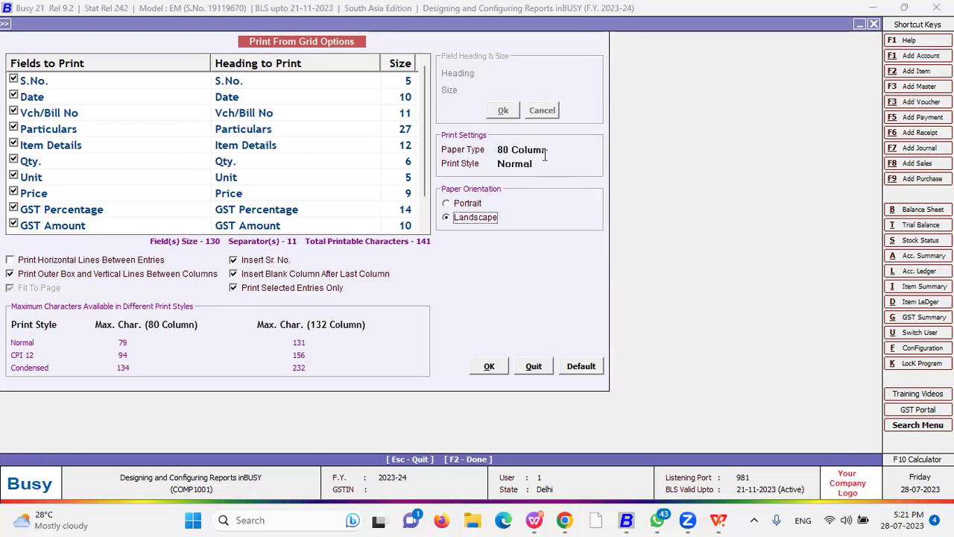
- Set the paper type to 80 Column after trying 132 Column
click(553, 151)
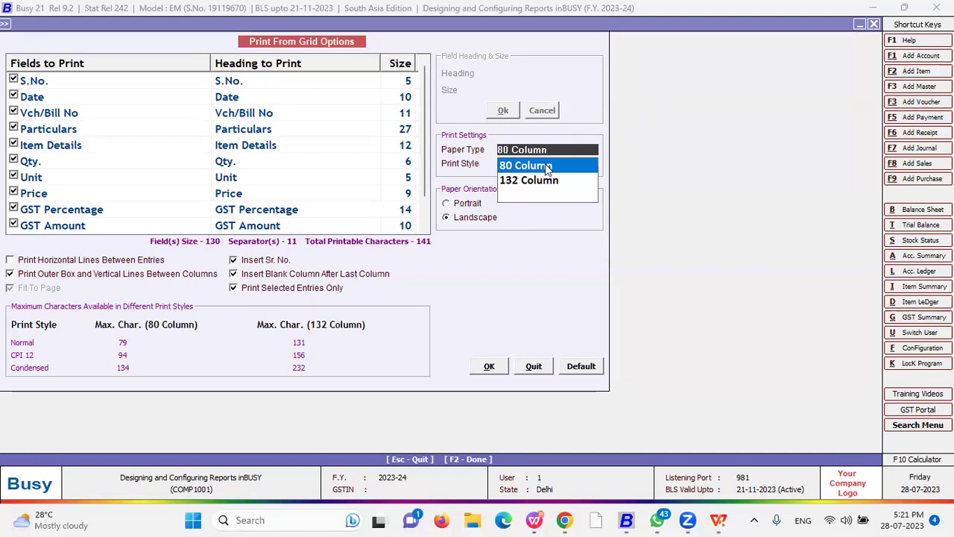
click(547, 165)
click(548, 152)
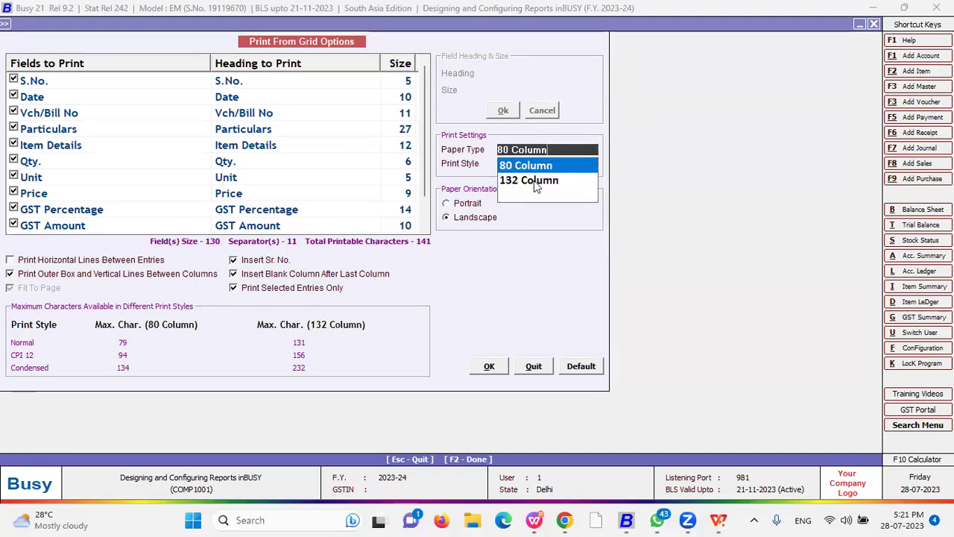
click(533, 180)
click(546, 150)
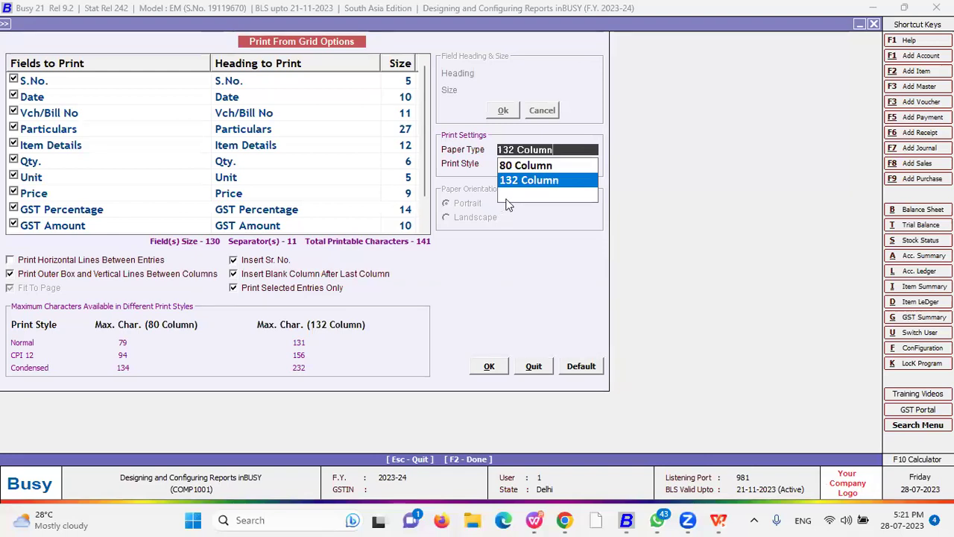
click(540, 167)
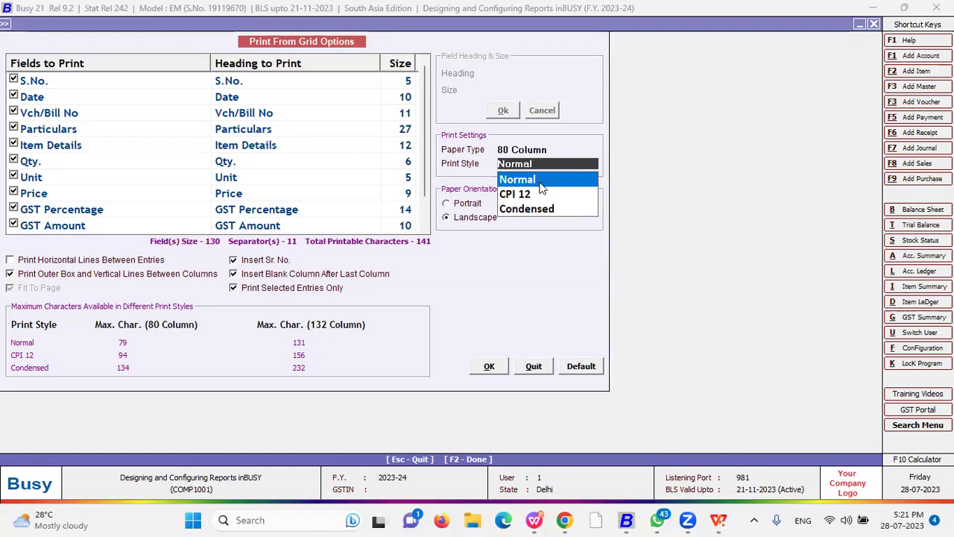
click(542, 186)
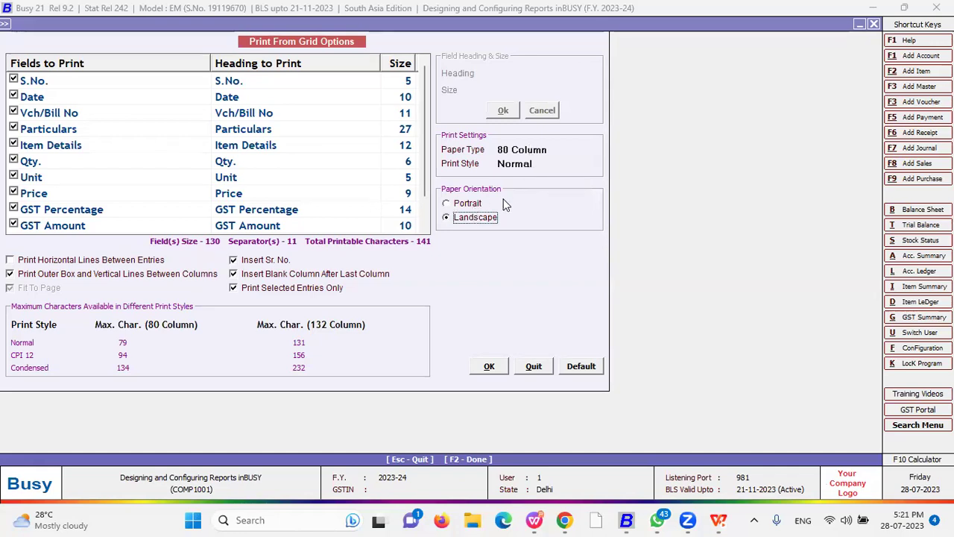
- Set the paper orientation to portrait
click(473, 206)
click(473, 216)
click(470, 205)
click(475, 218)
click(474, 206)
click(475, 216)
click(474, 207)
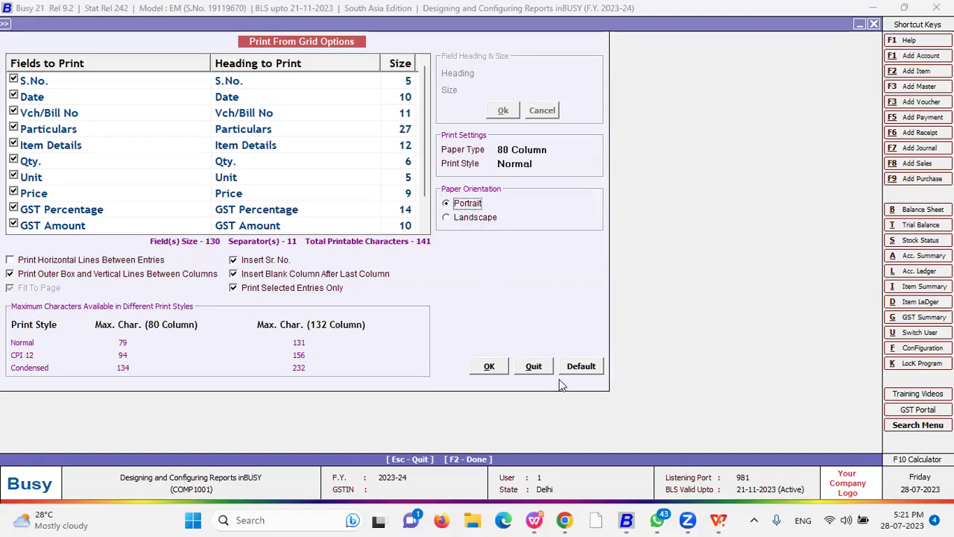
- Confirm grid options, preview with the STANDARD header, then preview again with header format A
click(488, 370)
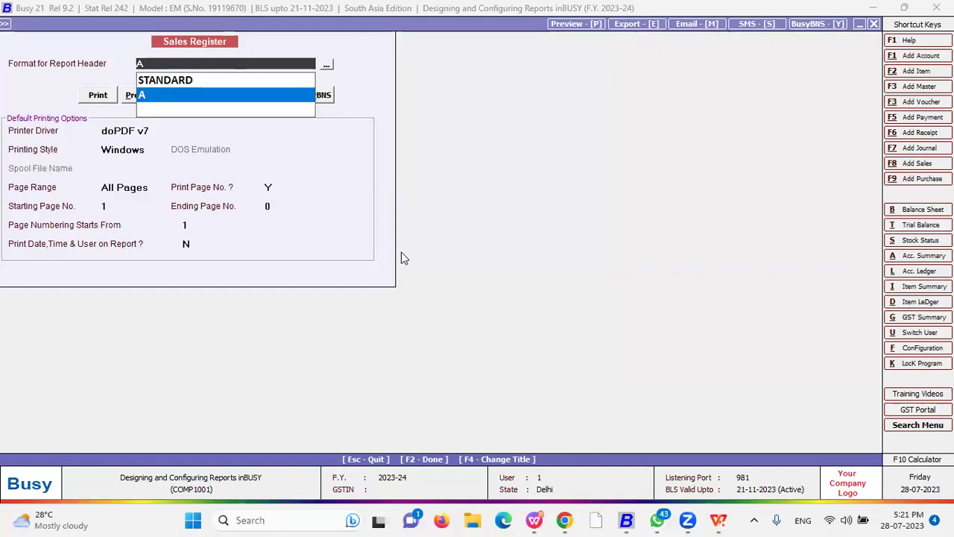
key(Up)
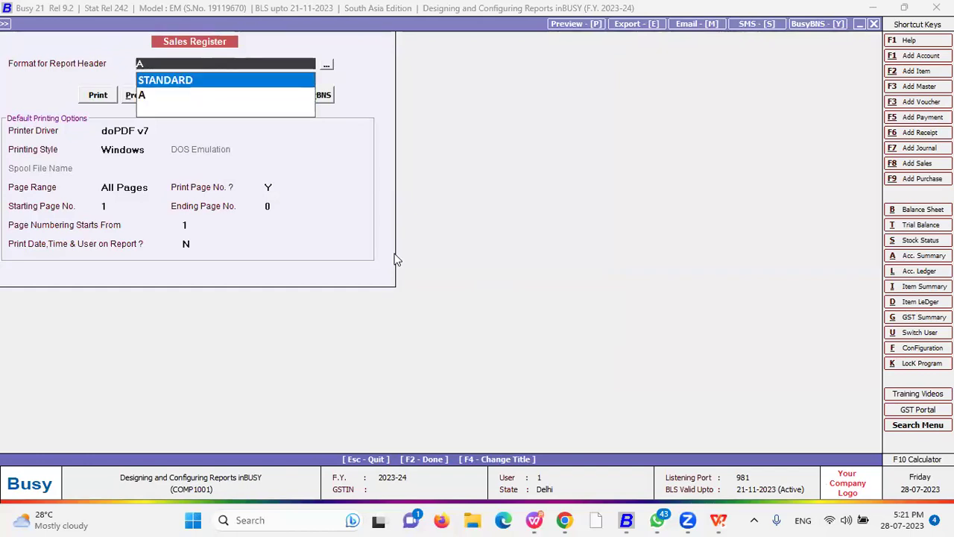
key(Return)
key(p)
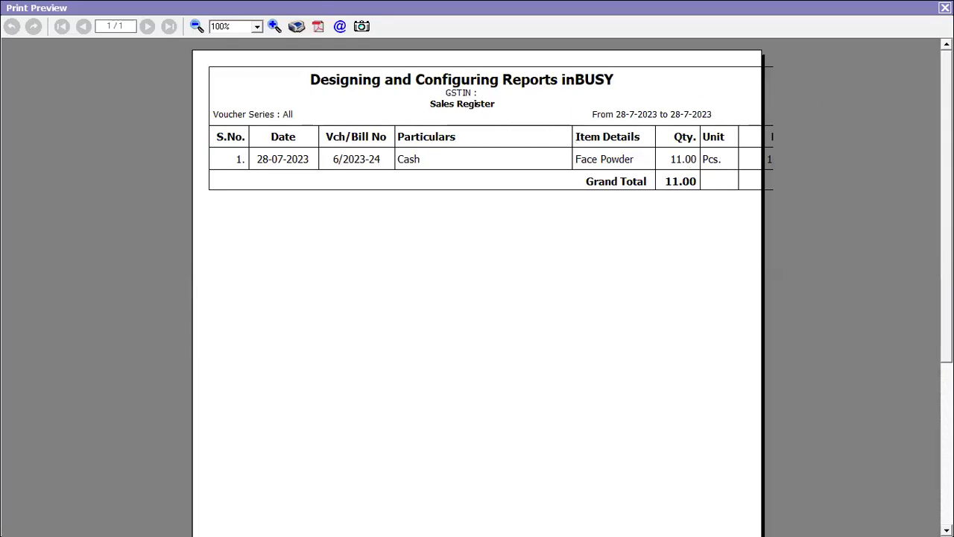
key(Escape)
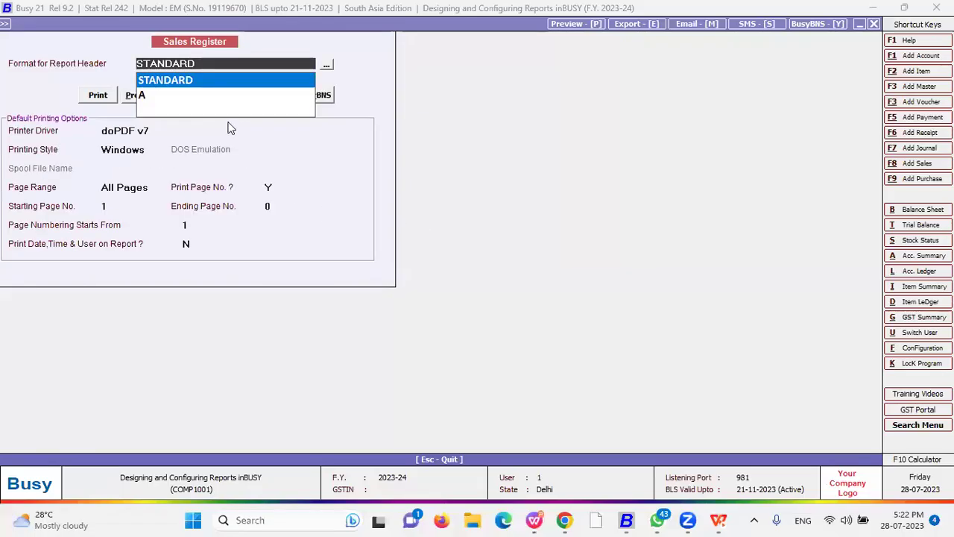
key(Down)
key(Return)
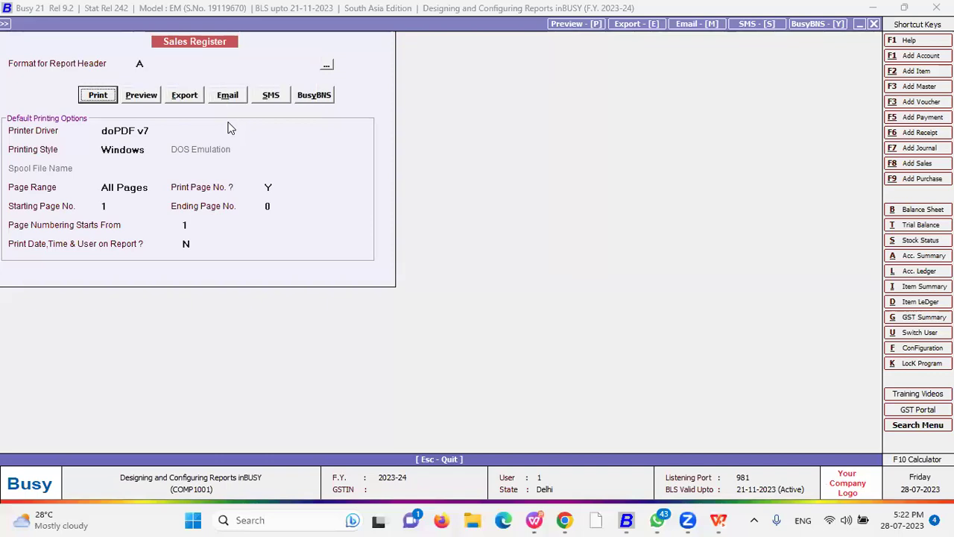
click(148, 95)
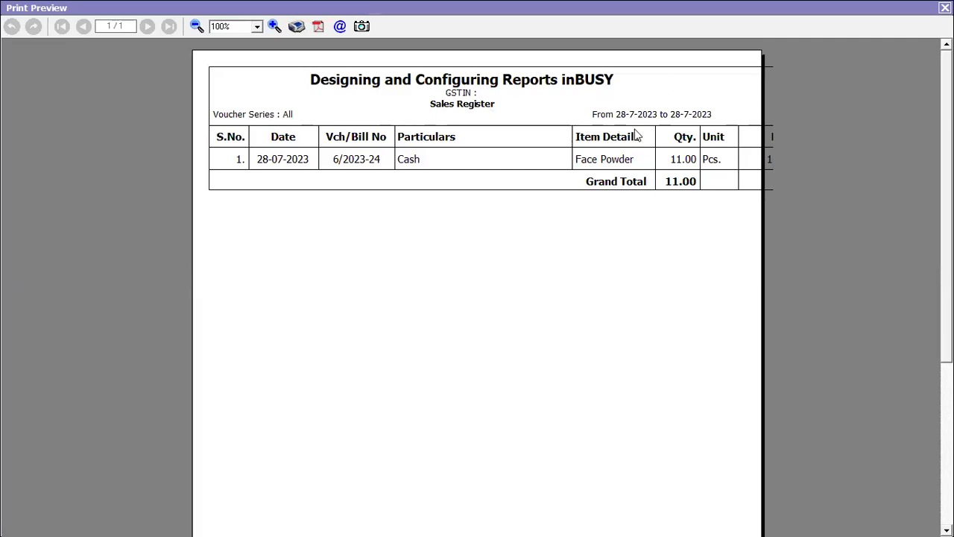
- Switch the grid printout to landscape and preview it with header format A
key(Escape)
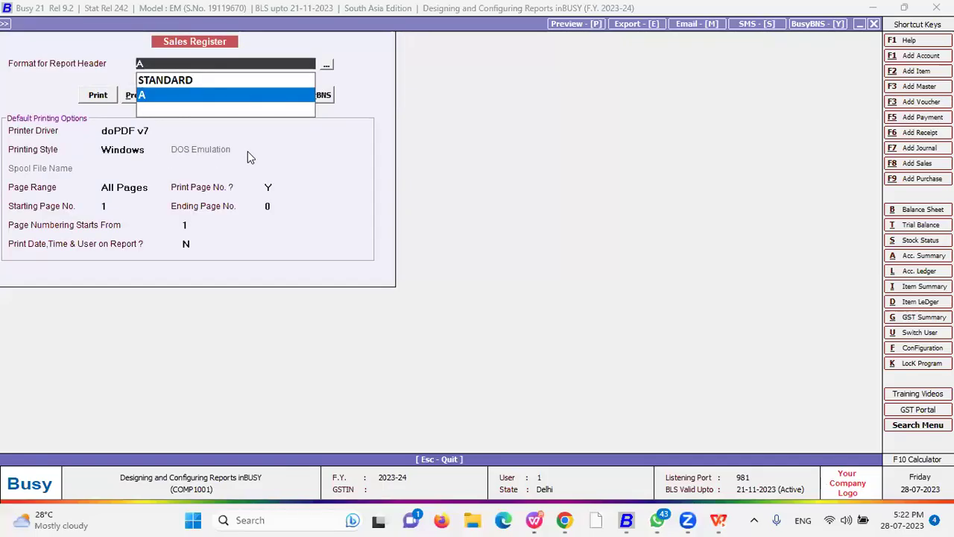
key(Return)
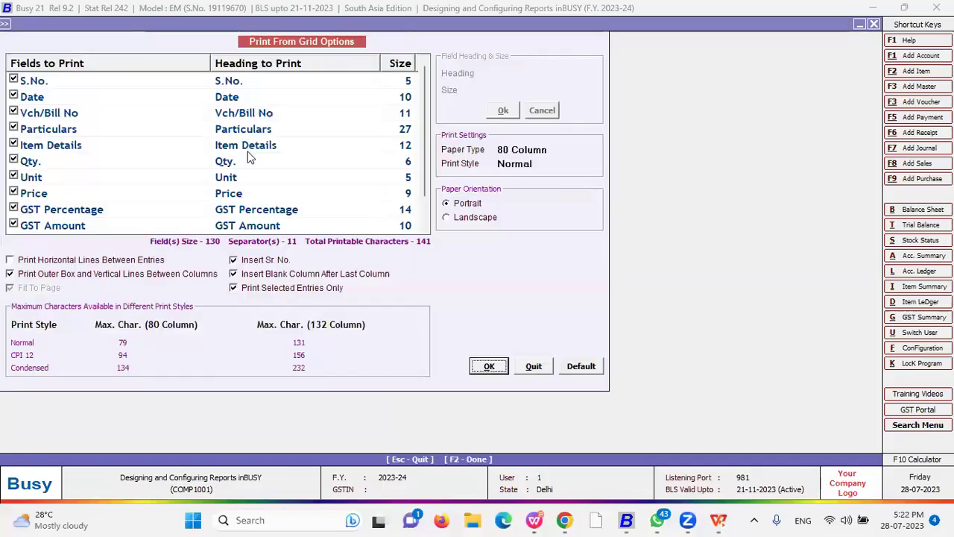
click(547, 166)
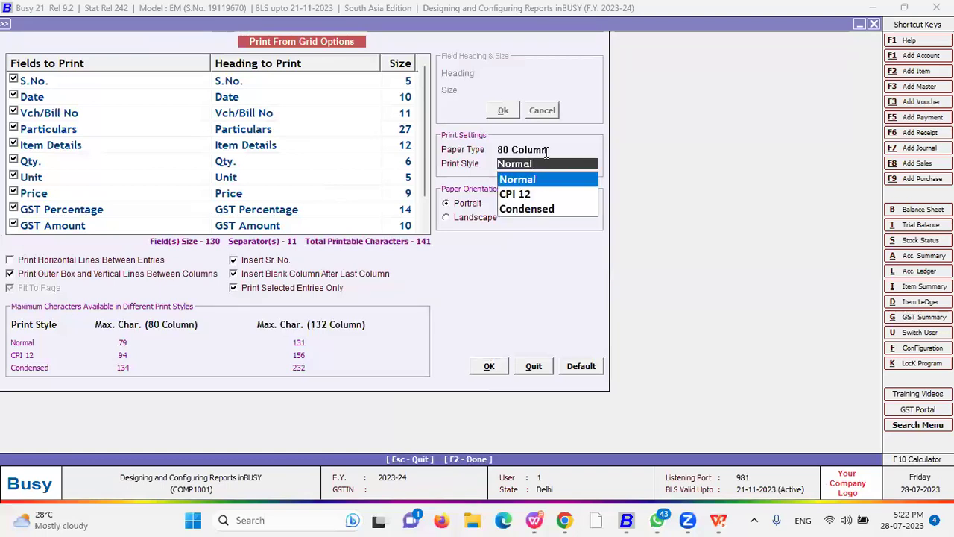
click(546, 151)
click(477, 217)
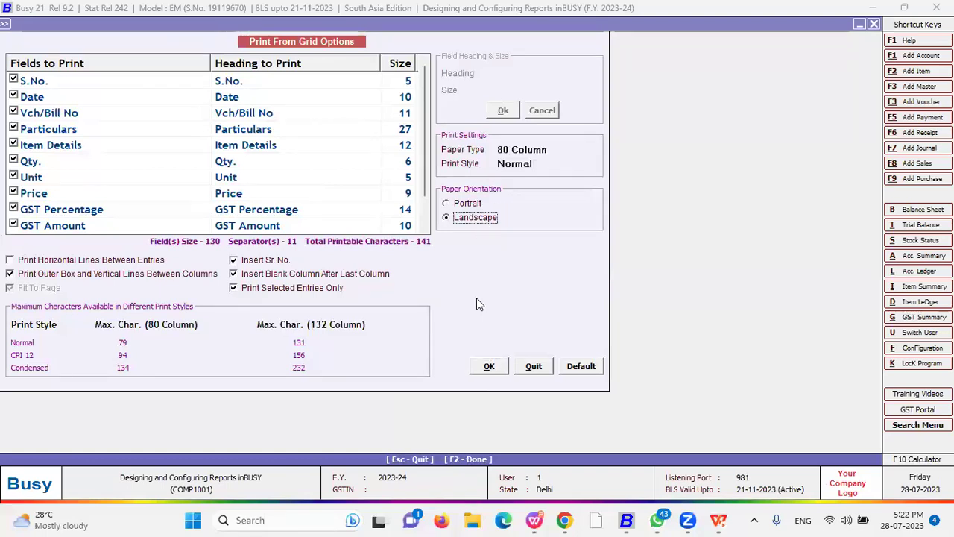
click(488, 366)
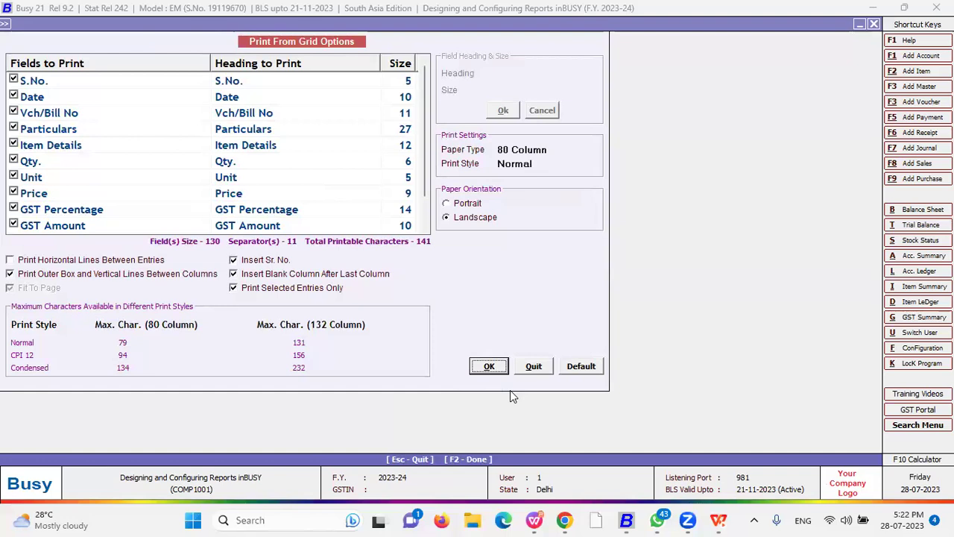
key(Return)
key(Up)
key(Down)
key(Return)
key(p)
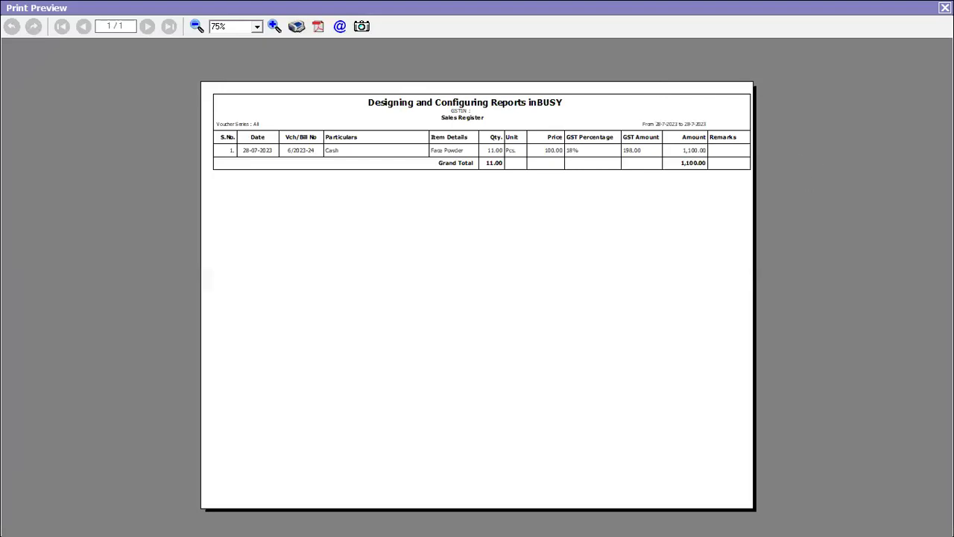
- Return to portrait with CPI 12 print style and preview again with header A
key(Escape)
key(BackSpace)
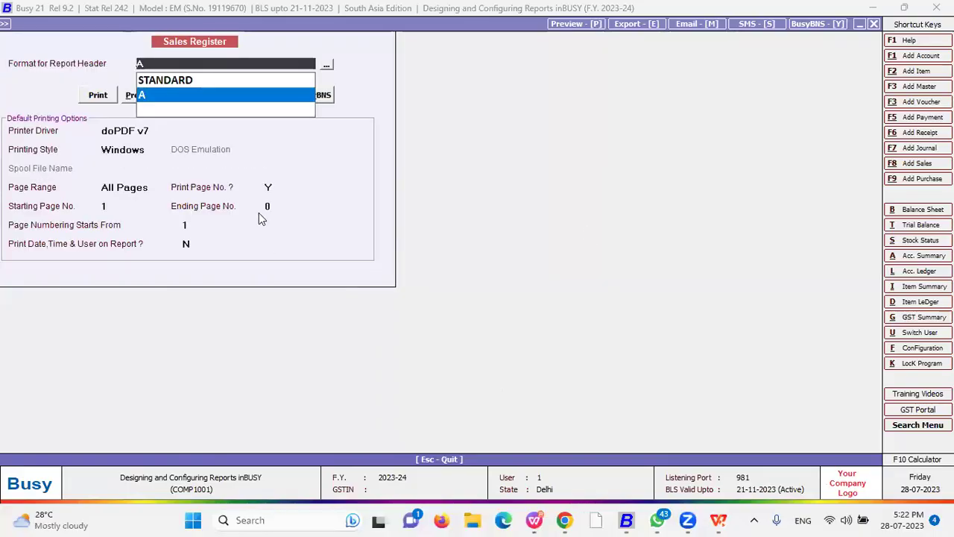
key(Escape)
key(Escape)
click(465, 205)
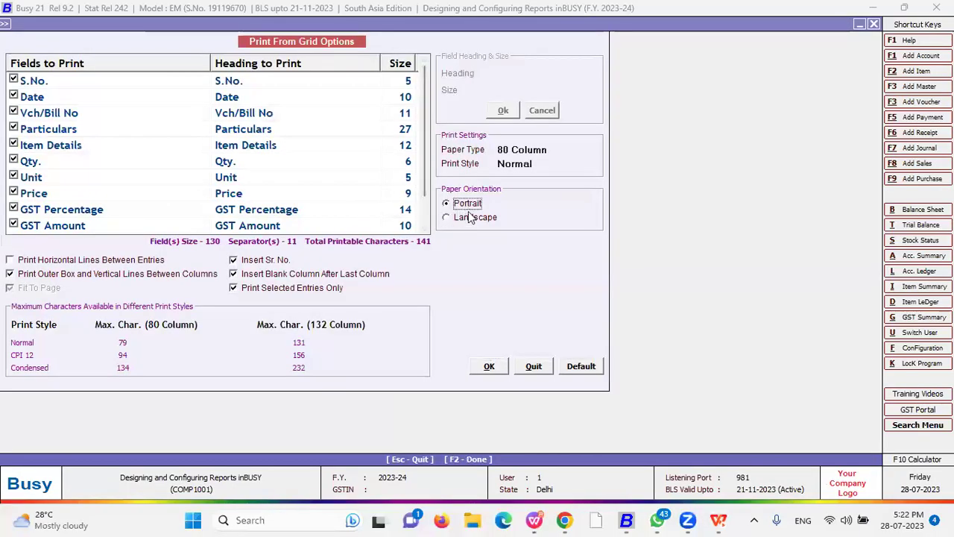
click(533, 165)
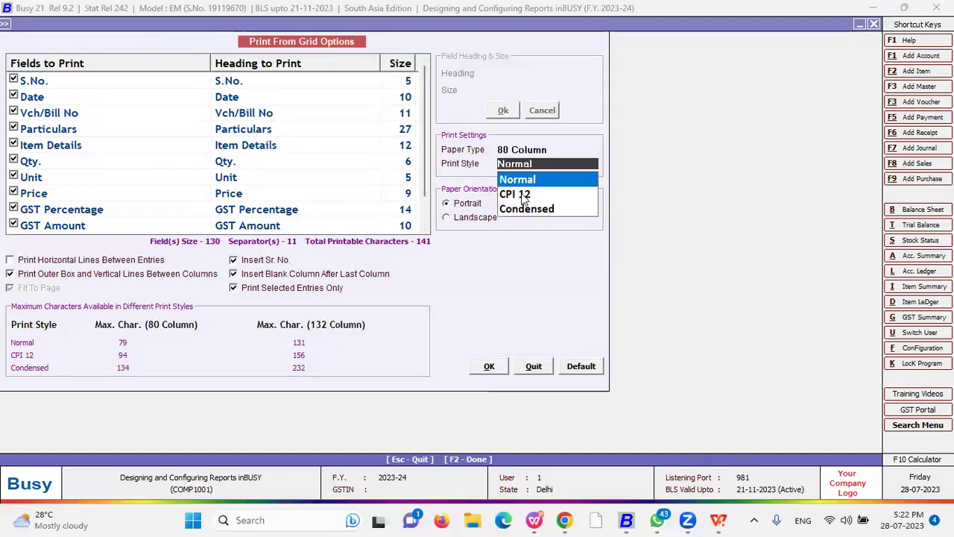
click(521, 194)
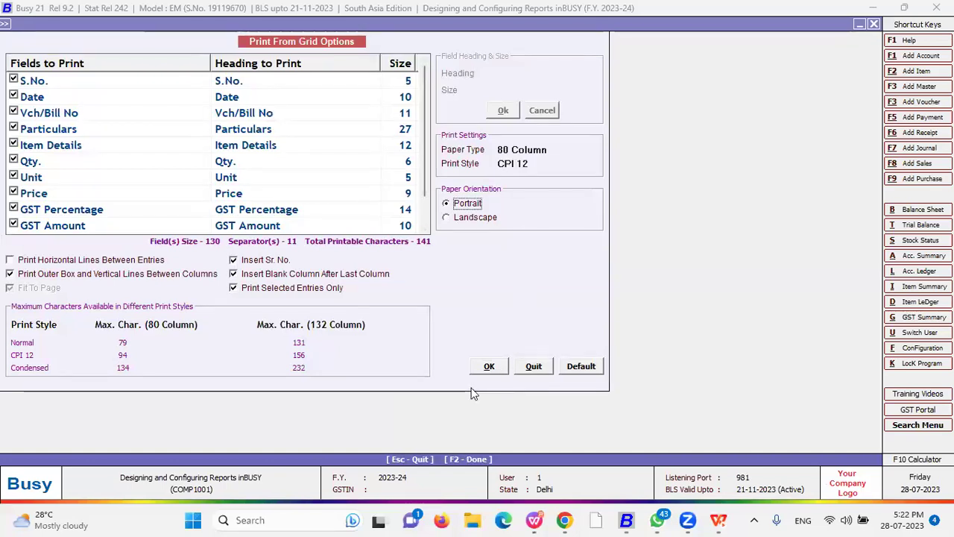
click(489, 365)
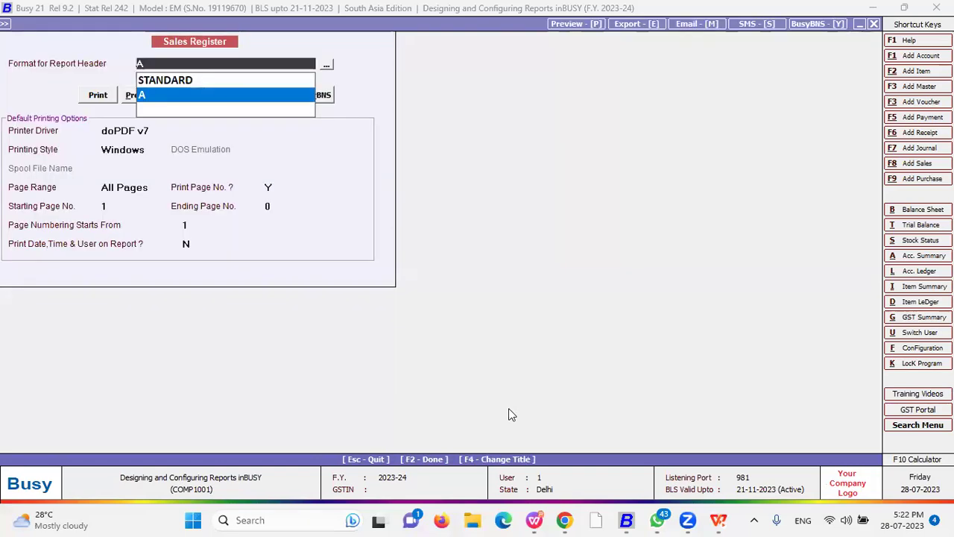
key(Return)
key(p)
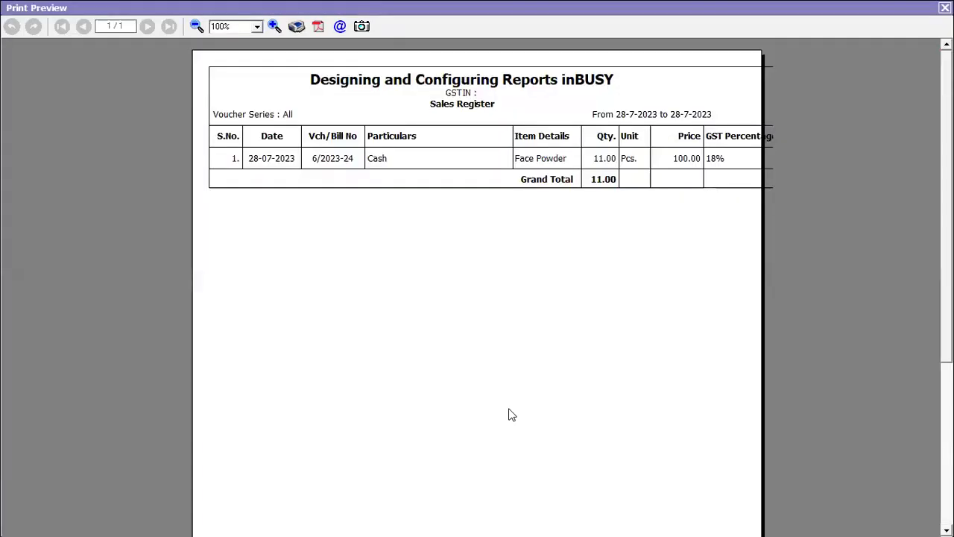
- Select the Condensed print style in the grid print options
key(Escape)
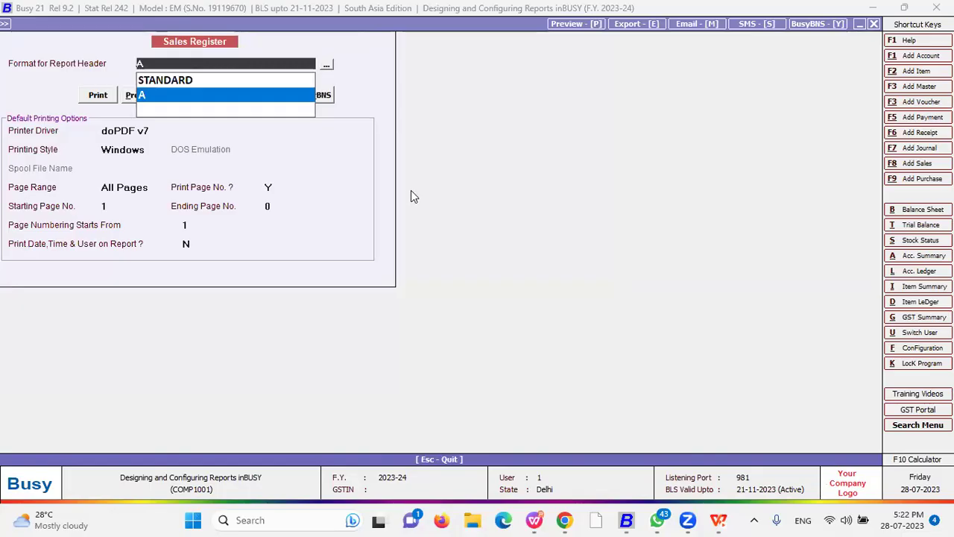
key(Escape)
click(545, 161)
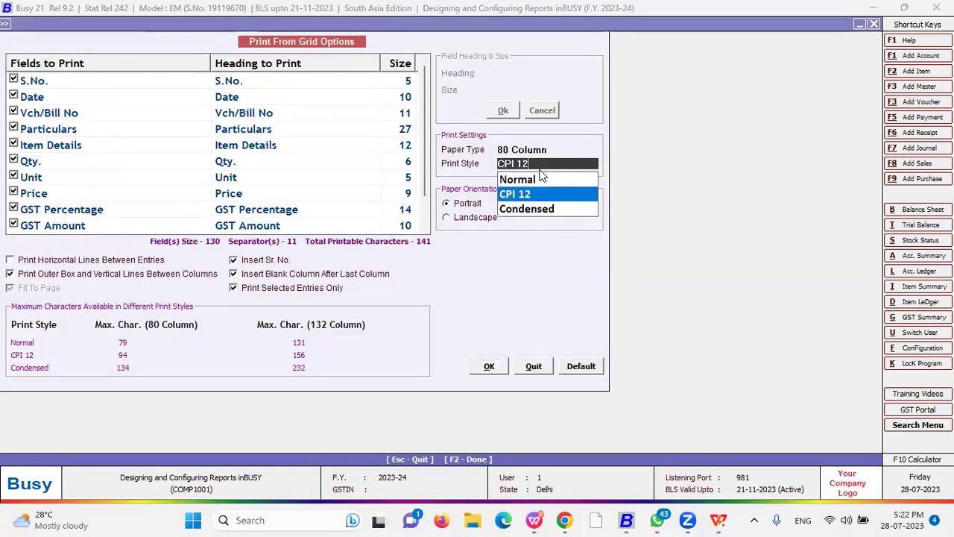
click(532, 208)
- Preview the grid printout, then turn off the outer box and vertical column lines and preview again with header format A
key(Return)
key(Return)
key(Return)
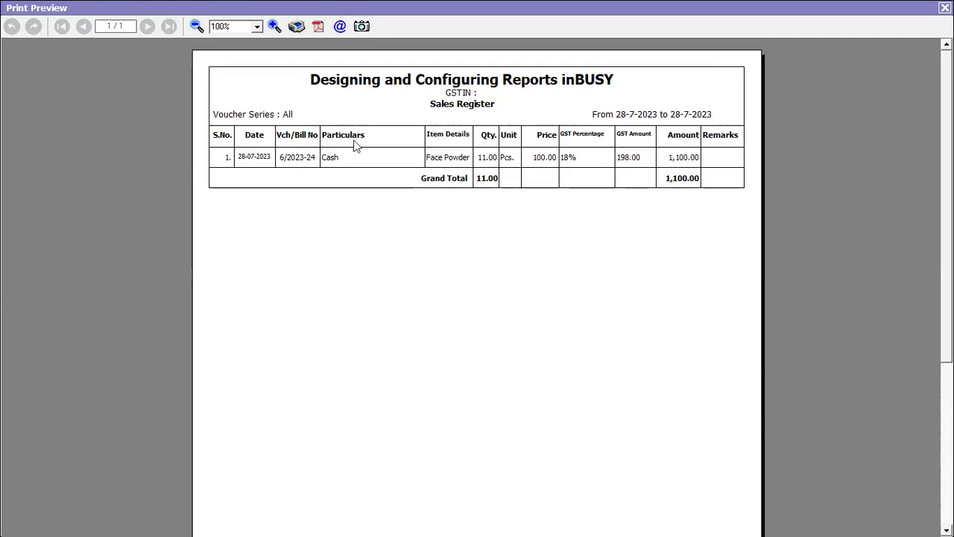
key(Escape)
key(Escape)
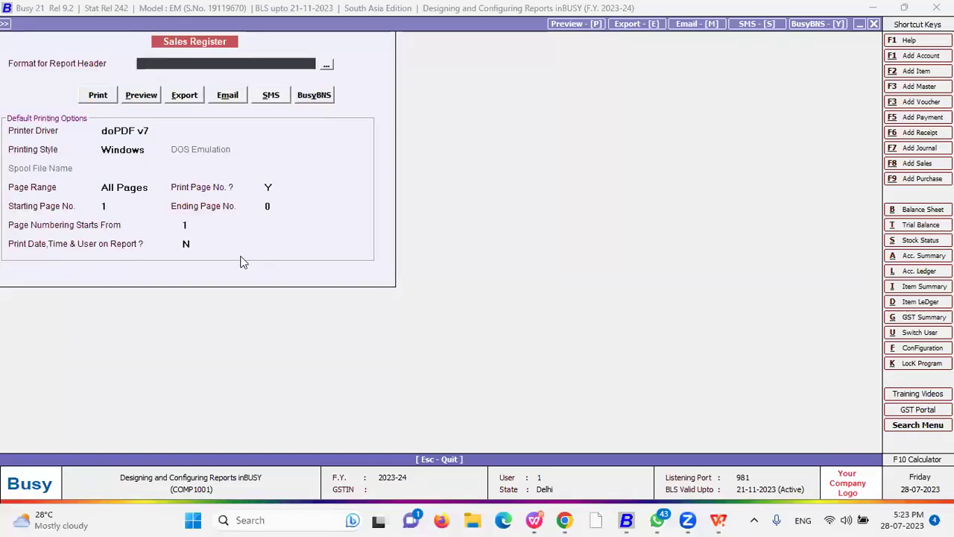
key(Escape)
click(56, 275)
click(489, 369)
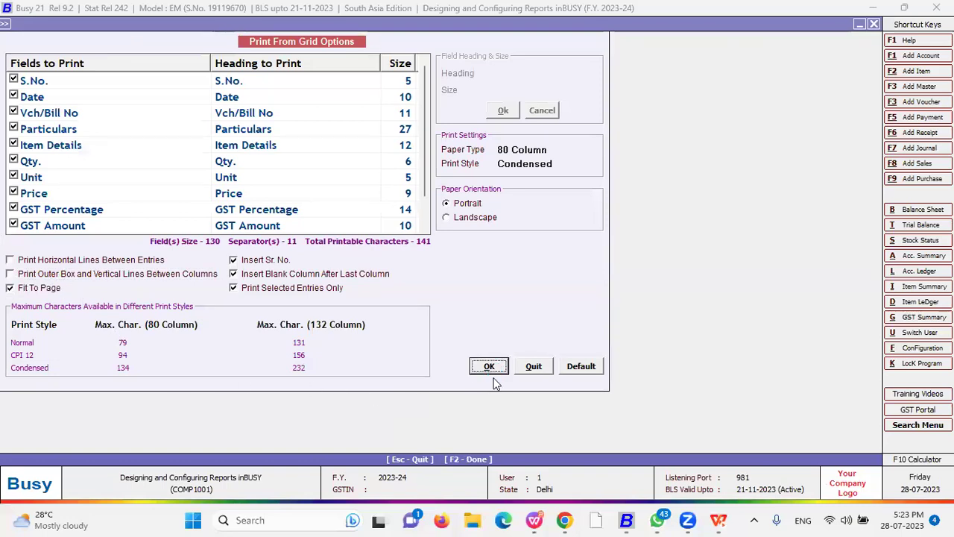
key(Return)
key(Return)
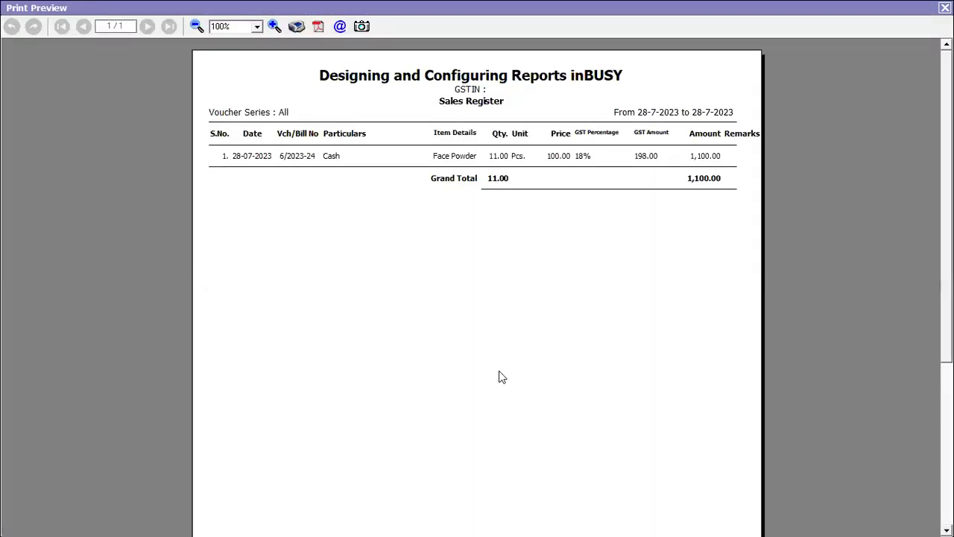
key(Escape)
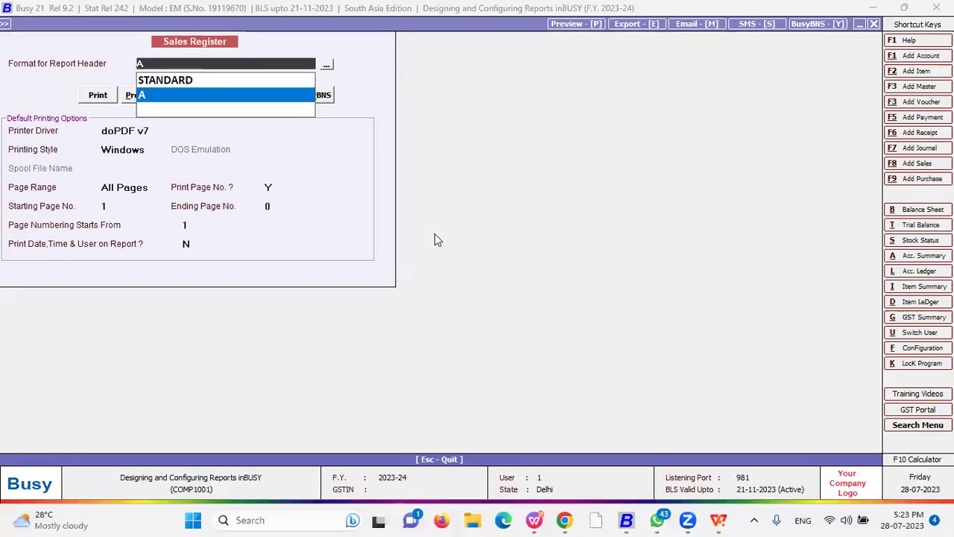
- Return to the grid and quit the Send Email form after its invalid-address warning, then start printing again
key(Return)
key(Return)
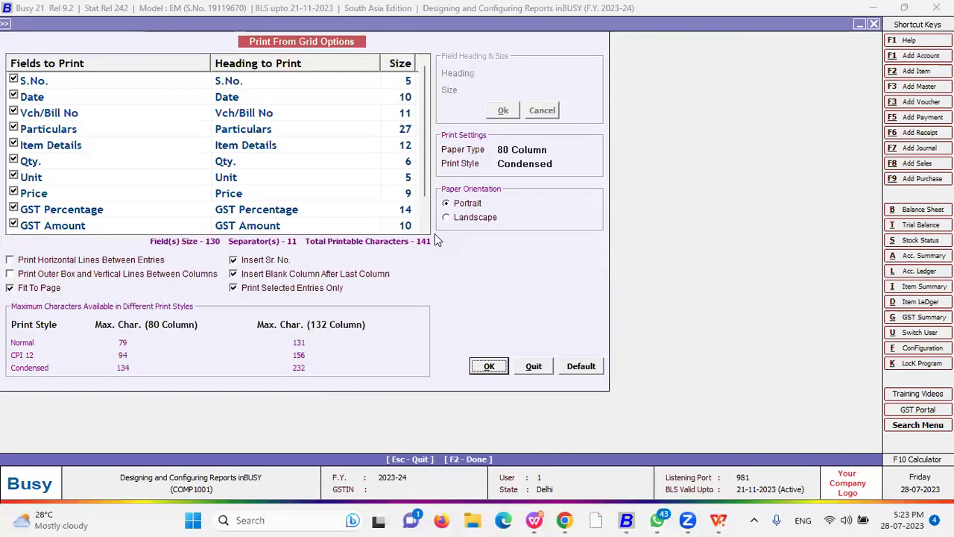
key(Escape)
key(Escape)
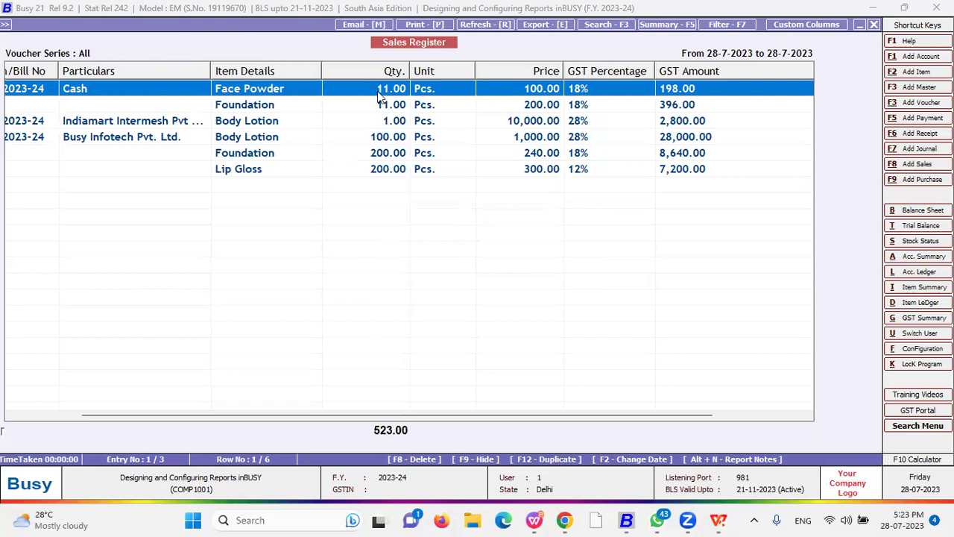
click(364, 25)
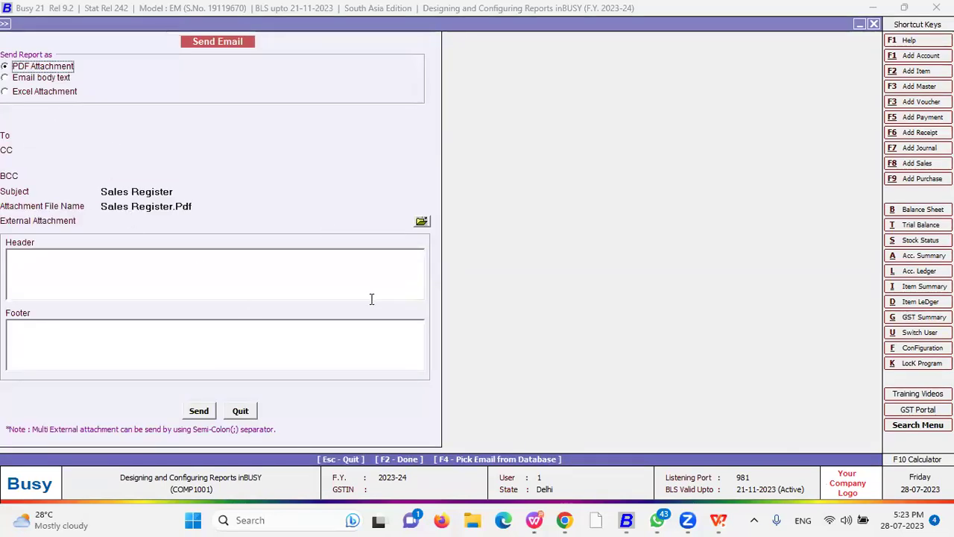
click(102, 136)
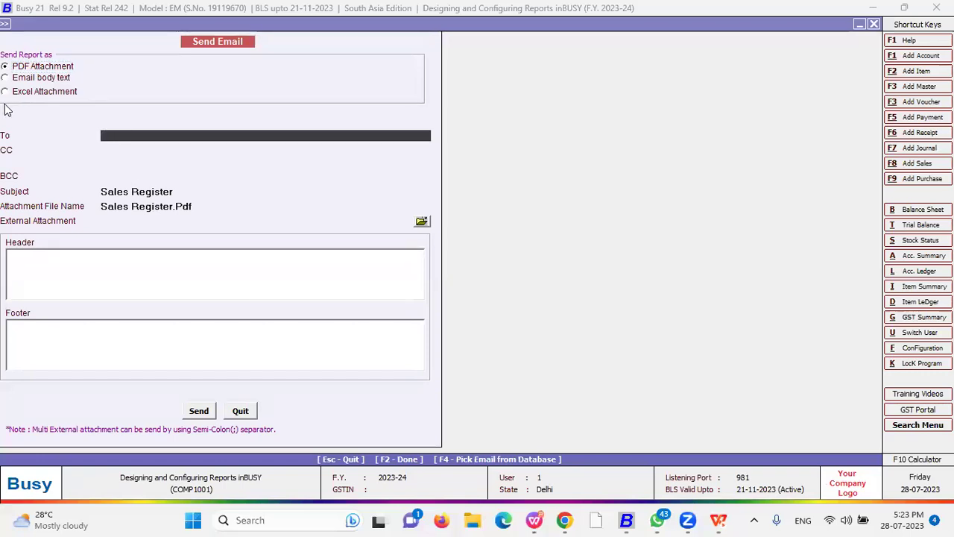
key(Return)
key(Return)
click(235, 412)
key(alt+p)
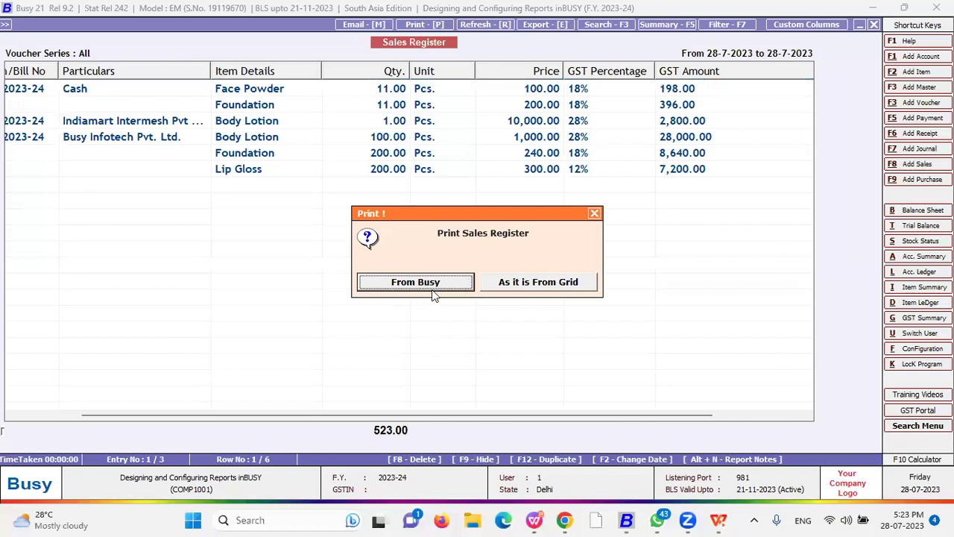
- Choose 'As it is From Grid', cancel the grid print options, refresh the Sales Register and open Export
click(564, 286)
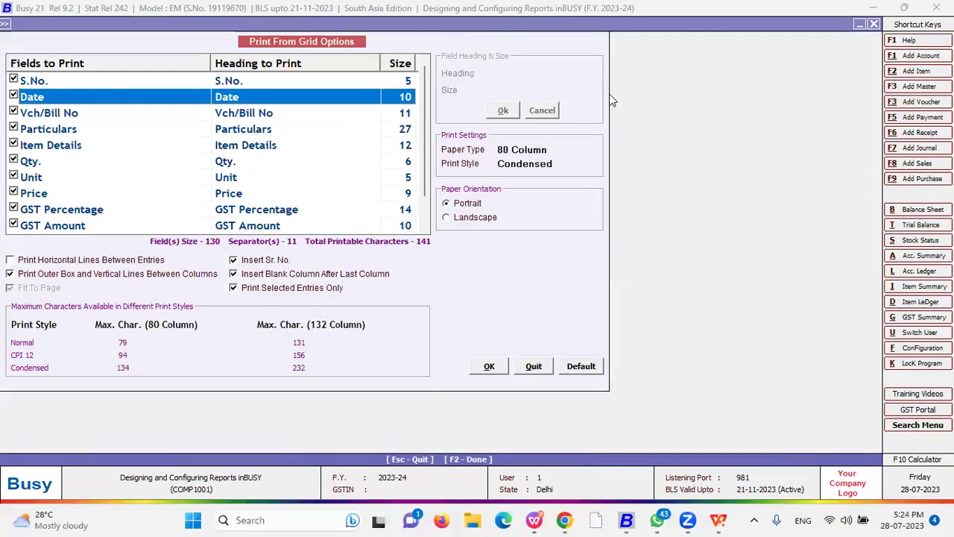
key(Escape)
key(Escape)
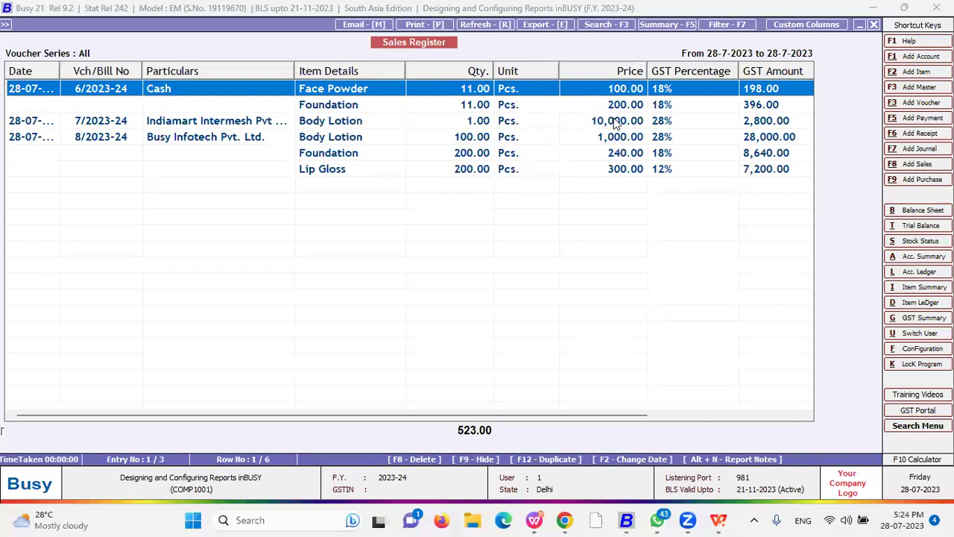
click(492, 25)
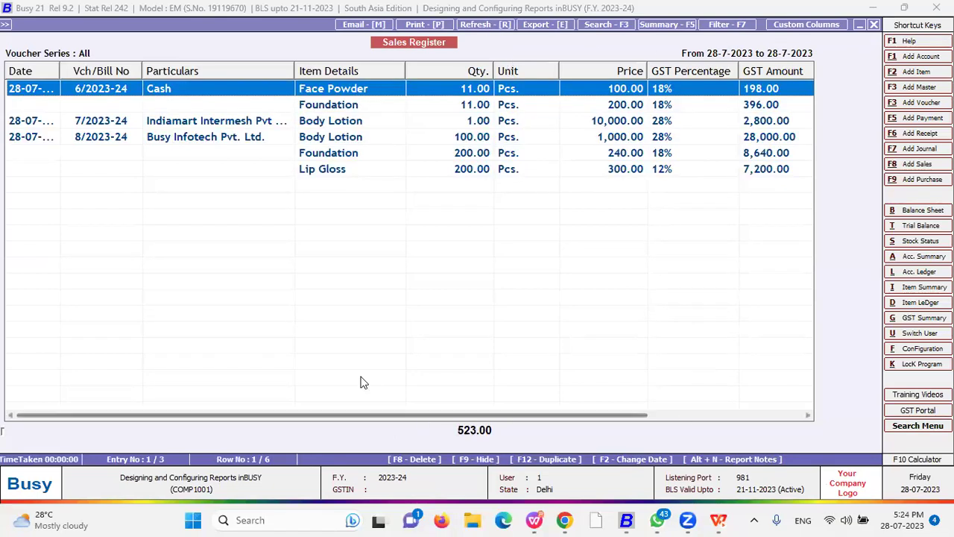
click(547, 27)
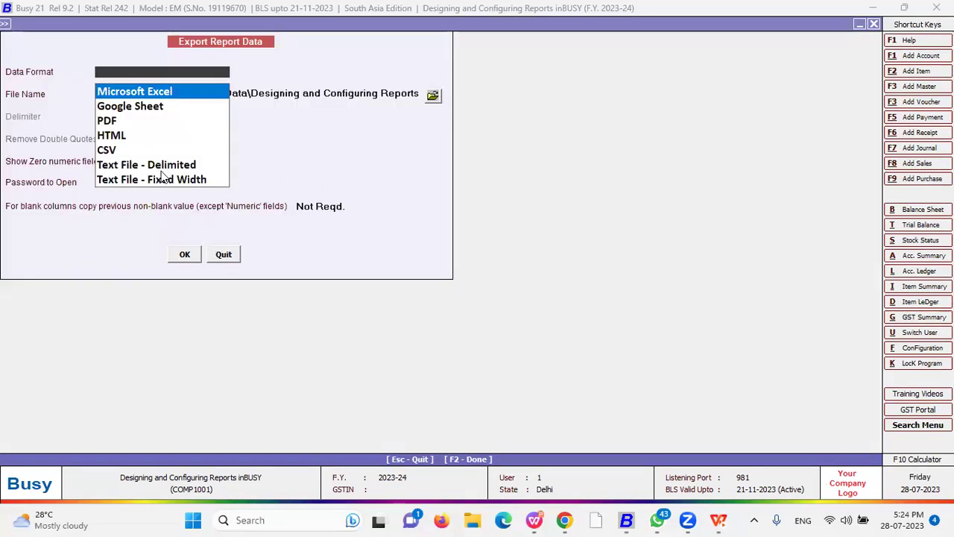
- Export the Sales Register to Microsoft Excel with a password to open, keeping blank-column copying Not Reqd
key(Down)
key(Down)
key(Down)
key(Down)
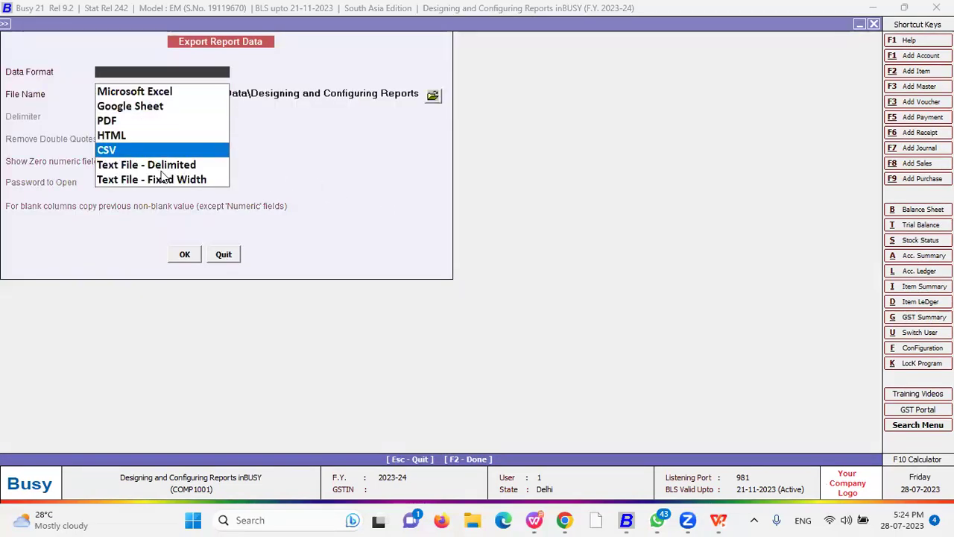
key(Down)
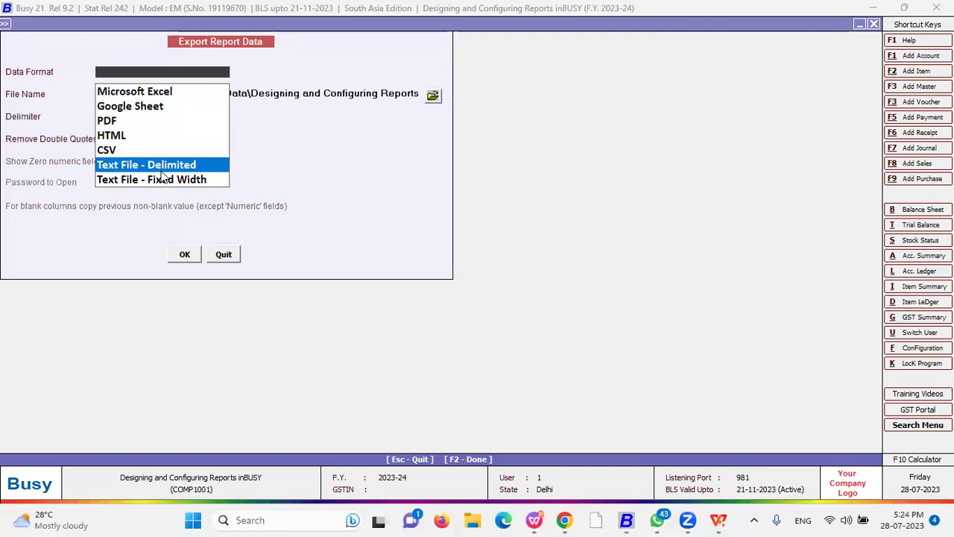
key(Down)
key(Up)
key(Up)
key(Up)
key(Up)
key(Up)
key(Up)
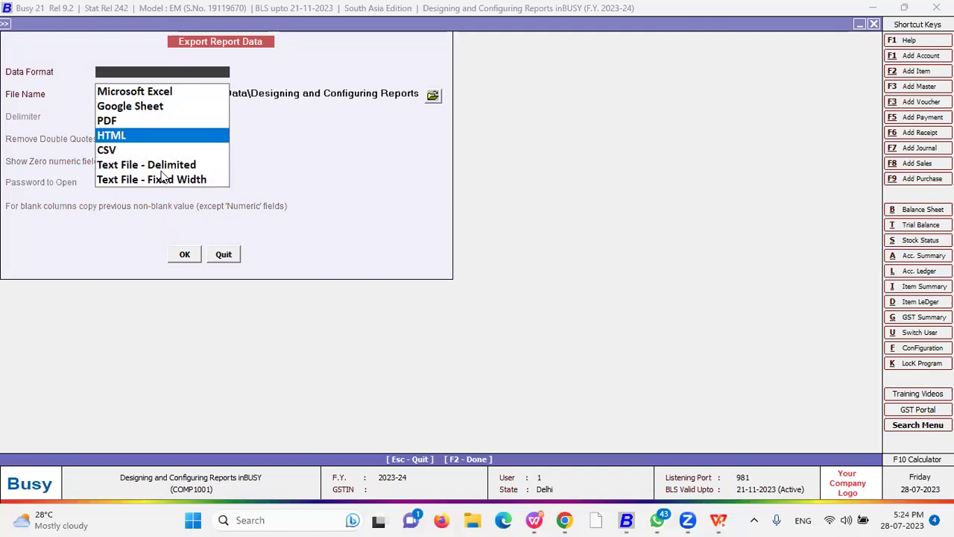
key(Return)
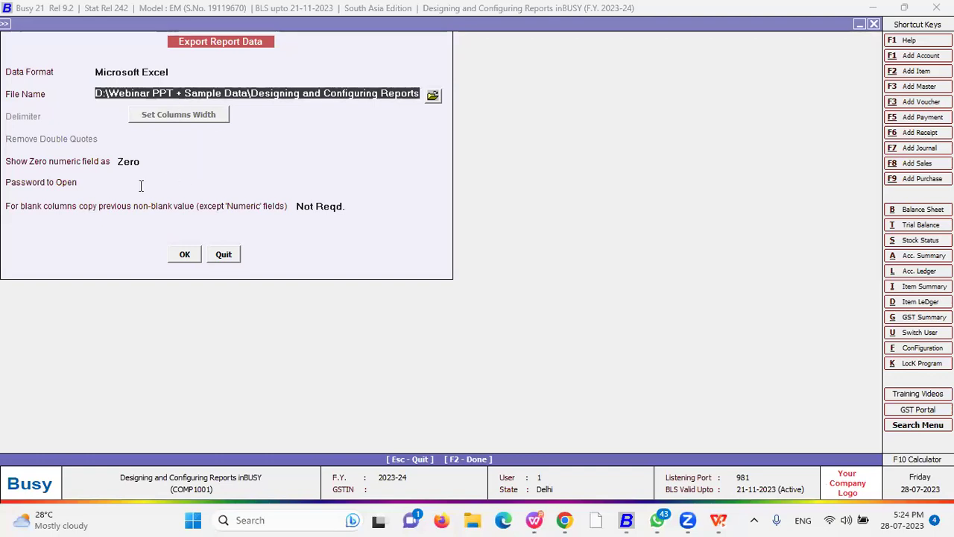
click(141, 185)
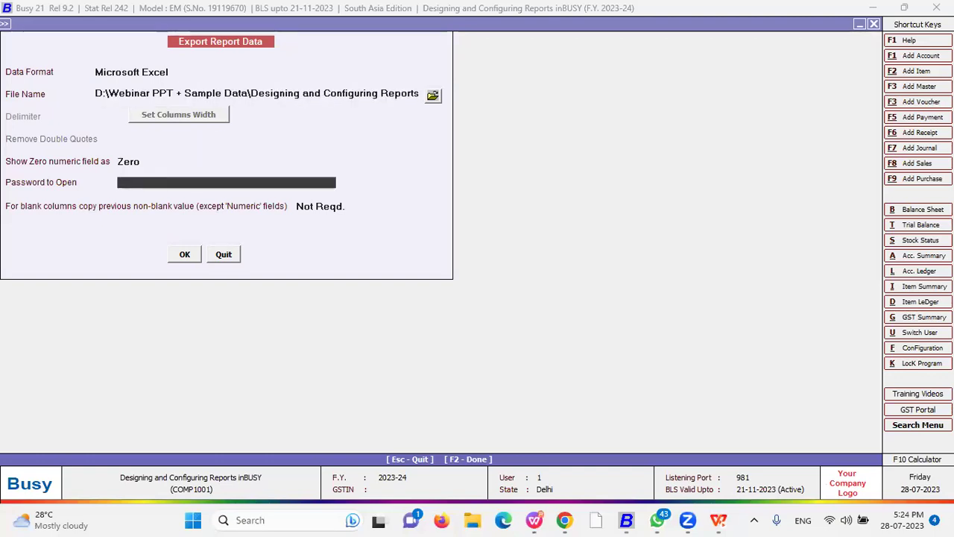
text(111)
key(Return)
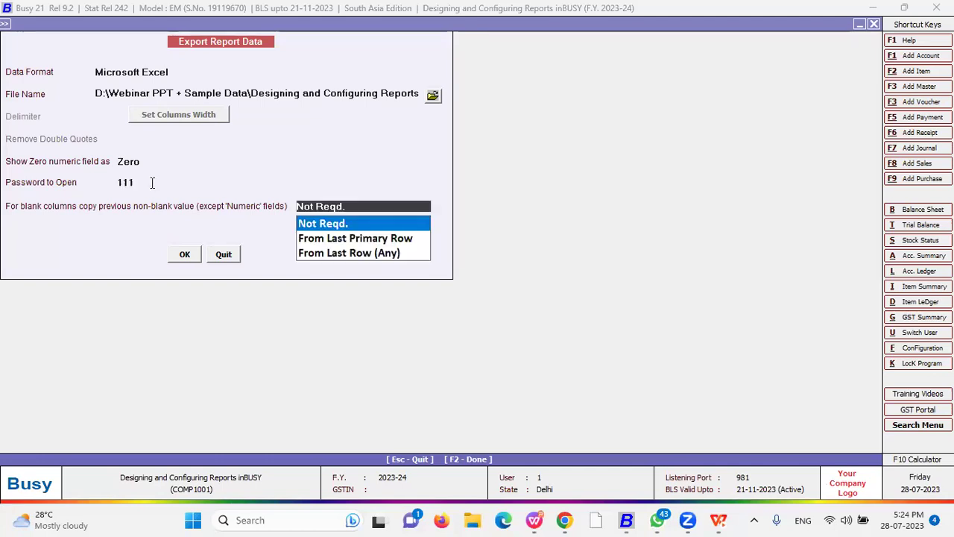
key(Return)
key(Return)
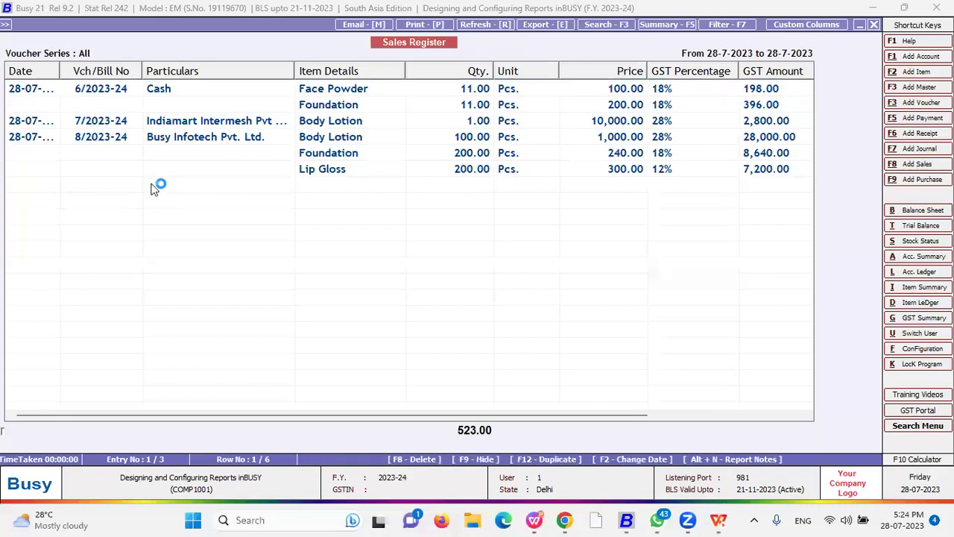
key(Return)
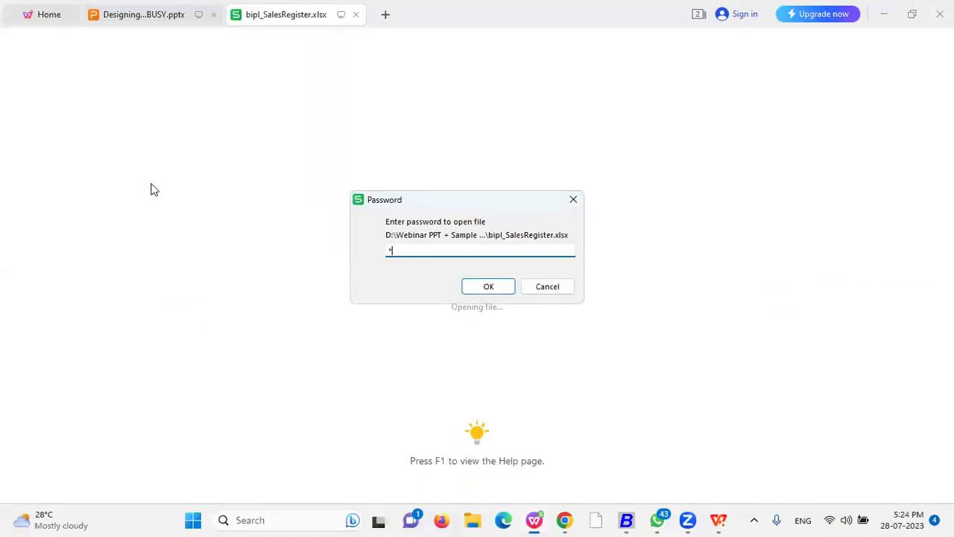
- Submit the password for bipl_SalesRegister.xlsx, then start entering a different password after the rejection
key(Return)
text(1234)
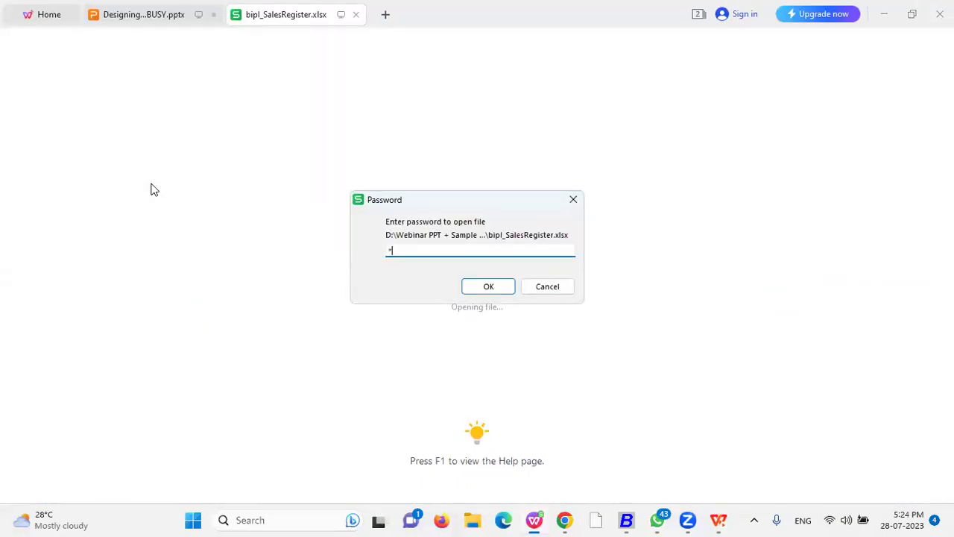
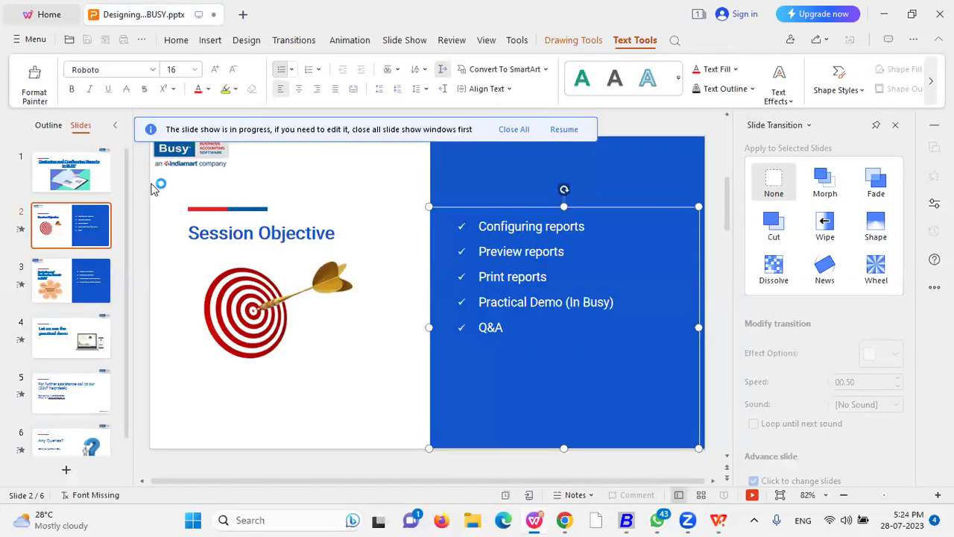
- Minimize WPS Office so Busy's Sales Register with GST amounts is visible again
click(883, 13)
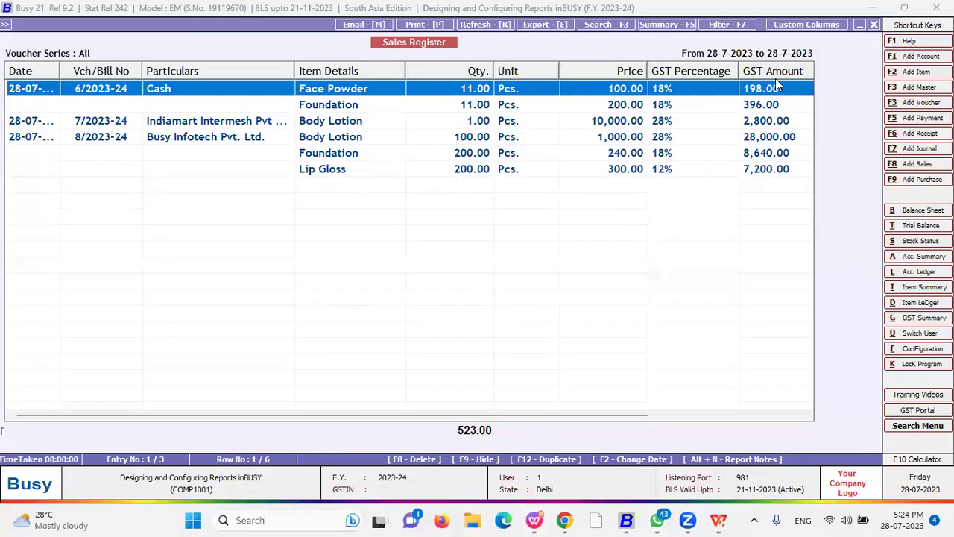
- Review the Excel export and blank-column fill options, cancel without exporting, then open Search
click(543, 25)
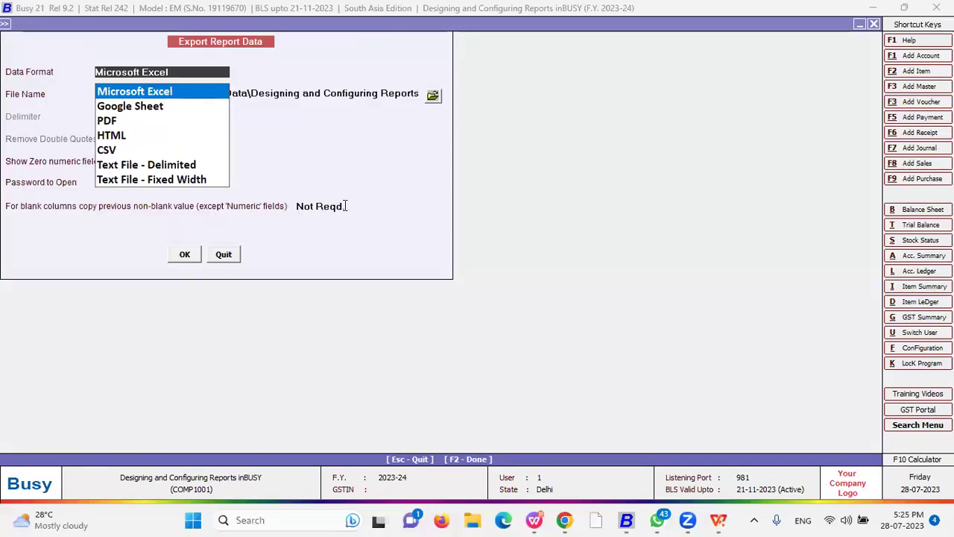
click(347, 206)
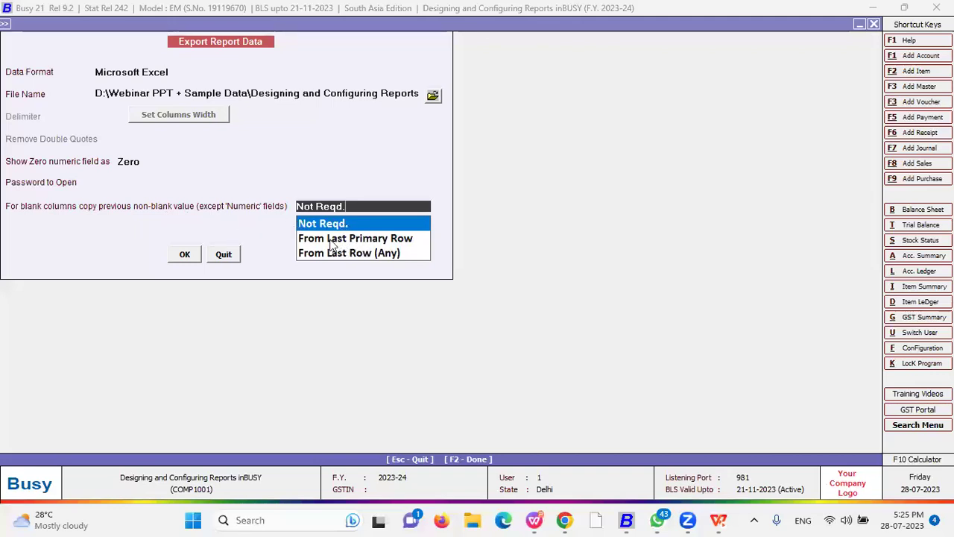
key(Down)
key(Up)
key(Down)
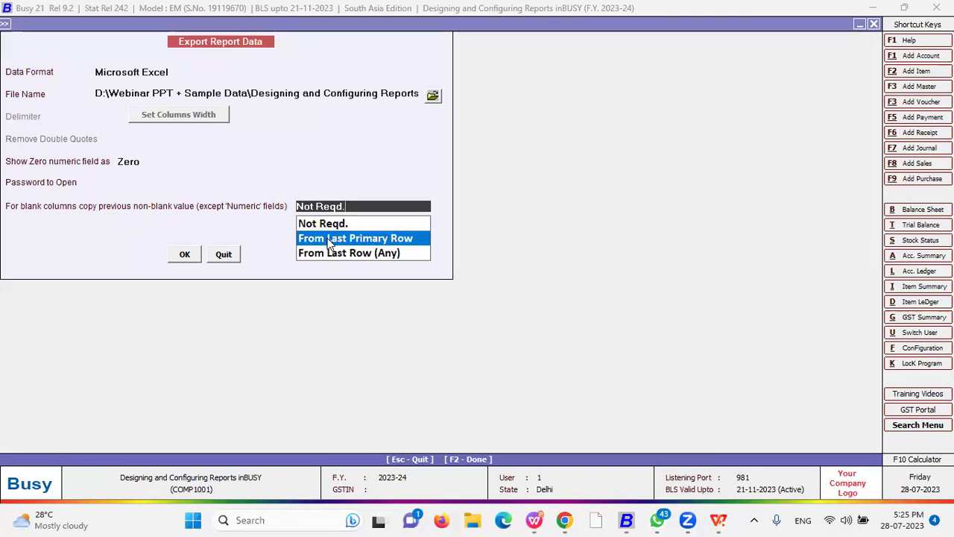
key(Down)
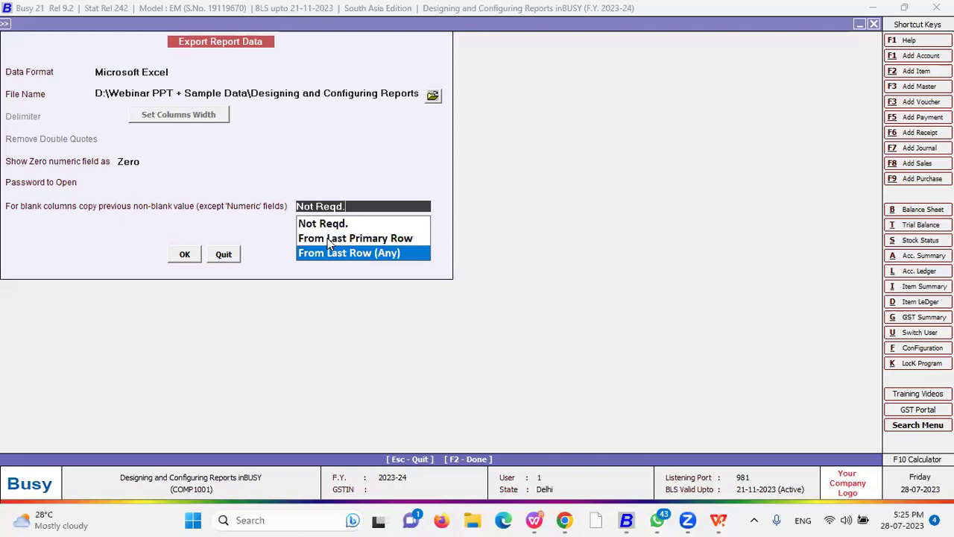
key(Escape)
key(Escape)
click(604, 24)
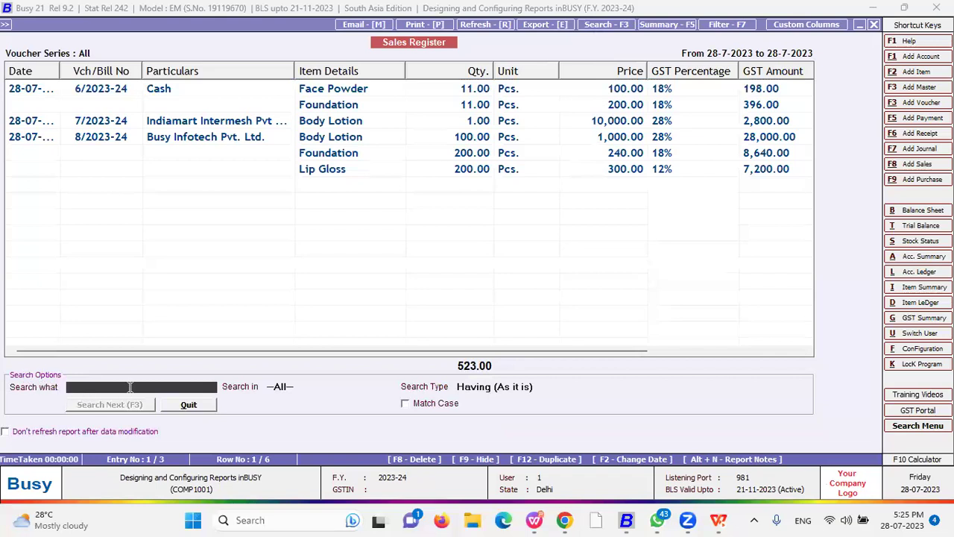
- Search the register for 'cash', limiting Search in to the Particulars column
text(cash)
click(142, 404)
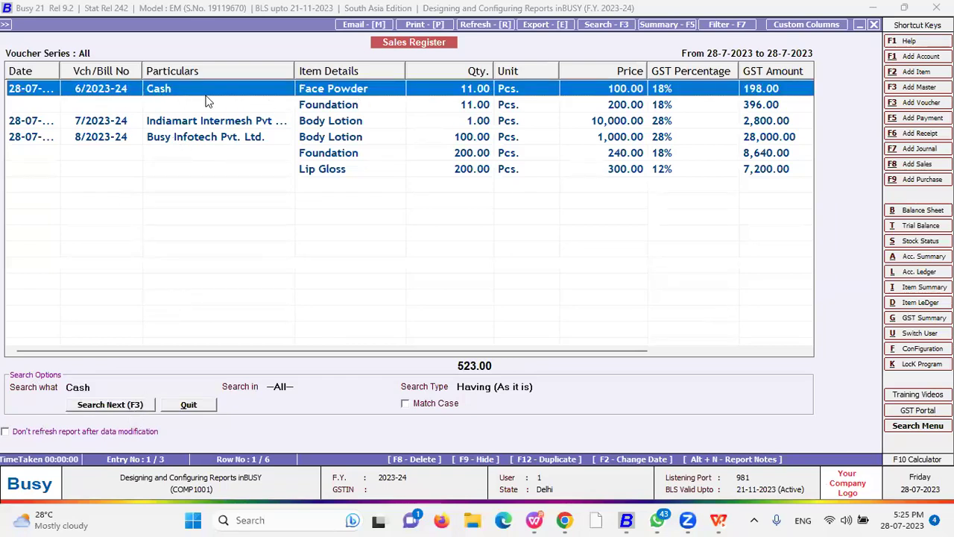
click(317, 386)
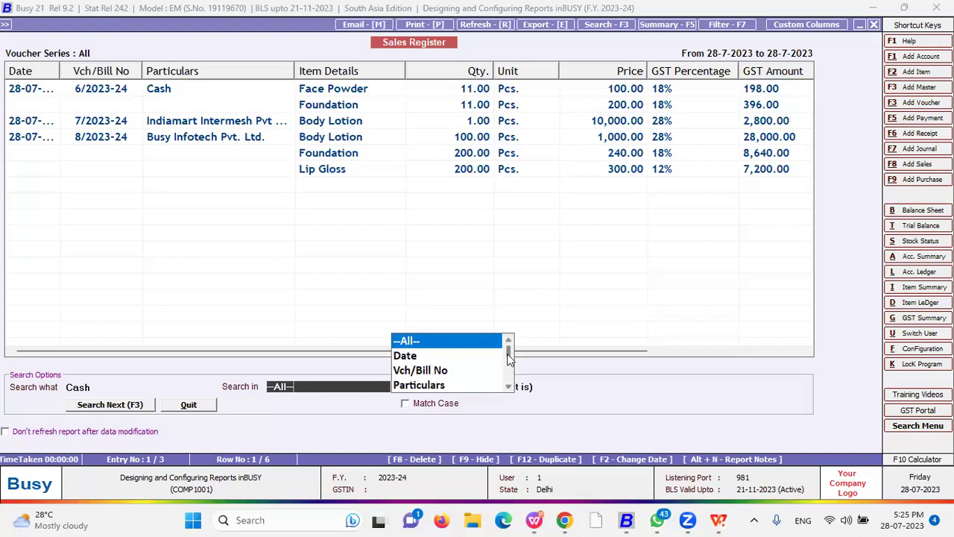
key(Down)
key(Down)
key(Down)
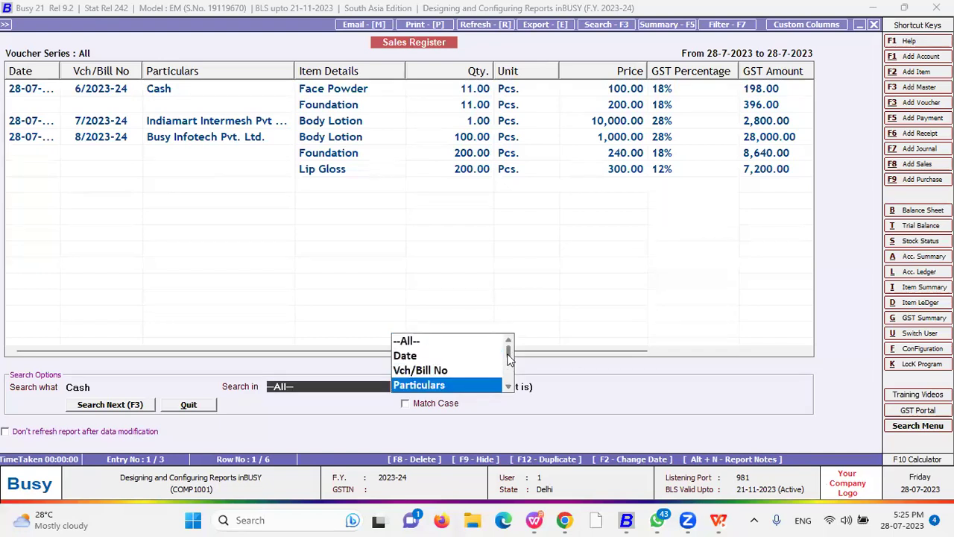
scroll(509, 358, down, 1)
key(Down)
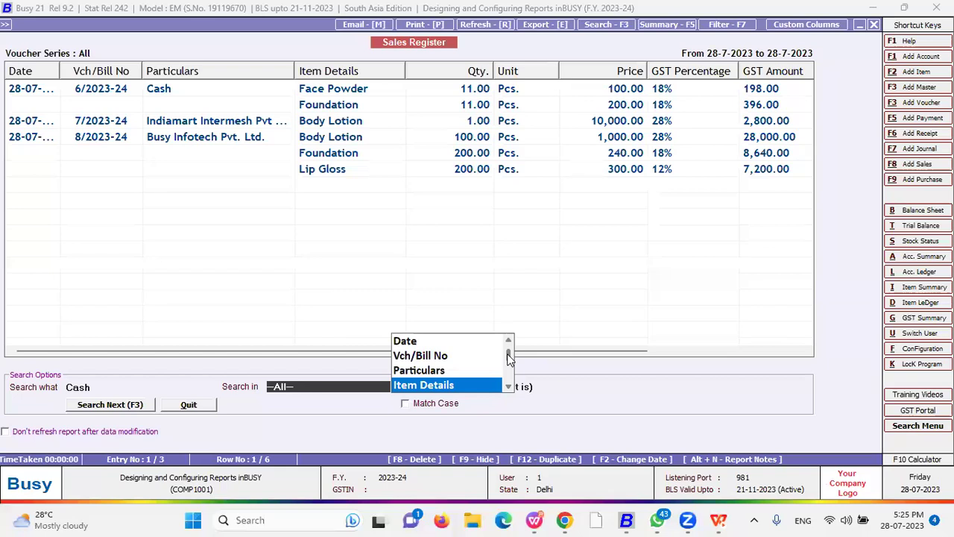
key(Down)
key(Down)
key(Up)
key(Down)
key(Up)
key(Up)
key(Up)
key(Up)
key(Up)
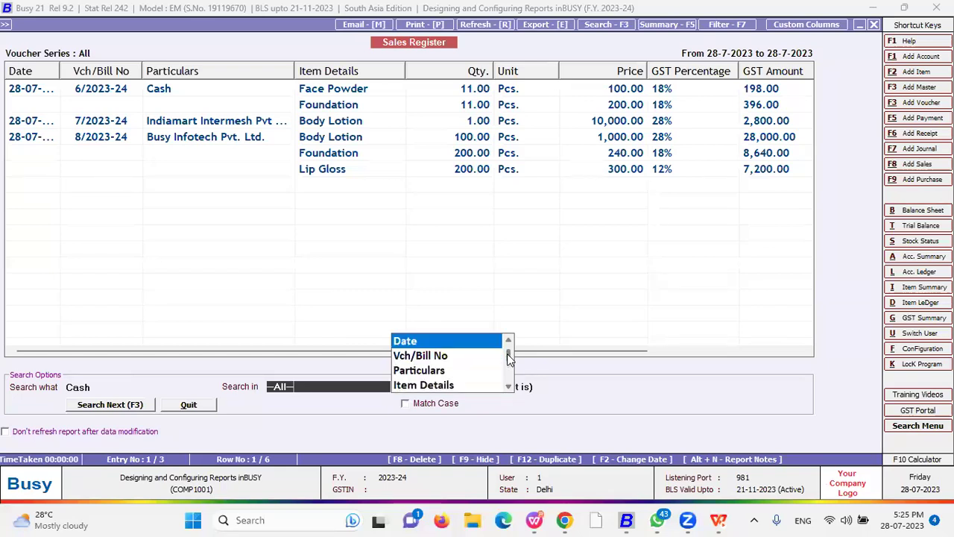
key(Down)
key(Down)
key(Return)
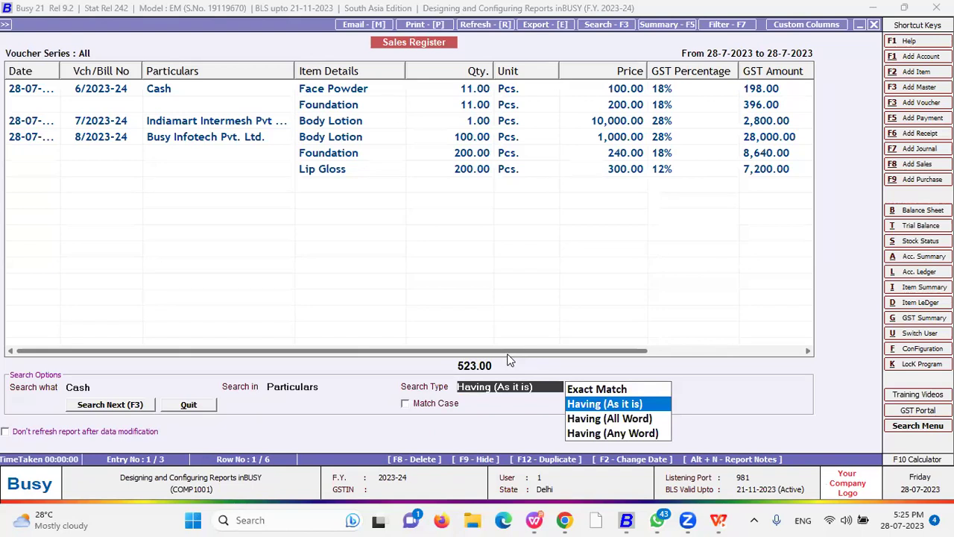
- Compare the search types and settle on Having (Any Word)
key(Up)
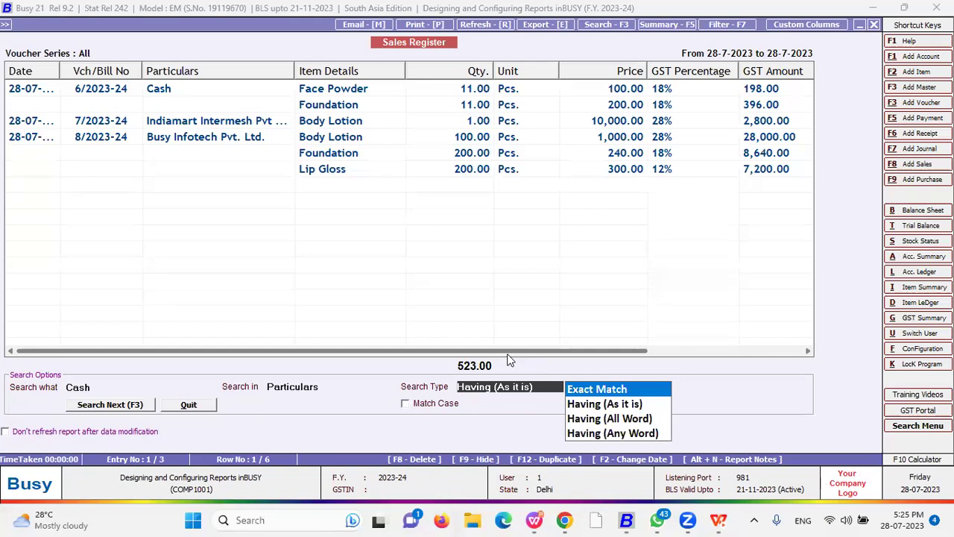
key(Down)
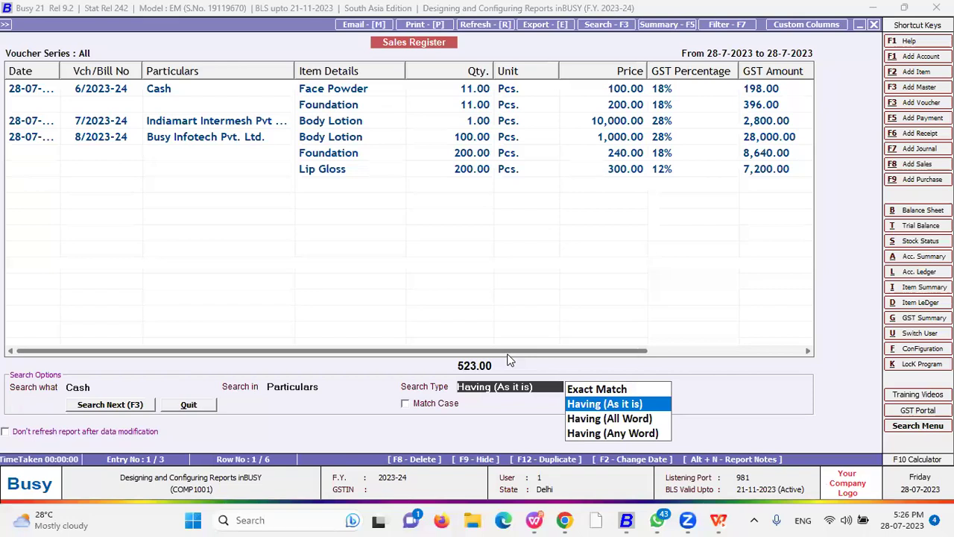
key(Down)
key(Up)
key(Down)
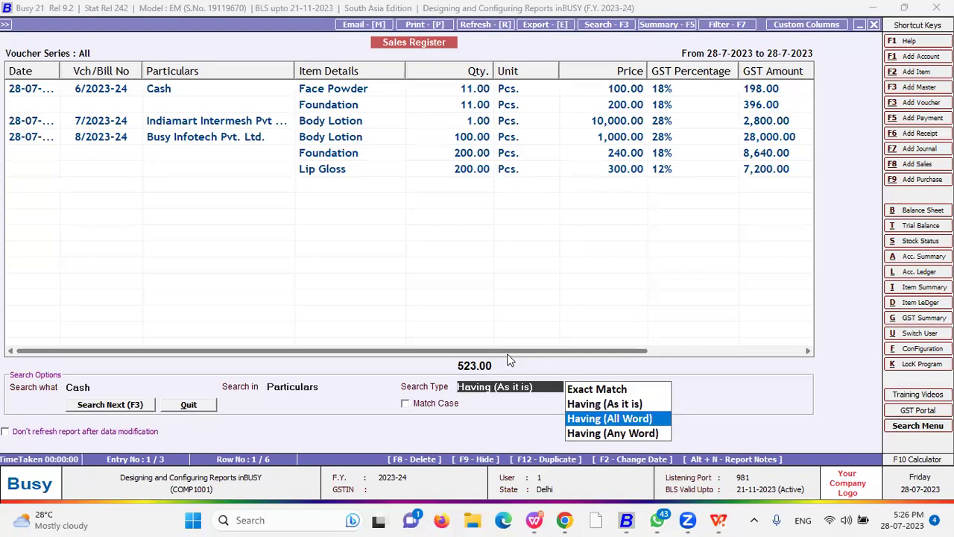
key(Up)
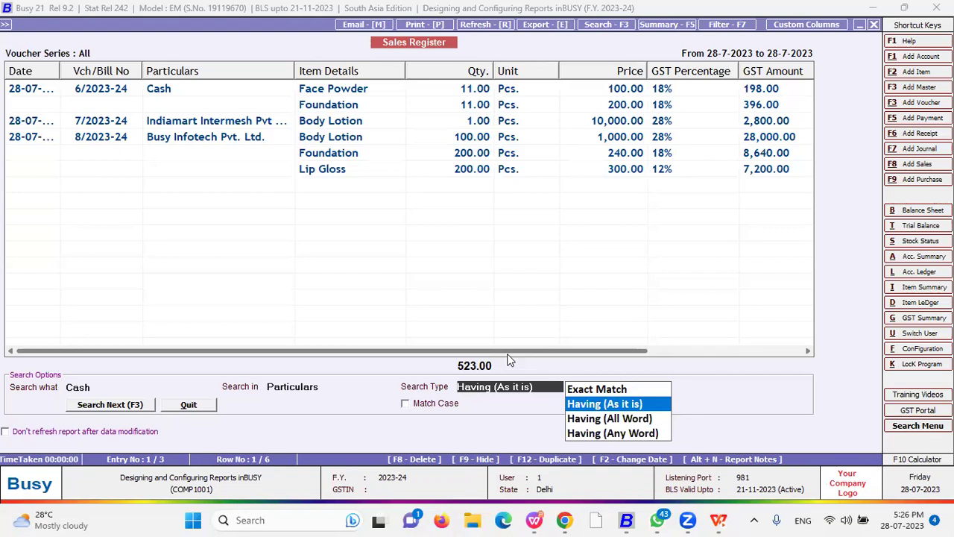
key(Down)
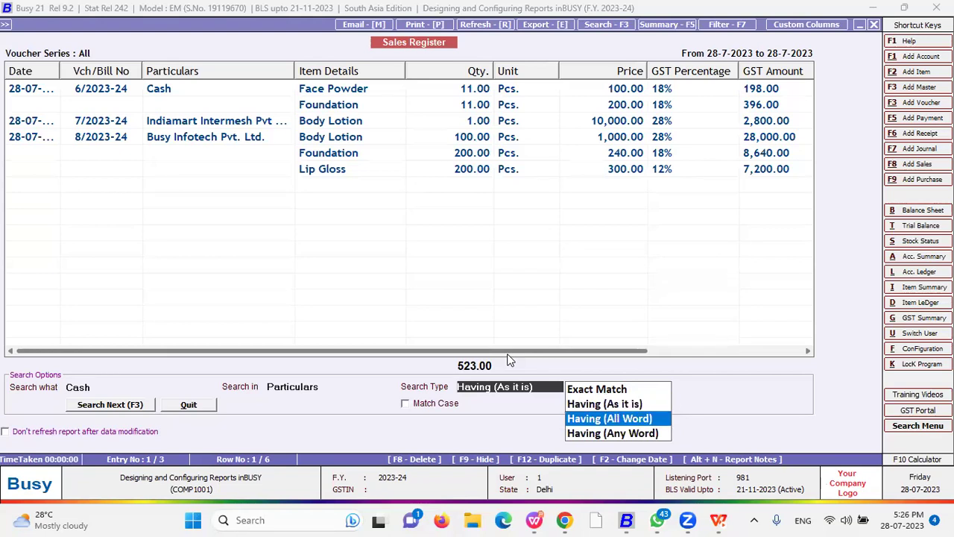
key(Down)
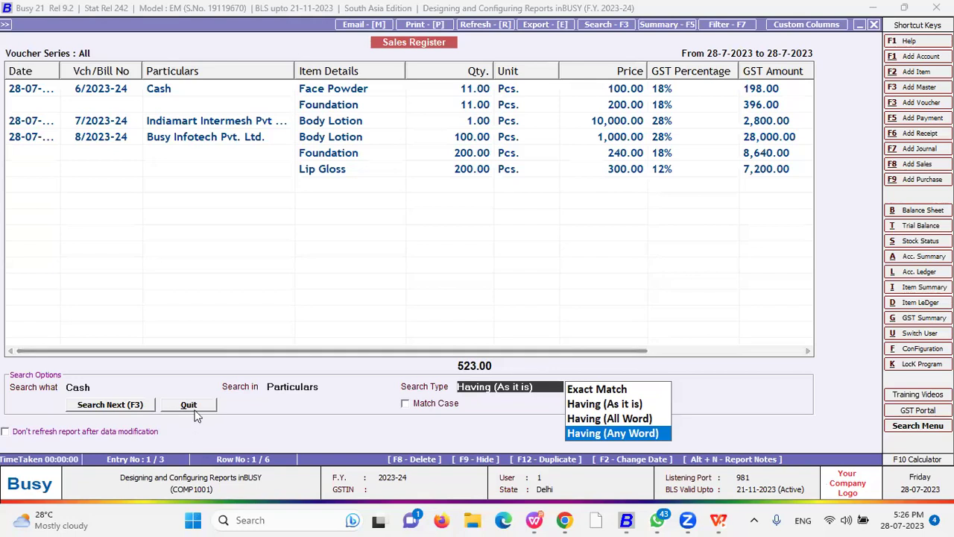
- Turn on Match Case, find Cash voucher 6/2023-24, and close the search panel
click(440, 406)
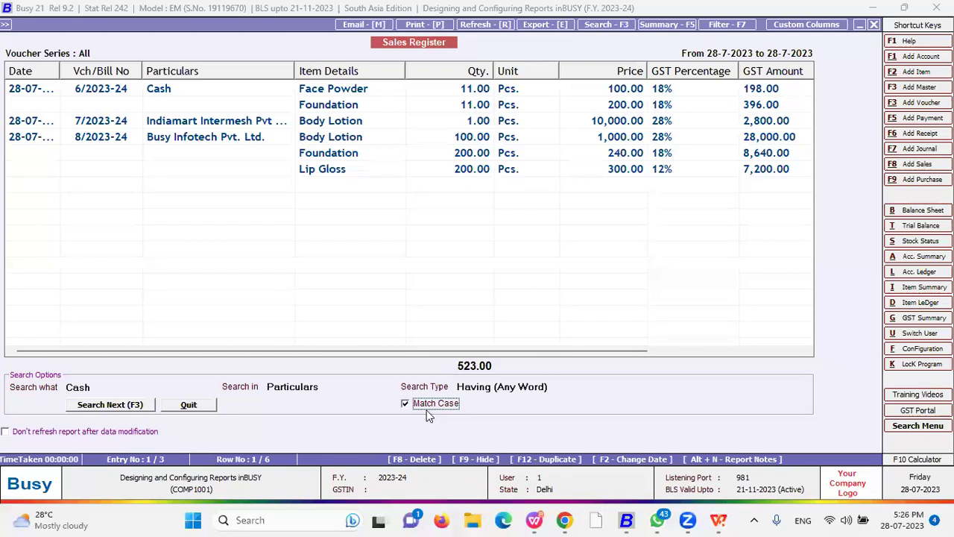
click(142, 407)
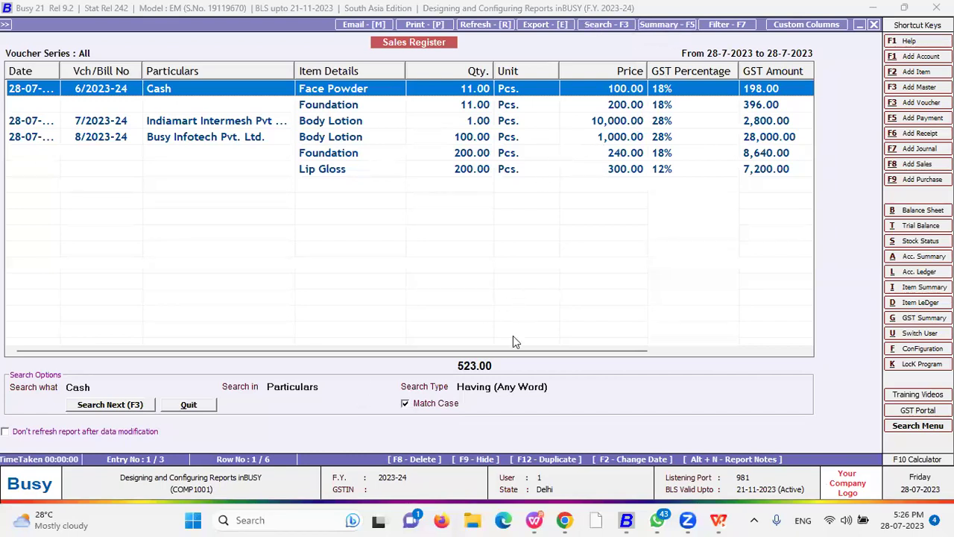
click(188, 405)
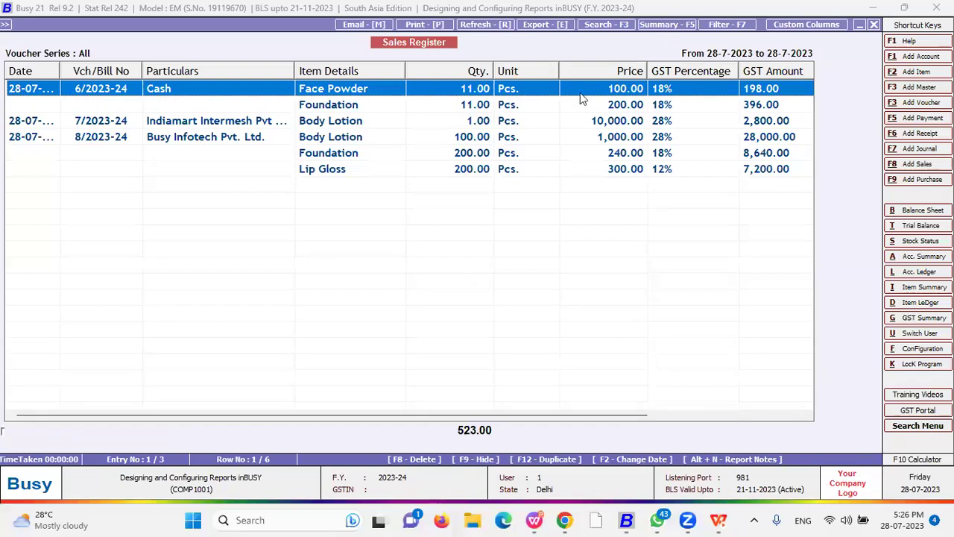
- Summarize at Double Level with Item Details first and Qty. second
key(F5)
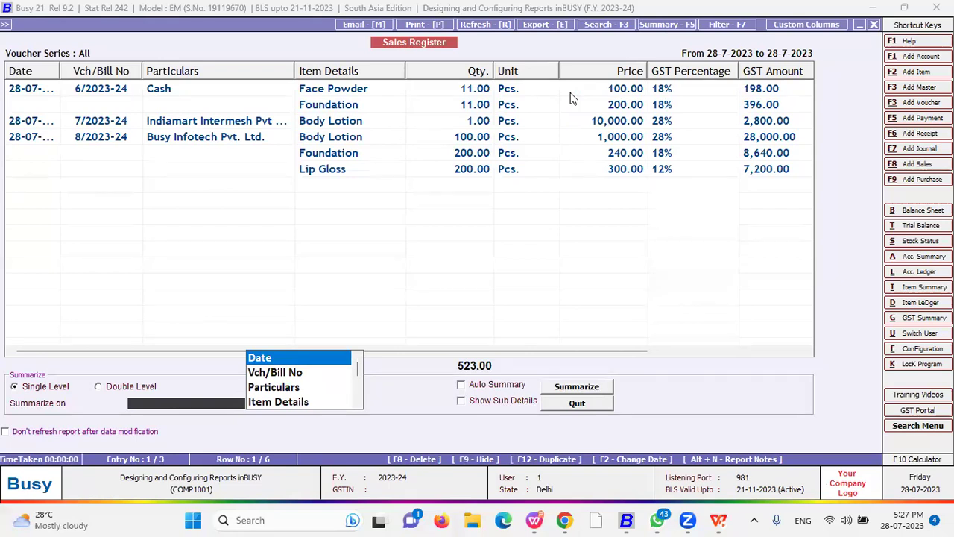
key(Down)
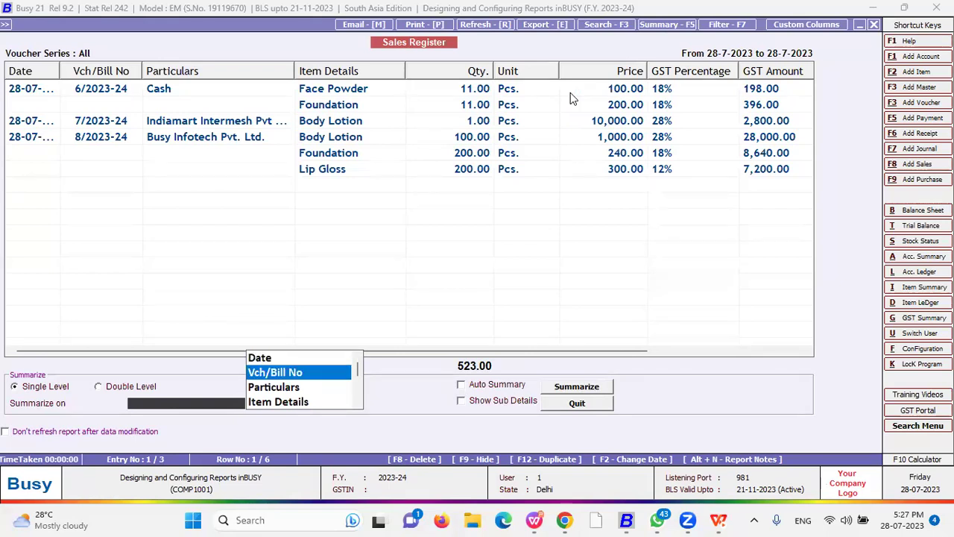
click(105, 389)
click(60, 392)
click(108, 386)
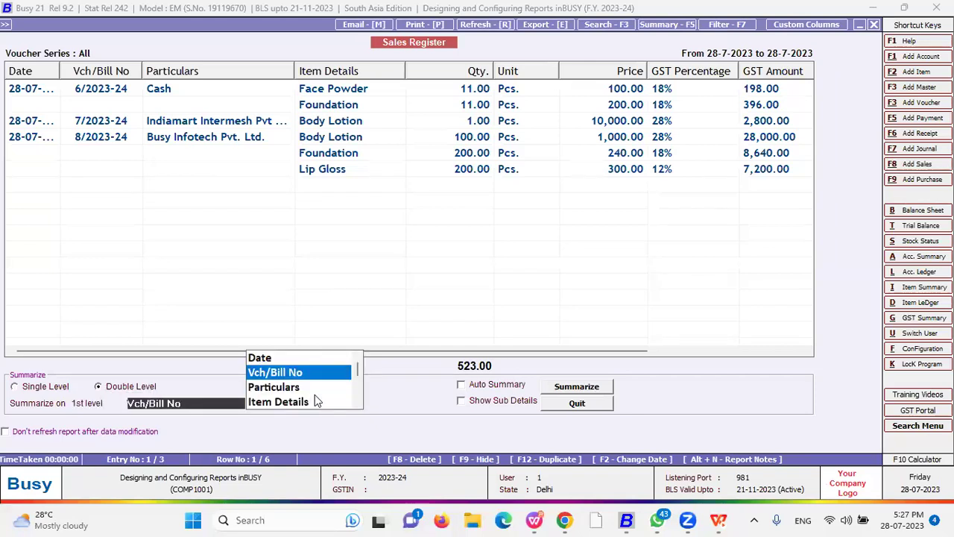
key(Return)
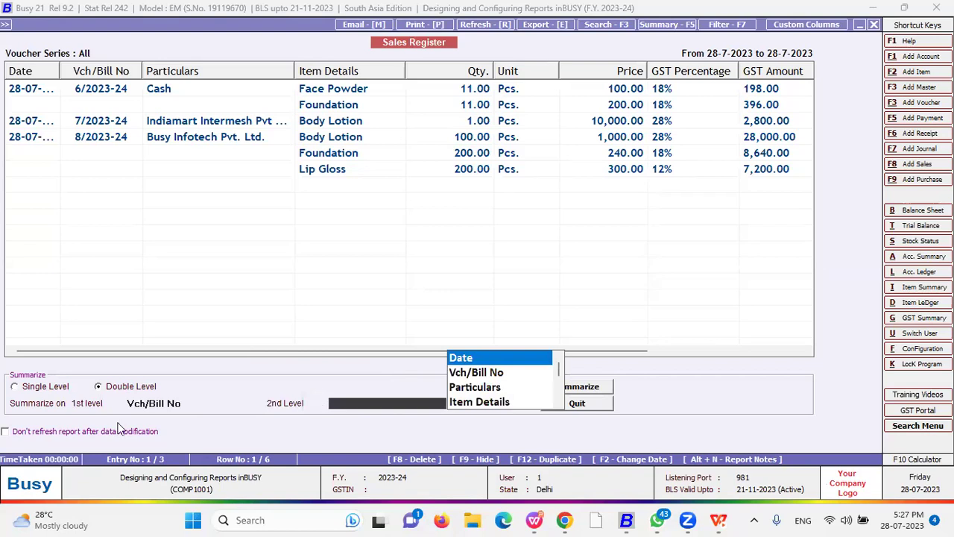
click(188, 404)
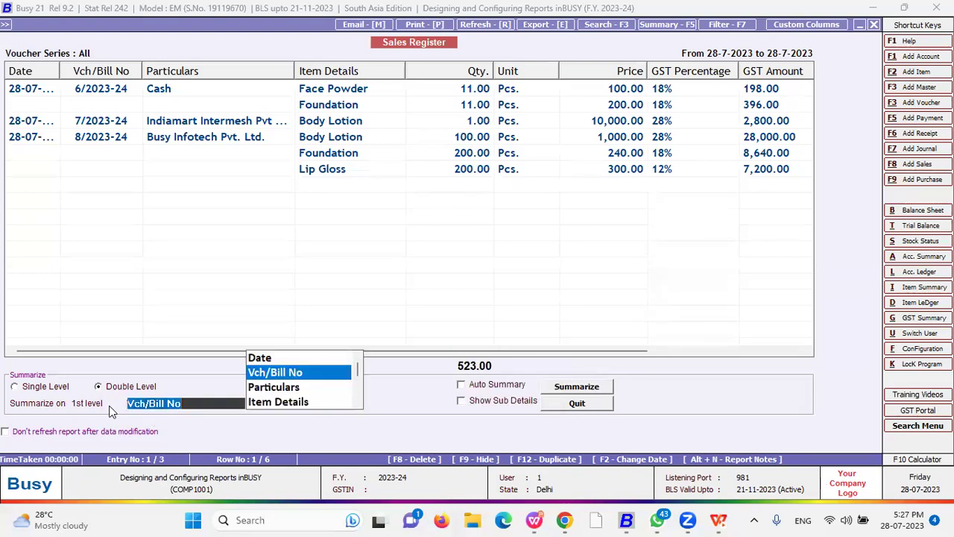
text(i)
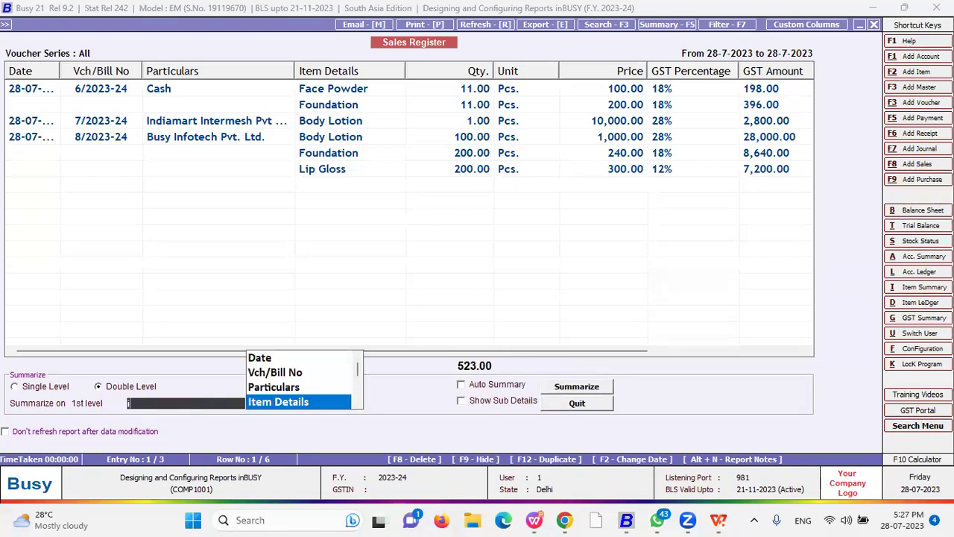
key(Return)
key(Down)
key(Down)
key(Down)
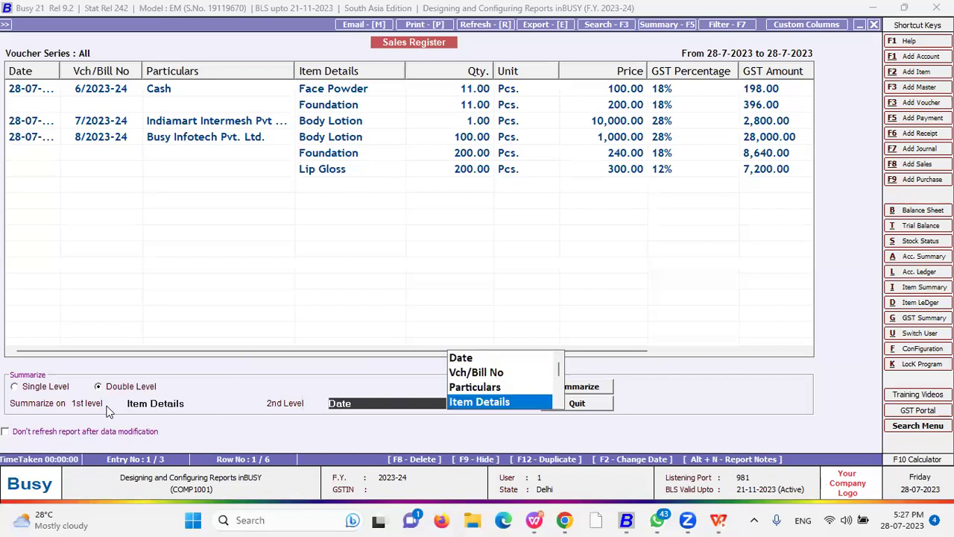
key(Return)
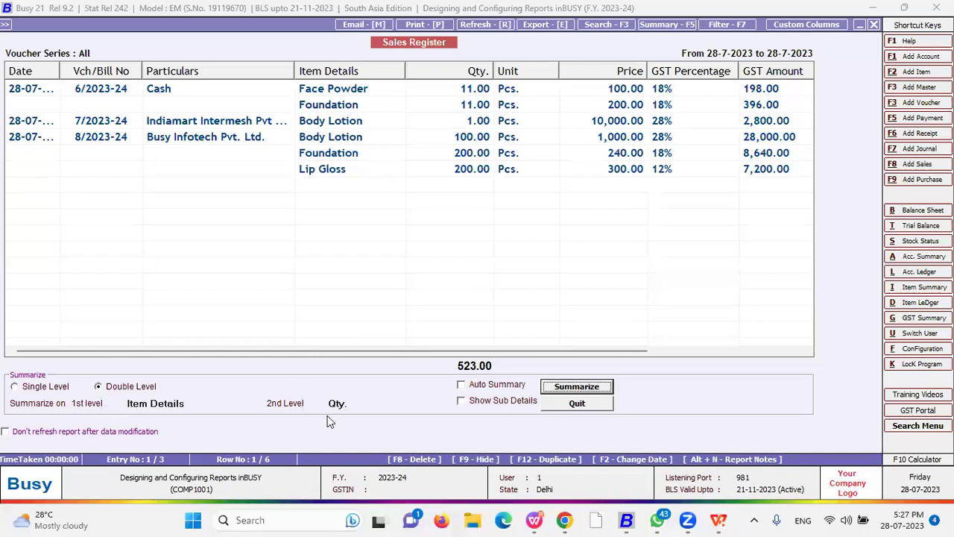
click(585, 386)
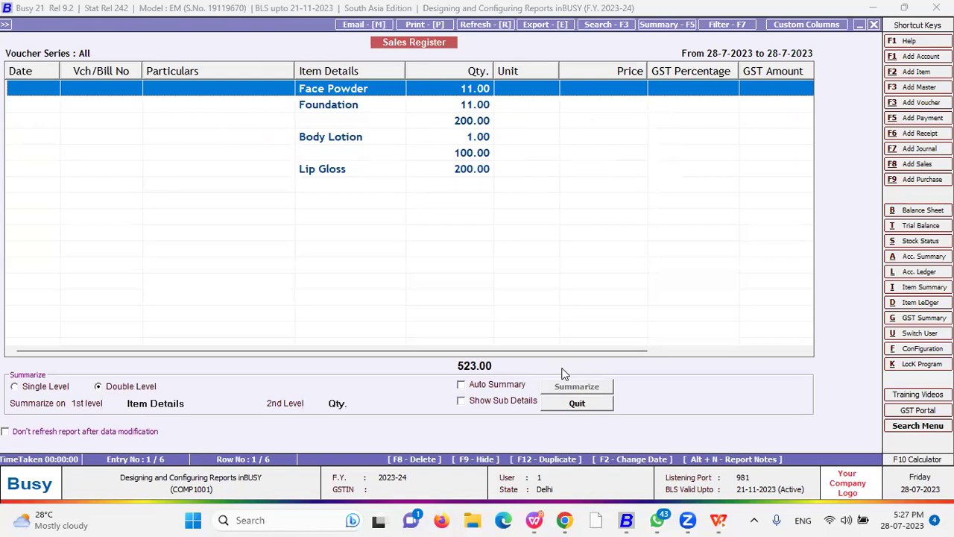
- Regroup by item with Show Sub Details and Auto Summary off, then quit to the six-line listing
click(462, 385)
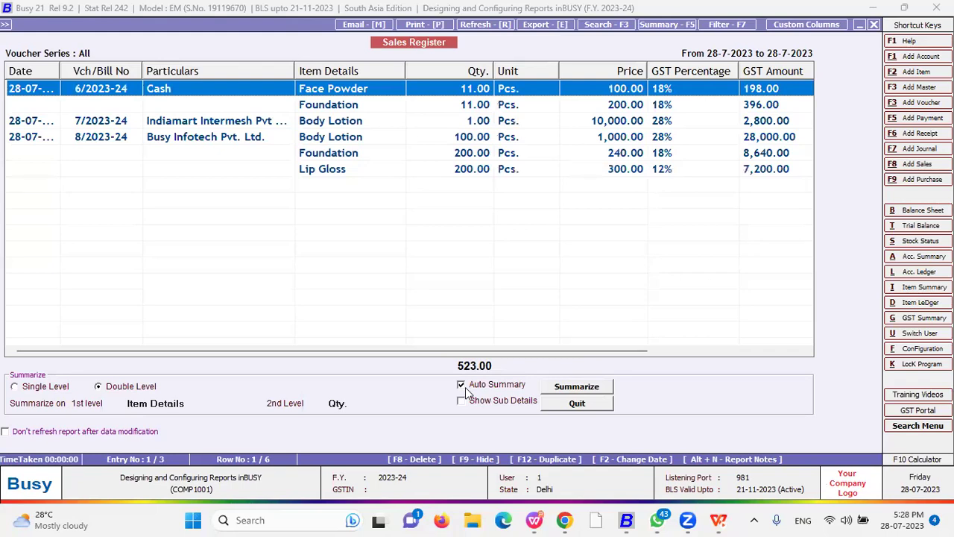
click(463, 385)
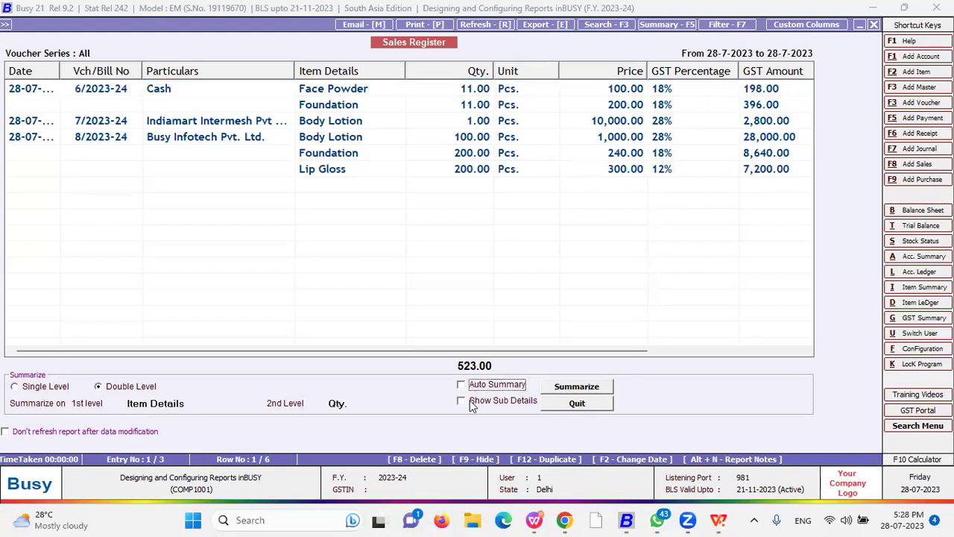
click(471, 402)
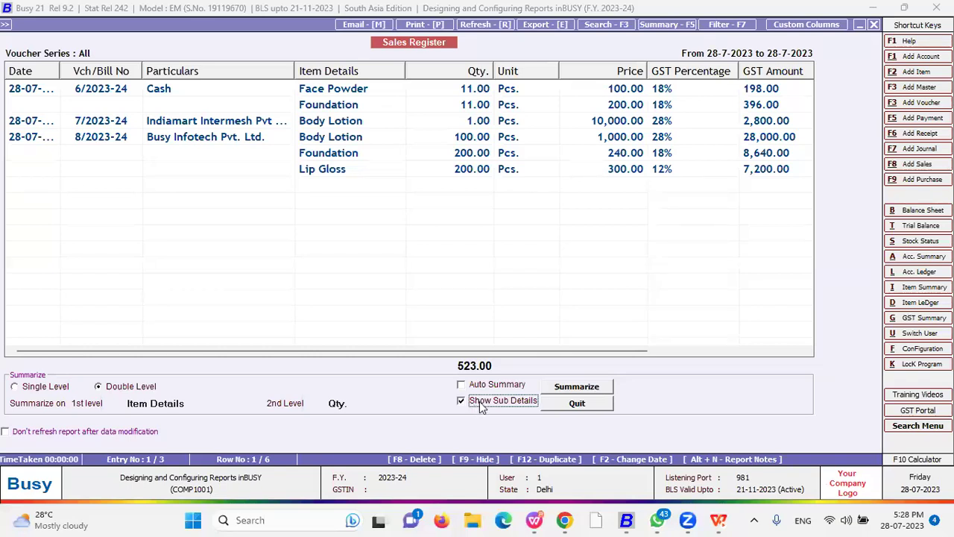
click(573, 387)
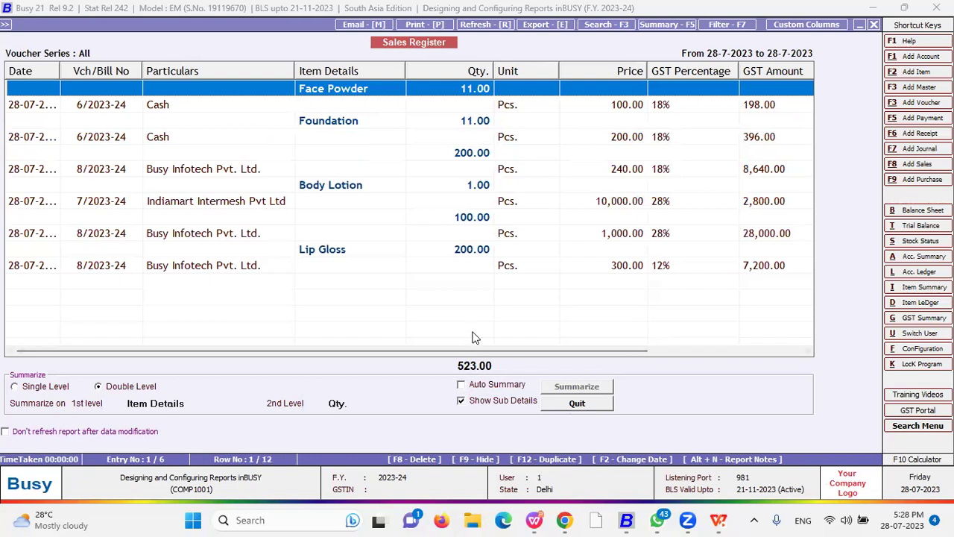
click(559, 402)
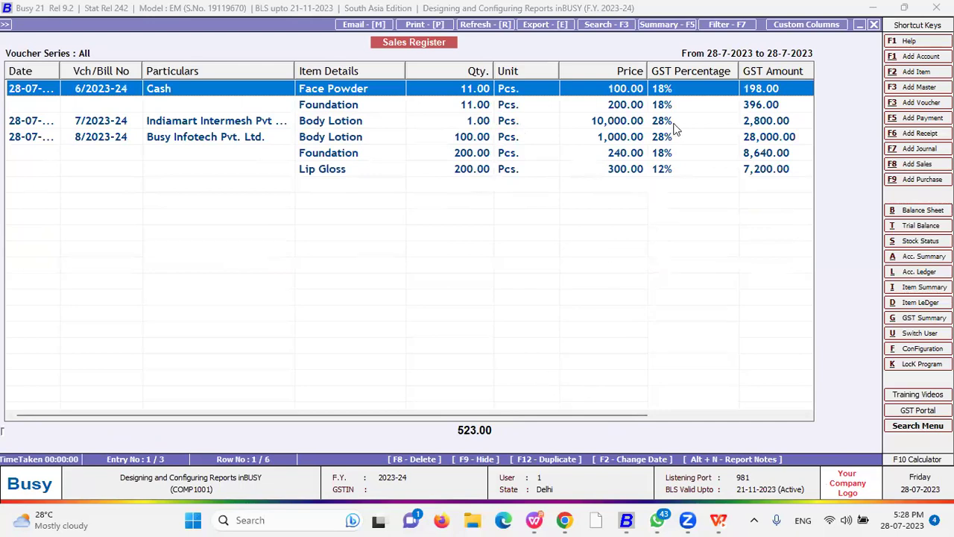
- Switch filtering to Multiple Filter and set F1 as Date having 28.07
click(724, 27)
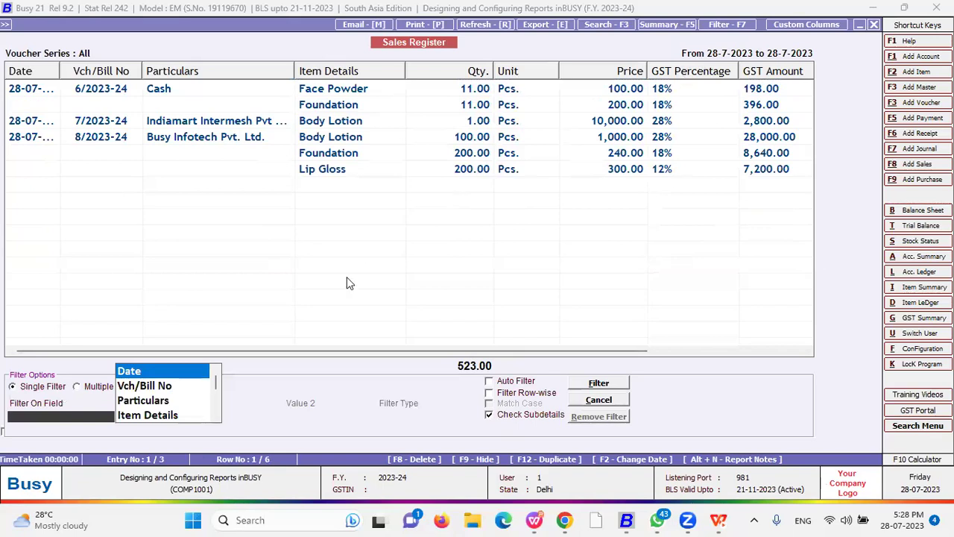
click(98, 388)
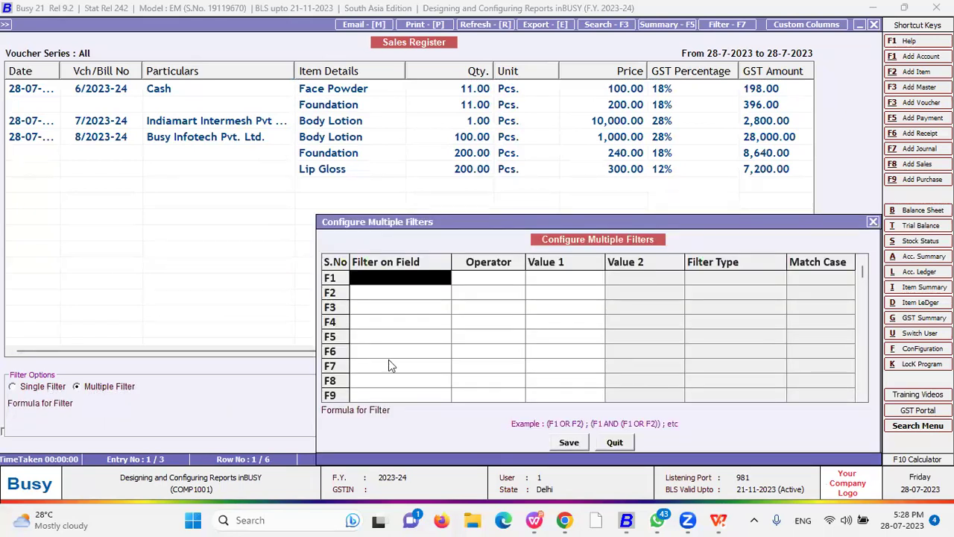
click(873, 222)
click(25, 387)
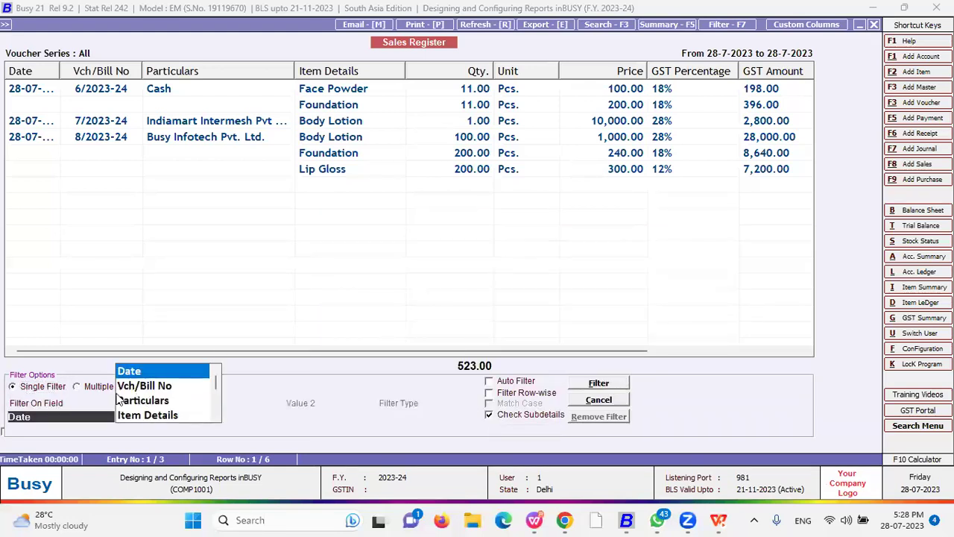
click(102, 388)
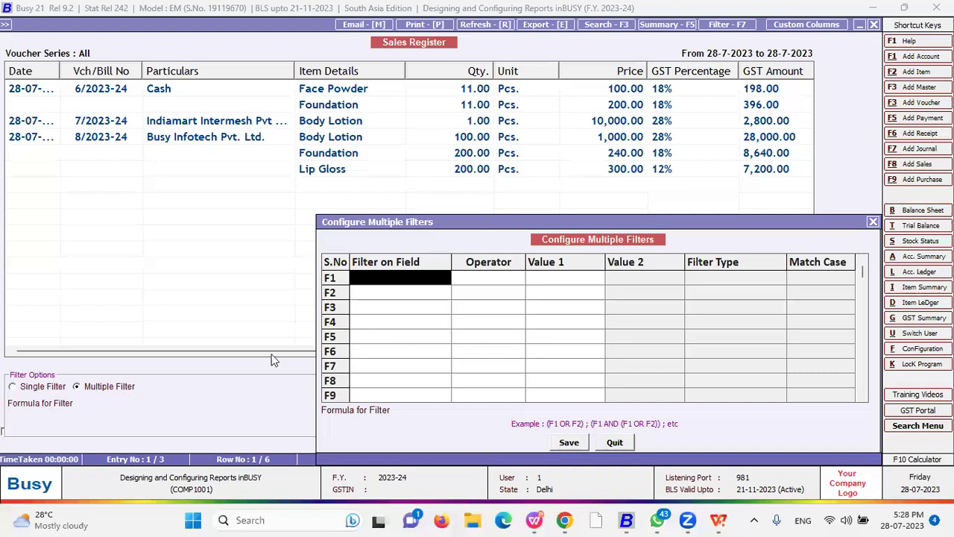
key(Return)
key(Return)
key(Return)
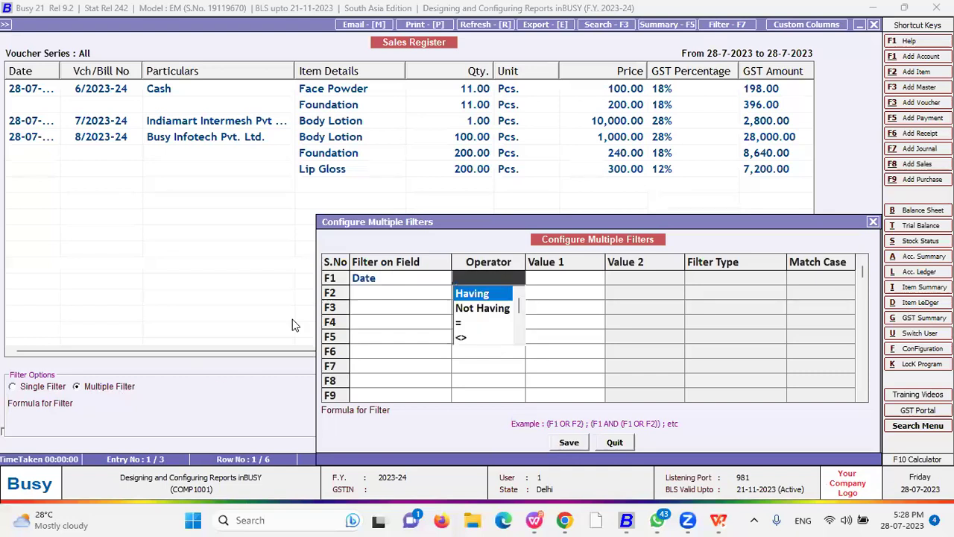
key(Return)
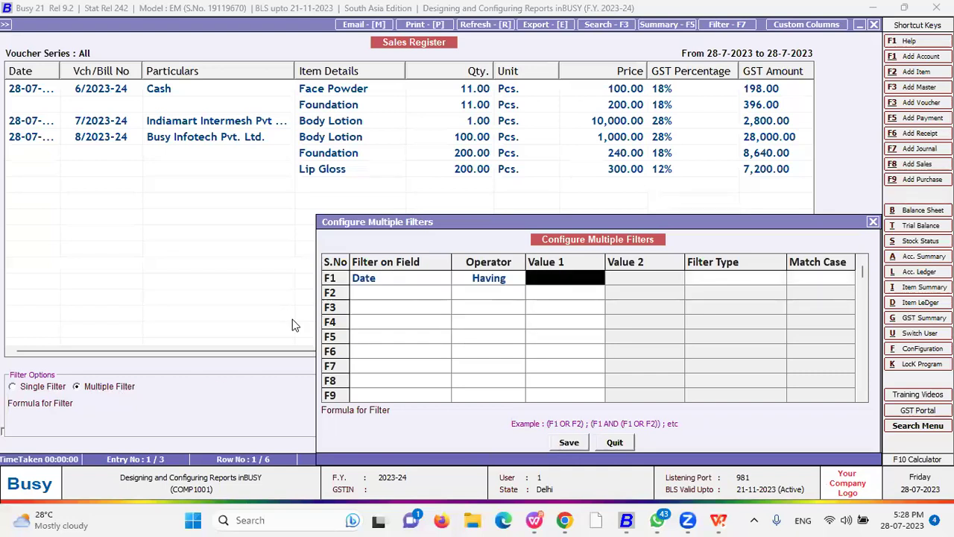
text(28.07)
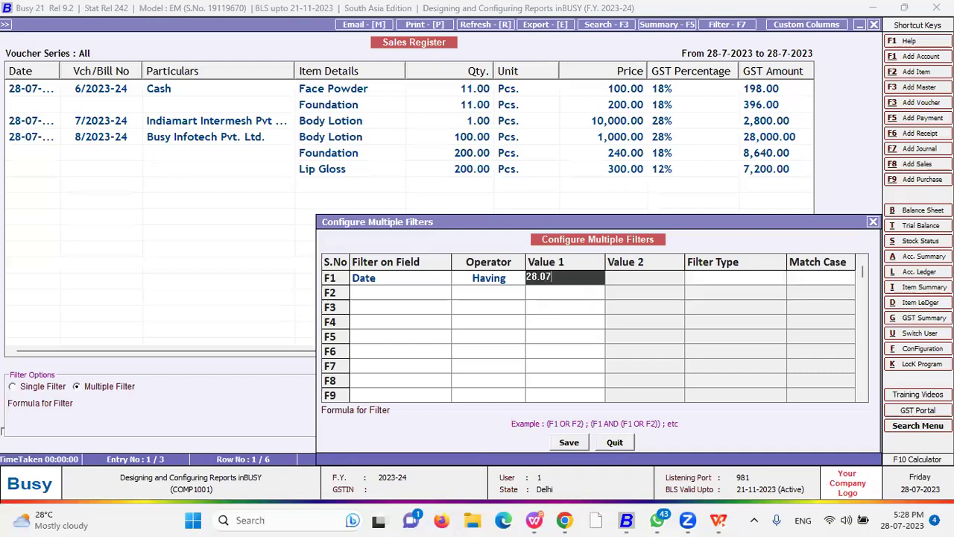
key(Return)
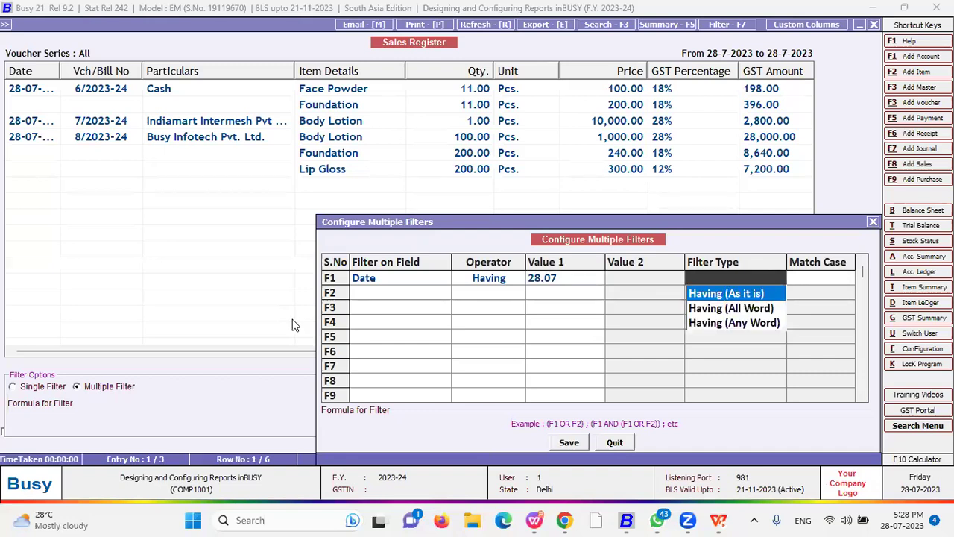
key(Return)
- Add F2 as Item Details having Body Lotion
key(Return)
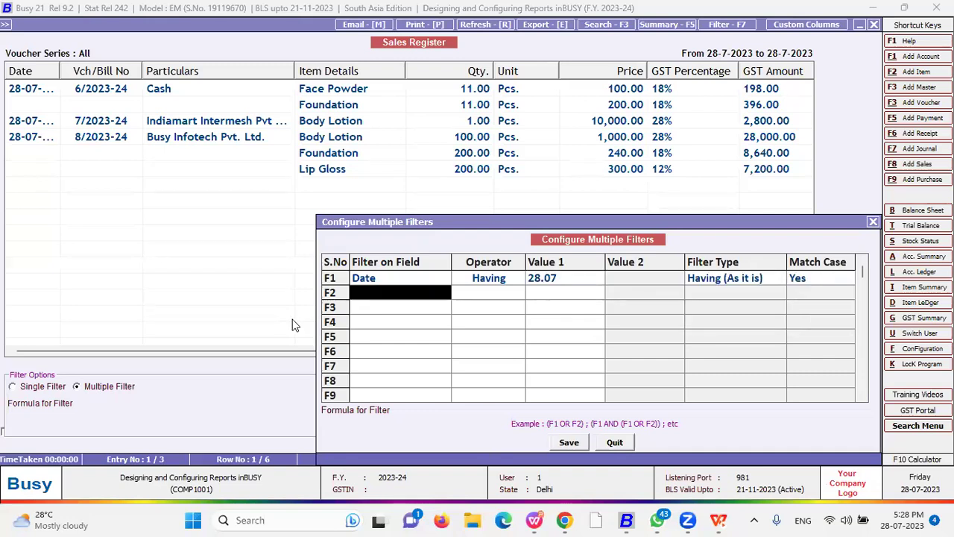
key(Down)
key(Down)
key(Down)
key(Return)
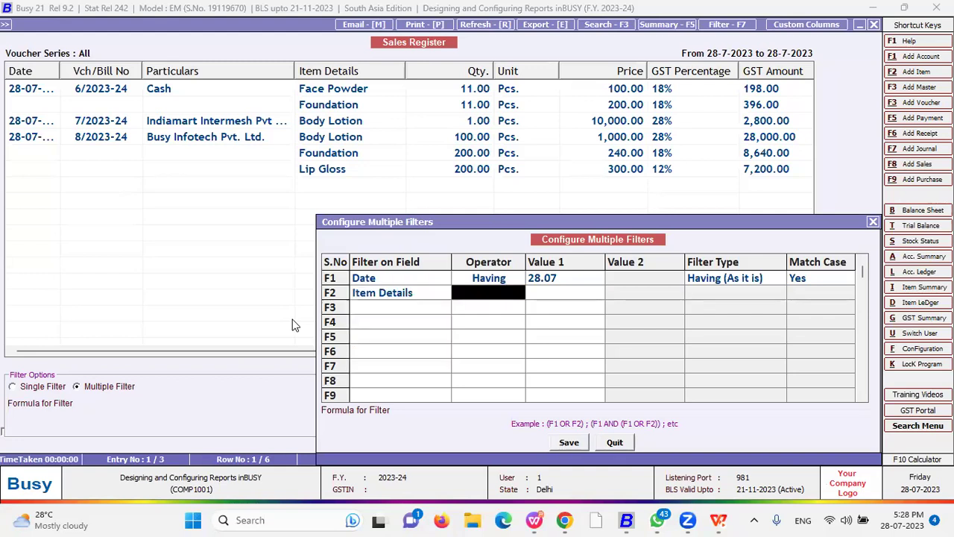
key(Return)
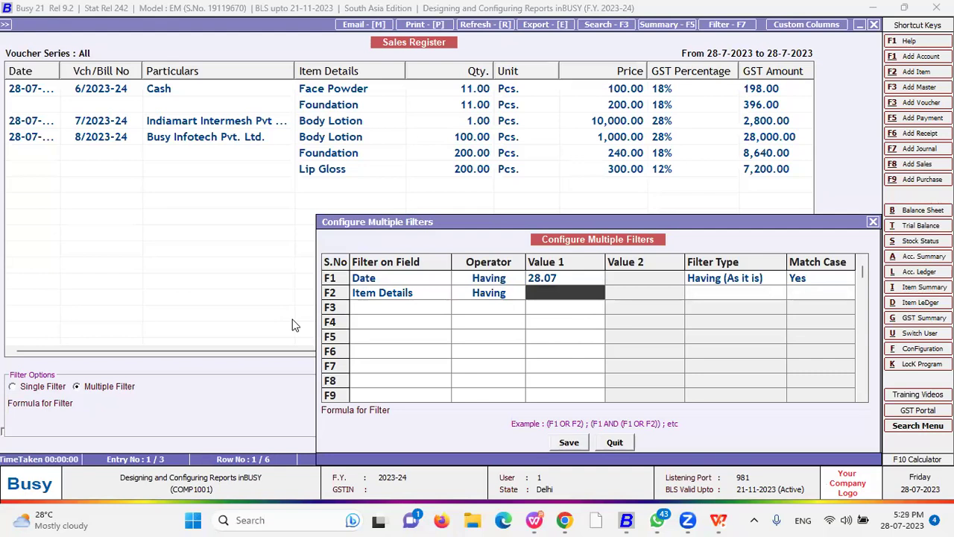
text(Body Lotion)
key(Return)
key(Return)
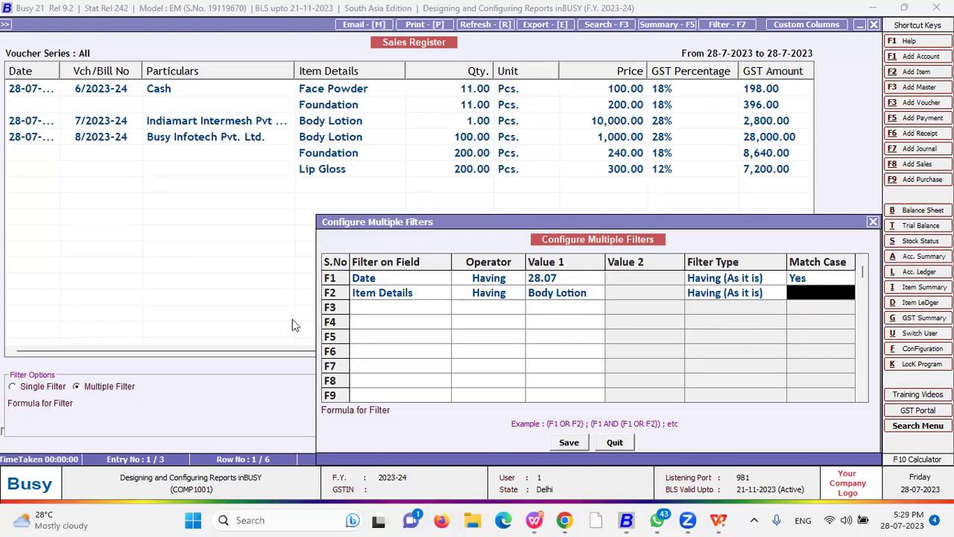
key(Return)
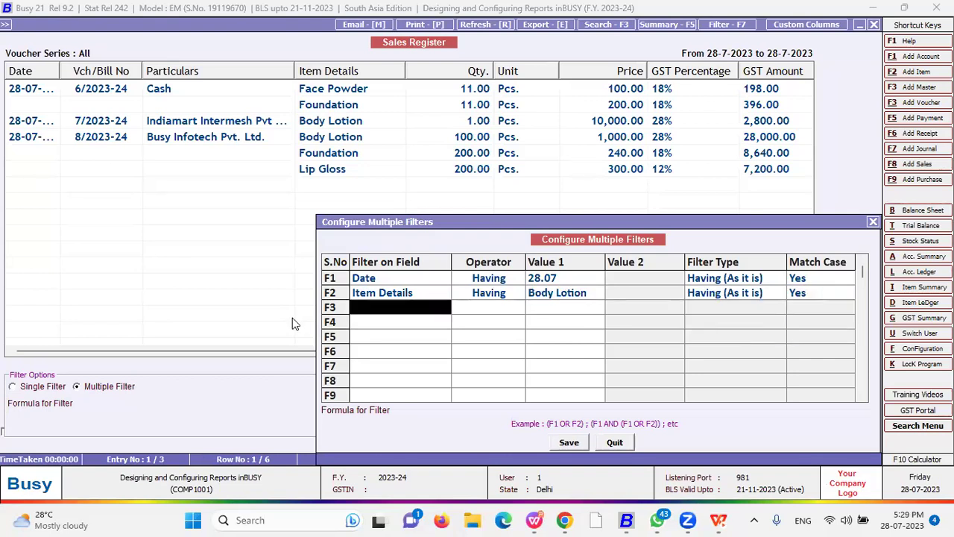
- Enter the formula F1 AND F2, save it, and apply the filter
click(564, 442)
click(558, 287)
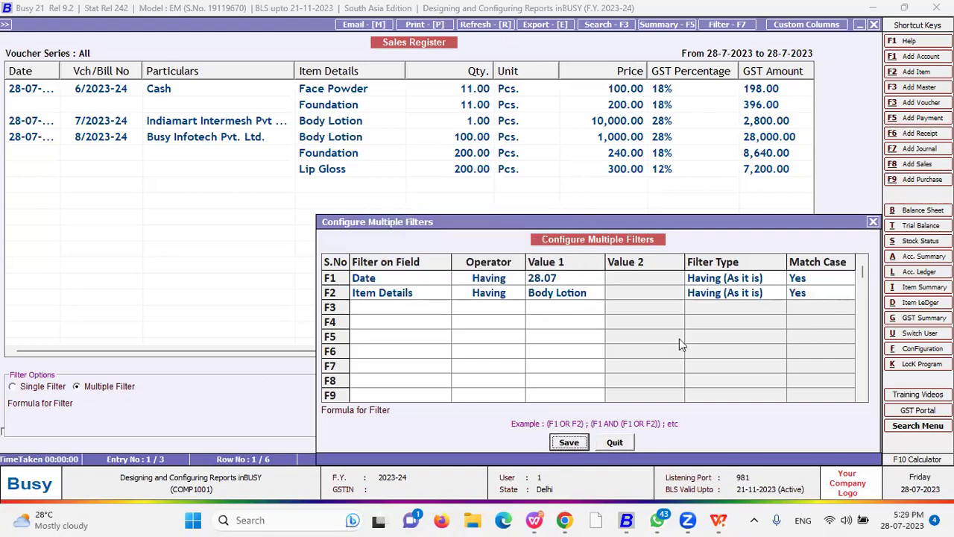
click(480, 417)
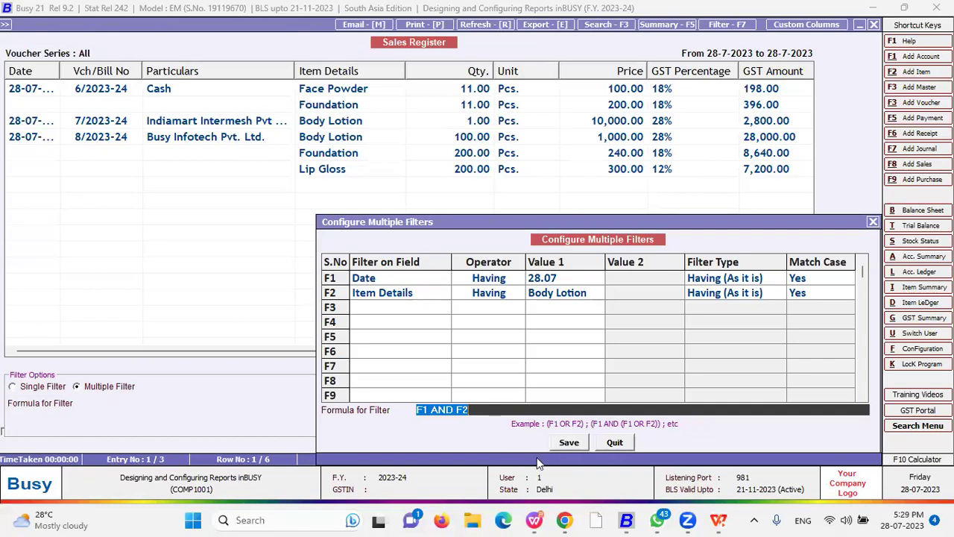
click(569, 442)
click(596, 384)
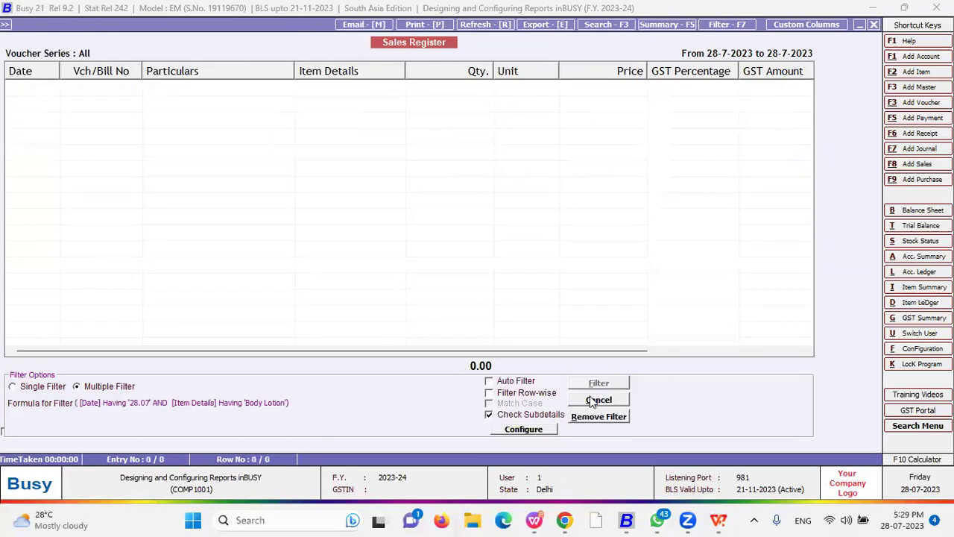
- Untick Check Subdetails and close the filter, restoring all six rows totalling 523.00
click(522, 414)
click(544, 429)
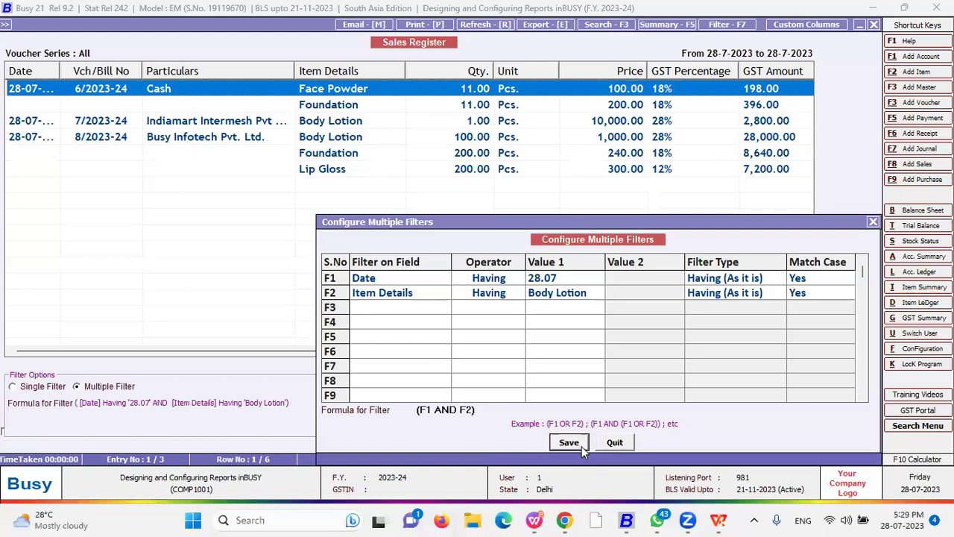
click(581, 445)
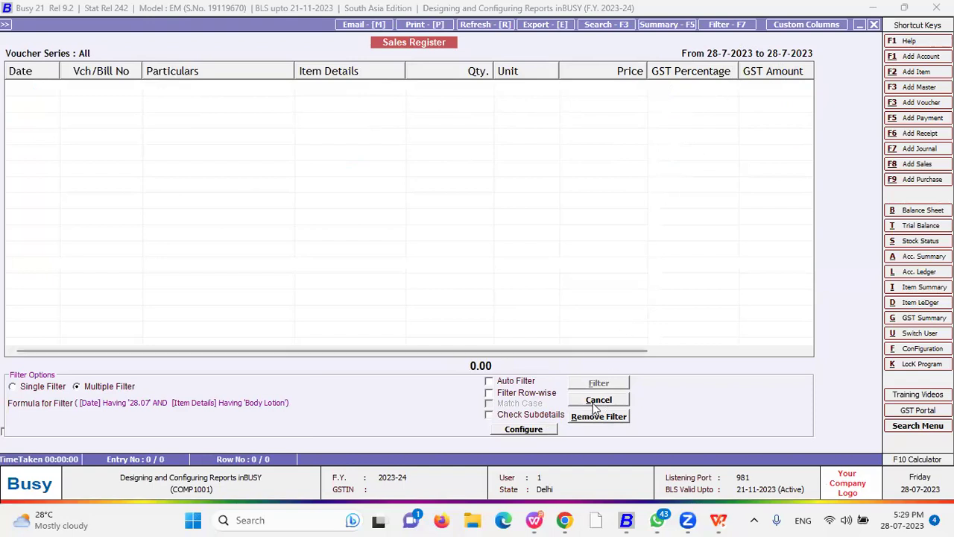
click(514, 429)
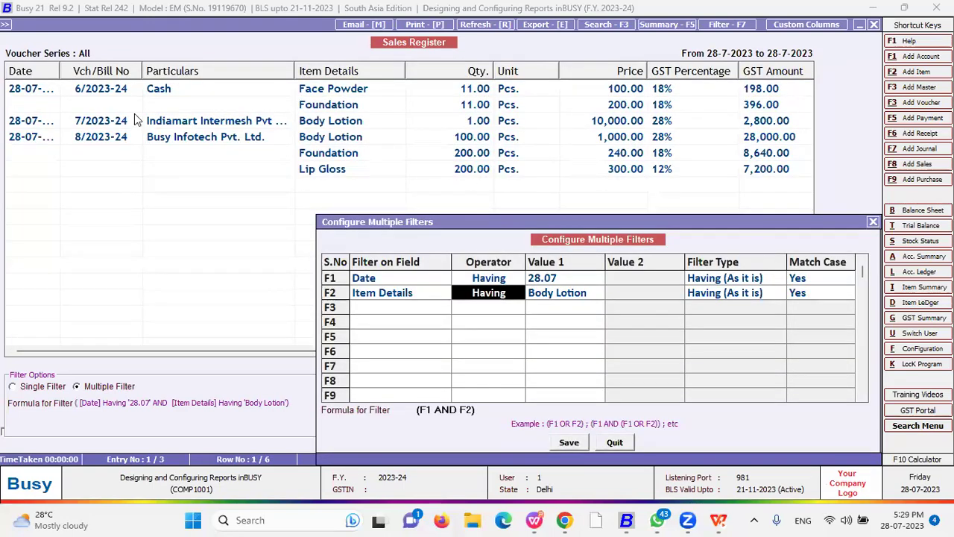
click(872, 222)
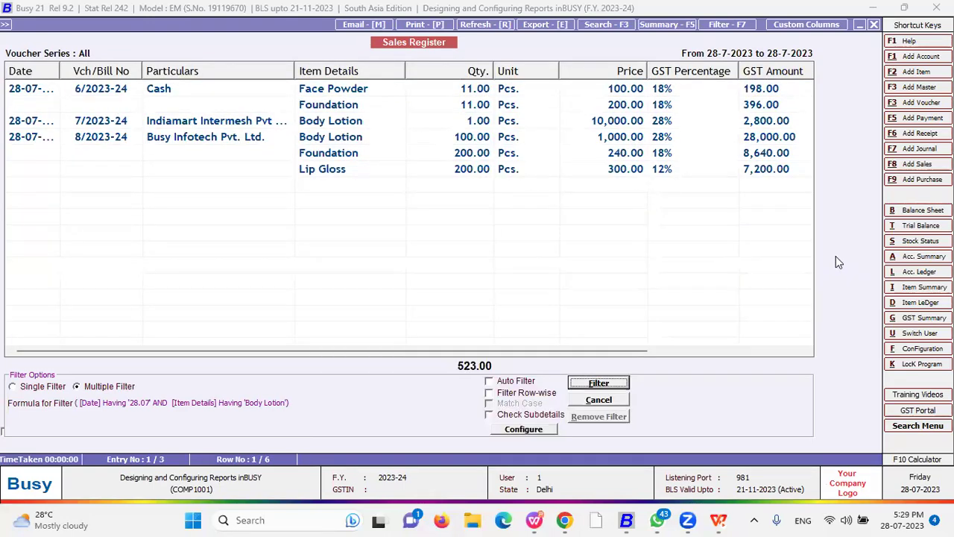
key(Escape)
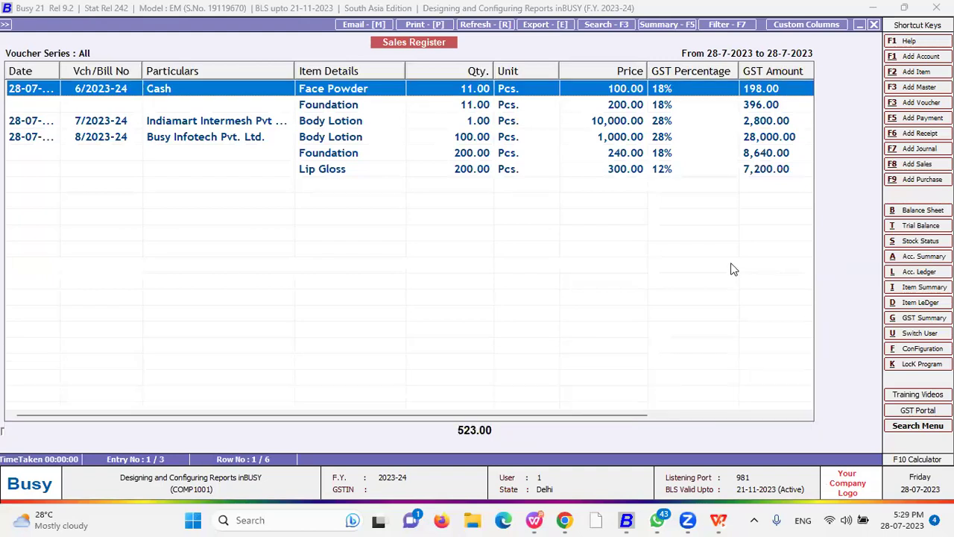
key(Escape)
- Back out of the Sales Register and open the Trial Balance report
key(Escape)
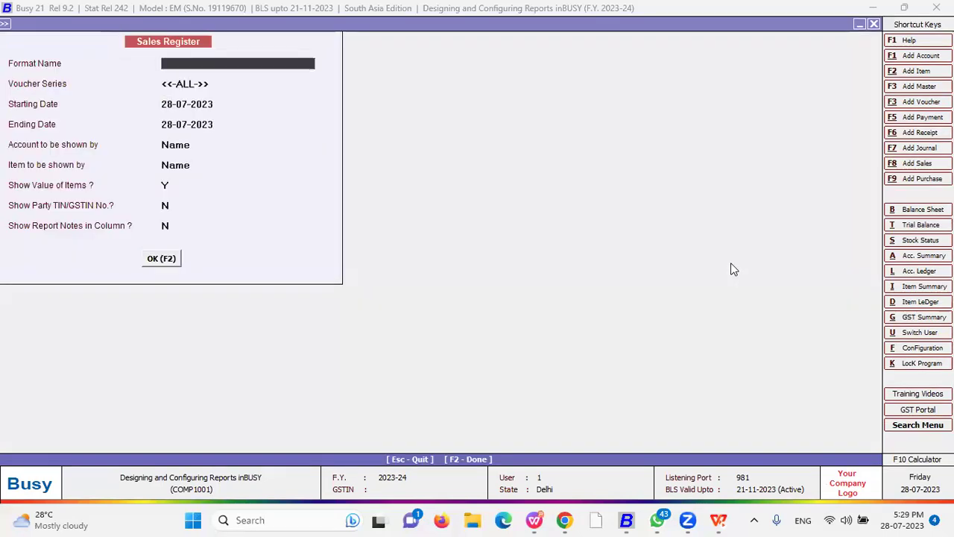
key(Escape)
key(Escape)
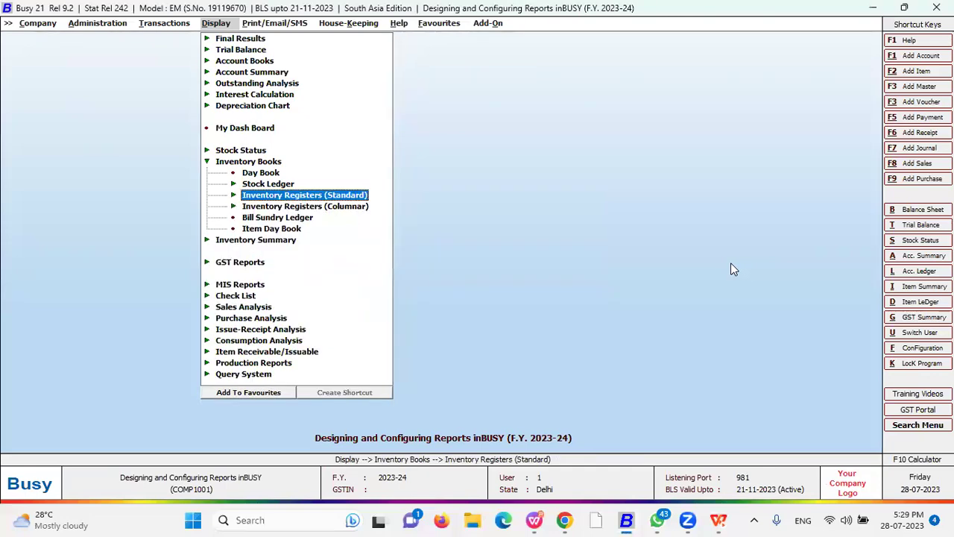
key(Escape)
key(Up)
key(Up)
key(Up)
key(Up)
key(Up)
key(Up)
key(Up)
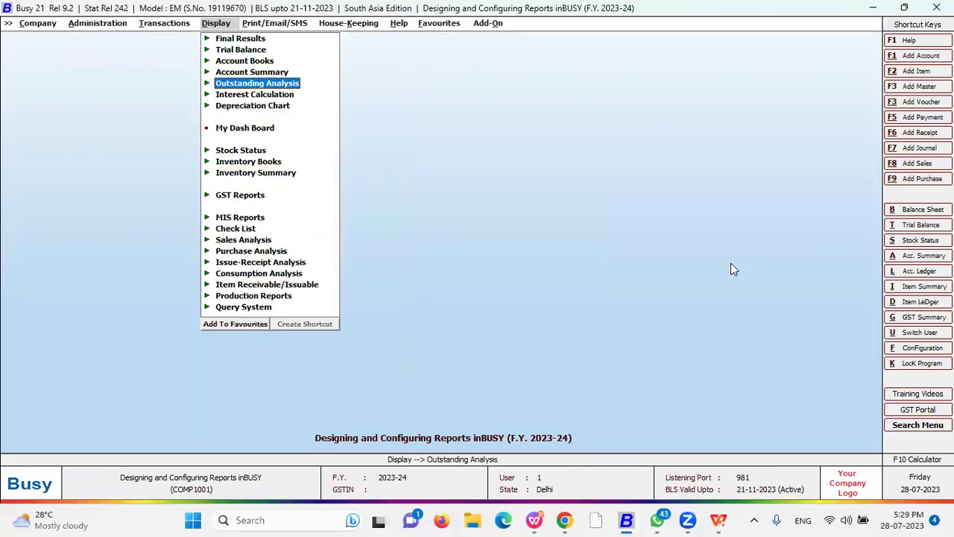
key(Return)
key(Down)
key(Down)
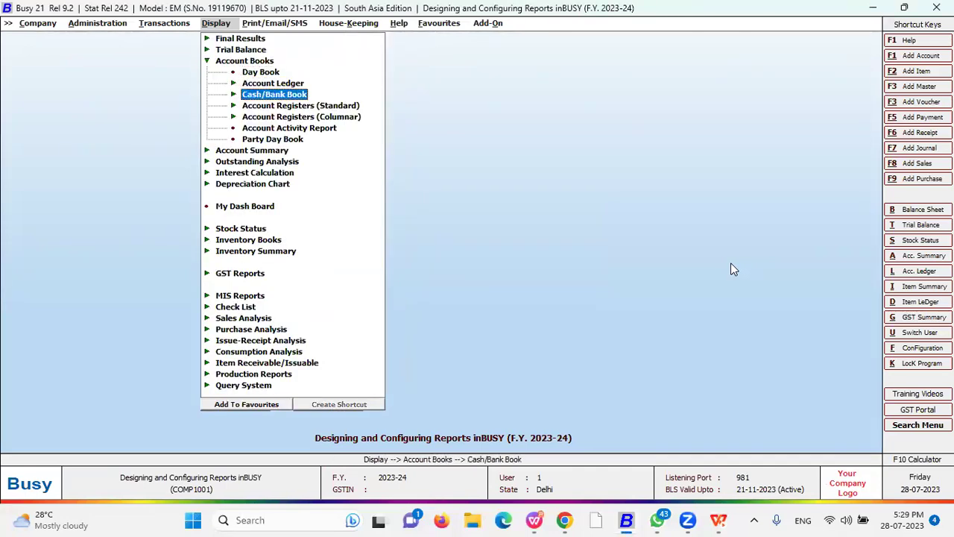
key(Down)
key(Return)
key(Up)
key(Up)
key(Up)
key(Up)
key(Up)
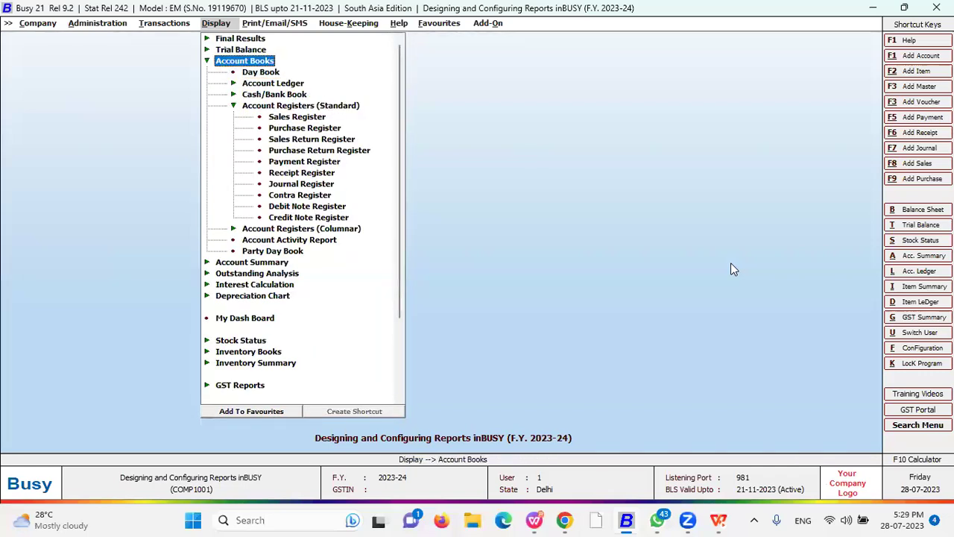
key(Up)
key(Return)
key(Return)
key(Return)
key(Return)
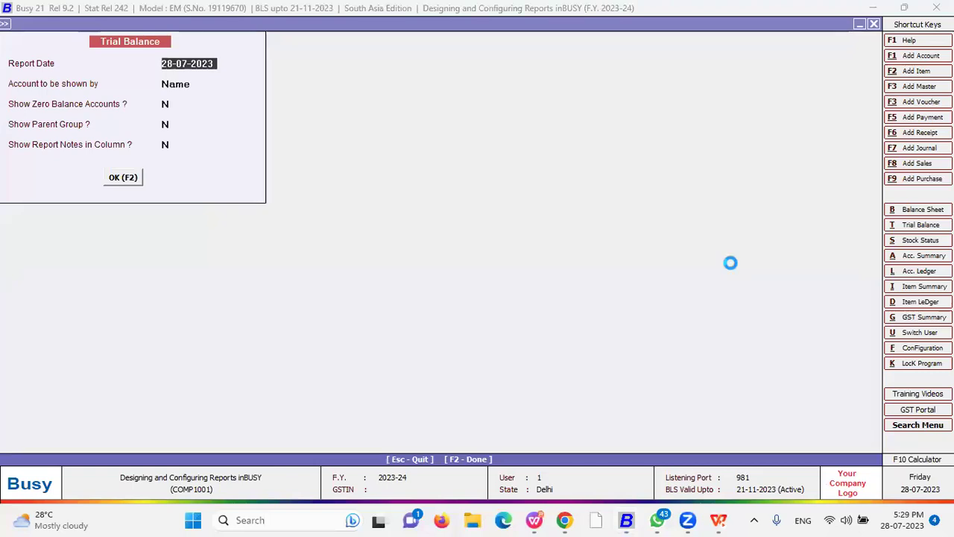
key(F2)
- Open a Custom Columns format for Trial Balance, then quit it and close the report
click(812, 25)
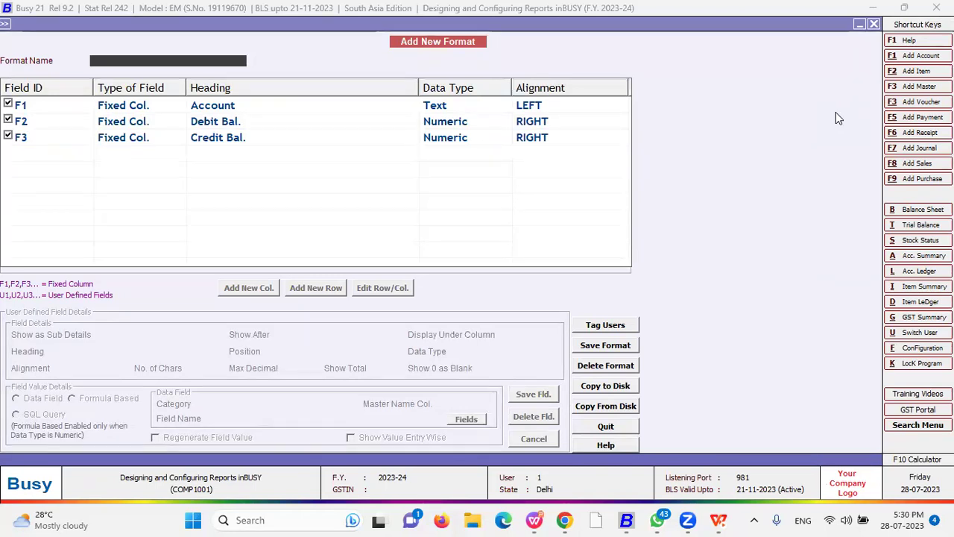
key(Escape)
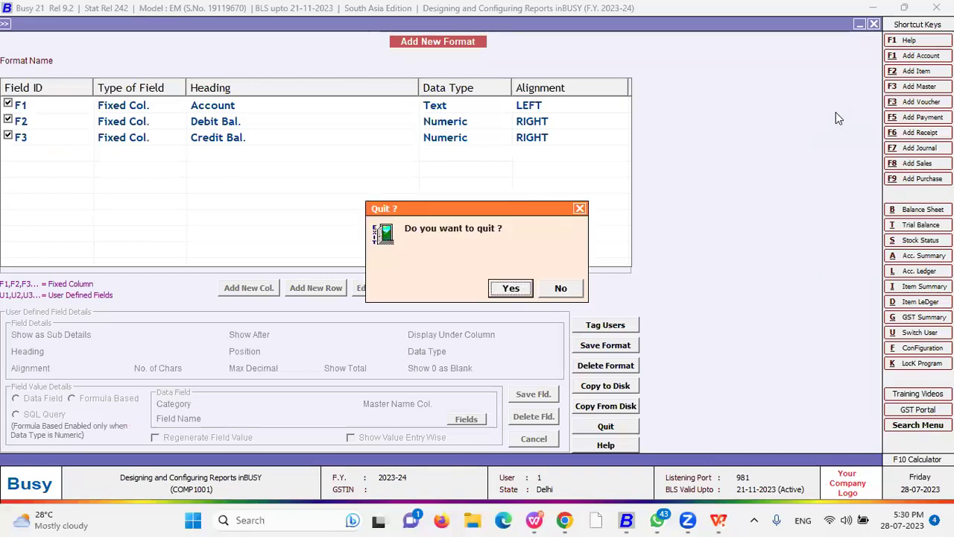
key(Return)
key(Escape)
key(Escape)
key(Escape)
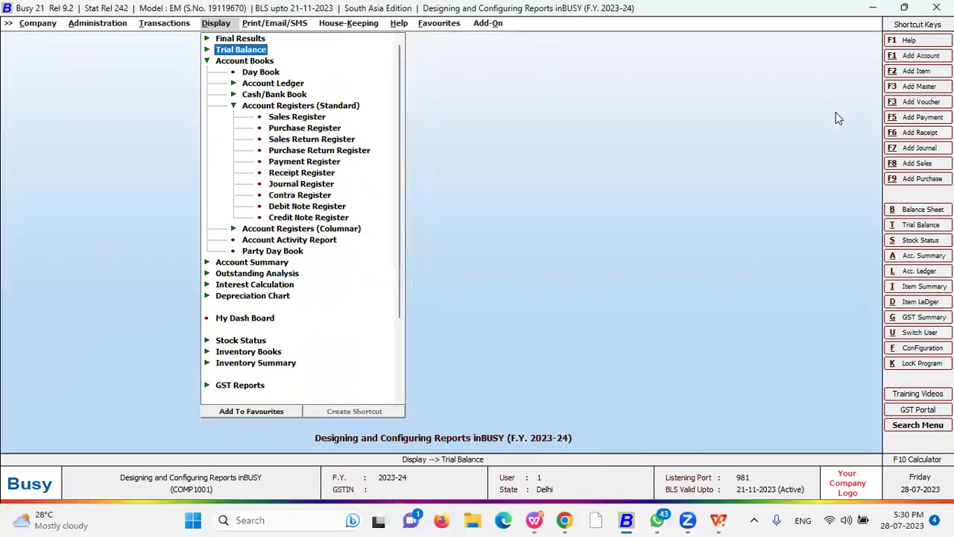
key(Escape)
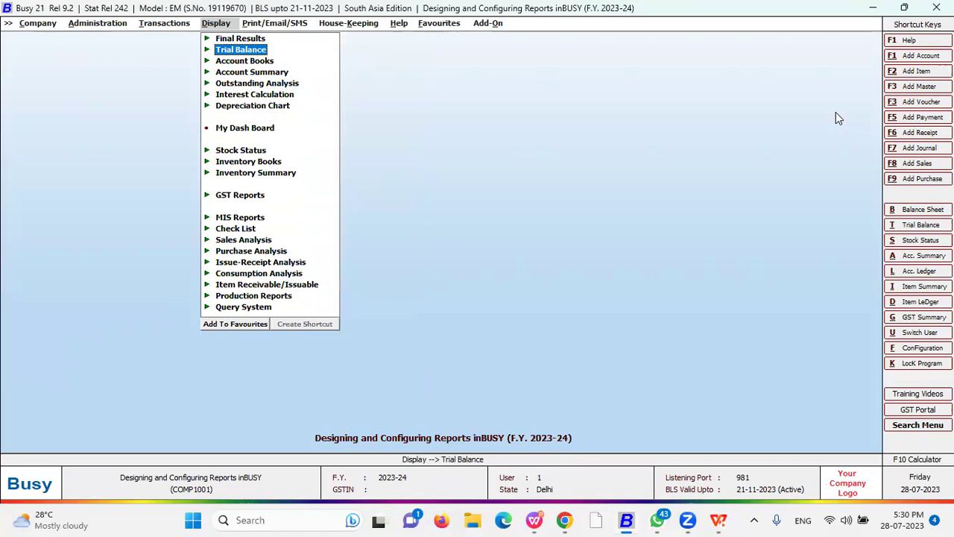
key(Left)
key(Left)
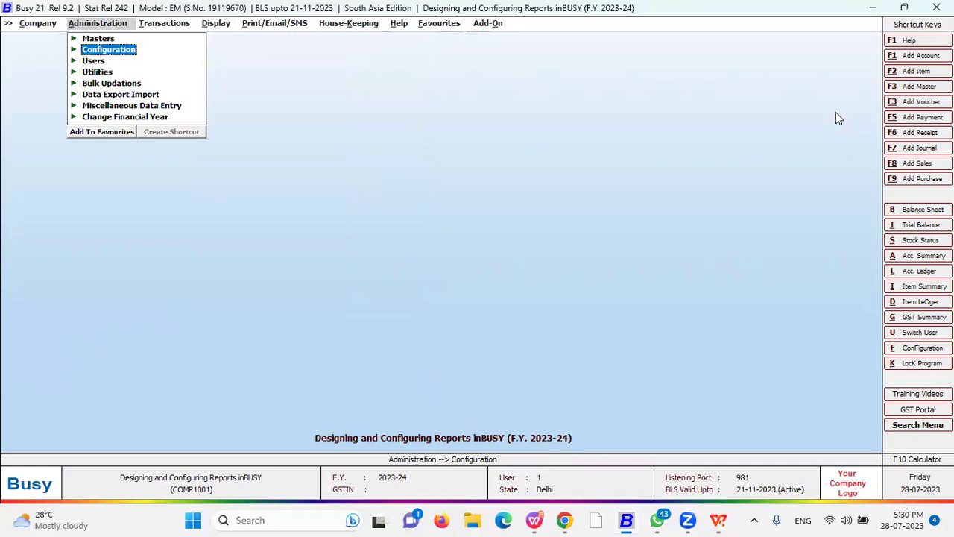
- Under Configuration > Columnar Reports, review Account Registers, expanding the Sale Register formats
key(Return)
key(Down)
key(Down)
key(Down)
key(Down)
key(Down)
key(Down)
key(Down)
key(Down)
key(Down)
key(Down)
key(Down)
key(Down)
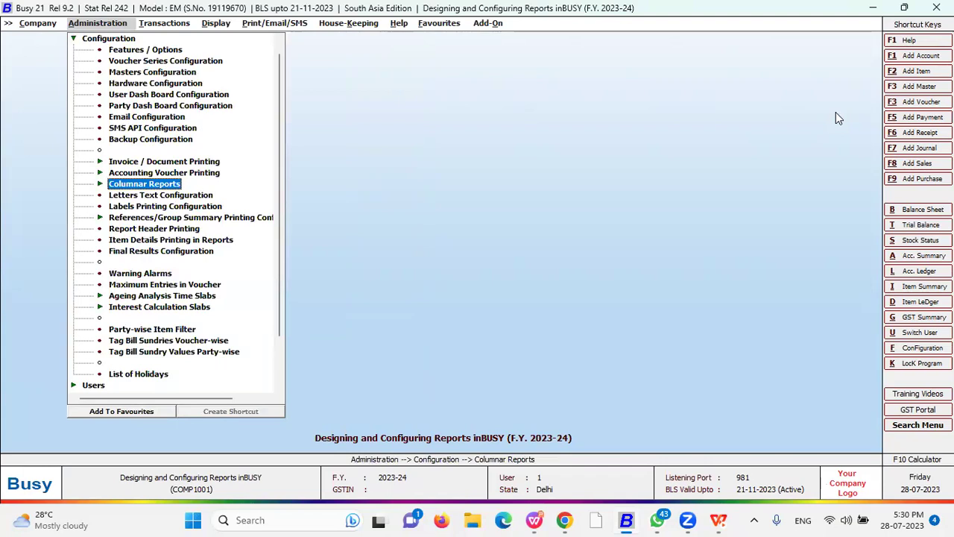
key(Return)
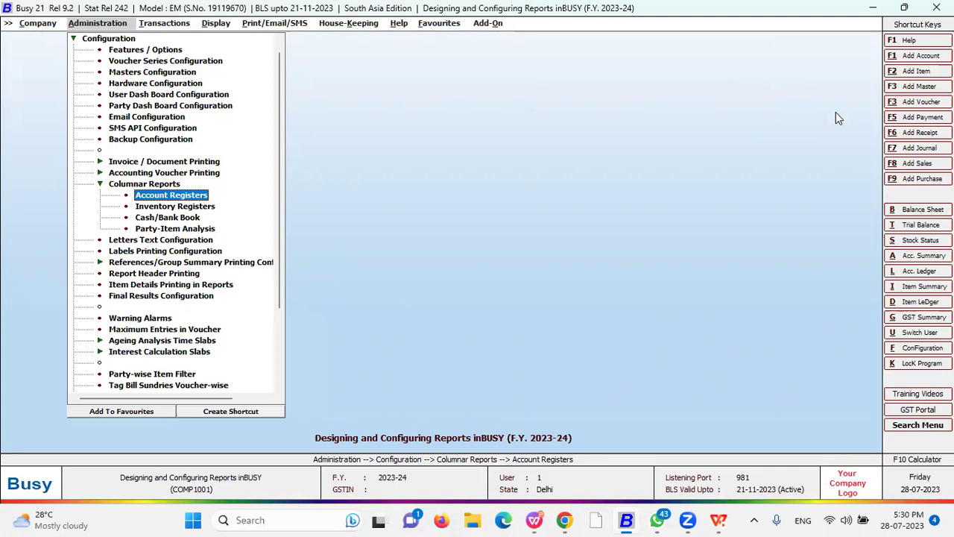
key(Return)
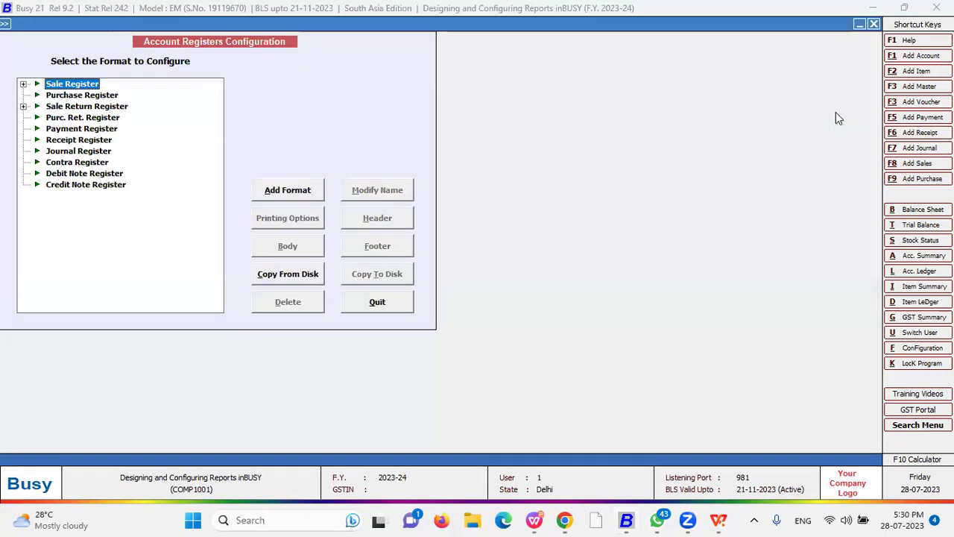
key(Return)
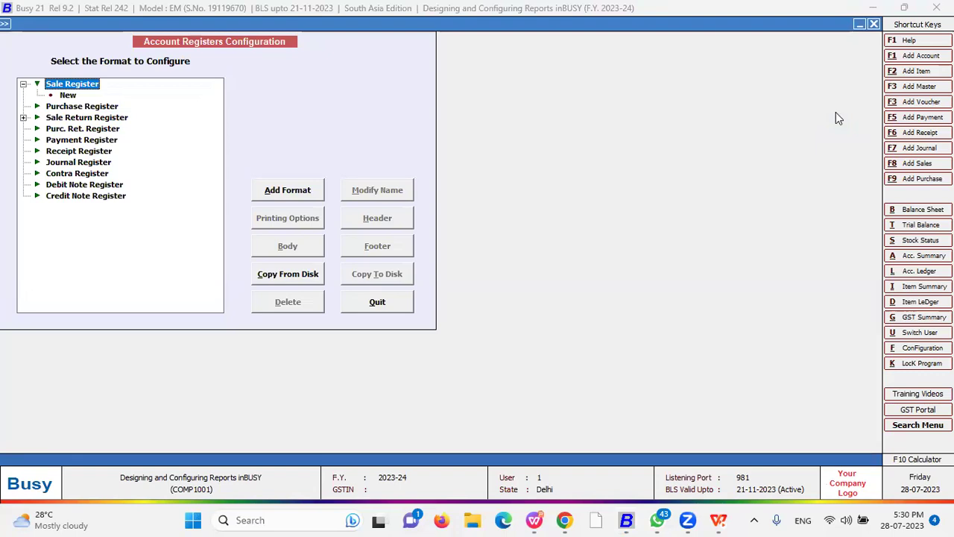
key(Escape)
- Review the Inventory Registers configuration, then move on to Cash/Bank Book
key(Down)
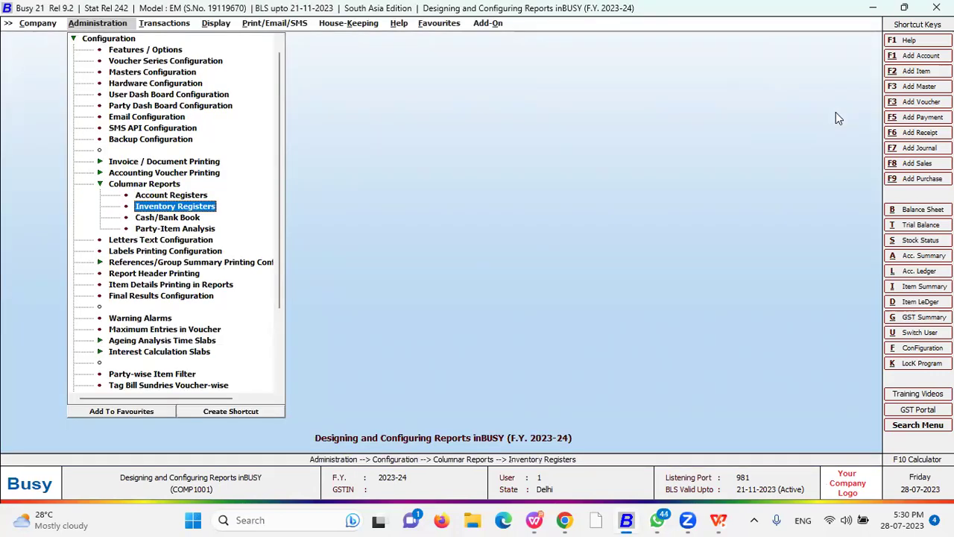
key(Return)
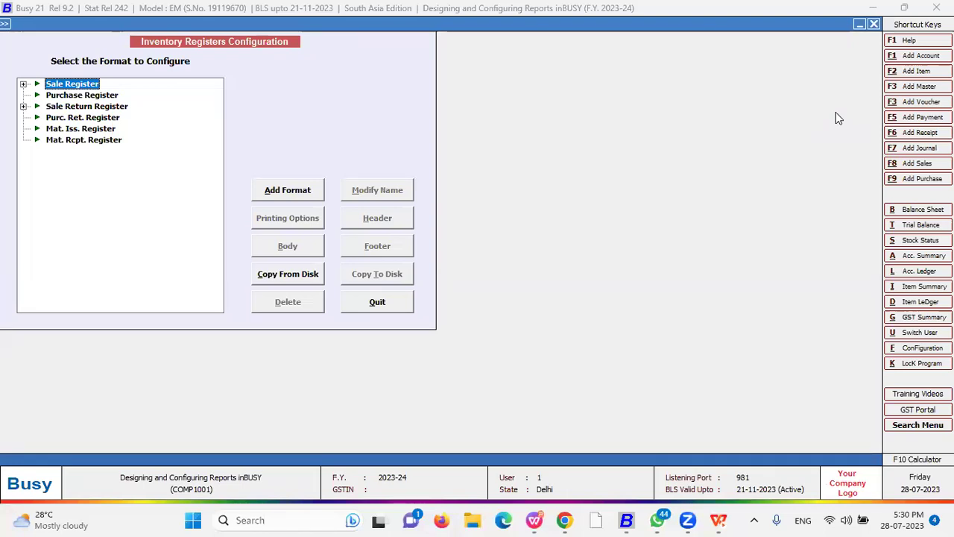
key(Escape)
key(Down)
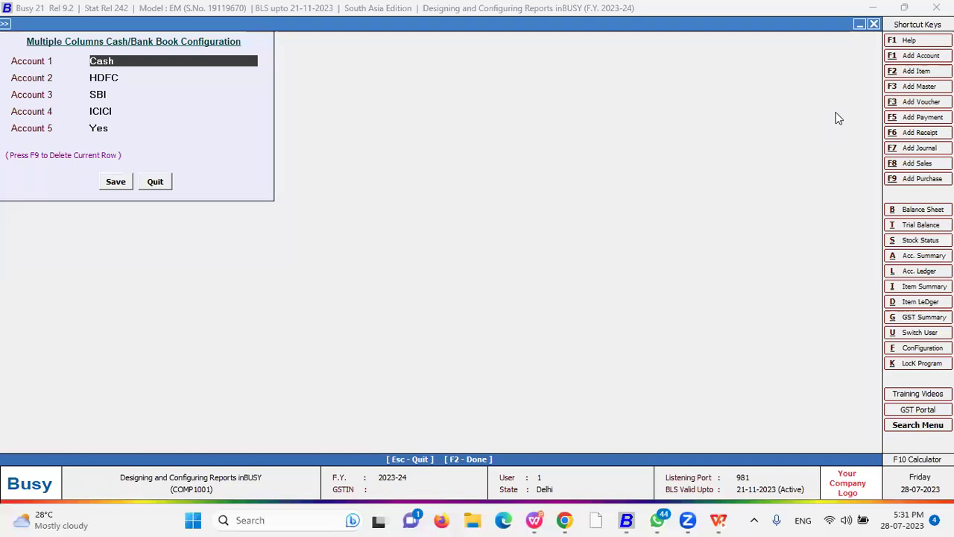
key(Return)
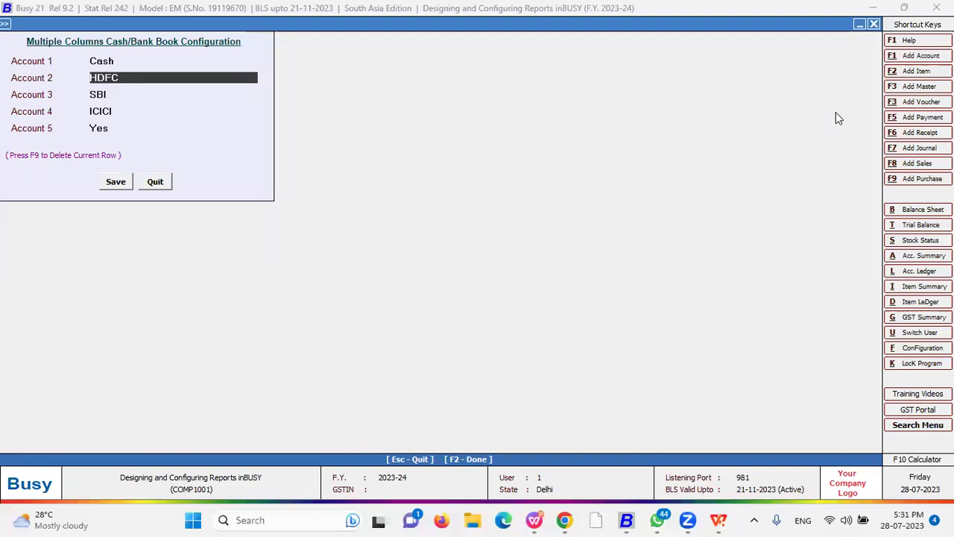
key(Return)
key(Return)
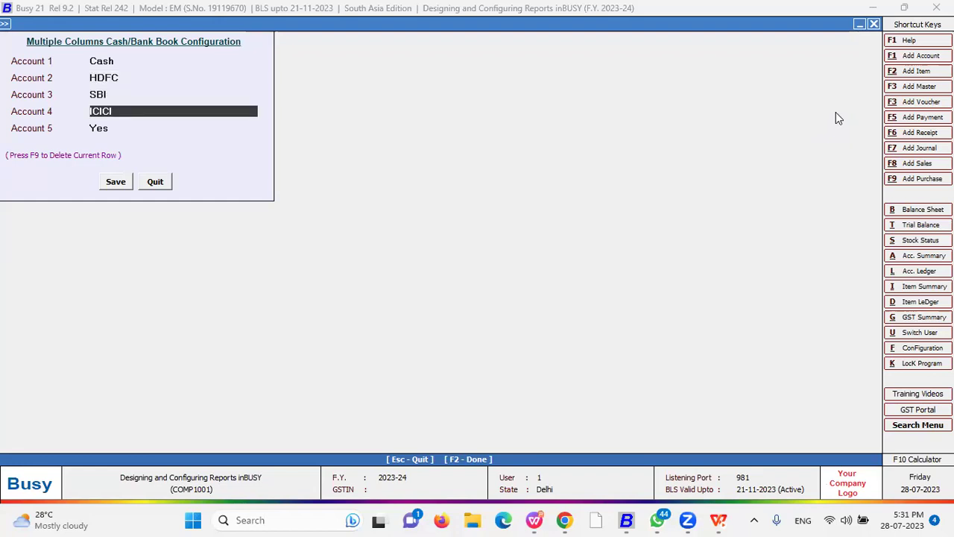
key(Up)
key(Up)
key(Up)
key(Return)
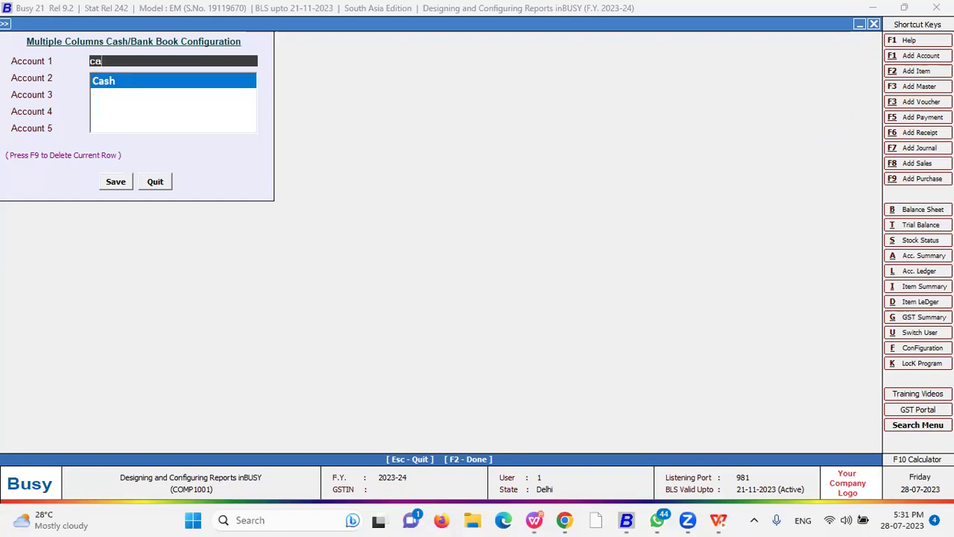
key(Return)
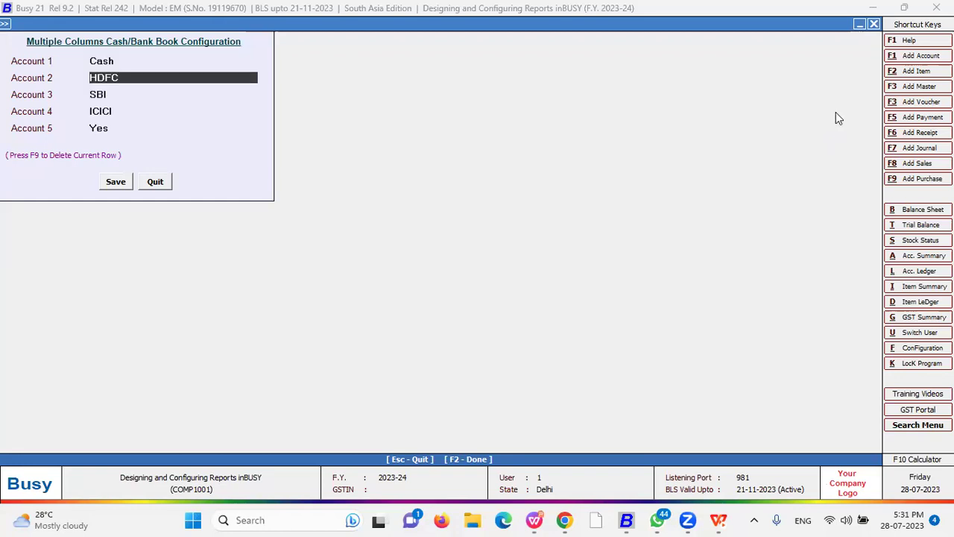
text(sbi)
key(Return)
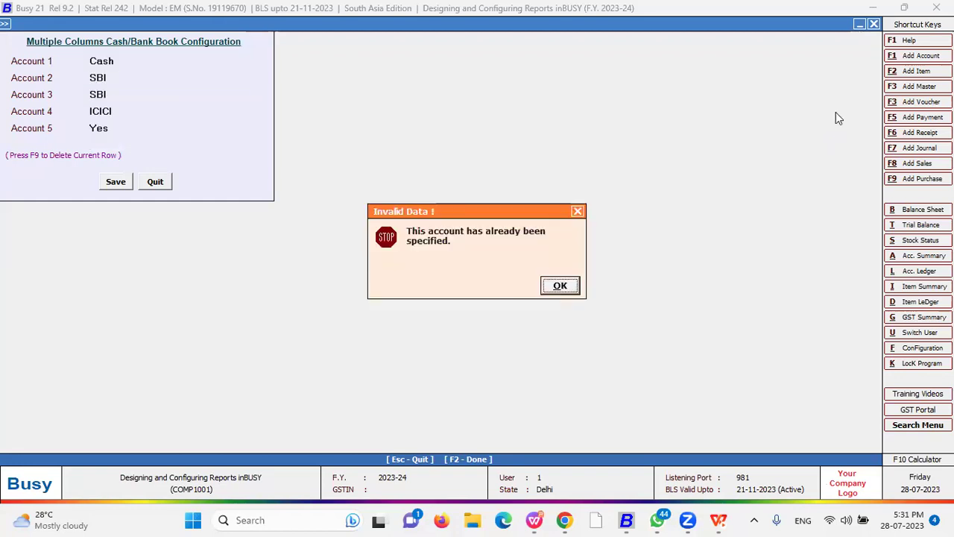
key(Return)
key(Return)
key(Return)
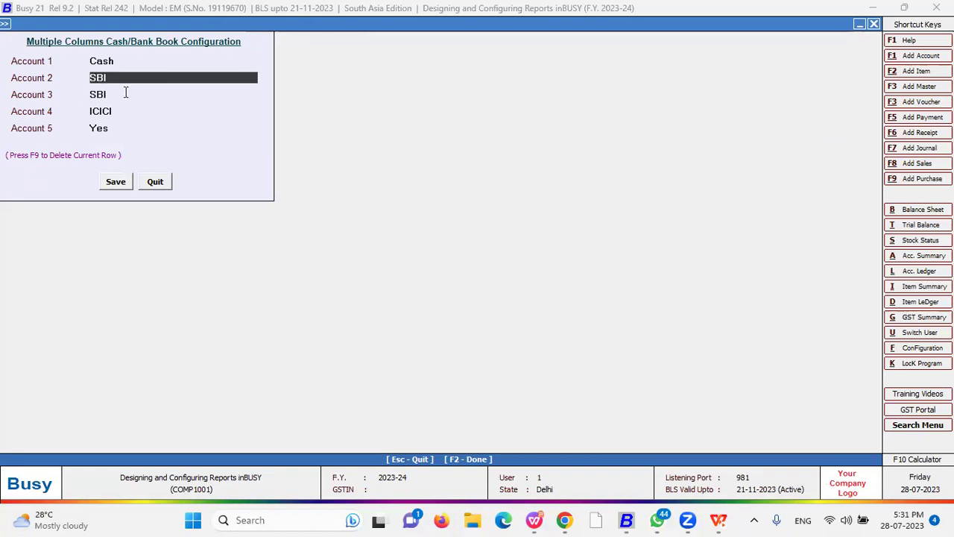
key(Return)
key(Return)
text(hd)
key(Return)
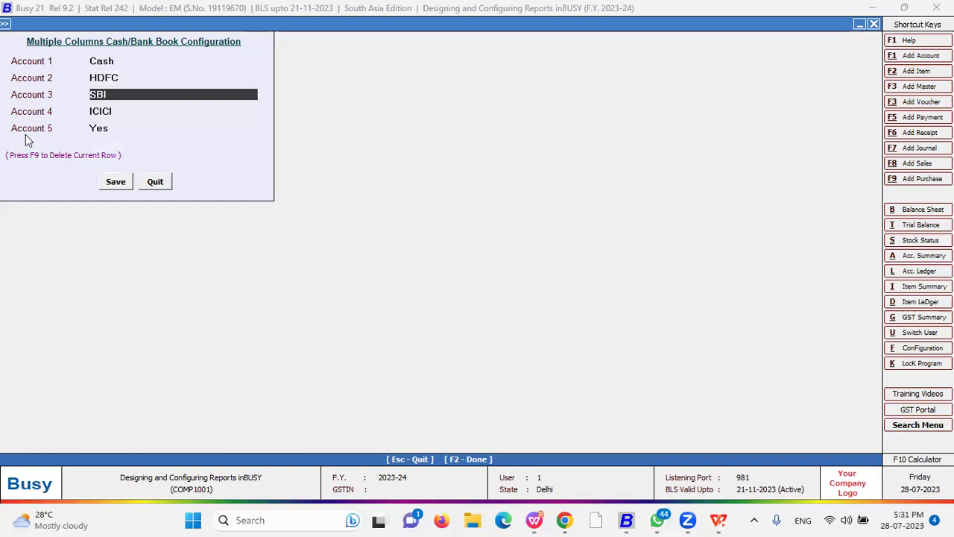
text(ca)
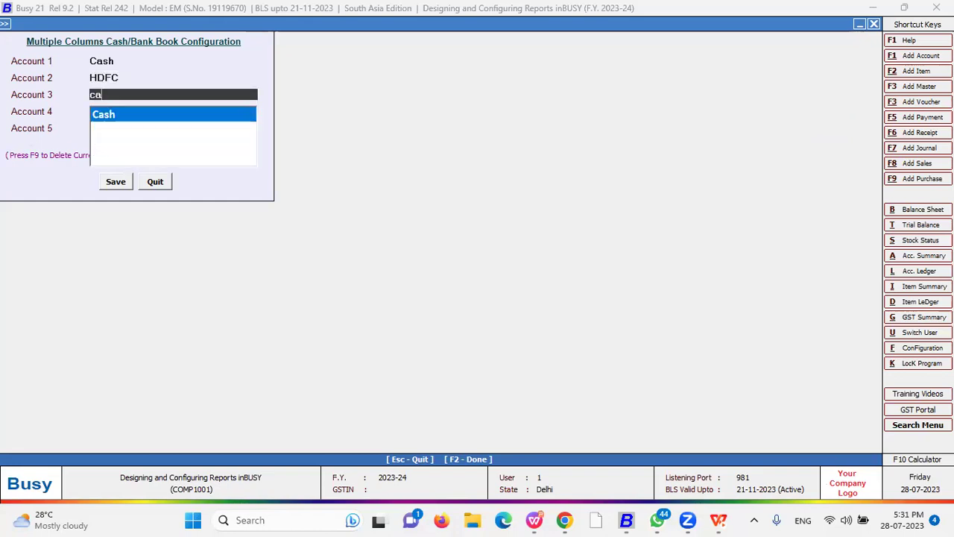
key(Down)
key(Down)
key(Return)
key(Return)
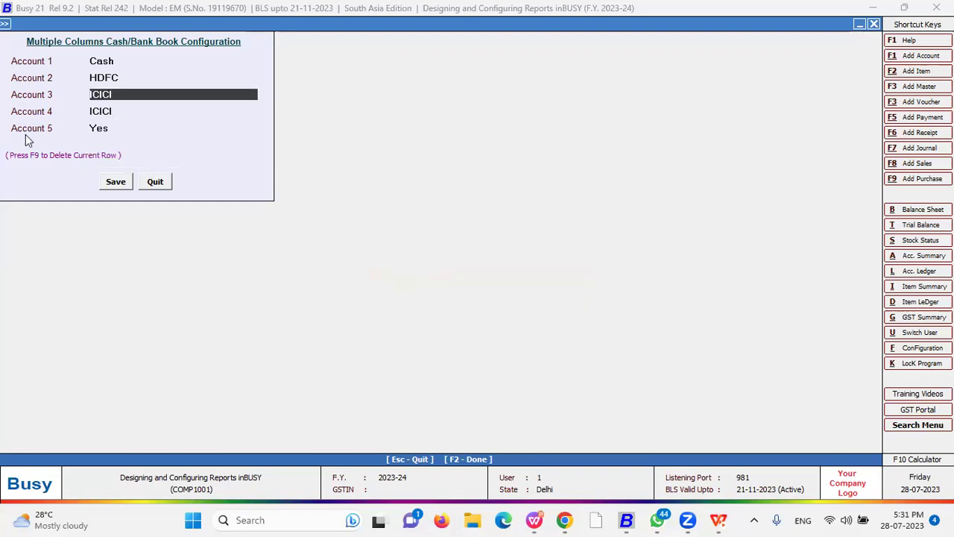
text(s)
key(Return)
key(Return)
key(Return)
key(Return)
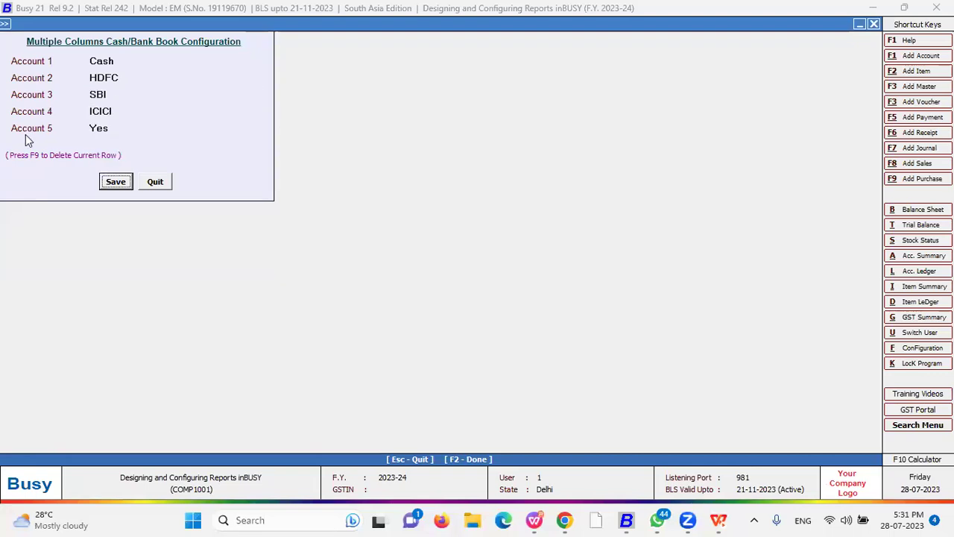
key(Down)
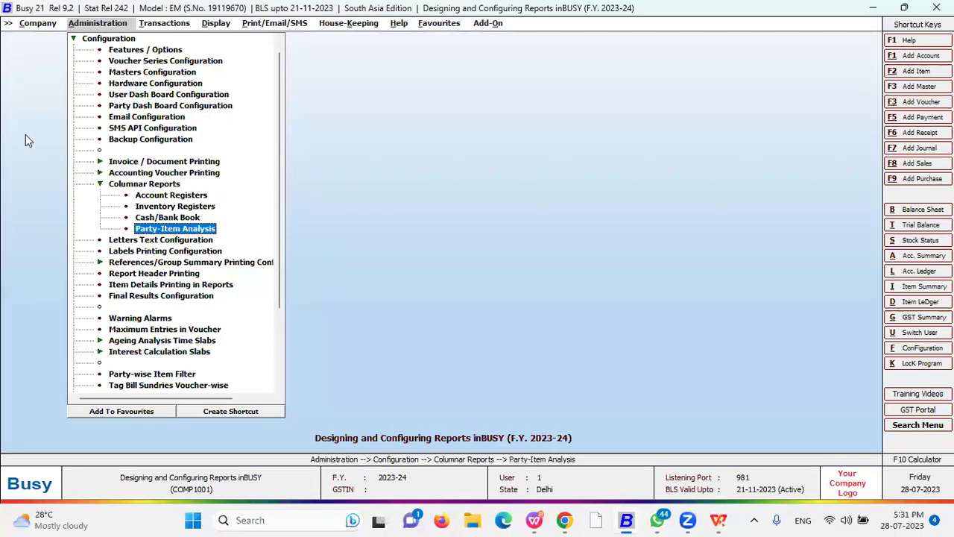
key(Return)
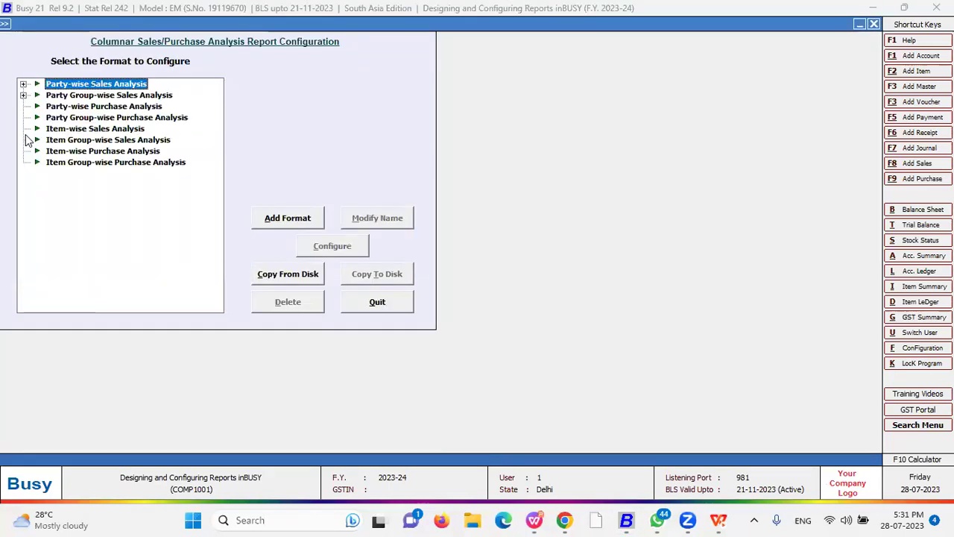
key(Down)
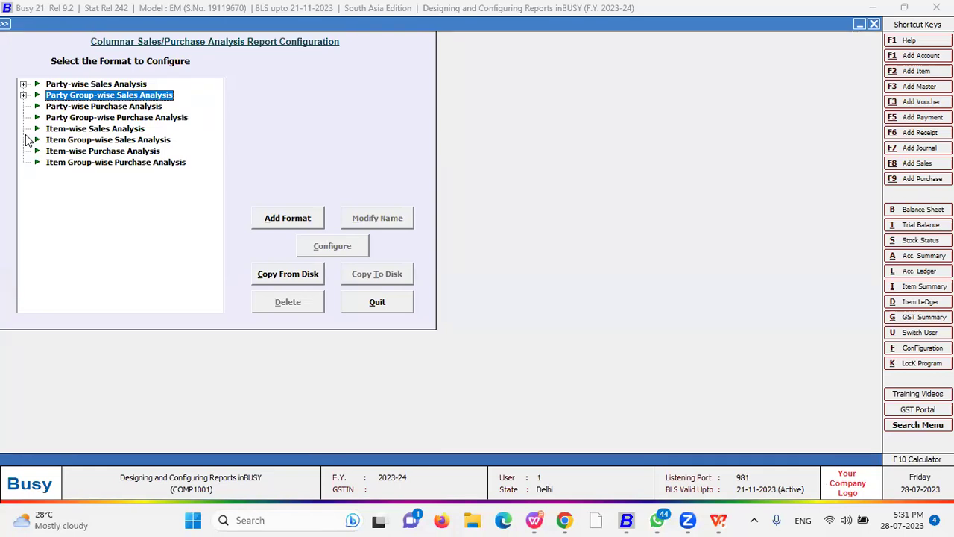
key(Up)
key(Right)
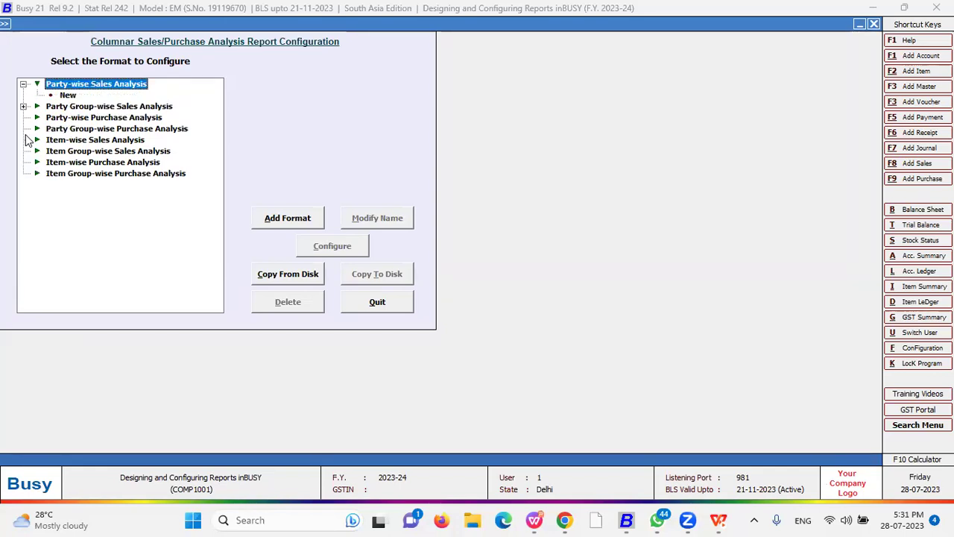
key(Escape)
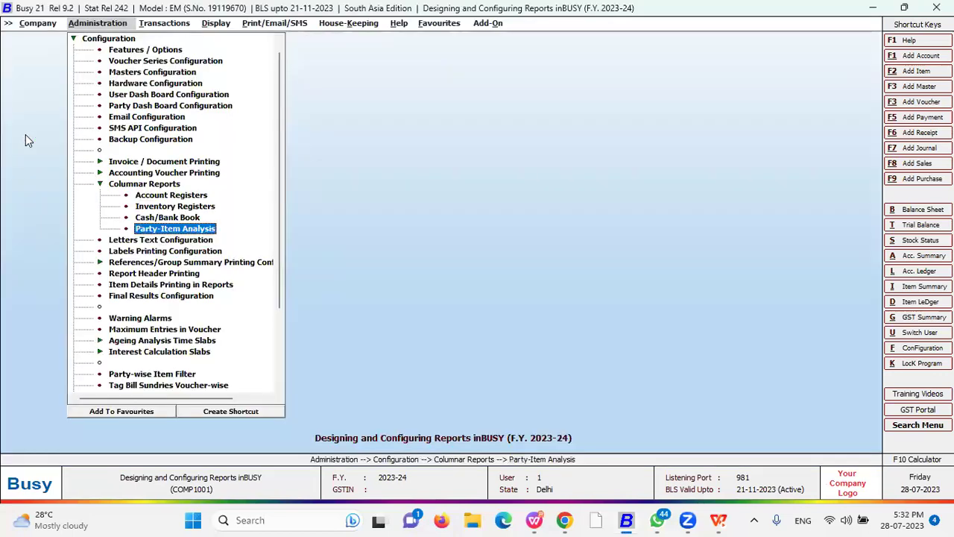
key(Up)
key(Up)
click(767, 194)
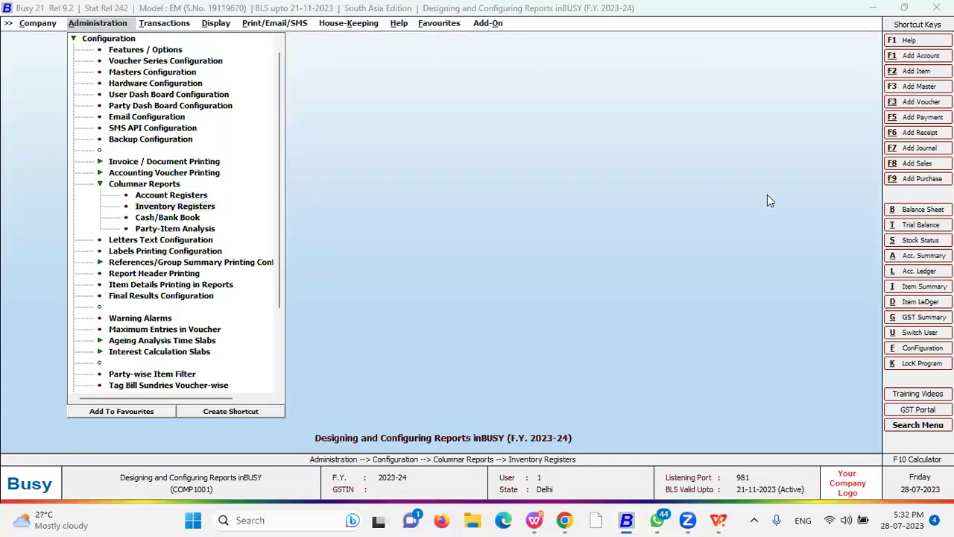
- Add a Sale Register format called New 1, then open format New's five-column body layout
double_click(189, 208)
key(Right)
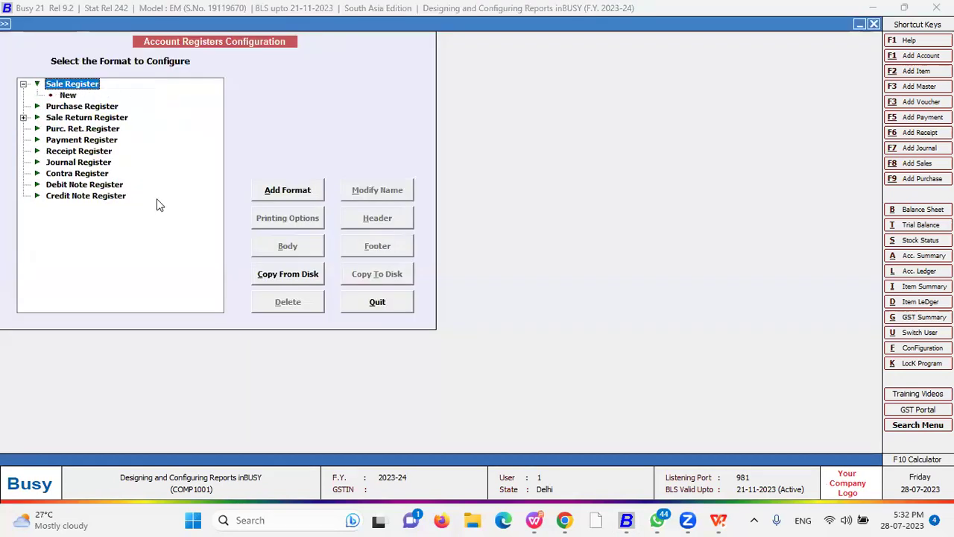
key(Down)
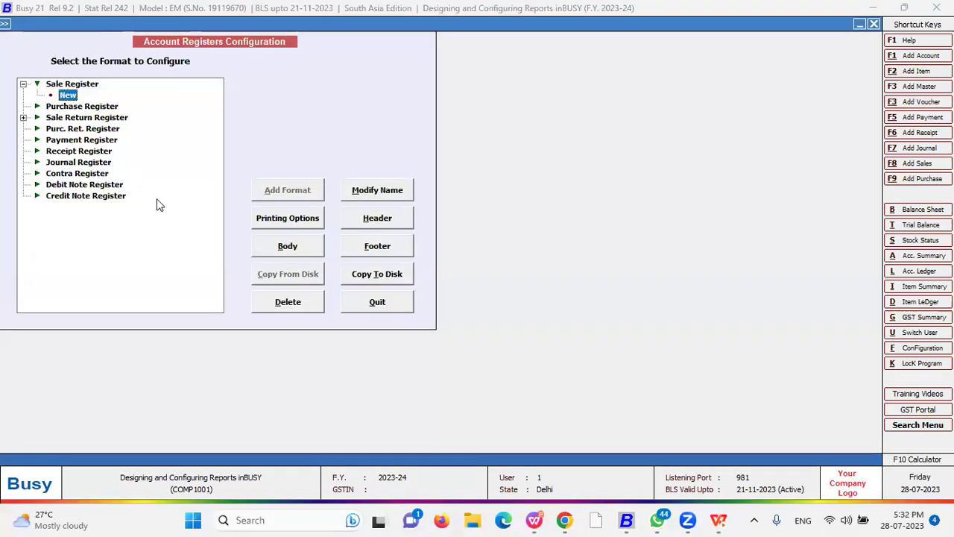
key(Up)
click(317, 191)
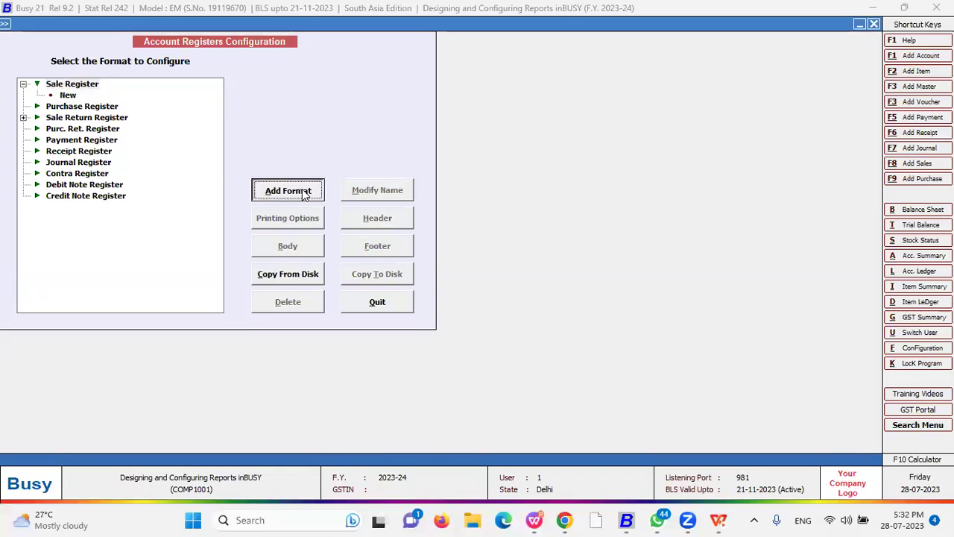
text(New 1)
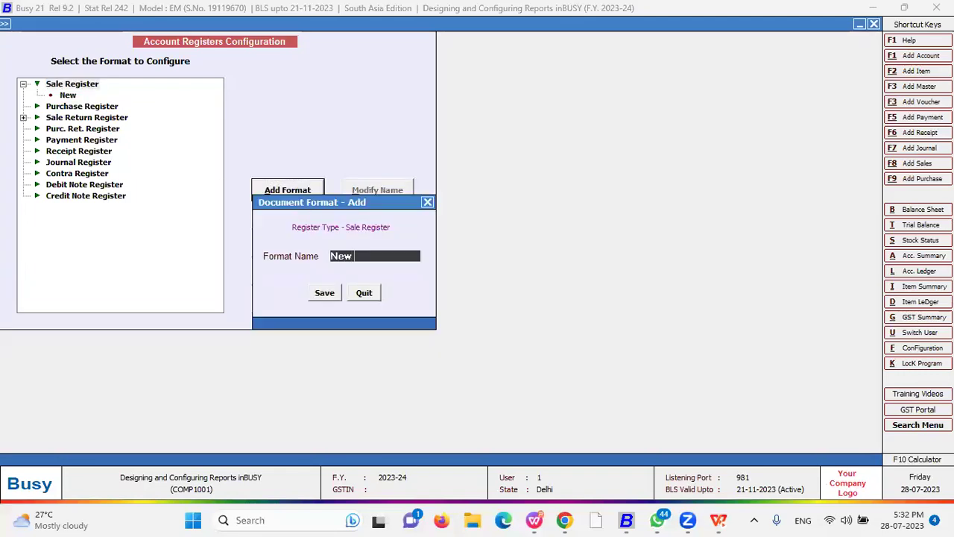
key(Return)
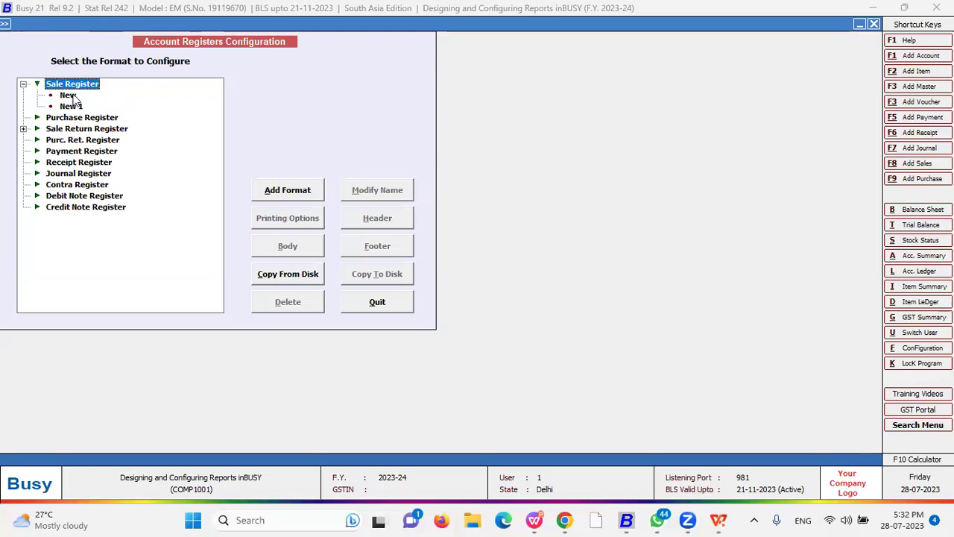
key(Down)
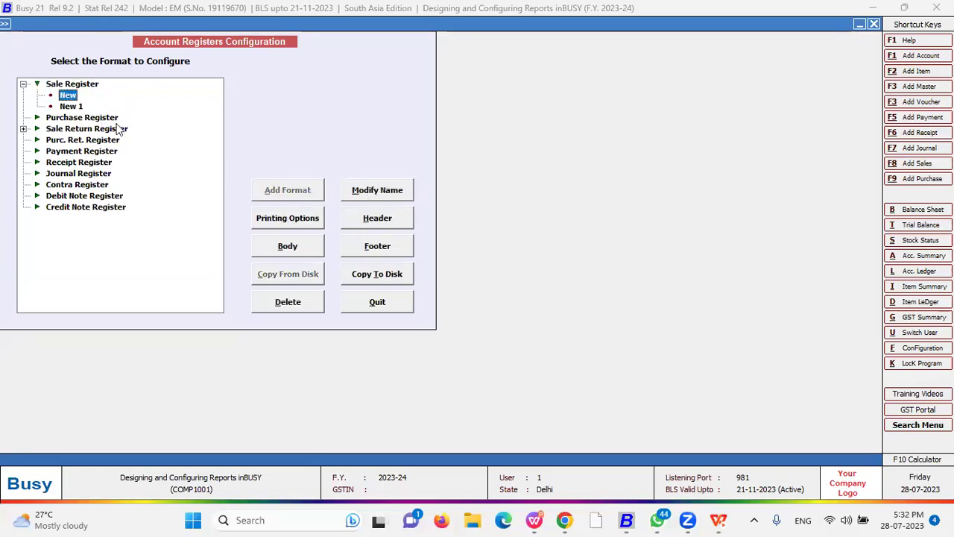
click(297, 248)
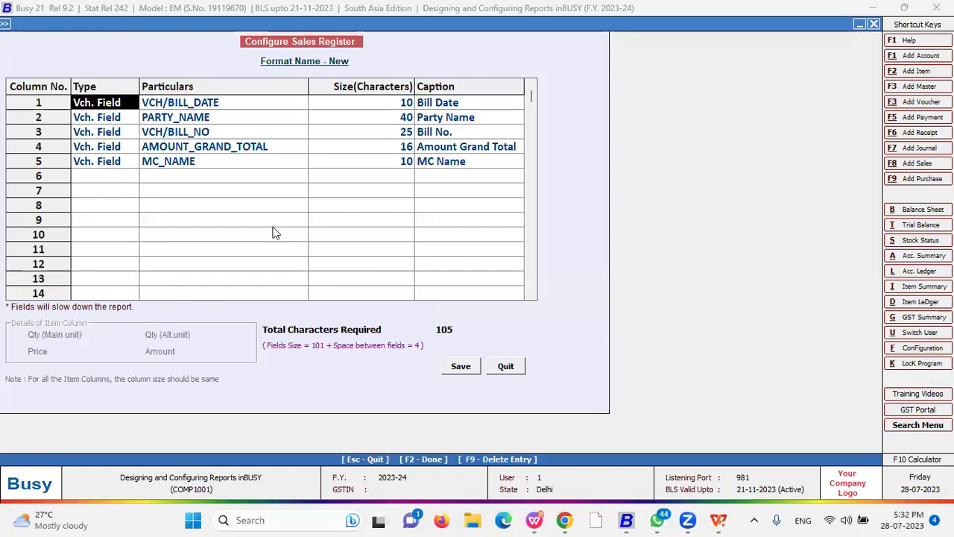
- Look over format New's existing column fields and sizes
key(Return)
key(Down)
key(Down)
key(Down)
key(Down)
key(Right)
key(Up)
key(Up)
key(Up)
key(Left)
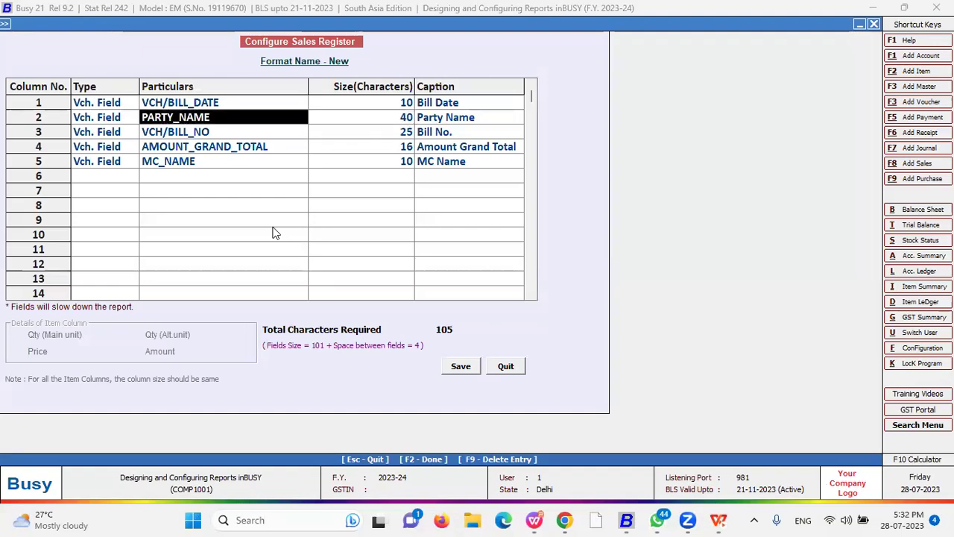
key(Up)
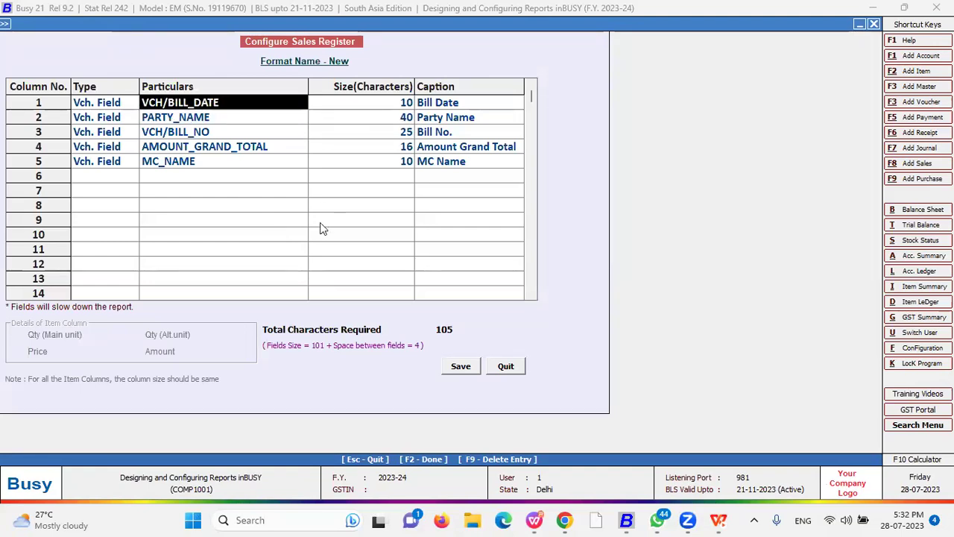
- Delete rows 5 to 2 (MC_NAME, Amount Grand Total, Bill No., Party Name), leaving Bill Date
click(84, 164)
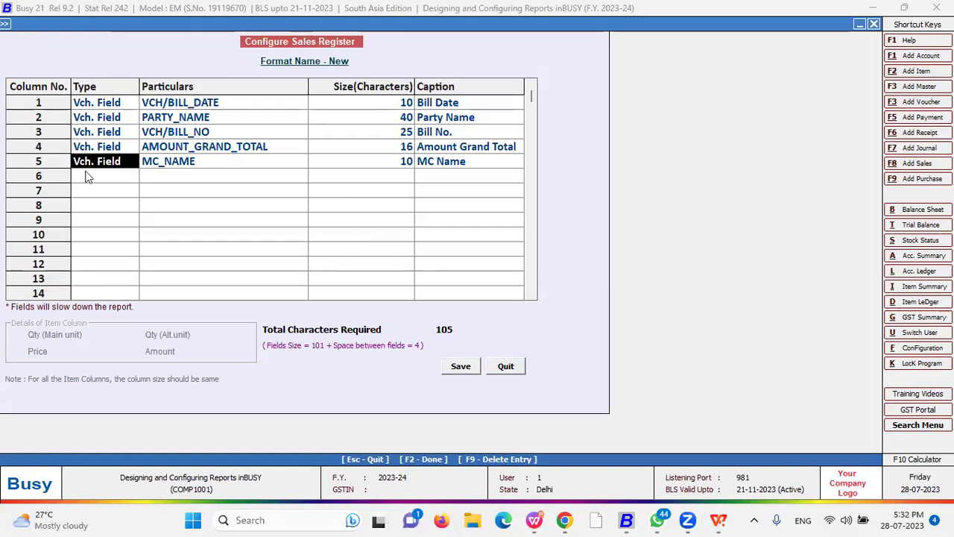
right_click(77, 169)
click(104, 176)
right_click(78, 149)
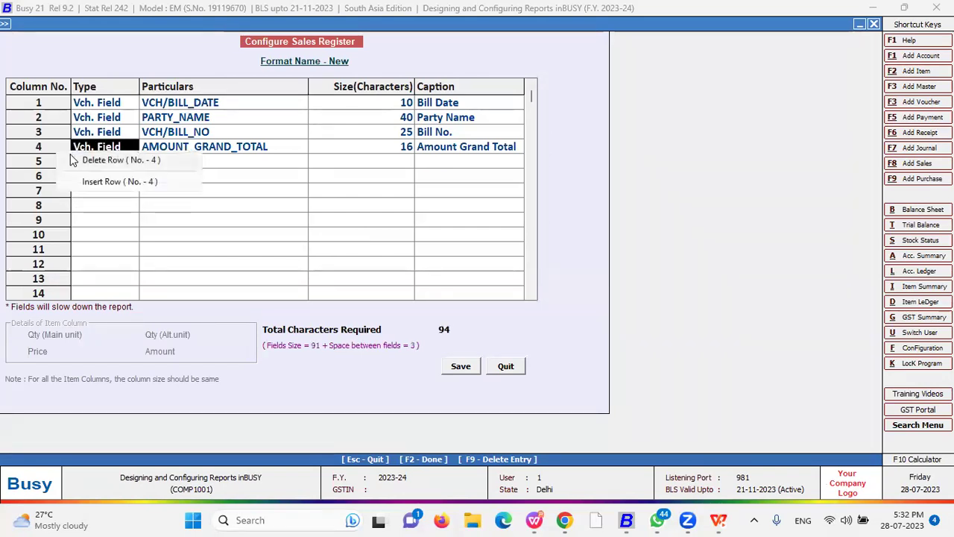
click(105, 158)
right_click(84, 137)
click(105, 147)
right_click(80, 118)
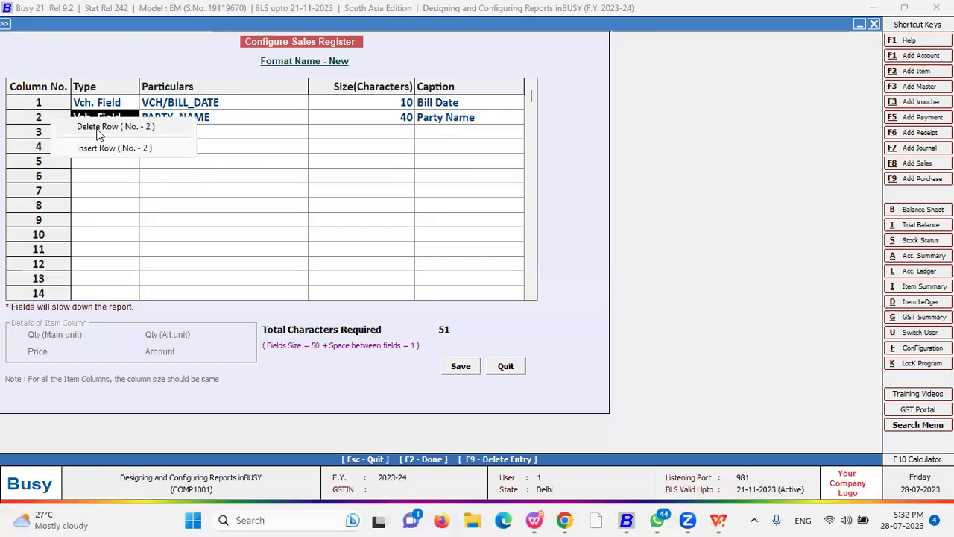
click(100, 126)
- Set row 2's column type to Vch. Field
click(161, 122)
key(Left)
key(Return)
key(Return)
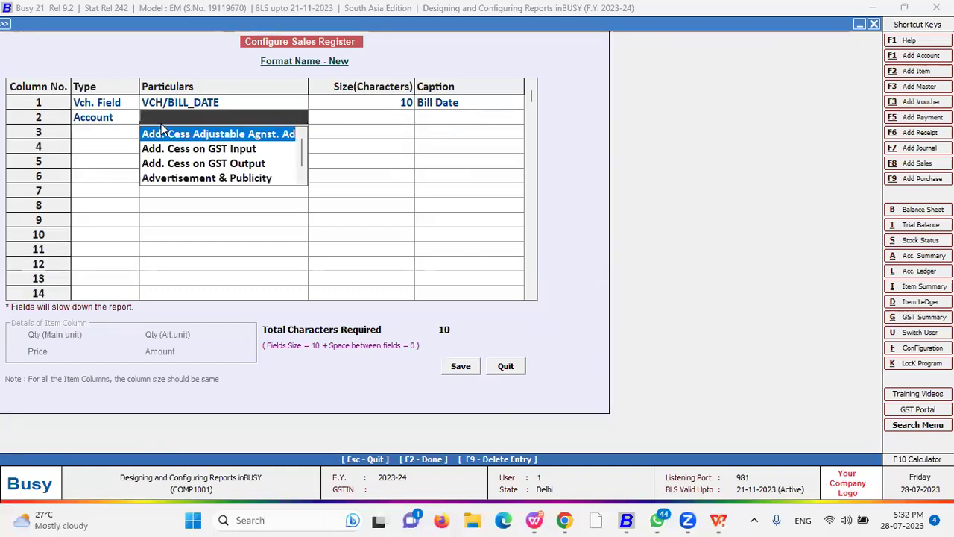
click(91, 121)
text(Vch. Field)
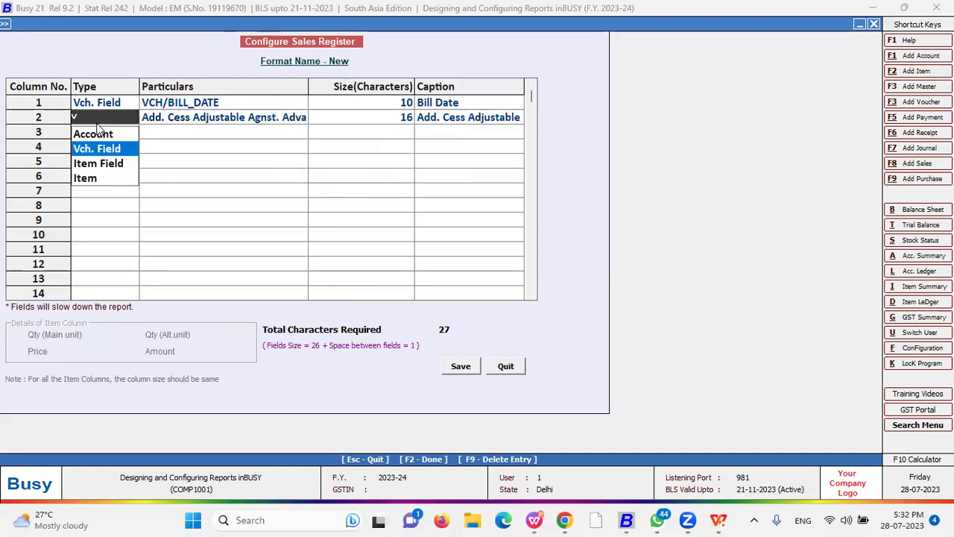
key(Return)
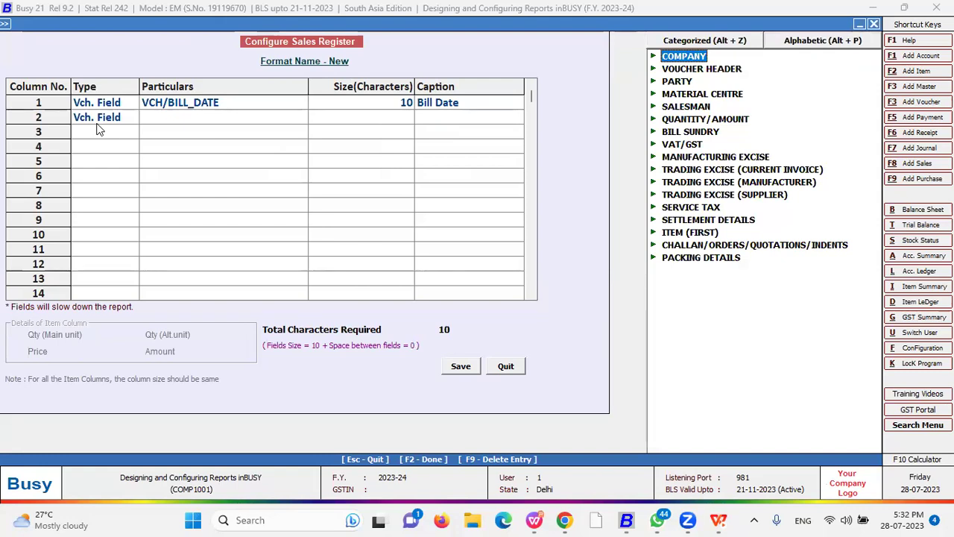
- Make row 2 the PARTY_NAME field, 20 characters wide, captioned Customer
key(Down)
key(Down)
key(Return)
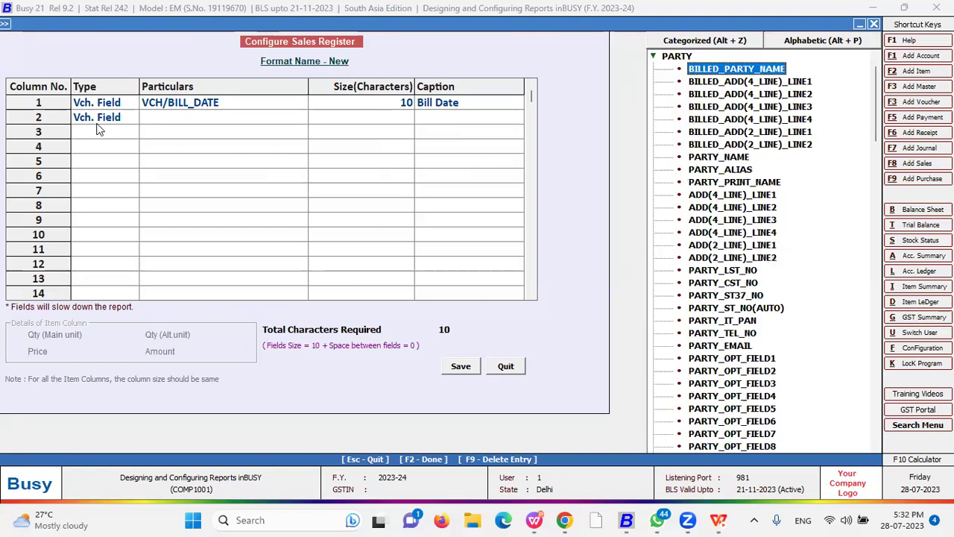
key(Down)
key(Down)
key(Down)
key(Down)
key(Down)
key(Down)
key(Down)
key(Down)
key(Down)
key(Down)
key(Down)
key(Down)
key(Down)
key(Down)
key(Down)
key(Down)
key(Down)
key(Down)
key(Down)
key(Up)
key(Up)
key(Up)
key(Up)
key(Up)
key(Up)
key(Up)
key(Up)
key(Up)
key(Up)
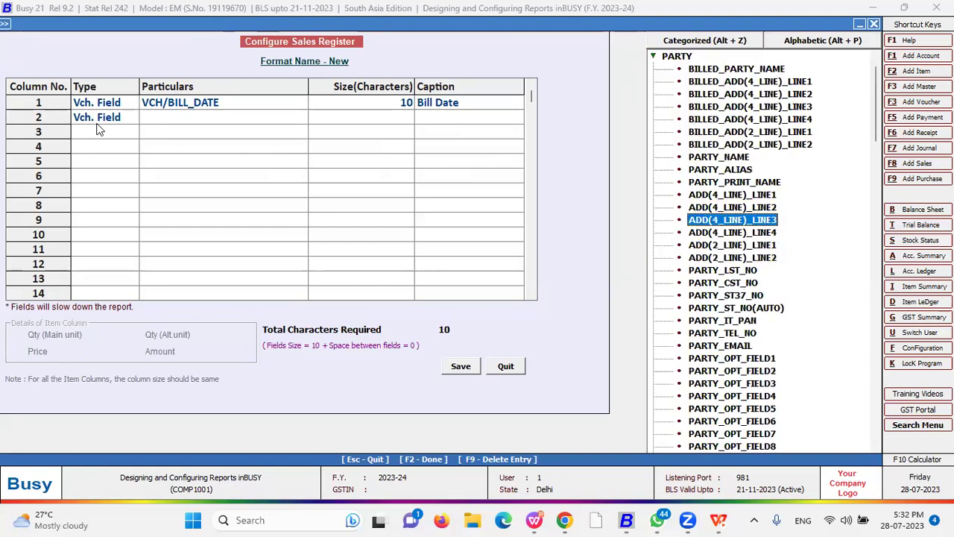
key(Up)
key(Return)
key(Return)
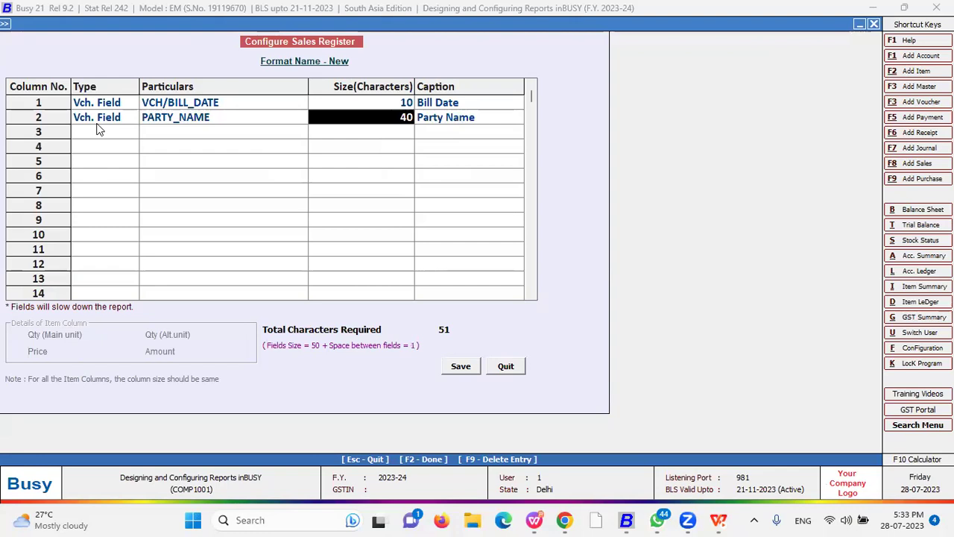
text(20)
key(Return)
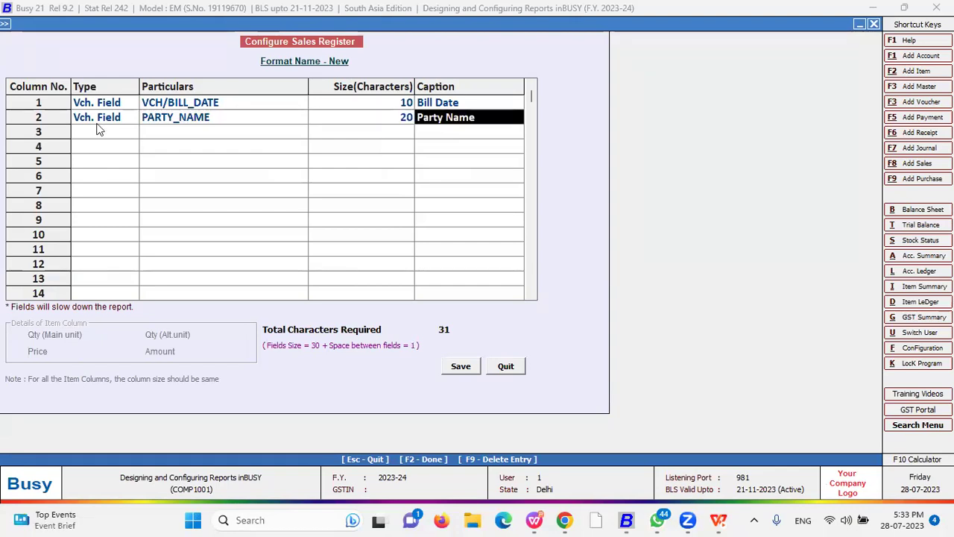
text(customer)
click(99, 130)
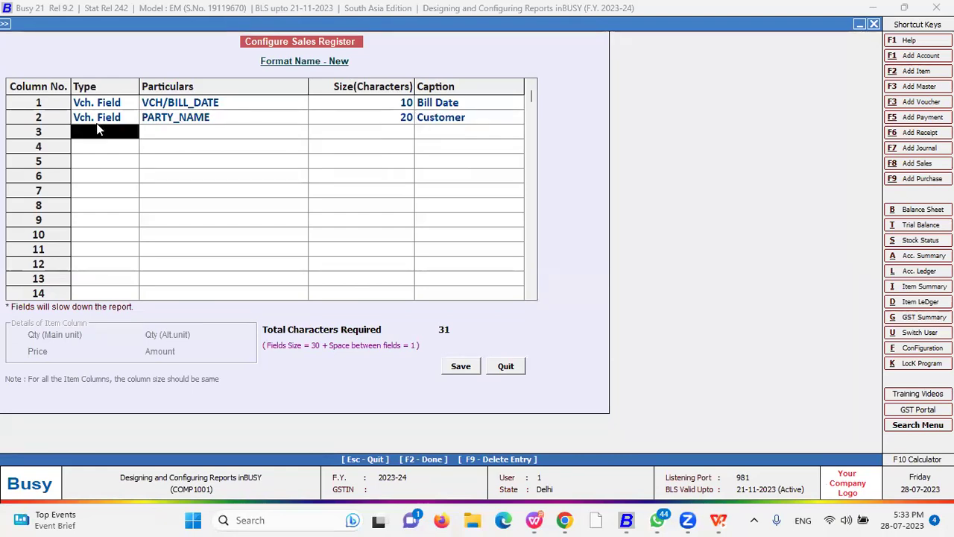
- Make row 3 a voucher field column showing PARTY_EMAIL with size 10
key(Down)
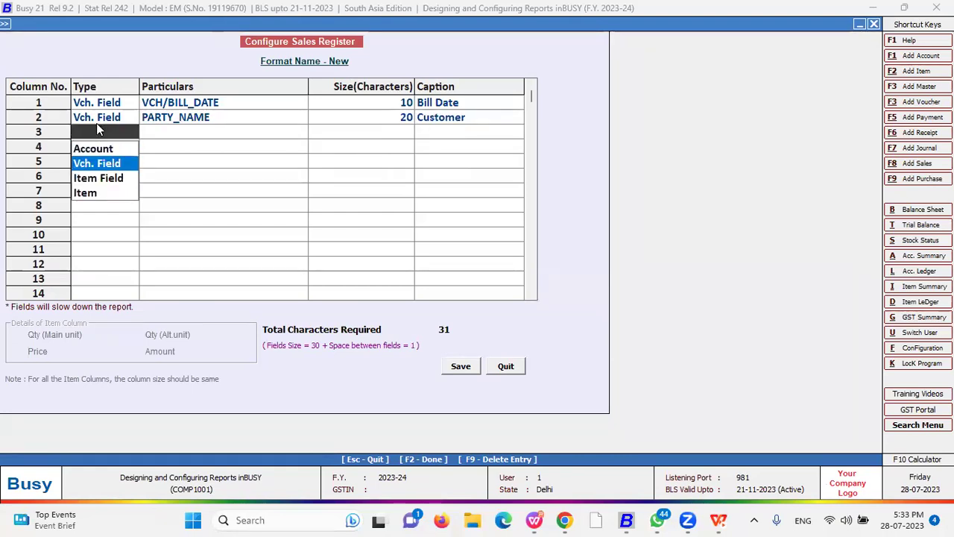
key(Return)
key(Down)
key(Down)
key(Down)
key(Down)
key(Down)
key(Down)
key(Down)
key(Down)
key(Down)
key(Down)
key(Down)
key(Down)
key(Down)
key(Down)
key(Down)
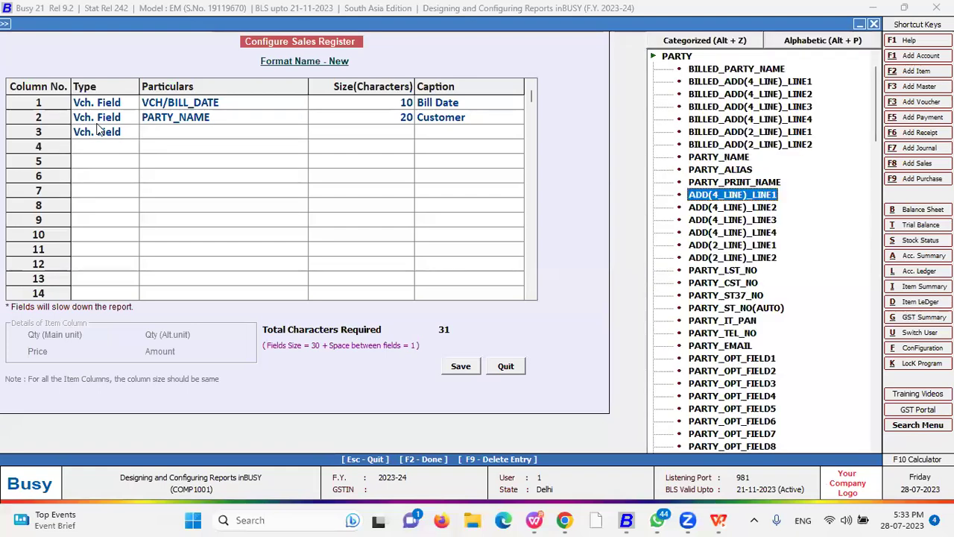
key(Return)
key(Return)
key(Return)
key(Left)
text(10)
key(Return)
key(Return)
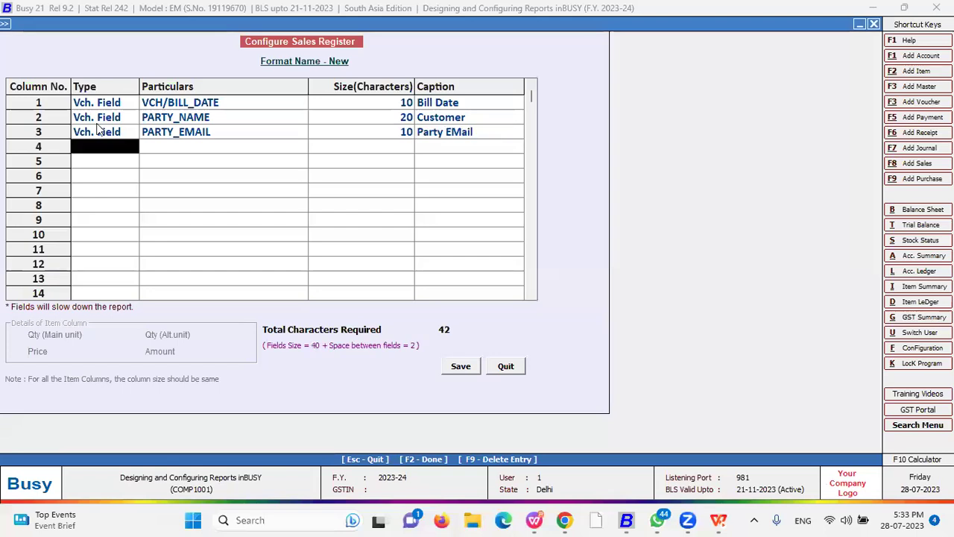
- Make row 4 an item field column showing ITEM_NAME
key(Down)
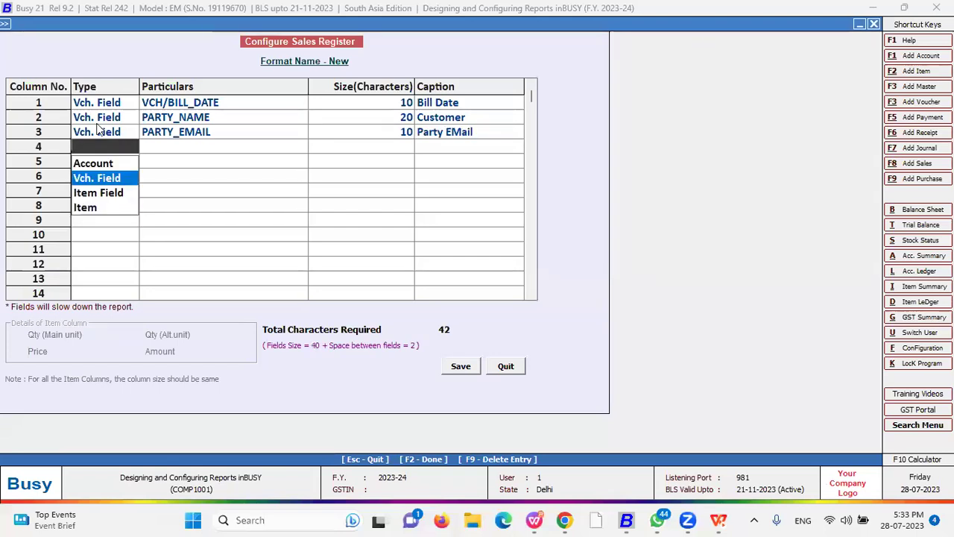
key(Down)
key(Return)
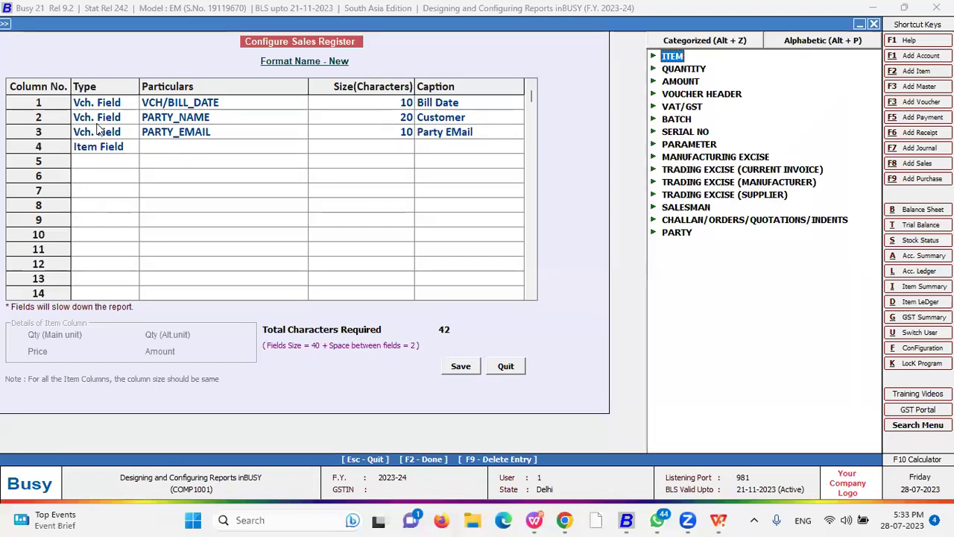
key(Down)
key(Down)
key(Down)
key(Down)
key(Down)
key(Up)
key(Up)
key(Up)
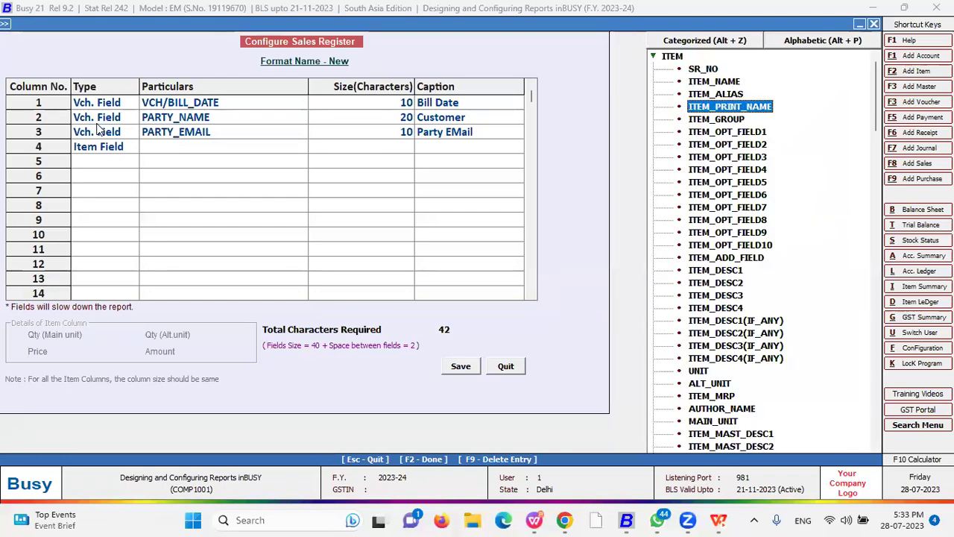
key(Return)
key(Return)
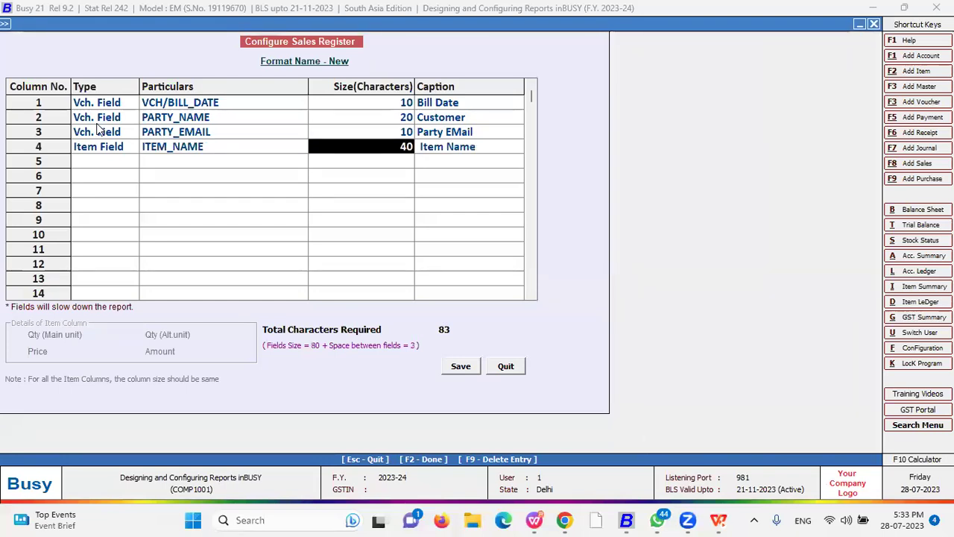
- Set row 5 to the QUANTITY field with size 10 and the Qty caption
key(Return)
key(Return)
key(Down)
key(Return)
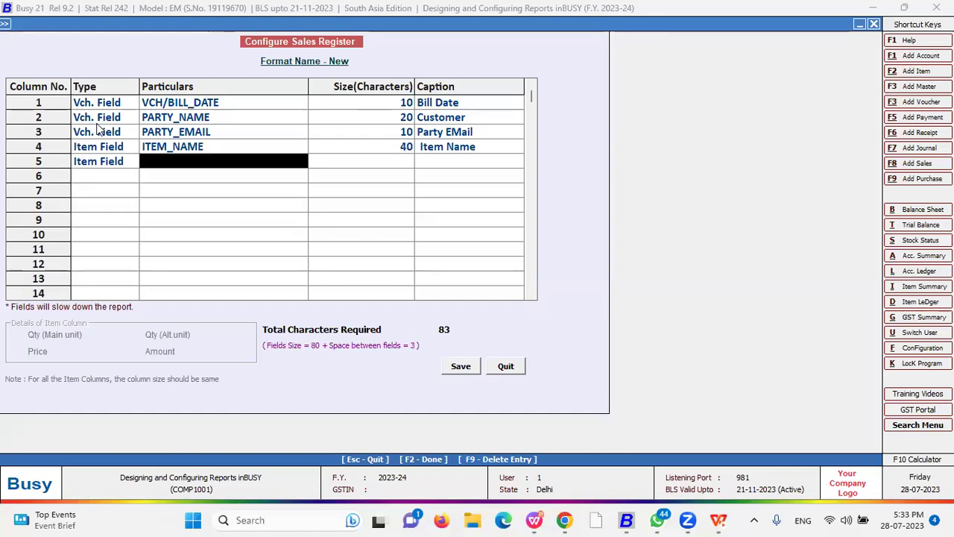
key(Down)
key(Down)
key(Up)
key(Up)
key(Up)
key(Up)
key(Left)
key(Down)
key(Right)
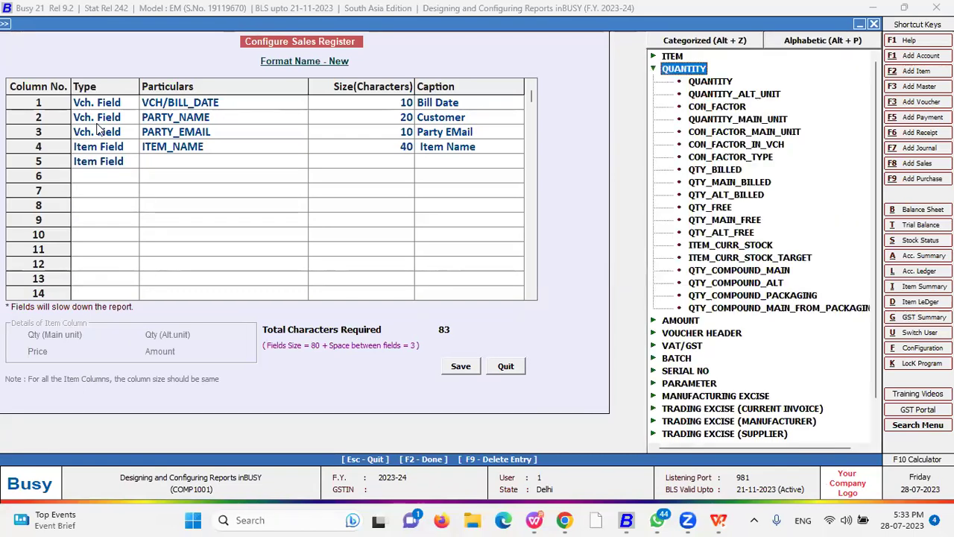
key(Down)
key(Return)
key(Return)
key(Return)
key(Left)
text(1)
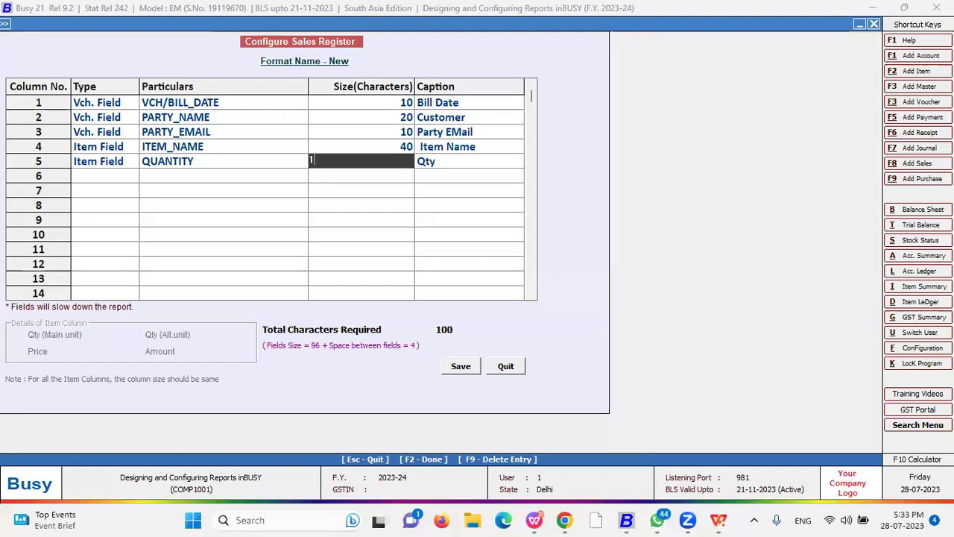
text(0)
key(Return)
key(Return)
key(Up)
key(Right)
key(Right)
key(Right)
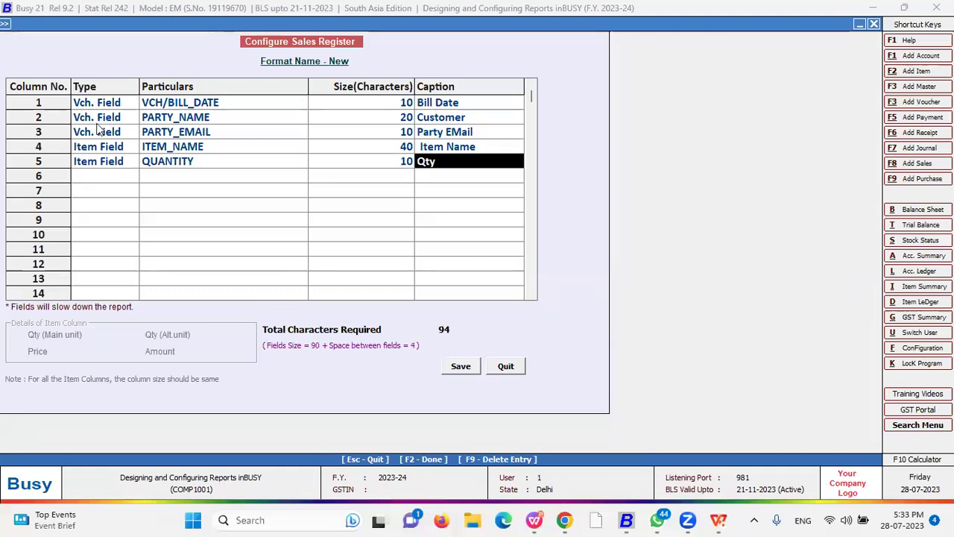
key(Return)
- Add PRICE from the AMOUNT group as row 6, 16 wide, captioned Price
key(Return)
key(Down)
key(Return)
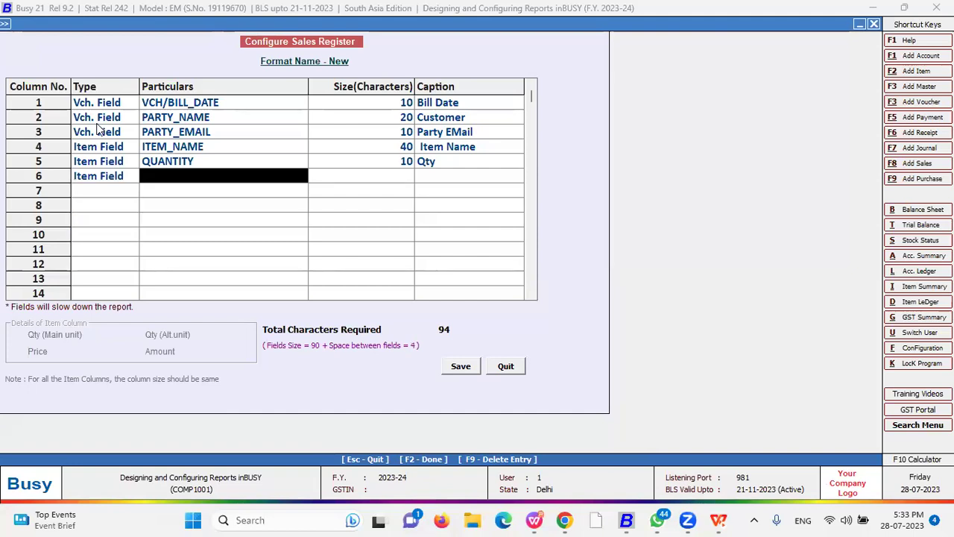
key(Left)
key(Left)
key(Down)
key(Down)
key(Up)
key(Up)
key(Right)
key(Down)
key(Down)
key(Up)
key(Left)
key(Left)
key(Down)
key(Down)
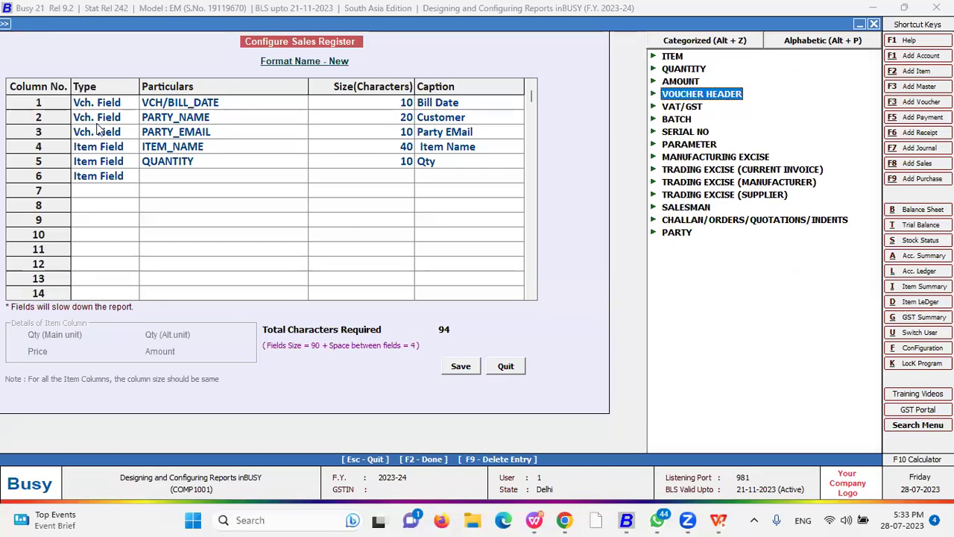
key(Up)
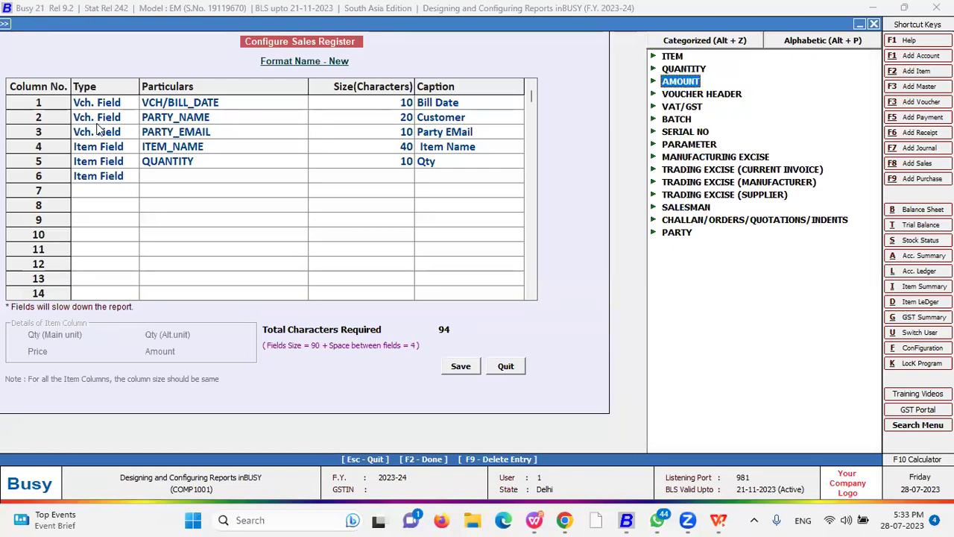
key(Right)
key(Down)
key(Down)
key(Down)
key(Return)
key(Return)
key(Return)
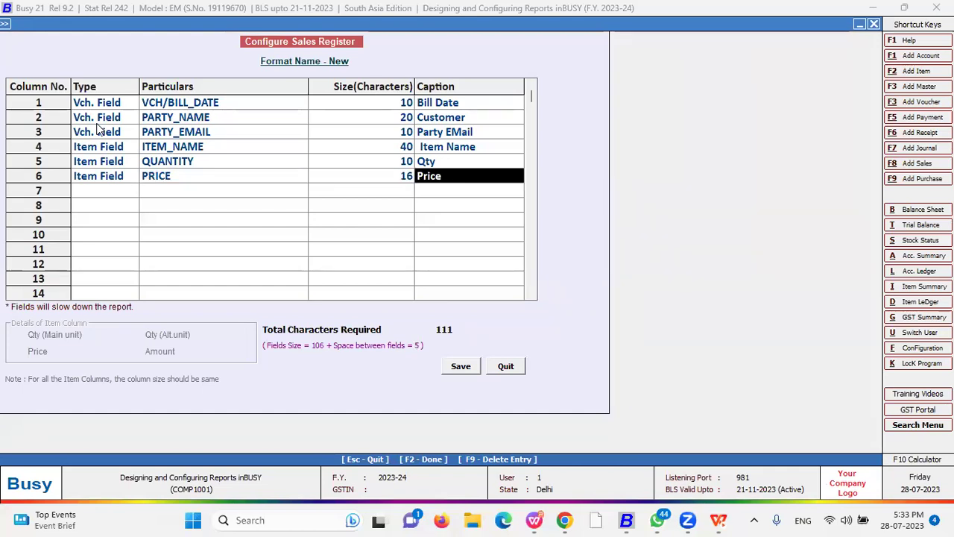
key(Return)
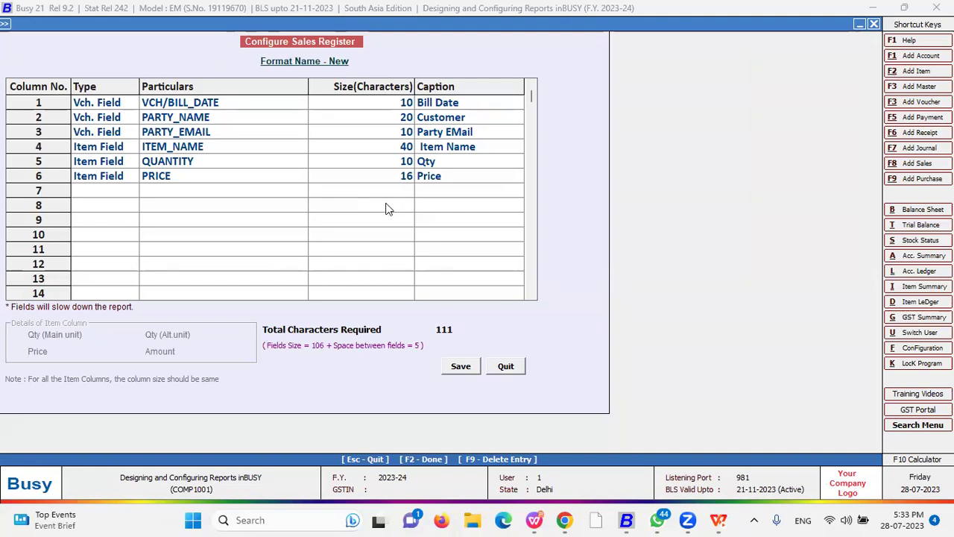
- Scroll through the six-column grid to check it, then save the format
click(458, 327)
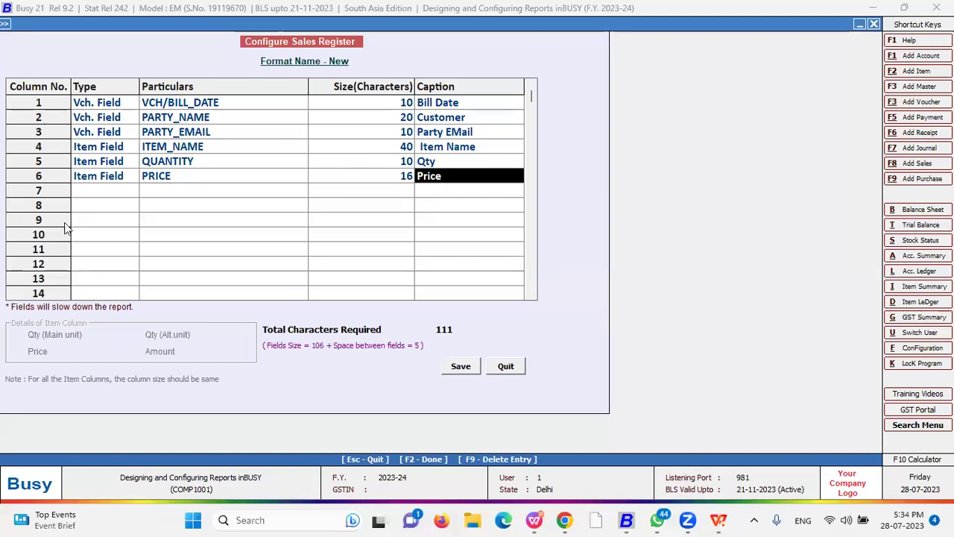
drag(531, 99, 527, 313)
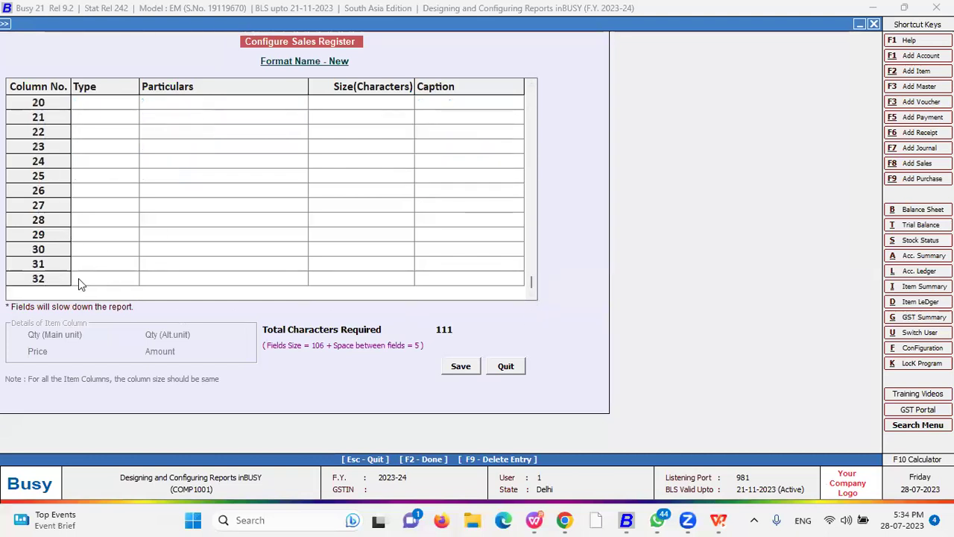
drag(532, 284, 530, 108)
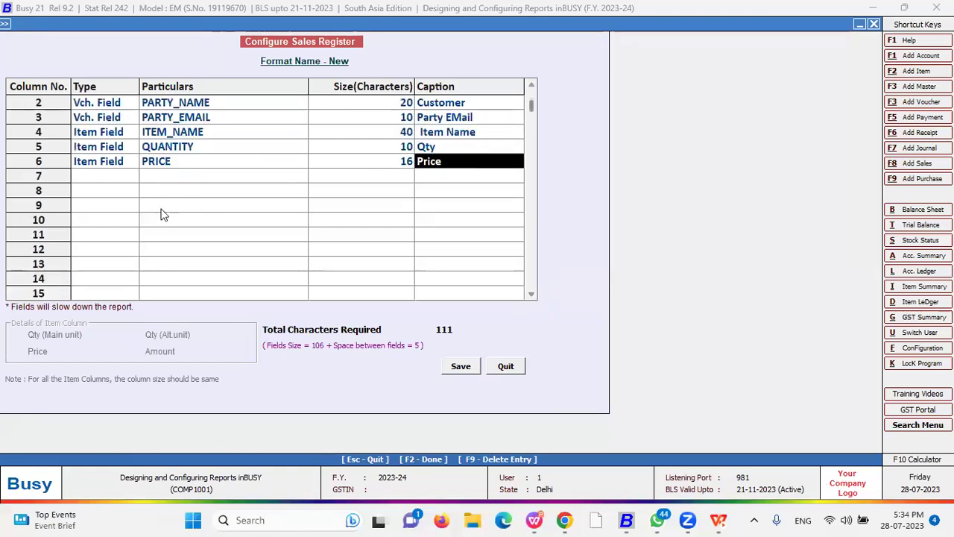
click(460, 367)
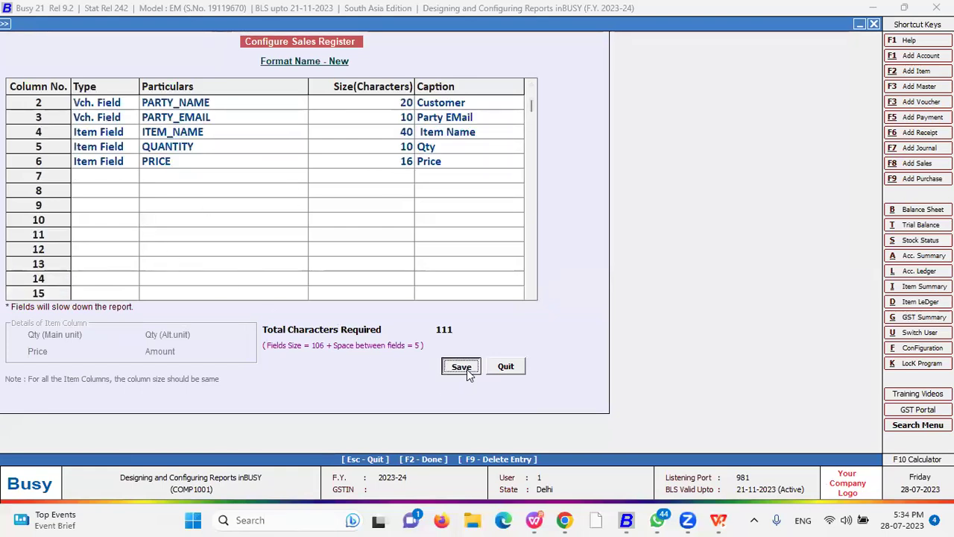
- Browse Sale Register formats New and New 1, then move on to Sale Return Register
key(Down)
key(Up)
key(Down)
key(Up)
key(Down)
key(Down)
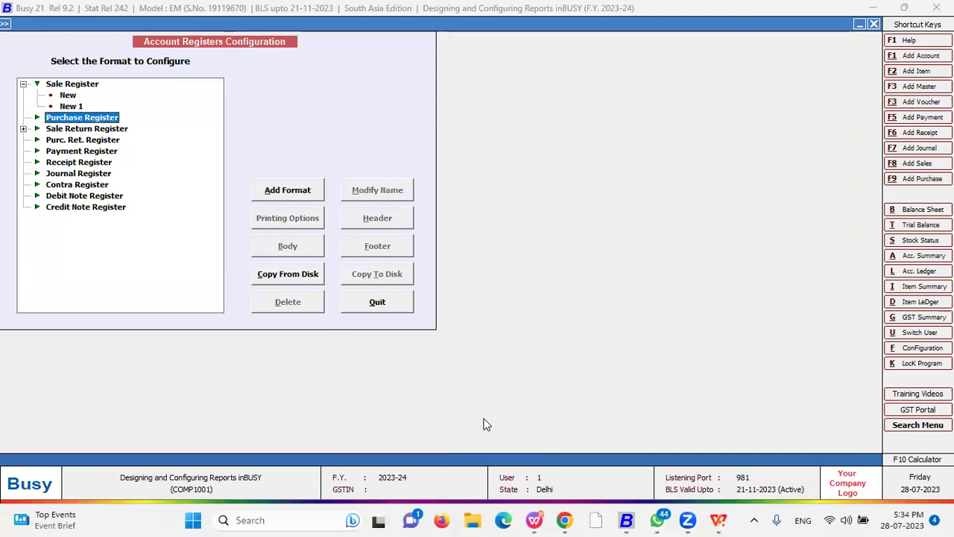
key(Down)
- Check the Sale Return register format, then view the inventory Sale Register format New
key(Right)
key(Down)
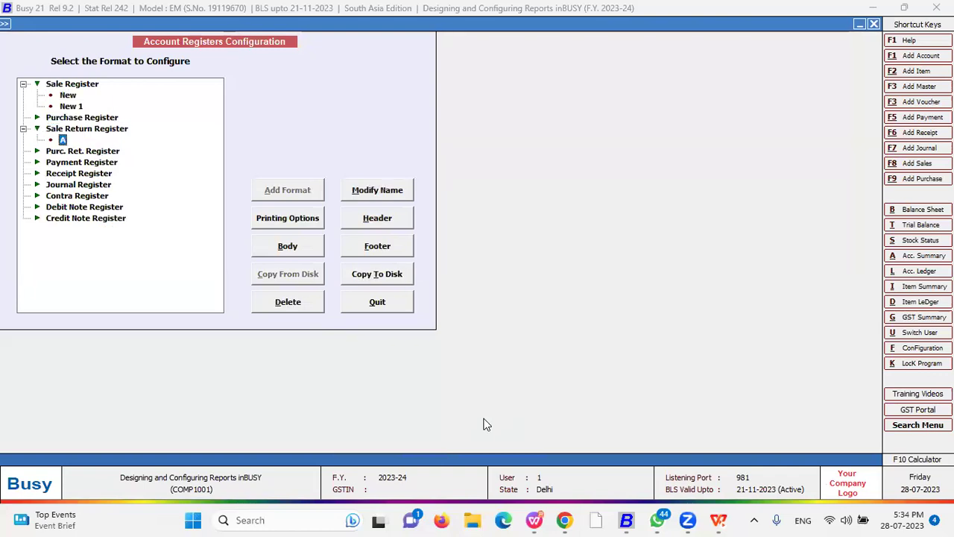
key(Down)
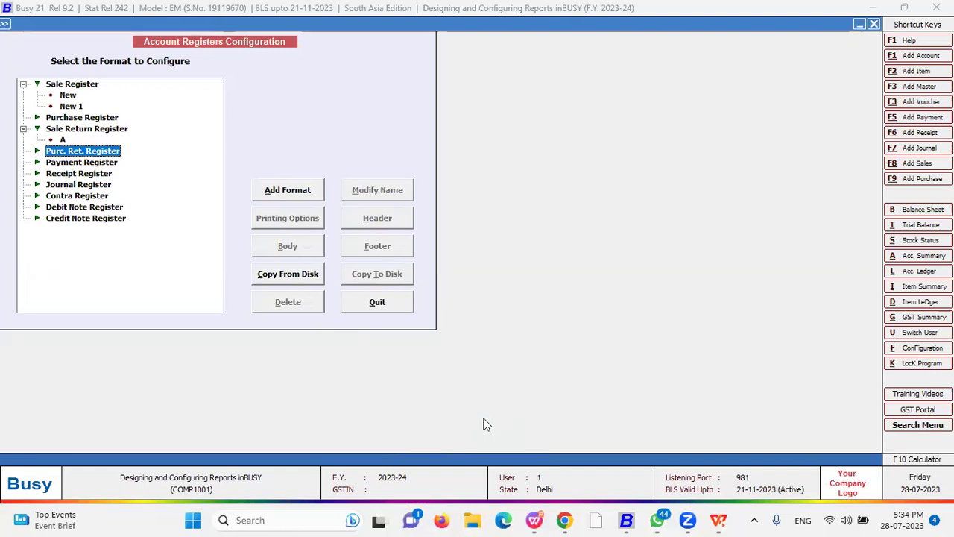
key(Escape)
key(Down)
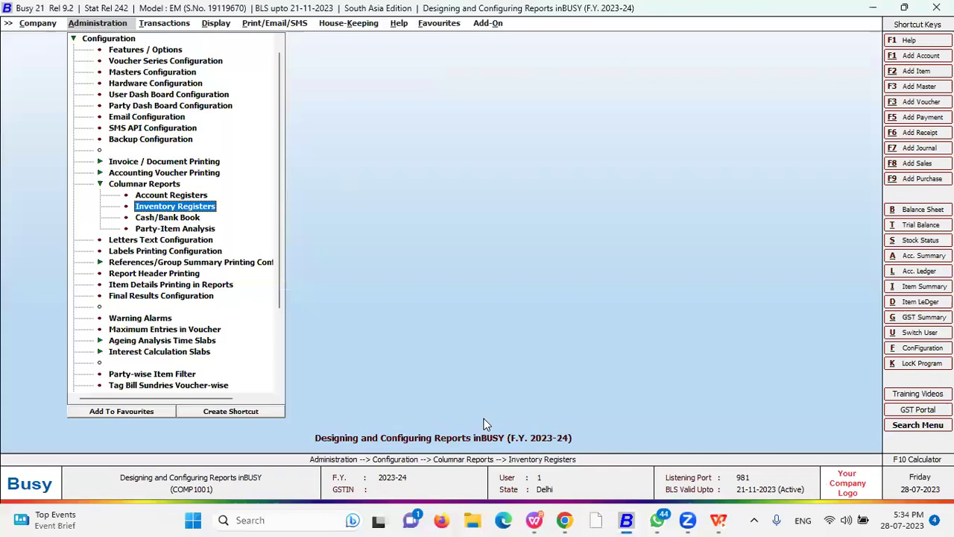
key(Return)
key(Down)
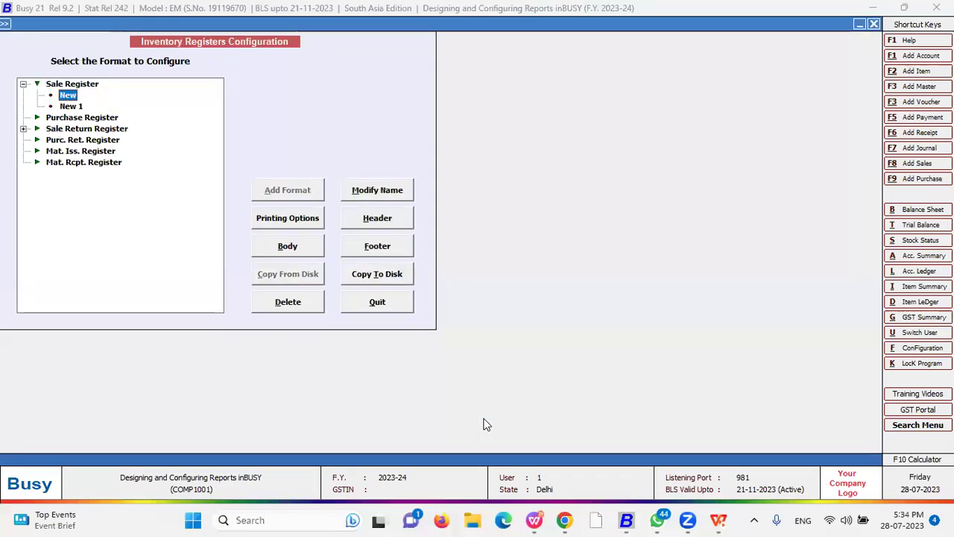
key(Escape)
- Recheck account register format New and inventory register format New 1
key(Up)
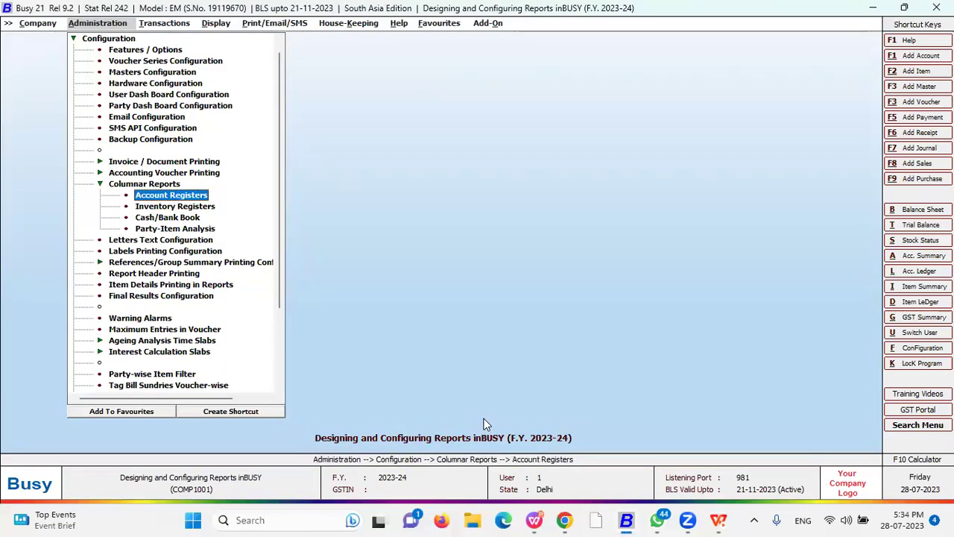
key(Return)
key(Down)
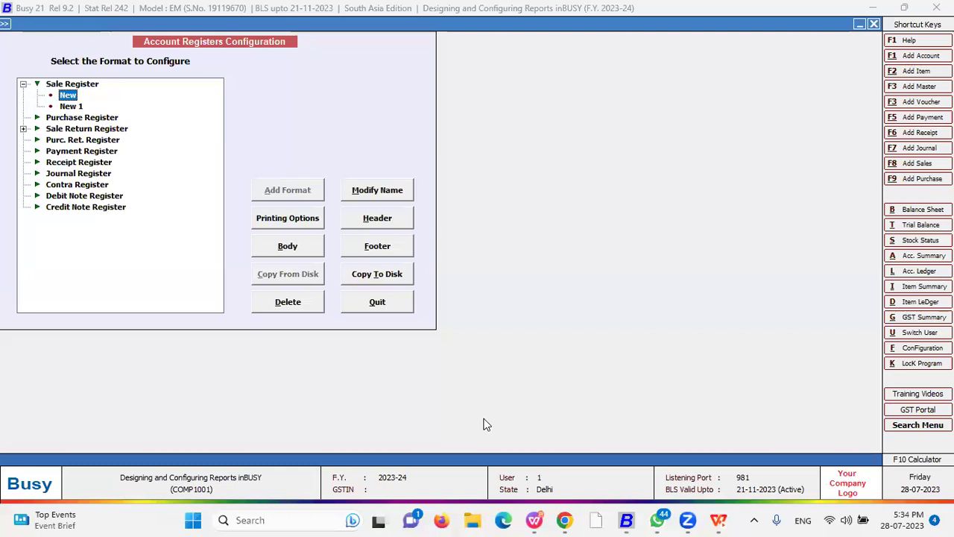
key(Escape)
key(Down)
key(Return)
key(Down)
key(Down)
key(Escape)
- Open the multi-column Cash/Bank Book configuration settings
key(Down)
key(Down)
key(Down)
key(Up)
key(Up)
key(Return)
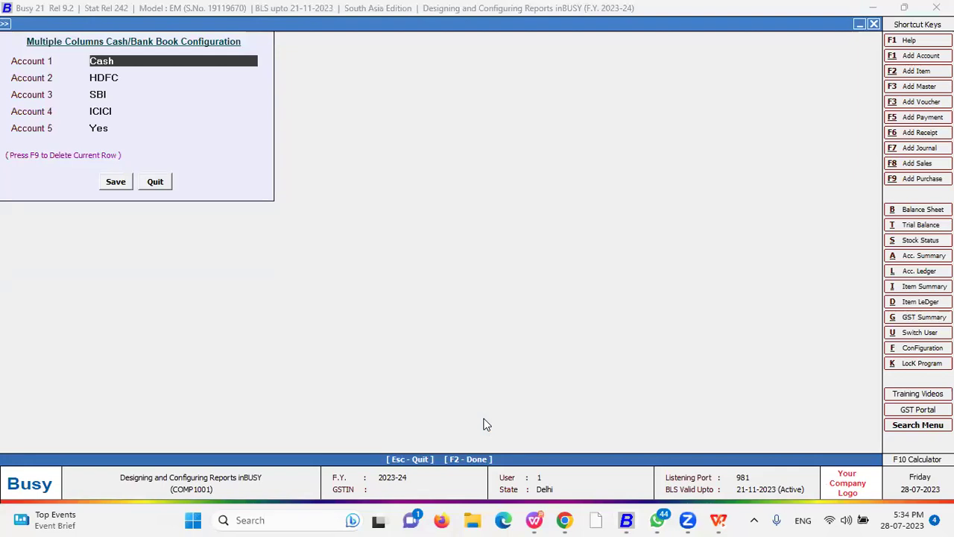
- Open the item column setup of Party-wise Sales Analysis format New
key(Escape)
key(Down)
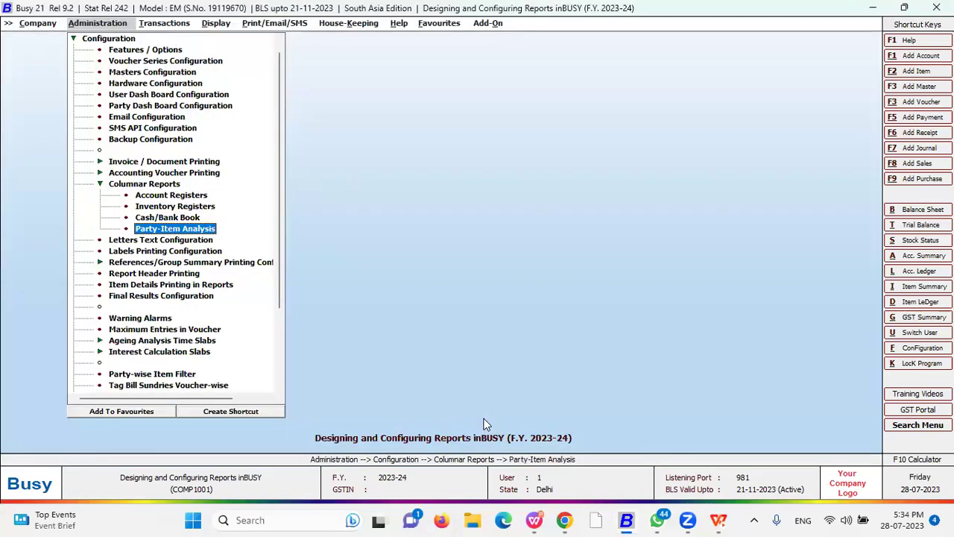
key(Return)
key(Down)
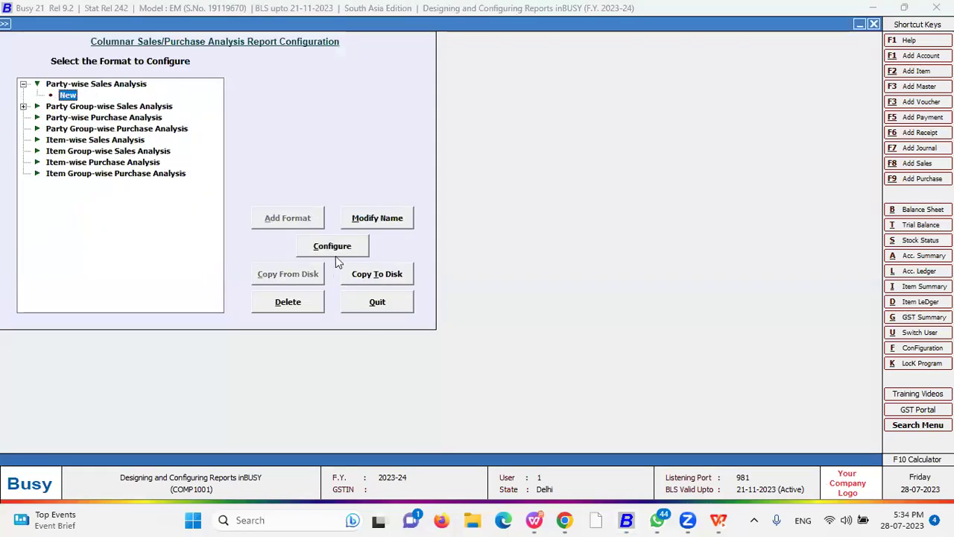
click(332, 246)
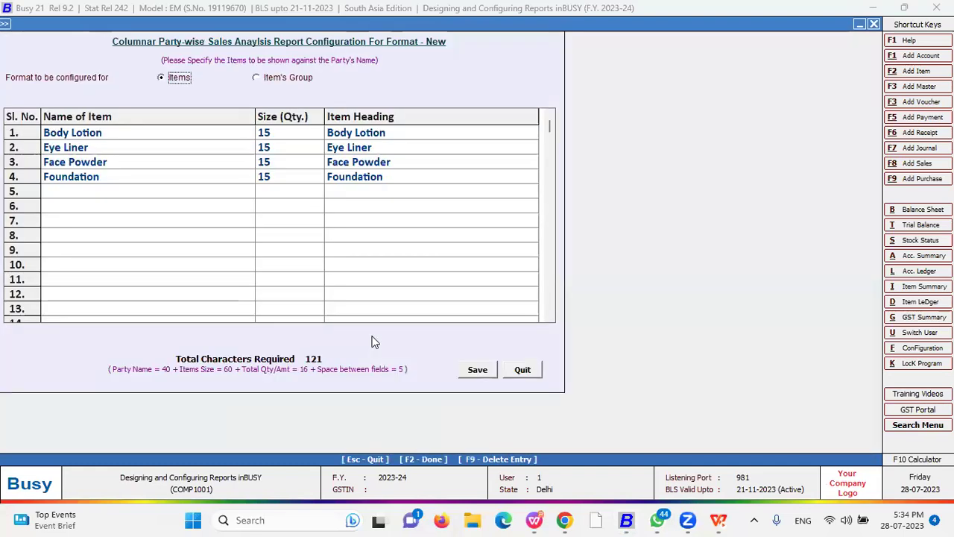
- Review Body Lotion, Eye Liner, Face Powder and Foundation columns at 15 each, then save and exit
key(Return)
key(Return)
key(Return)
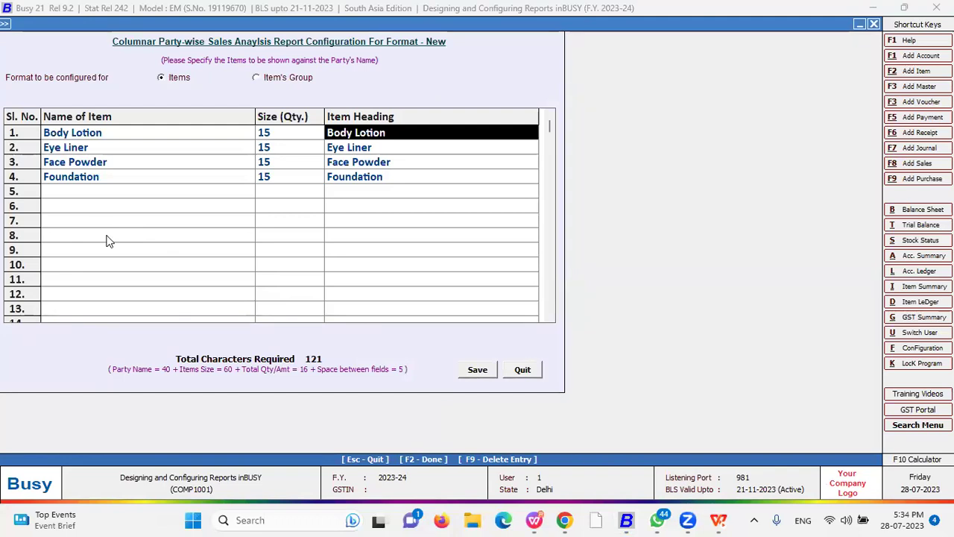
key(Left)
key(Left)
key(Down)
key(Right)
key(Up)
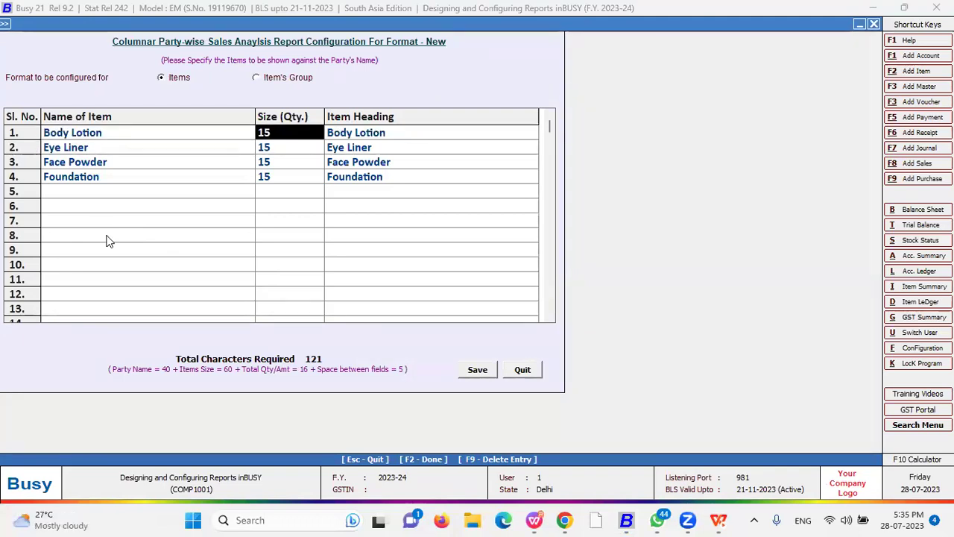
key(Left)
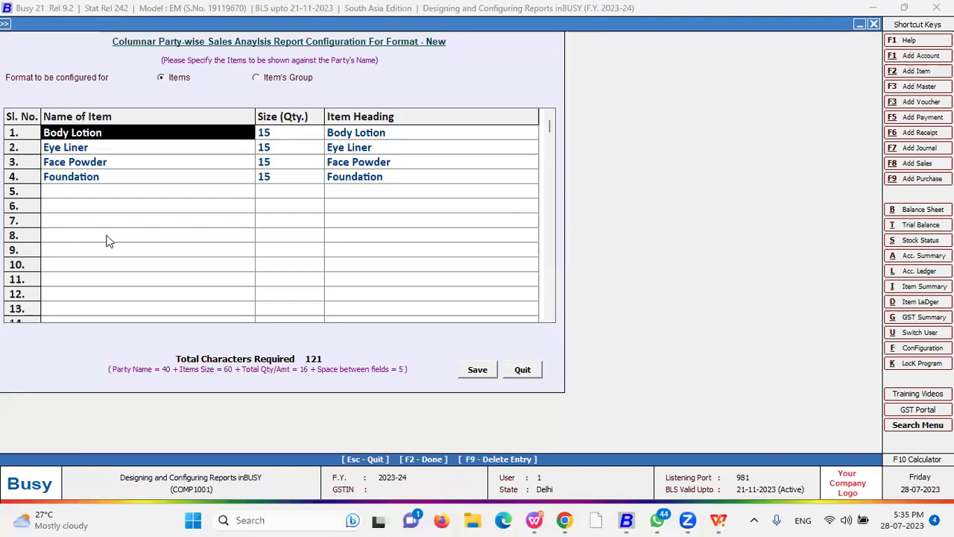
key(Right)
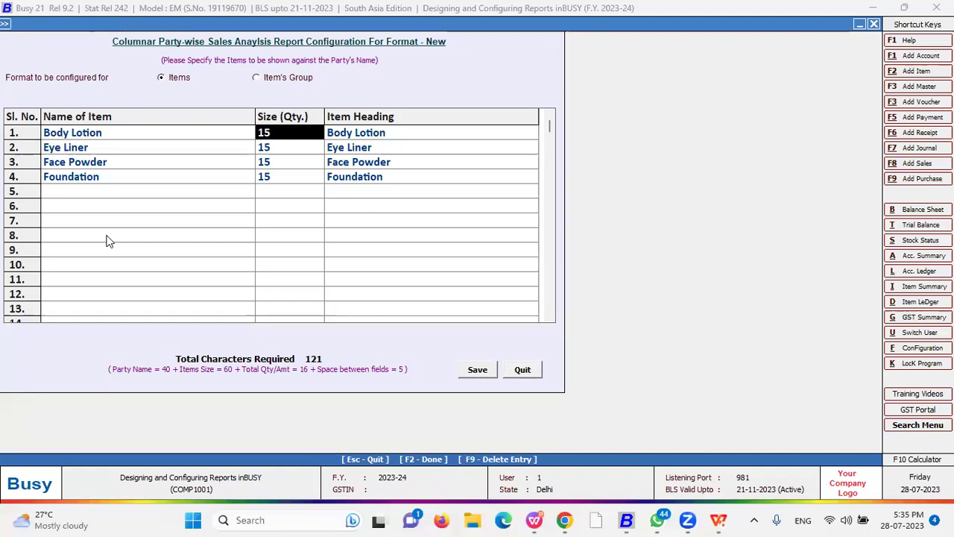
key(Right)
key(Return)
key(Return)
key(Return)
key(Return)
key(Return)
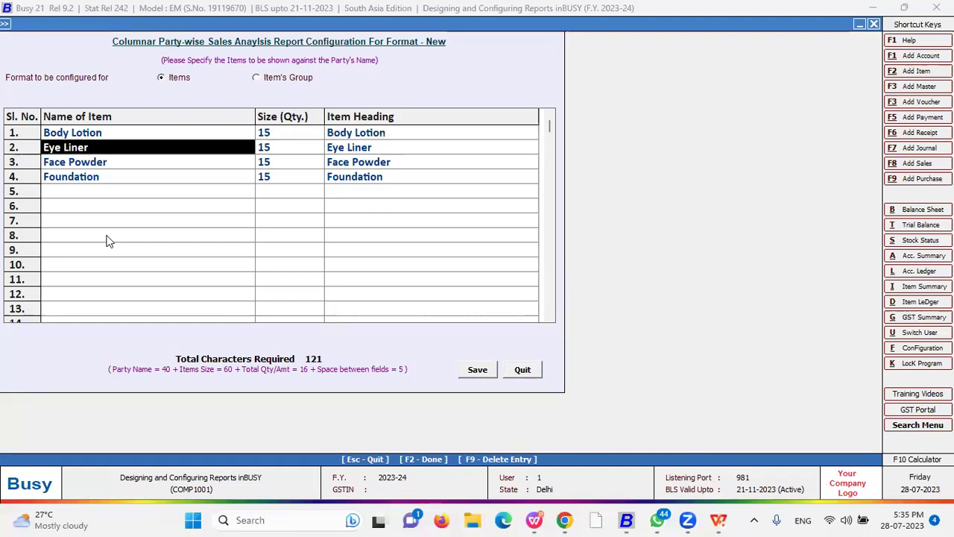
key(F2)
key(Return)
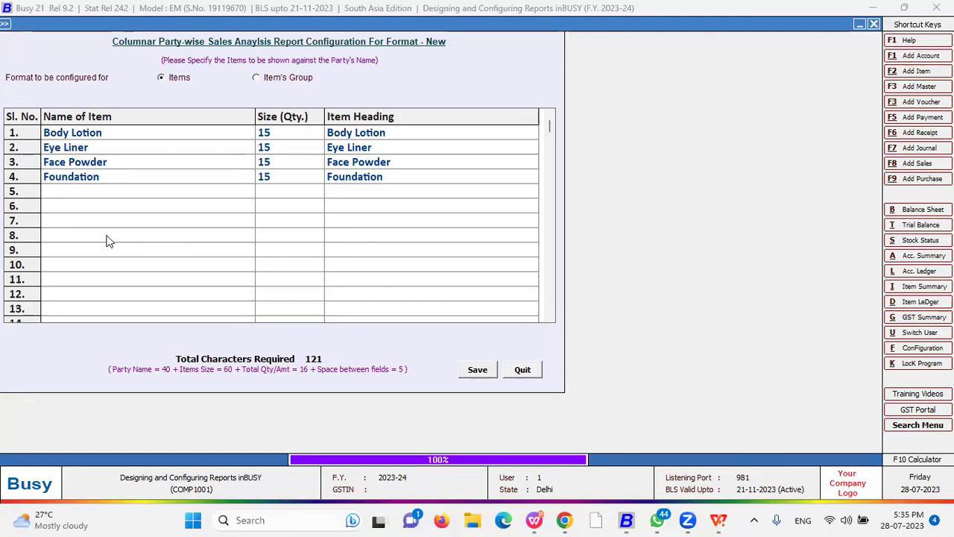
key(Escape)
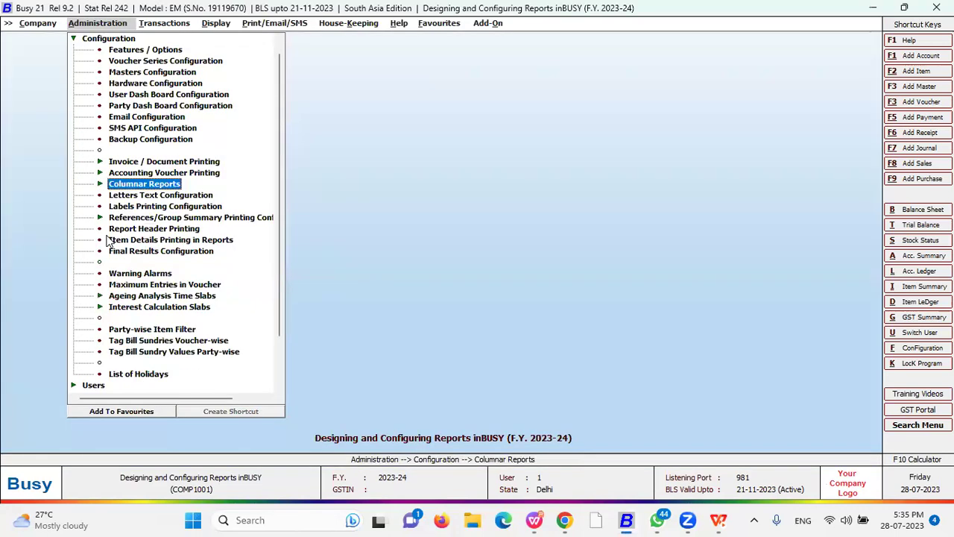
- Leave the configuration options and browse the Account Books reports in the Display menu
key(Escape)
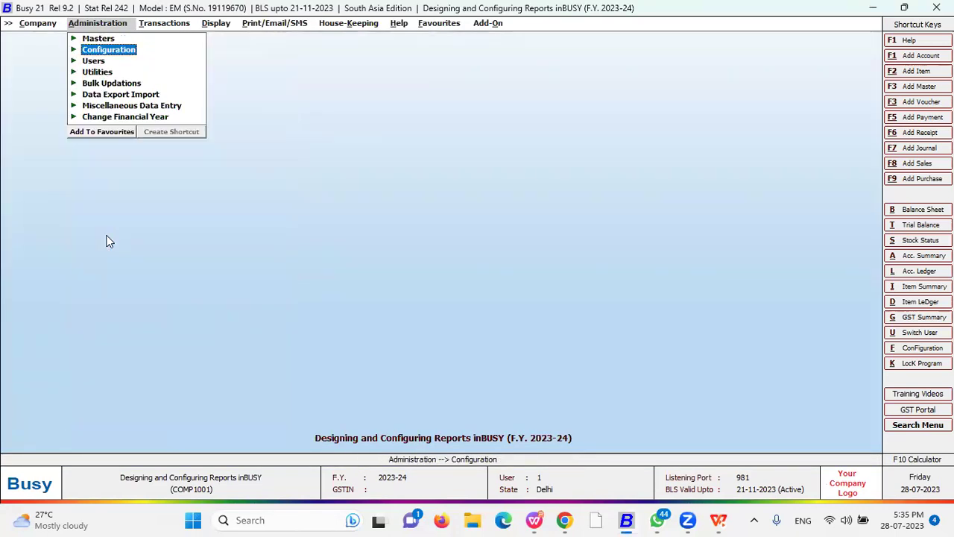
key(Right)
key(Right)
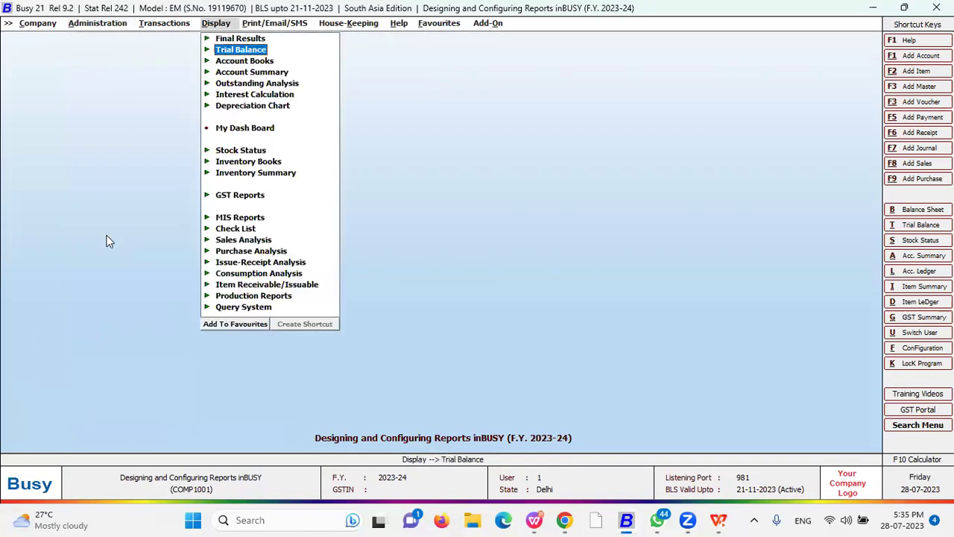
key(Down)
key(Down)
key(Down)
key(Down)
key(Down)
key(Down)
key(Down)
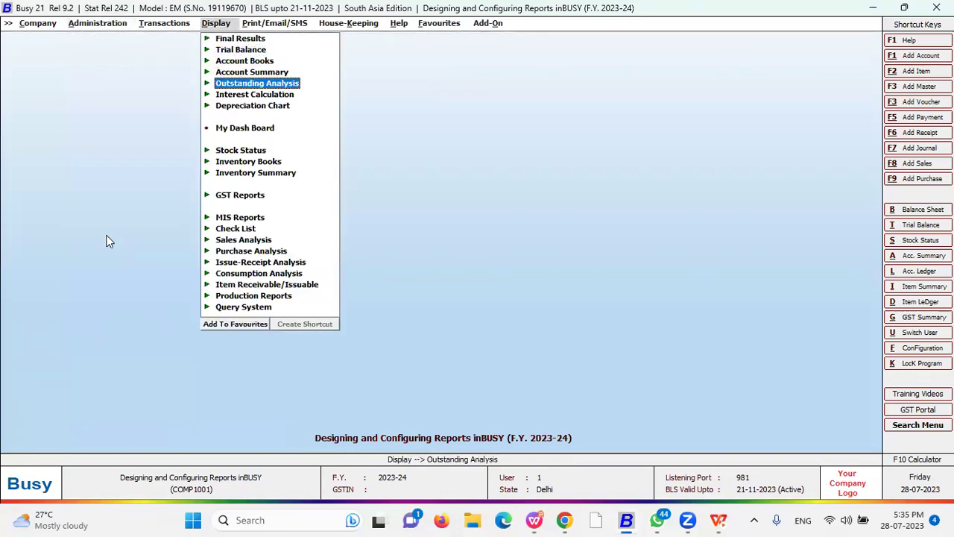
key(Up)
key(Up)
key(Up)
key(Up)
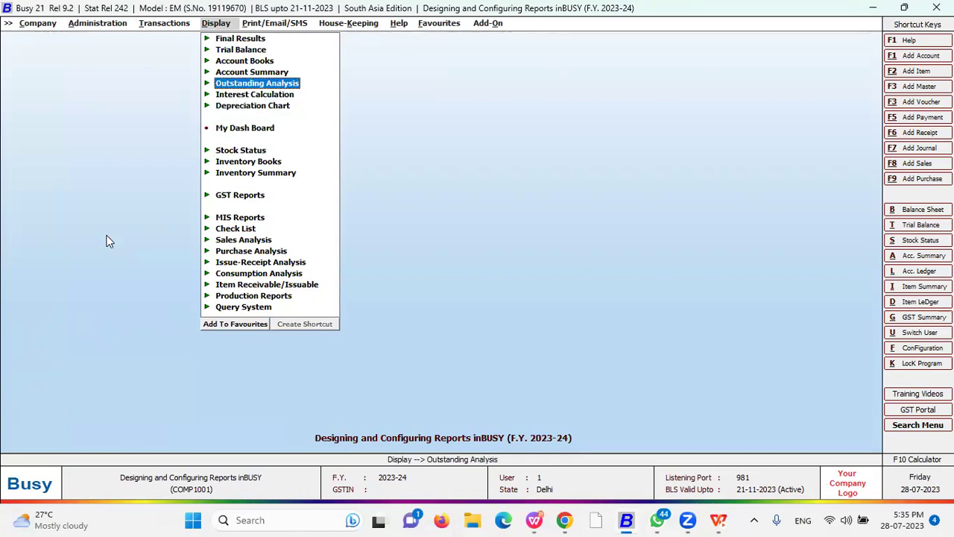
key(Up)
key(Up)
key(Right)
key(Down)
key(Down)
key(Down)
key(Down)
key(Down)
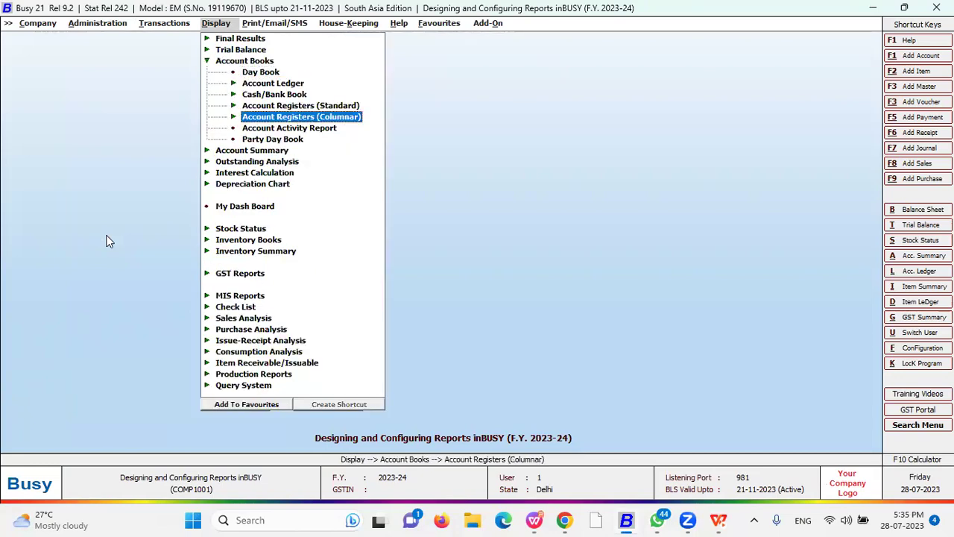
key(Up)
key(Down)
key(Up)
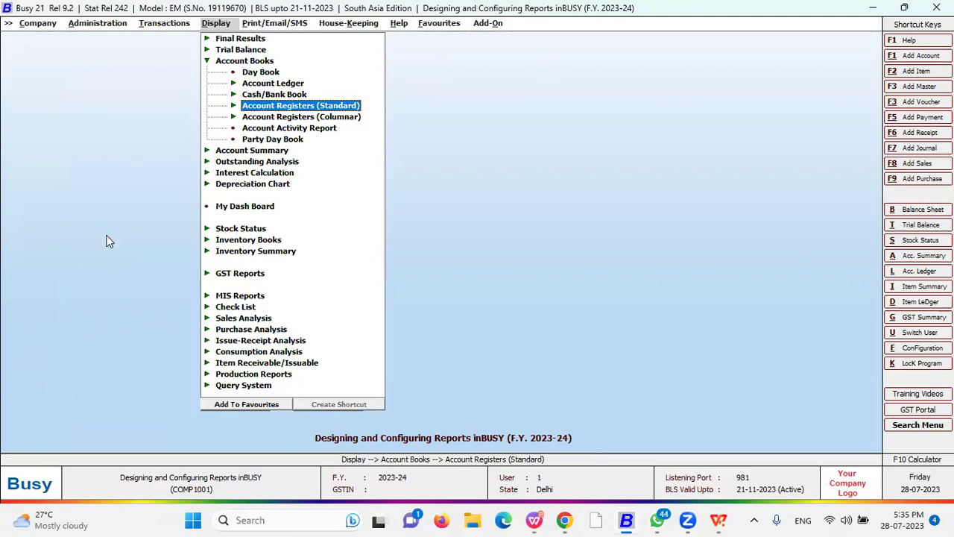
- Expand Account Registers (Columnar) and try the Receipt Register, which has no columns defined
key(Down)
key(Right)
key(Down)
key(Down)
key(Down)
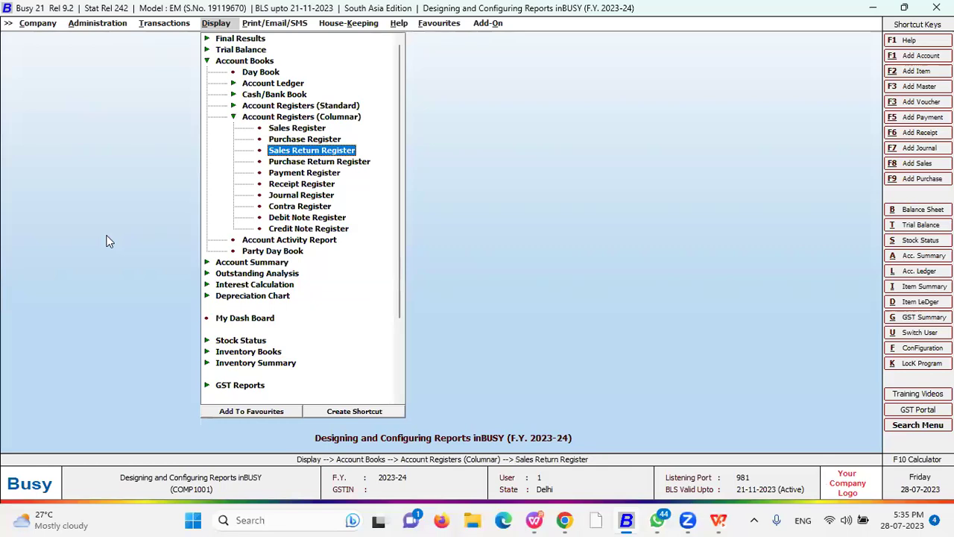
key(Down)
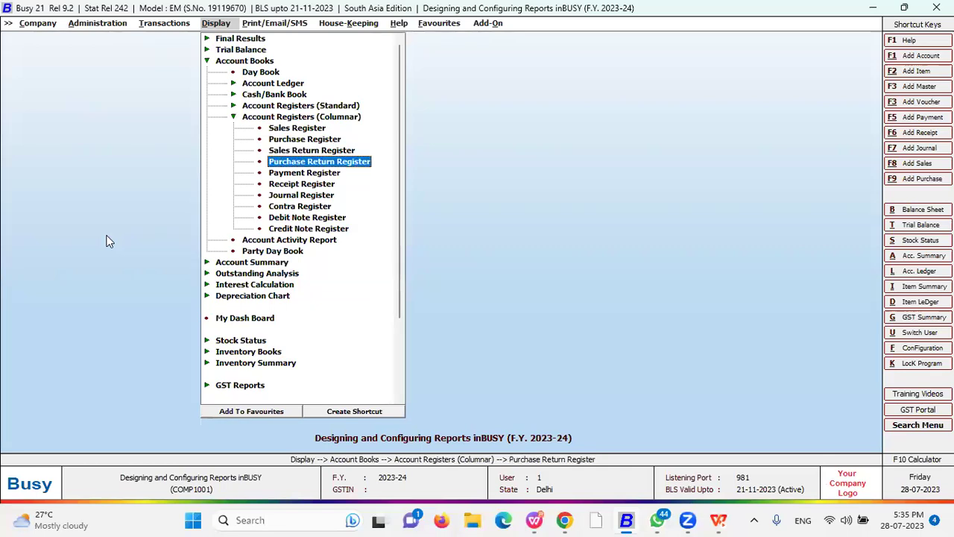
key(Down)
key(Down)
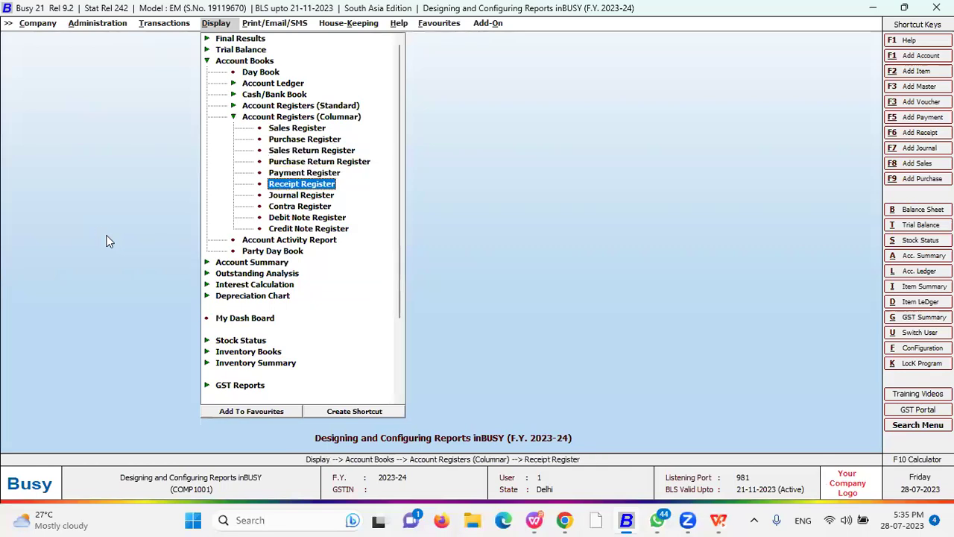
key(Return)
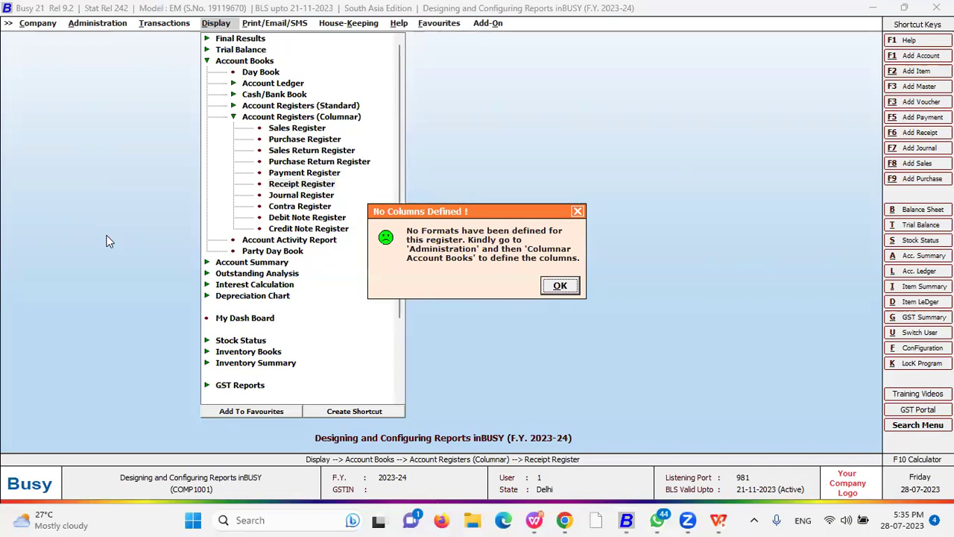
- Open the columnar Sales Register for All Sale Types, All Parties and all voucher series
key(Return)
key(Up)
key(Up)
key(Up)
key(Up)
key(Up)
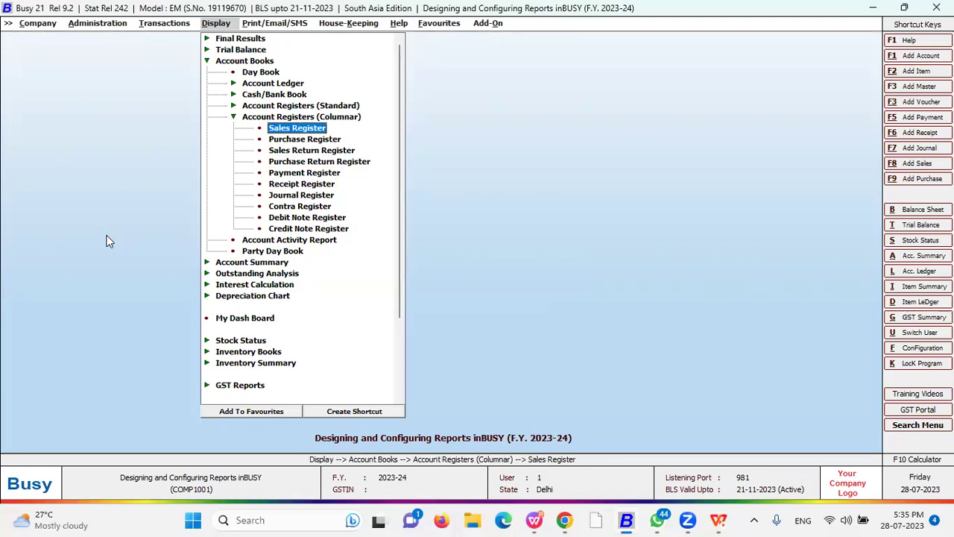
key(Return)
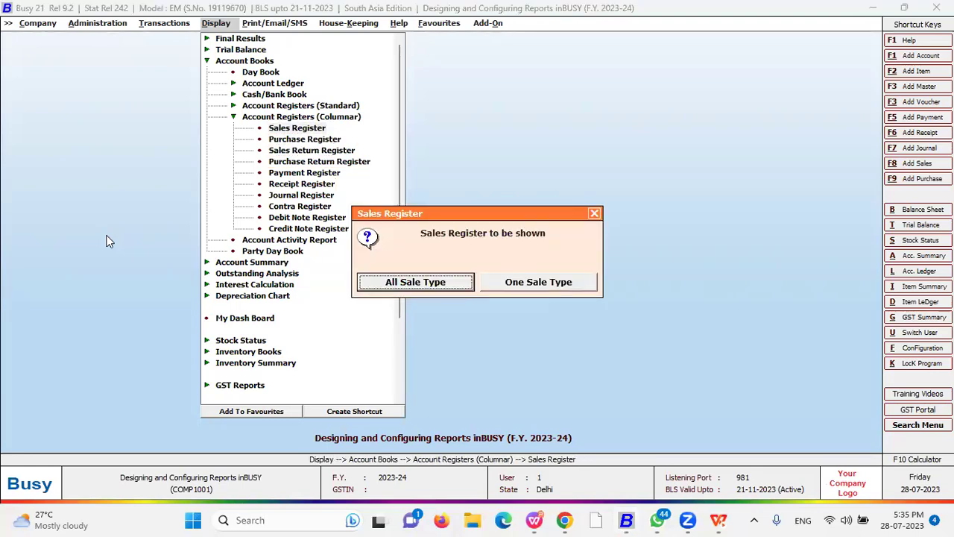
key(Return)
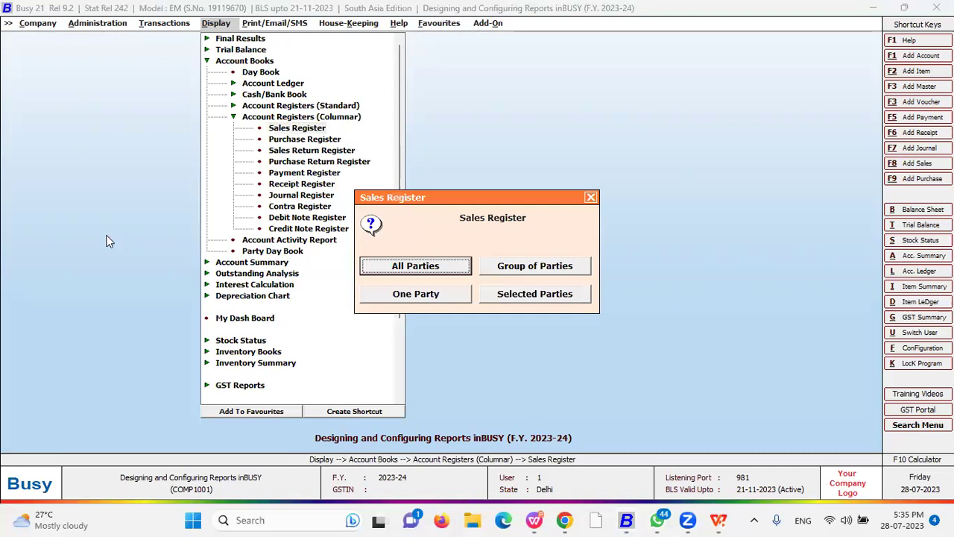
key(Return)
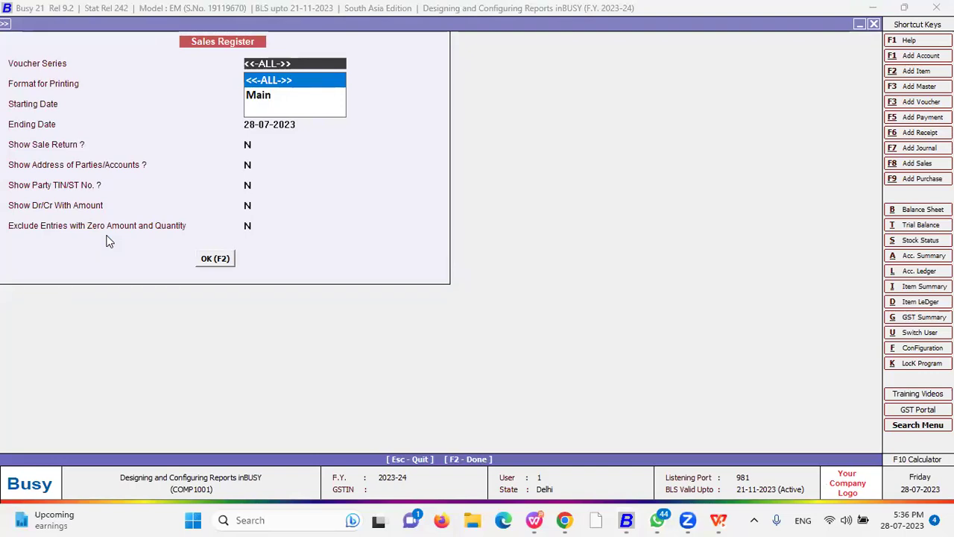
key(Return)
- Choose the New format and generate the register with customer, item, quantity and price columns
key(Down)
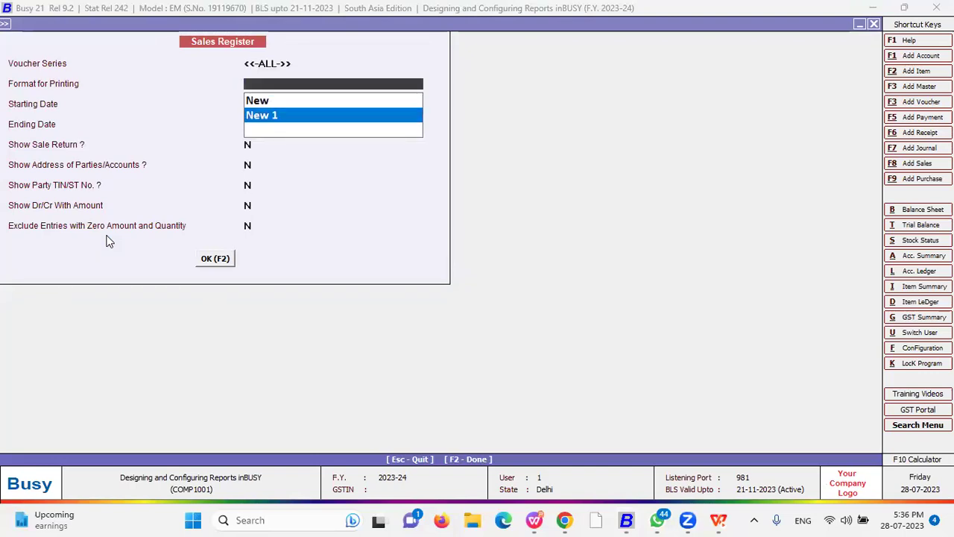
key(Up)
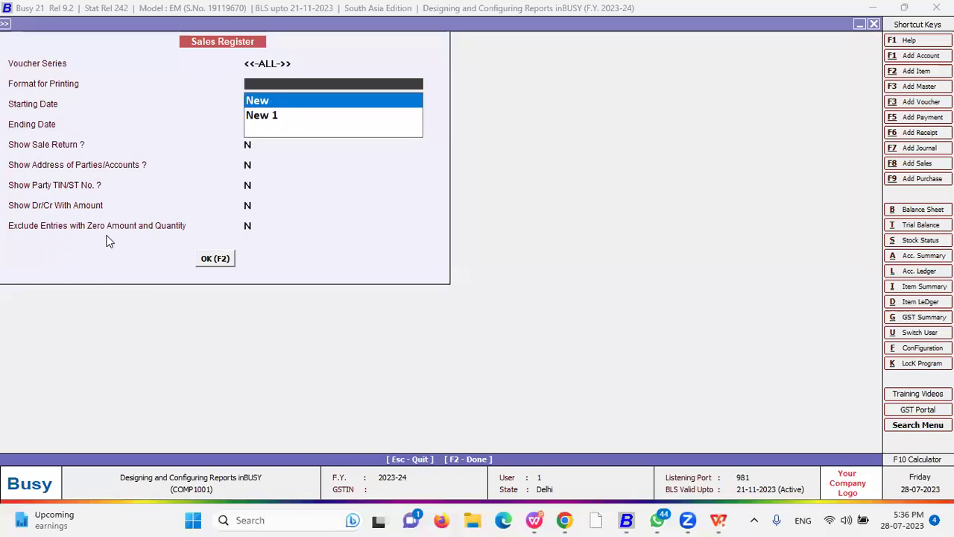
key(Return)
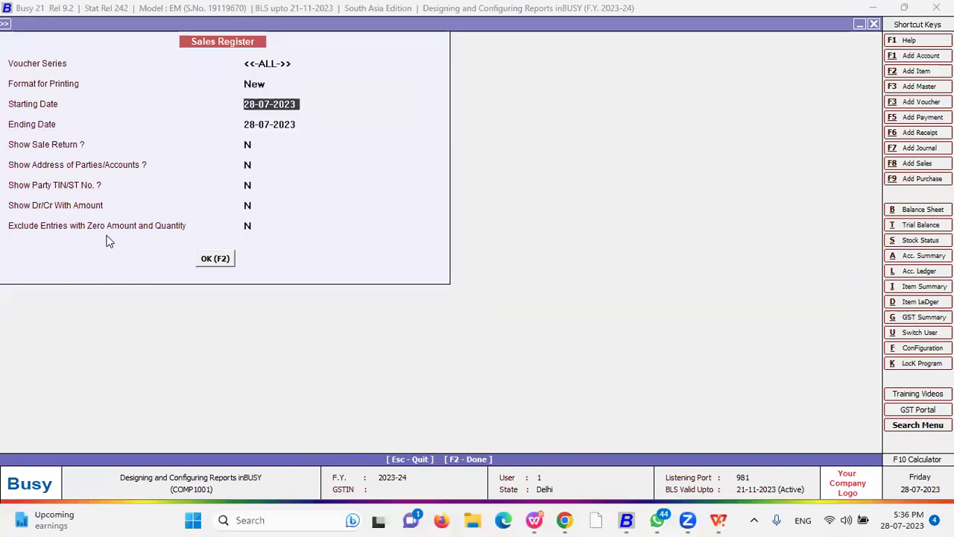
key(F2)
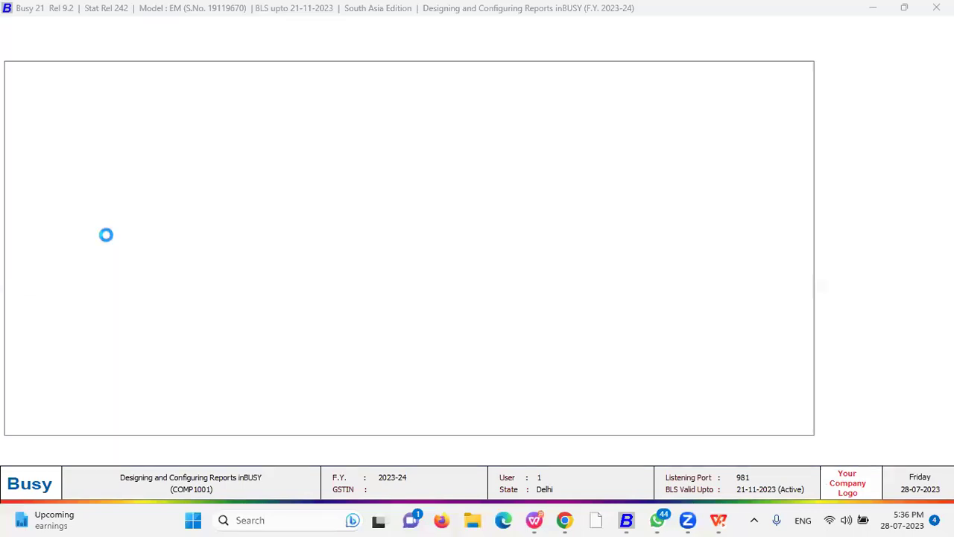
key(Down)
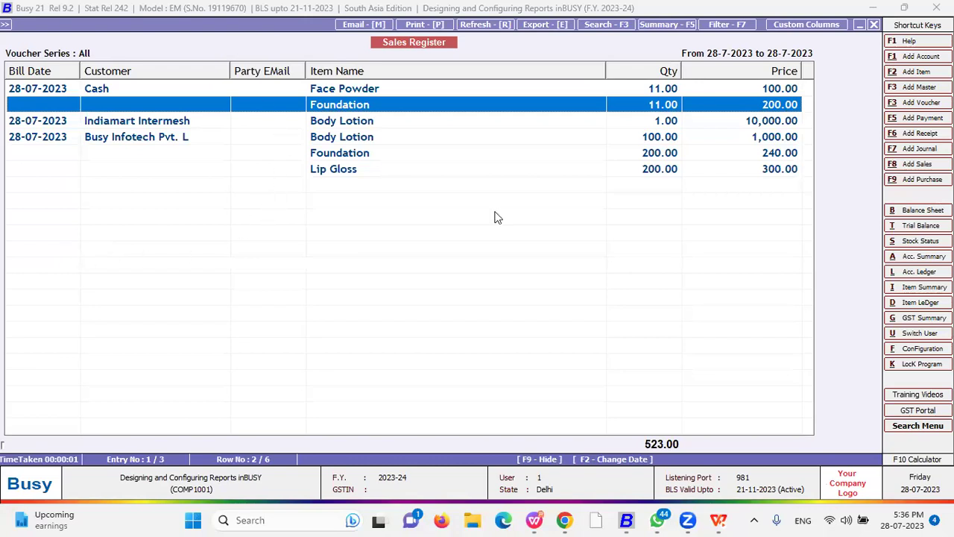
- Widen the Party EMail column and open the Indiamart Intermesh sales voucher
drag(306, 71, 362, 71)
click(168, 90)
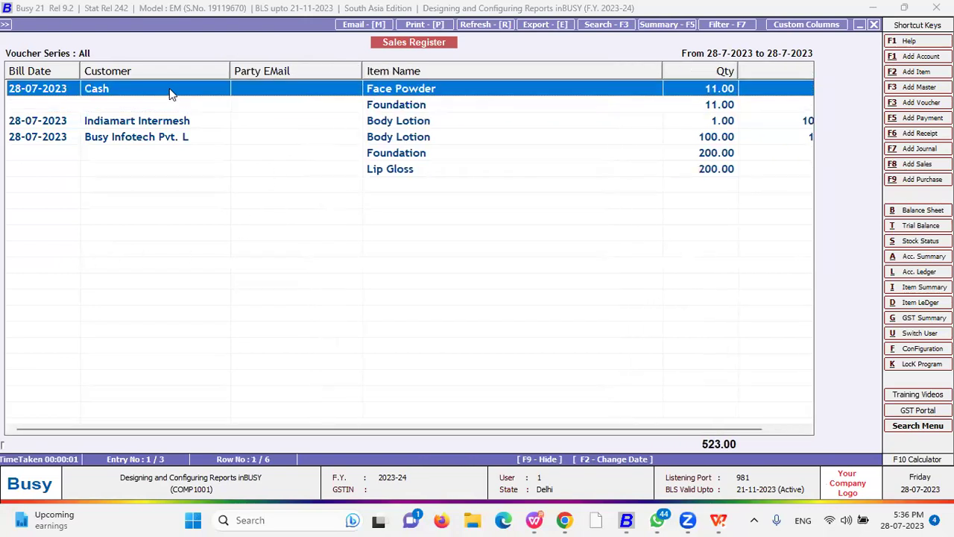
click(105, 123)
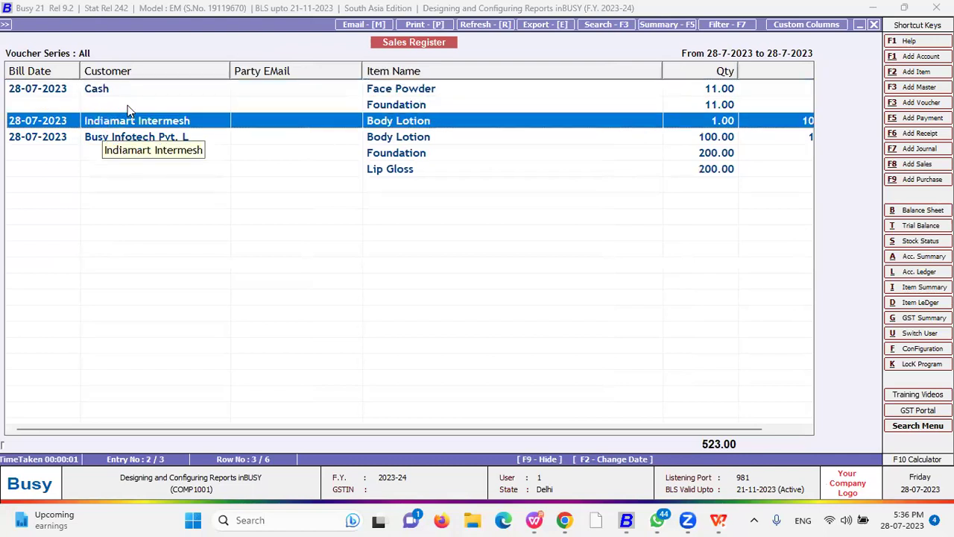
double_click(126, 111)
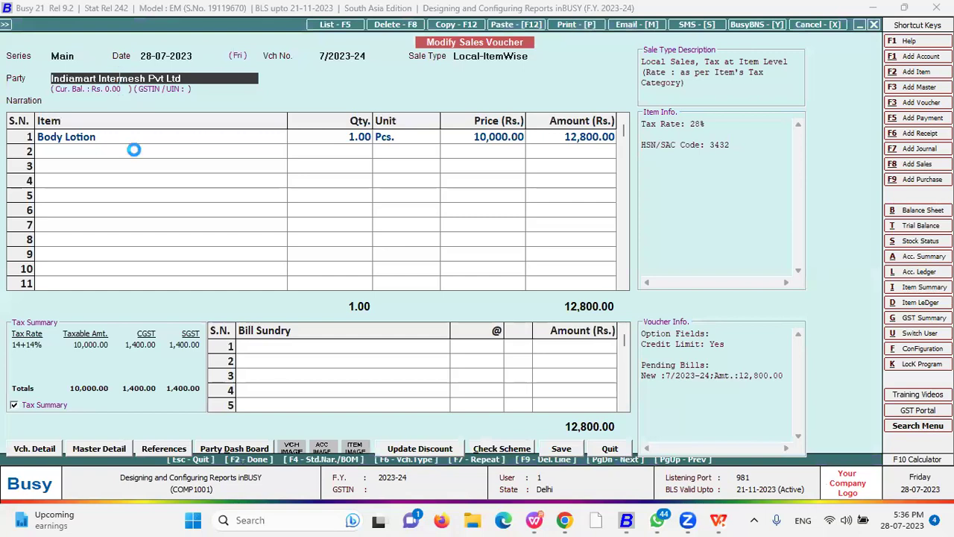
- Enter an e-mail address in the Indiamart Intermesh party's account master and save it
key(alt+m)
click(88, 320)
key(F2)
key(Return)
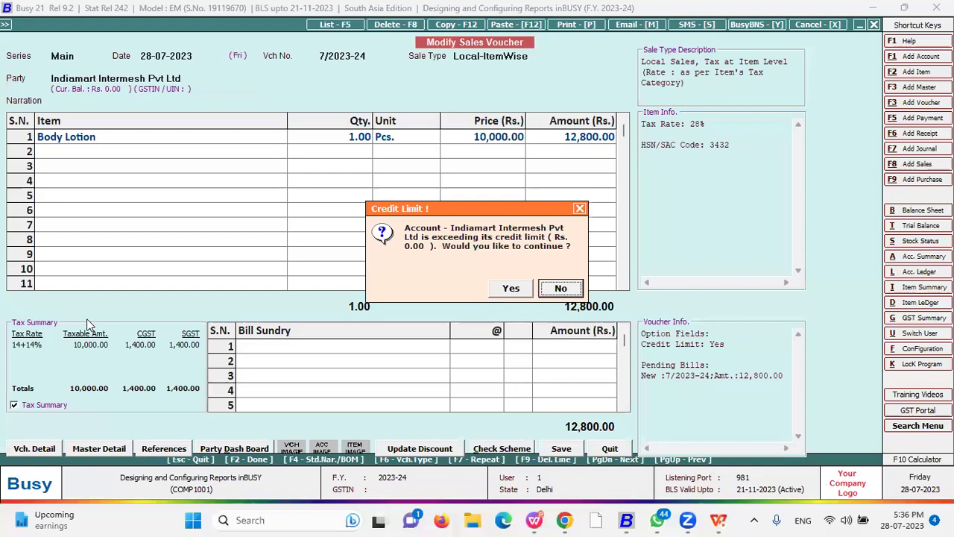
- Dismiss the credit-limit warnings, skip printing the invoice, and close the Sales Register
key(Return)
key(Return)
key(y)
key(Return)
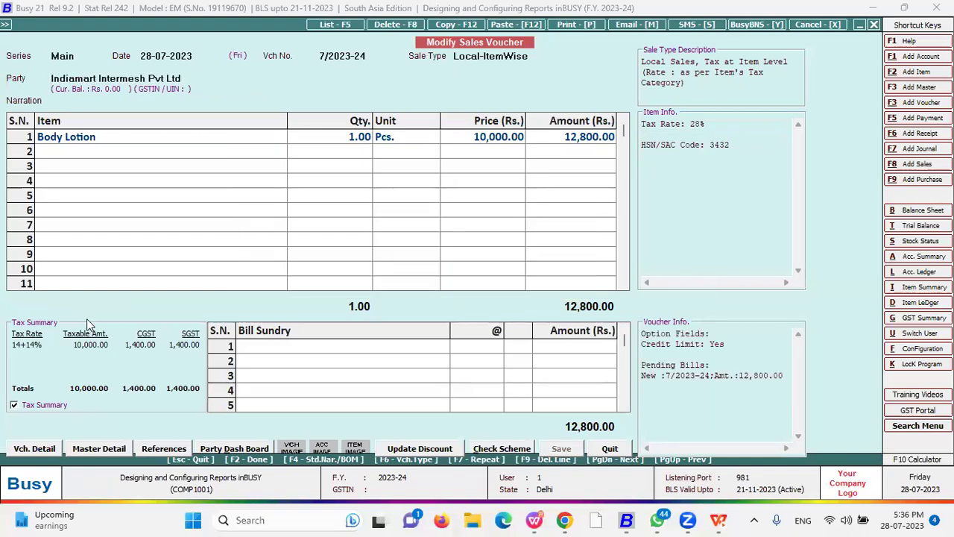
key(n)
key(Escape)
key(n)
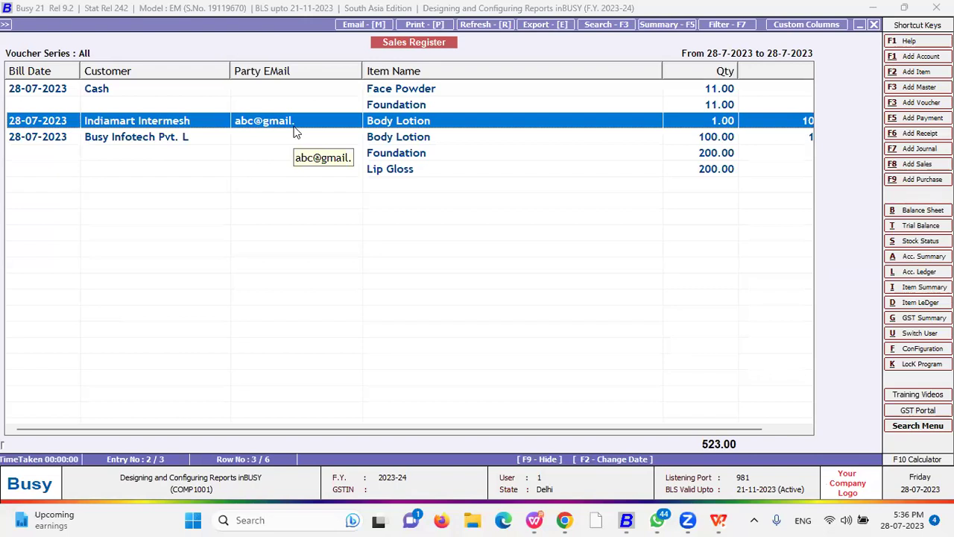
key(Escape)
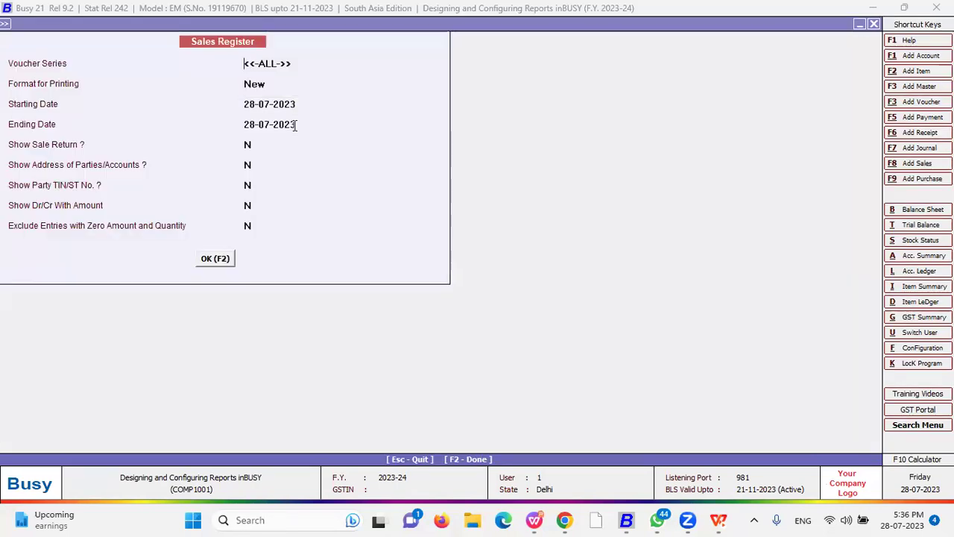
- Open the Sales Register under Inventory Books > Inventory Registers (Columnar)
key(Escape)
key(Escape)
key(Escape)
key(Escape)
key(Down)
key(Down)
key(Down)
key(Down)
key(Down)
key(Down)
key(Down)
key(Down)
key(Up)
key(Return)
key(Down)
key(Down)
key(Down)
key(Return)
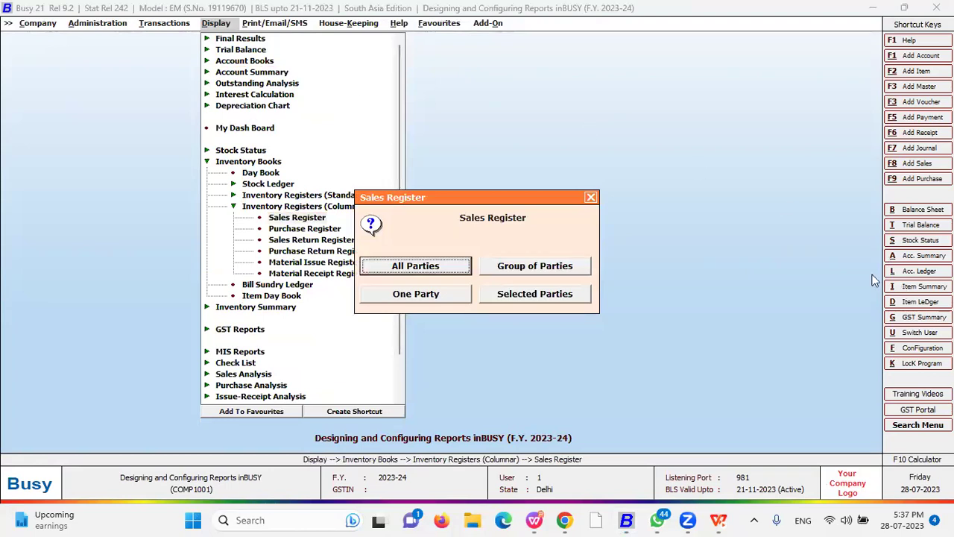
- Generate the inventory Sales Register for All Parties in New format, then close it to the reports list
click(460, 267)
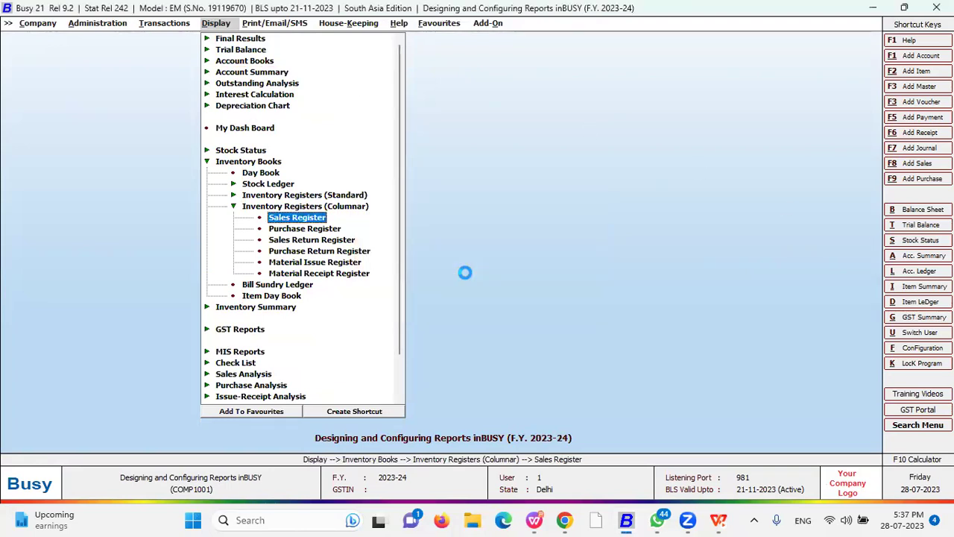
key(Return)
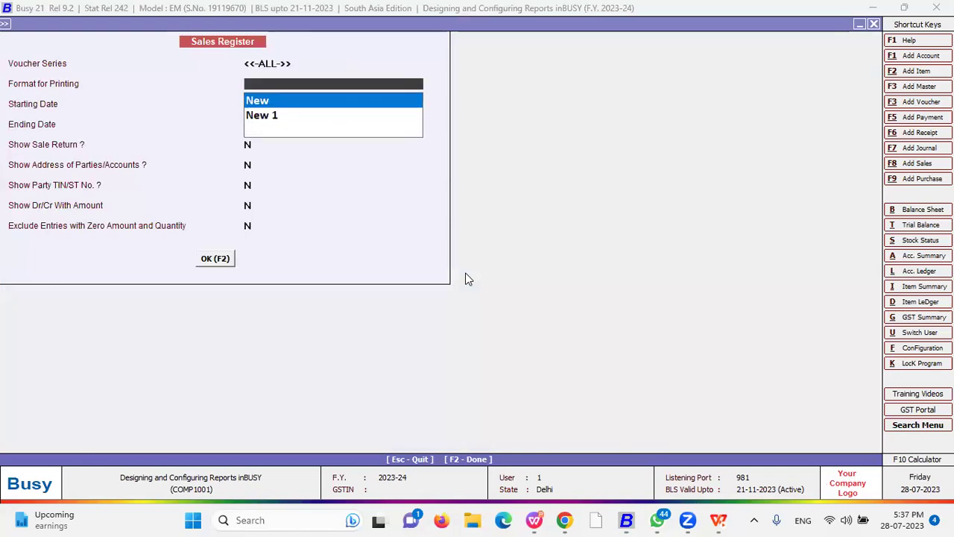
key(F2)
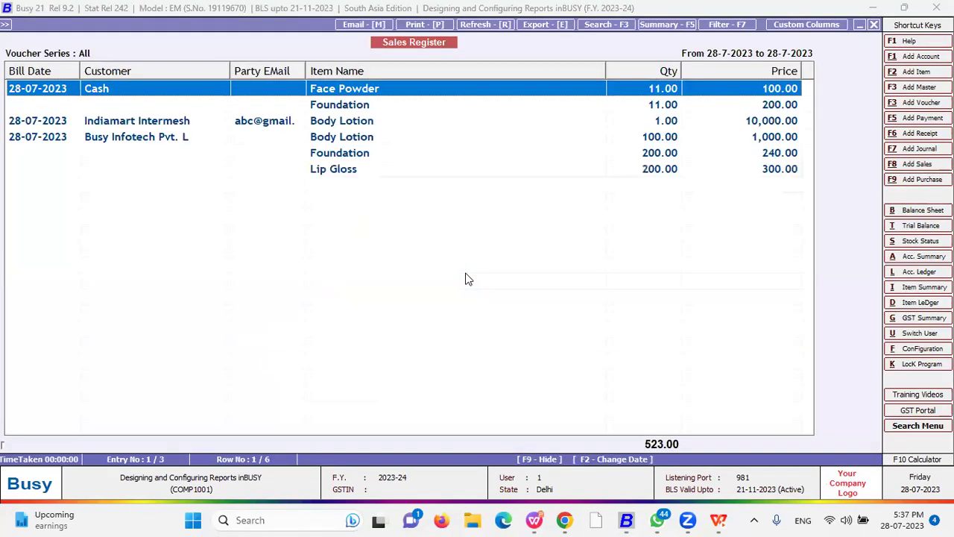
key(Escape)
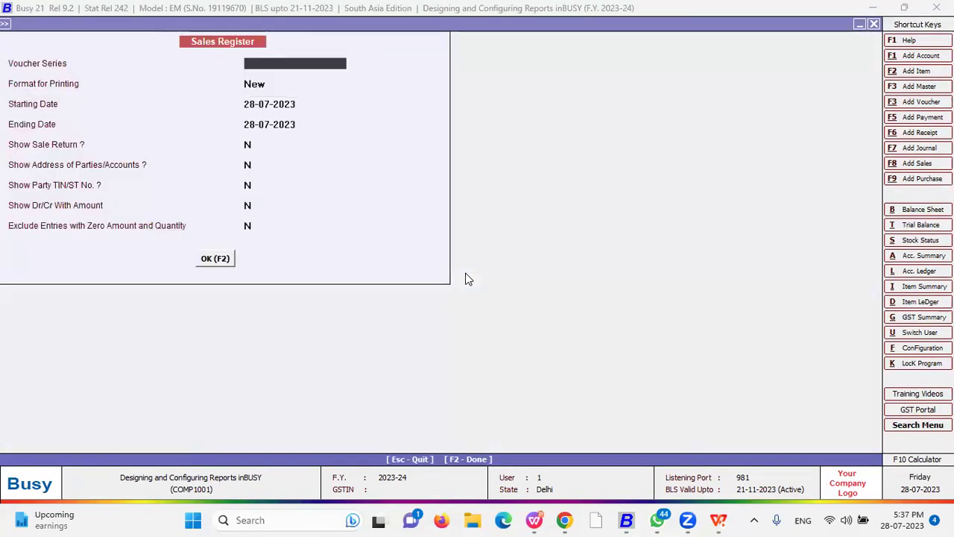
key(Escape)
key(Escape)
key(Escape)
key(Escape)
key(Down)
key(Down)
key(Up)
key(Up)
key(Up)
key(Up)
key(Up)
key(Up)
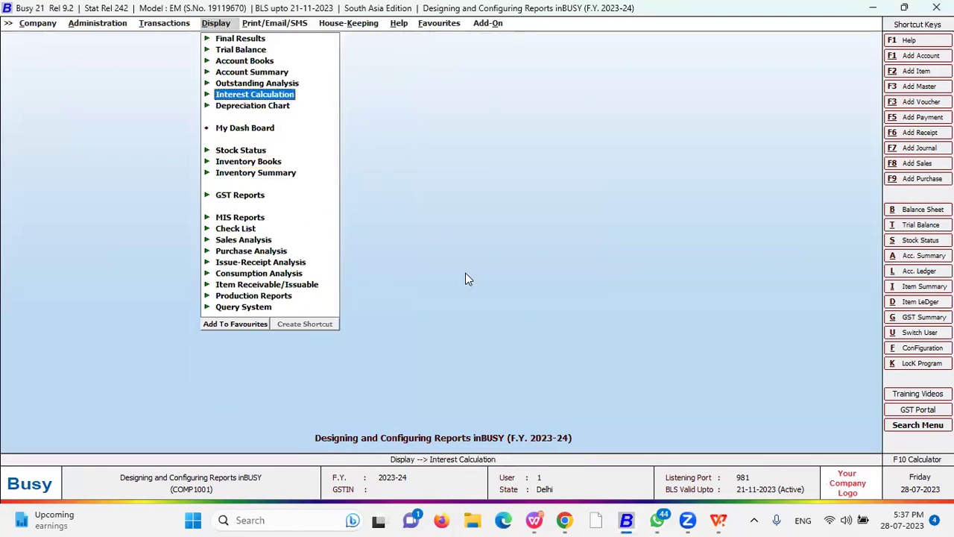
- Generate the multiple-column Cash/Bank Book from Account Books
key(Up)
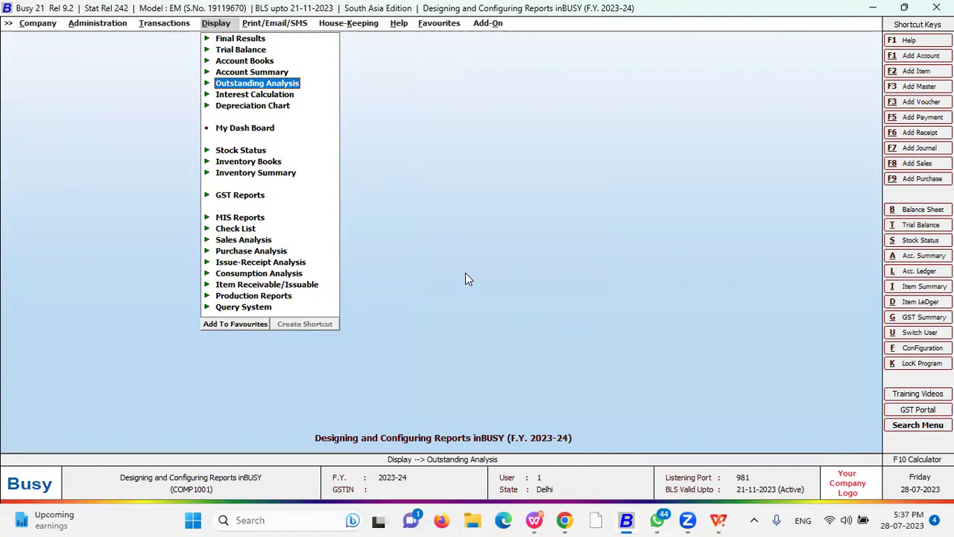
key(Up)
key(Up)
key(Return)
key(Down)
key(Down)
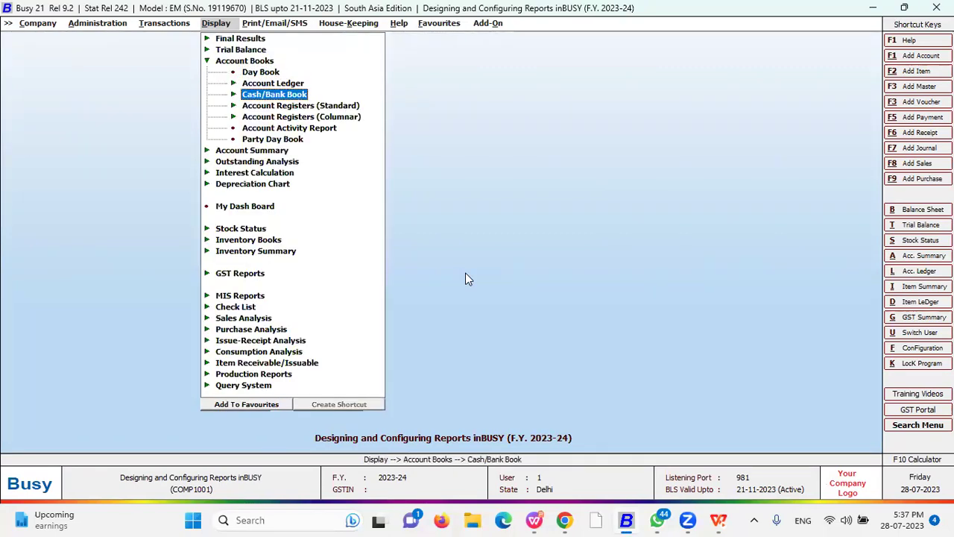
key(Return)
key(Down)
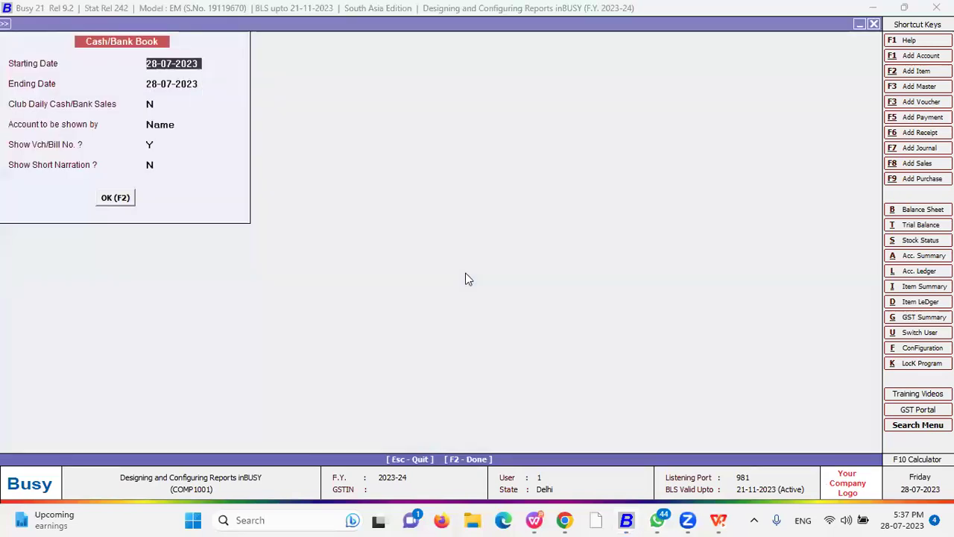
key(F2)
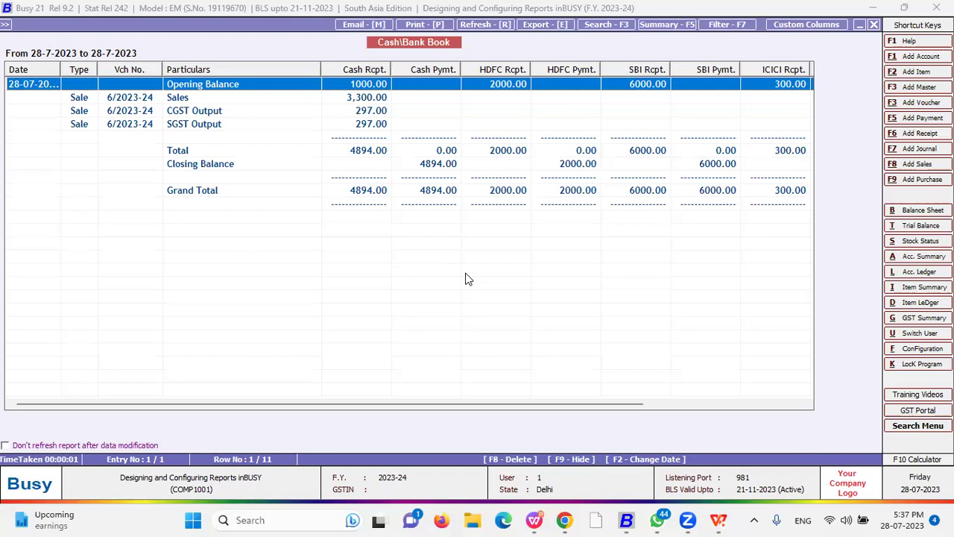
- Start printing the Cash/Bank Book grid as shown, then cancel the print settings and close the report
key(p)
key(Right)
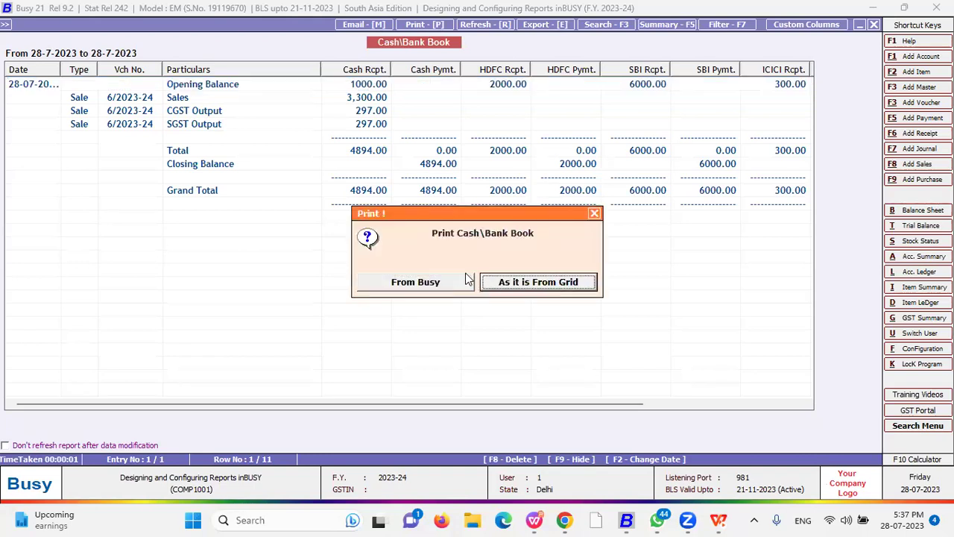
key(Return)
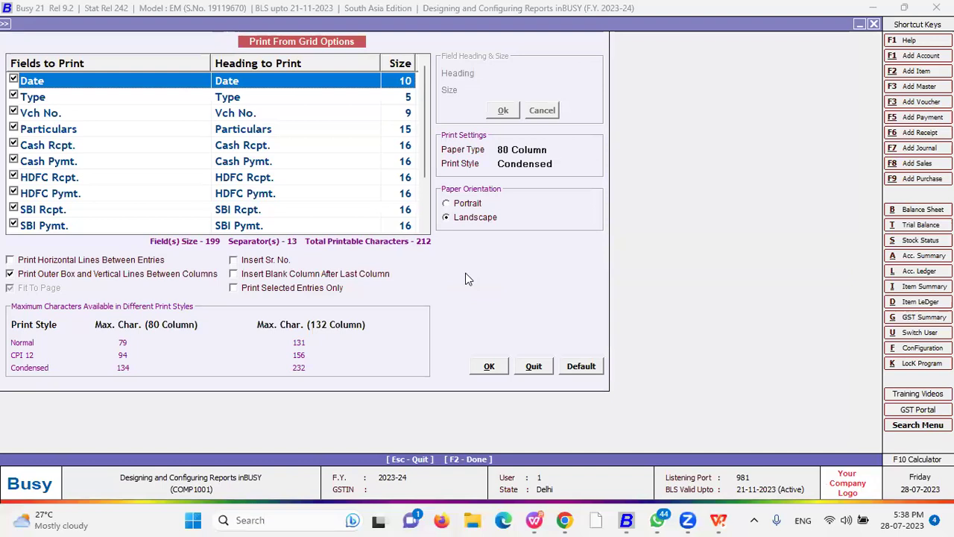
key(Escape)
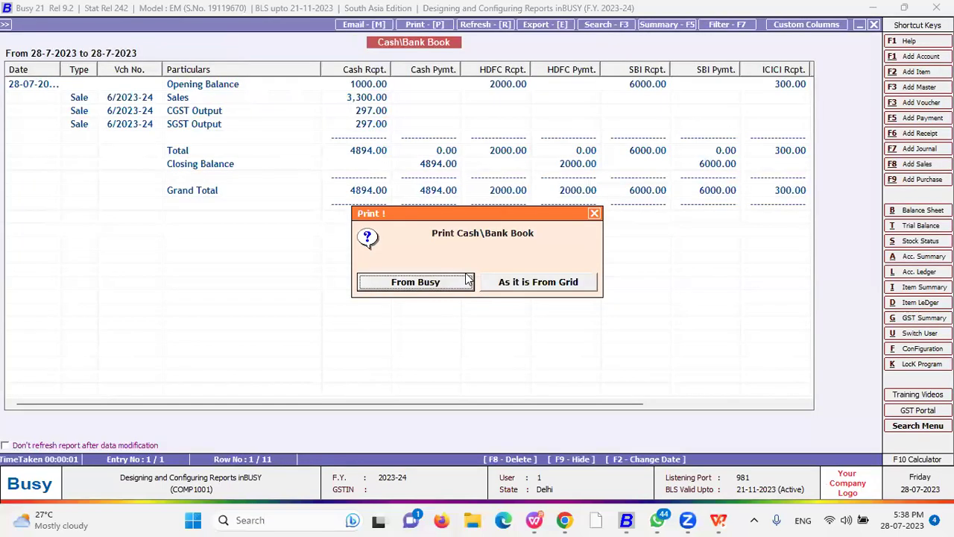
key(Escape)
key(Escape)
key(Escape)
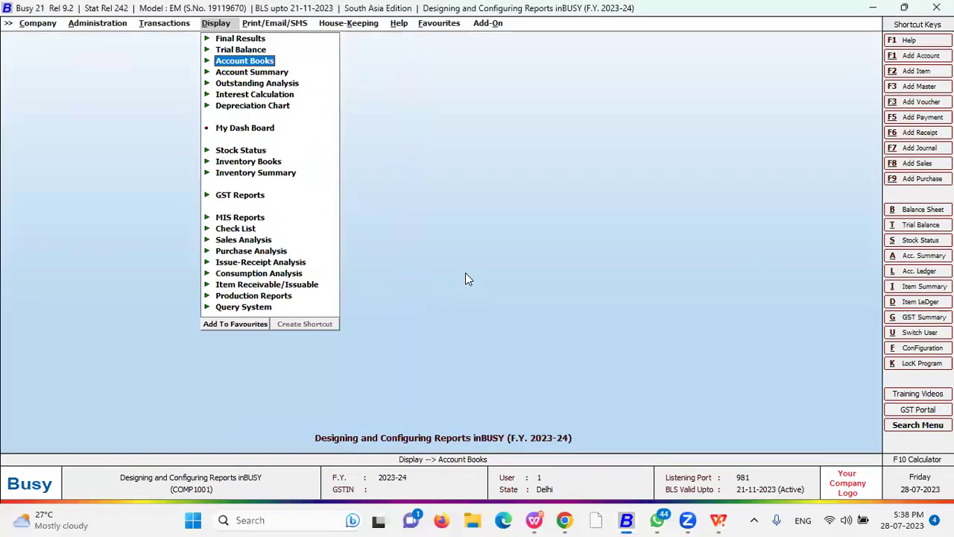
- Navigate to Sales Analysis > Item-wise > Columnar (Auto Configured)
key(Down)
key(Down)
key(Down)
key(Down)
key(Down)
key(Down)
key(Down)
key(Down)
key(Down)
key(Down)
key(Down)
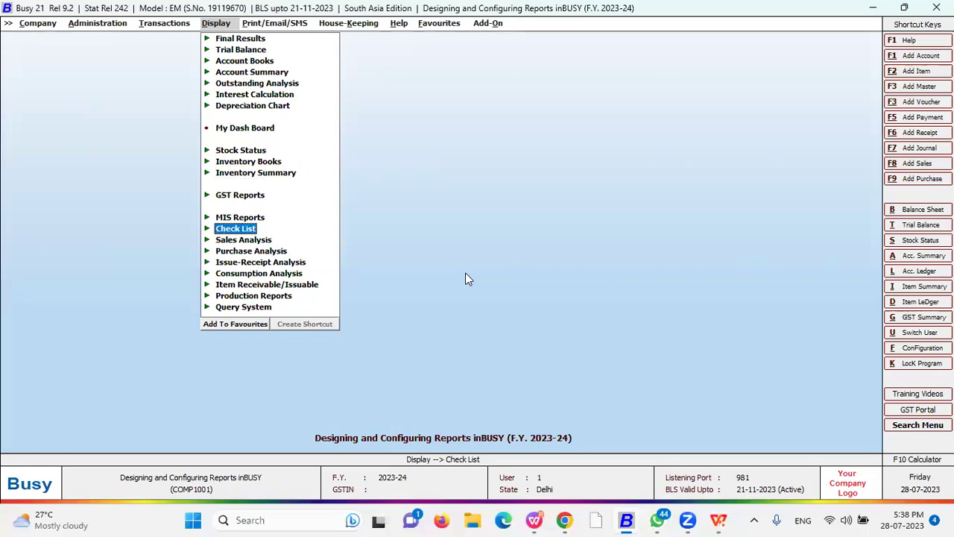
click(240, 231)
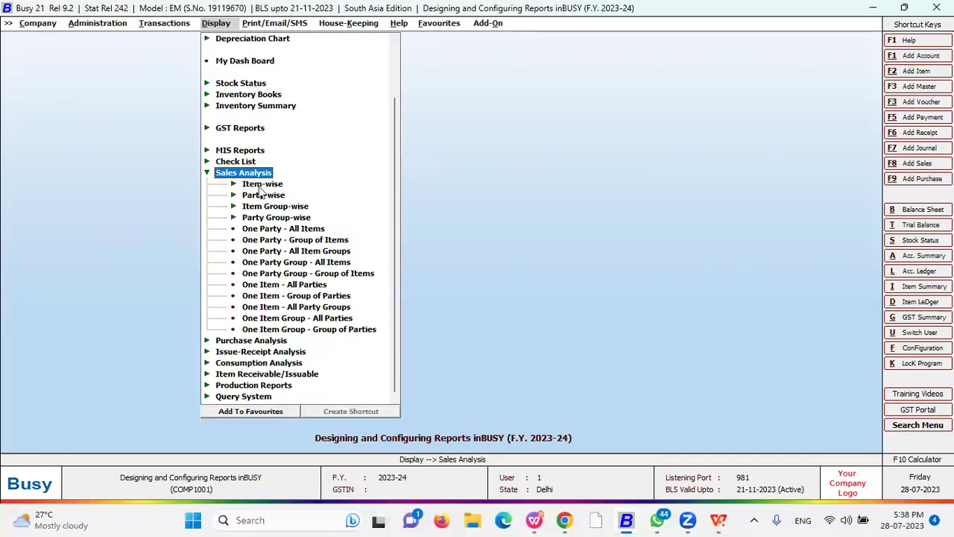
key(Down)
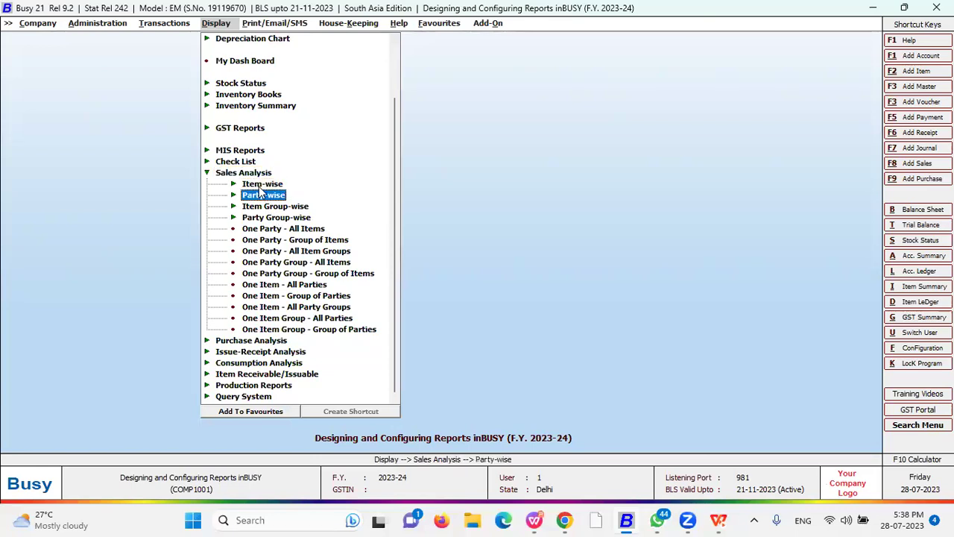
key(Return)
key(Down)
key(Down)
key(Down)
key(Down)
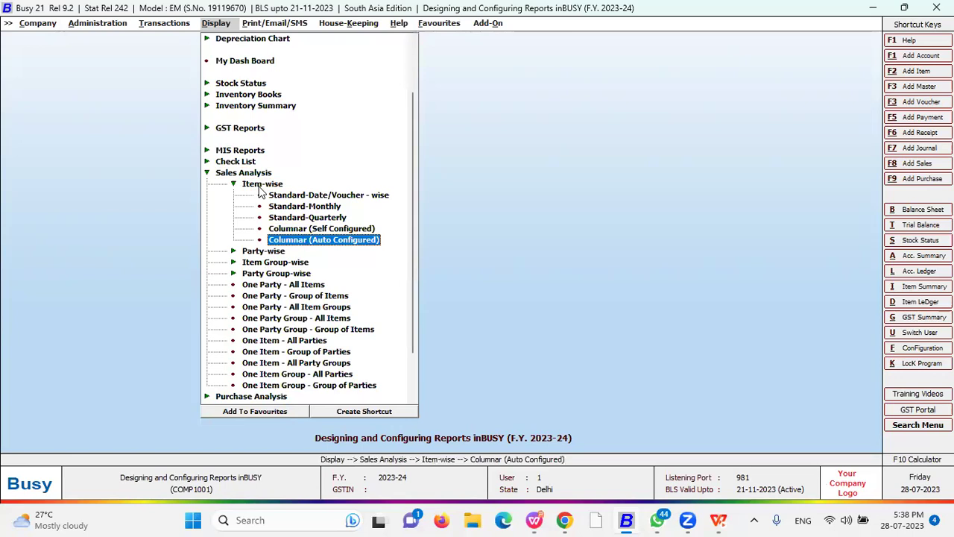
key(Up)
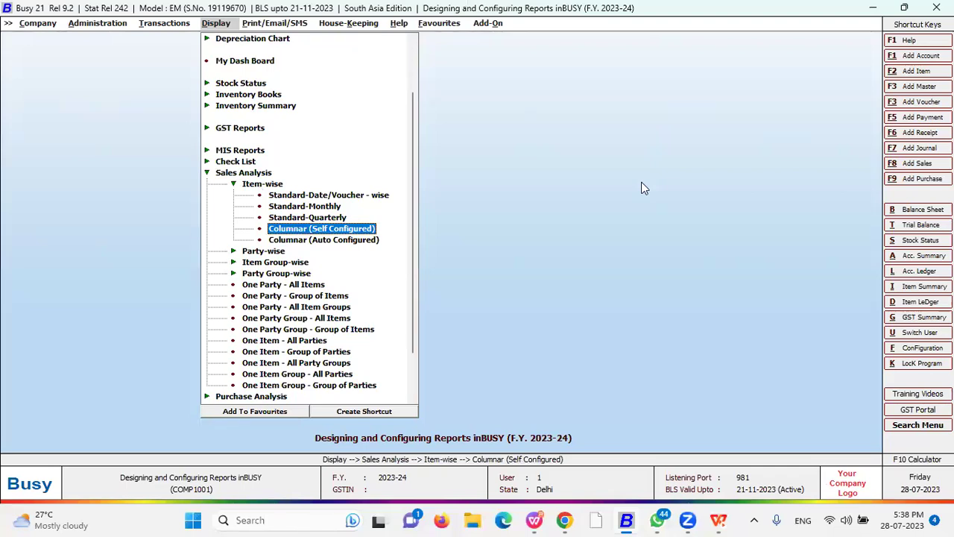
key(Down)
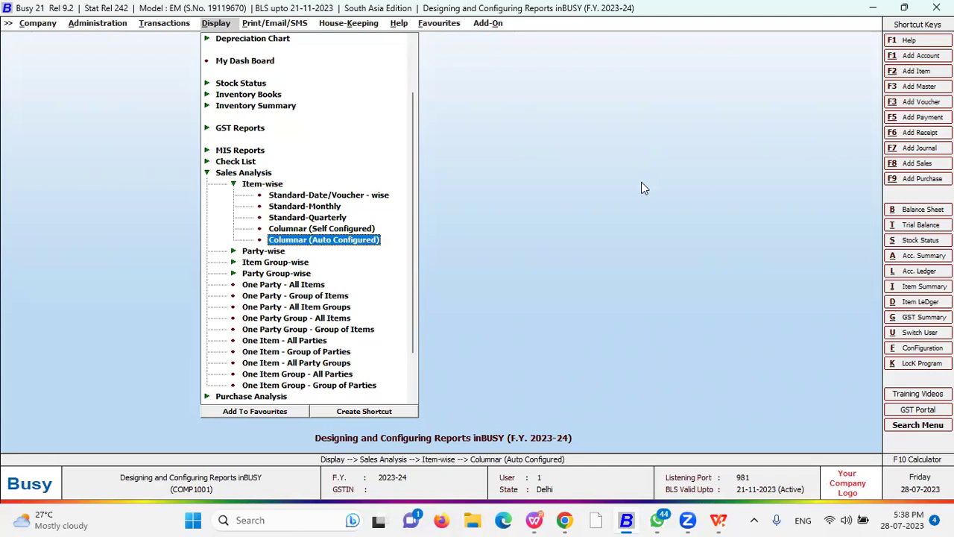
- Accept the default items, party columns and date range to load the auto-configured Item-wise report
key(Return)
key(Return)
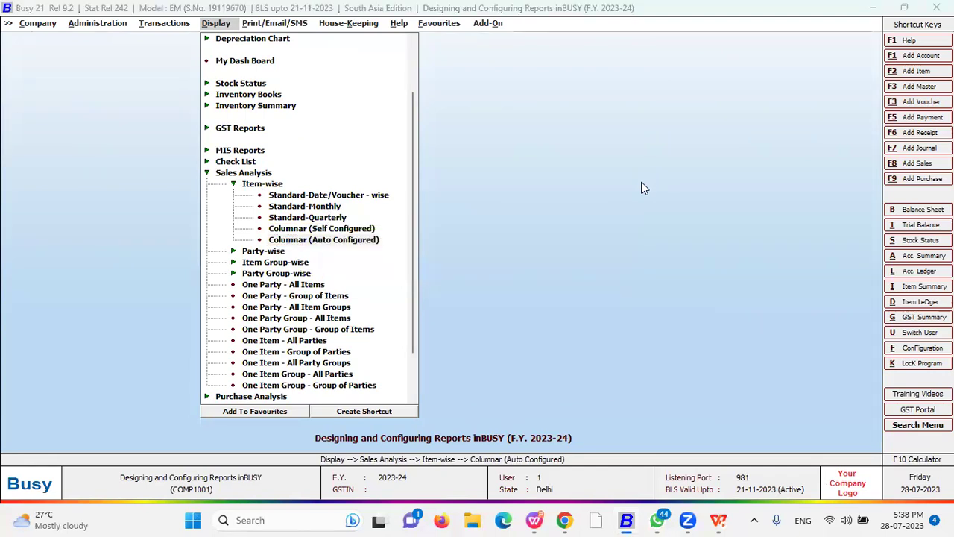
key(Return)
key(Escape)
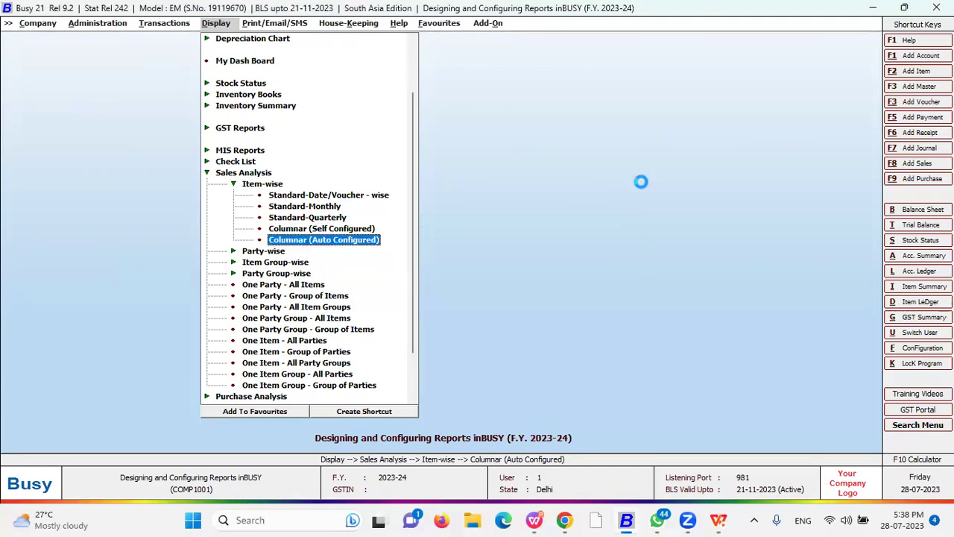
key(Return)
key(F2)
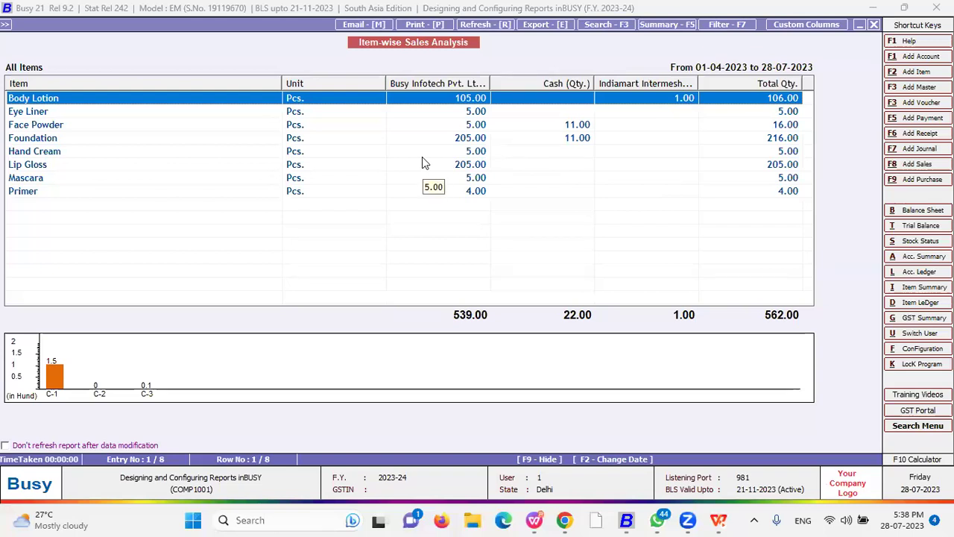
- Enlarge the report's charts to full view, then back out to the report types
click(200, 365)
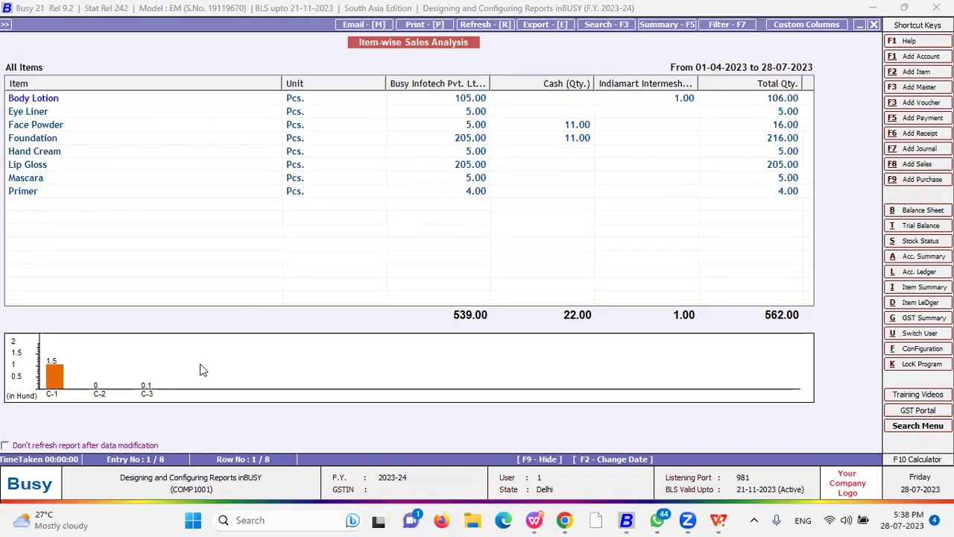
double_click(201, 366)
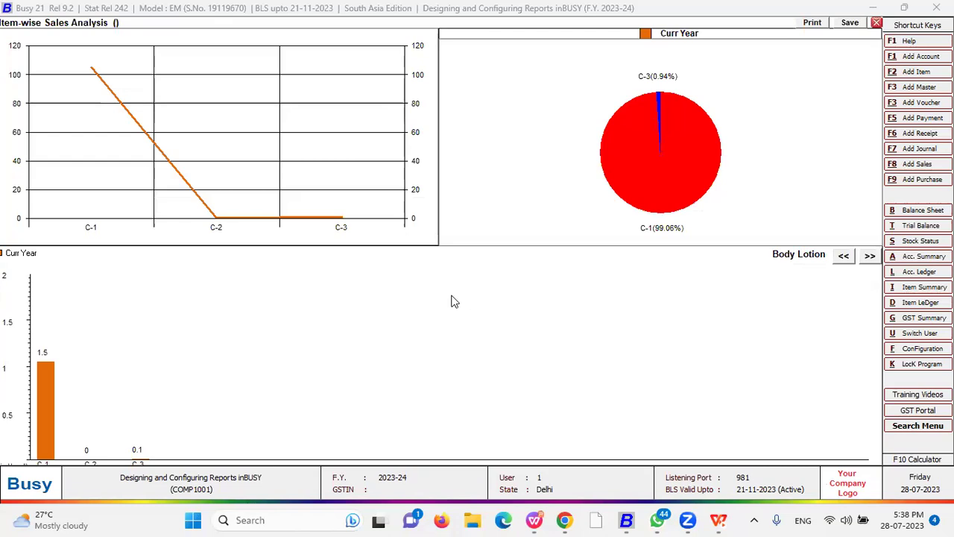
key(Escape)
key(Escape)
key(Escape)
key(Escape)
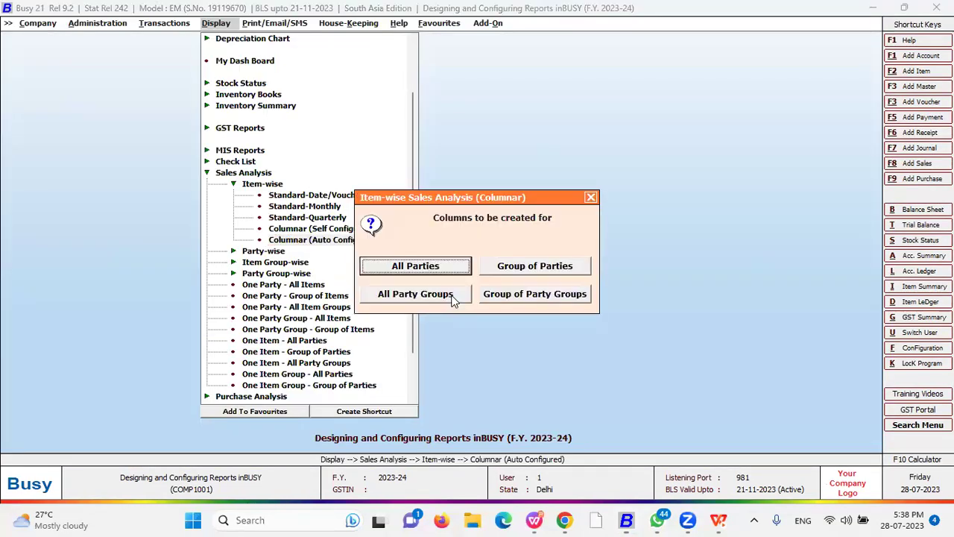
key(Escape)
key(Escape)
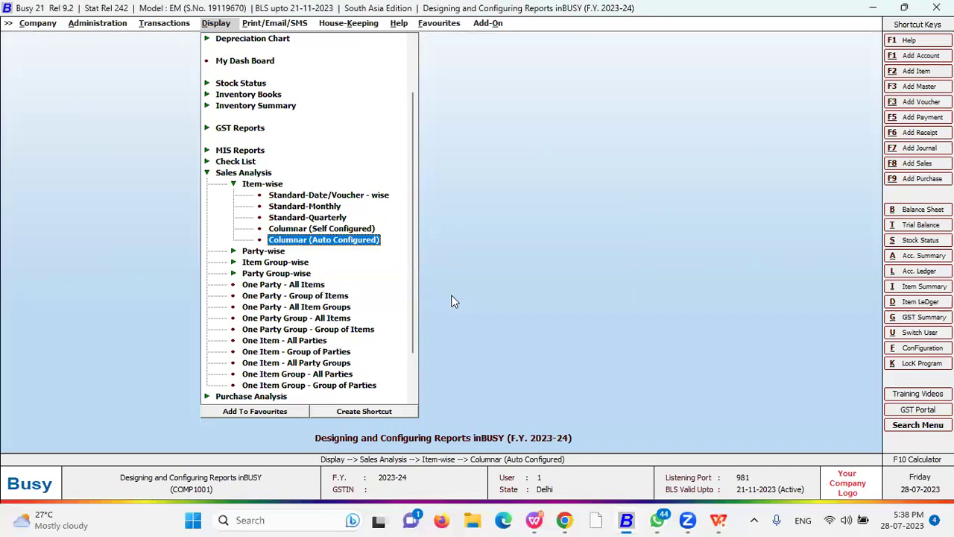
- Try the self-configured Item-wise columnar report, dismiss its no-format warning, and switch to Party-wise reports
key(Up)
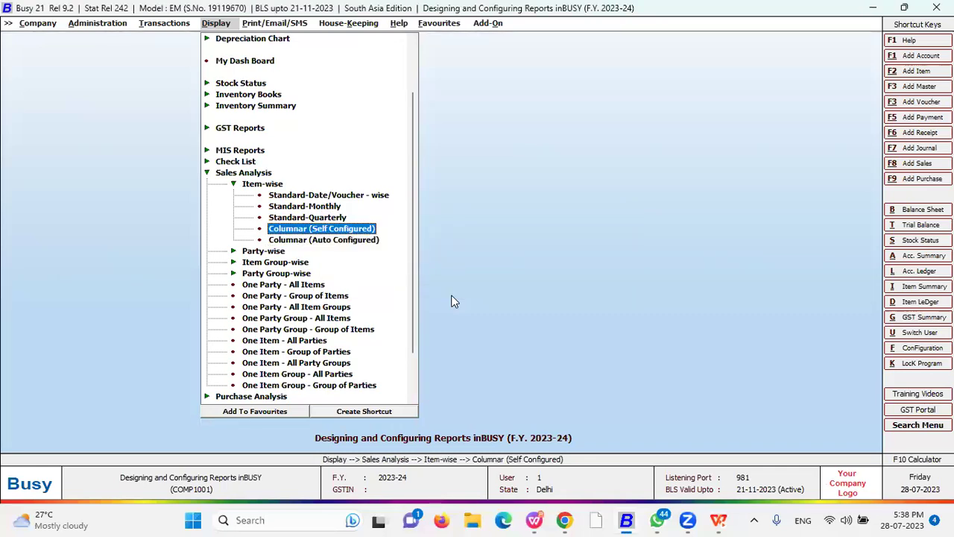
key(Return)
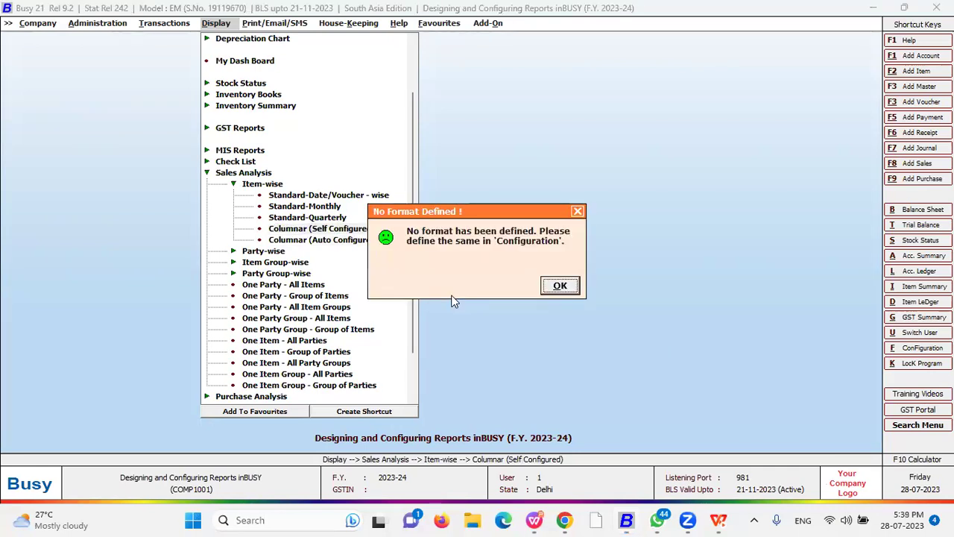
key(Return)
key(Escape)
key(Down)
key(Return)
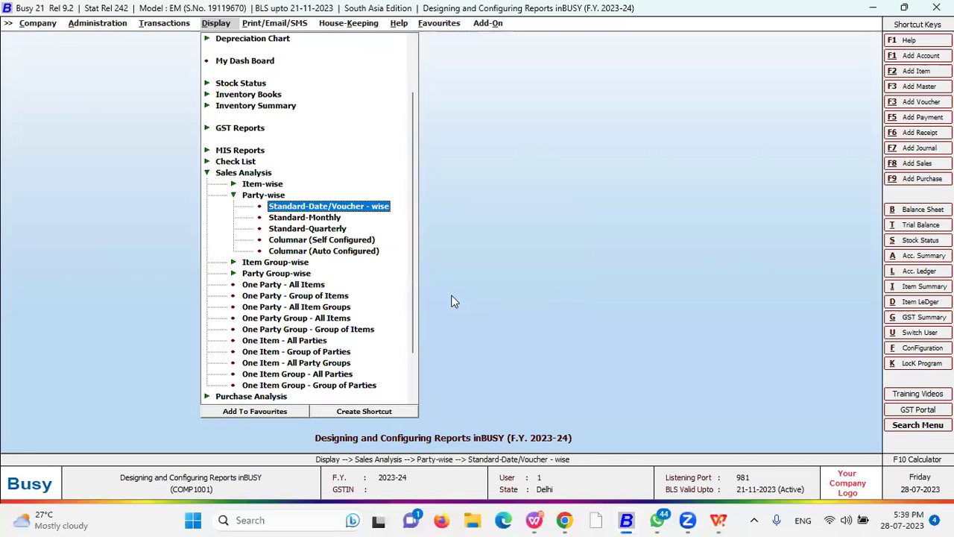
- Run the self-configured Party-wise columnar Sales Analysis with the New printing format
key(Down)
key(Down)
key(Down)
key(Down)
key(Up)
key(Down)
key(Up)
key(Return)
key(Return)
key(Escape)
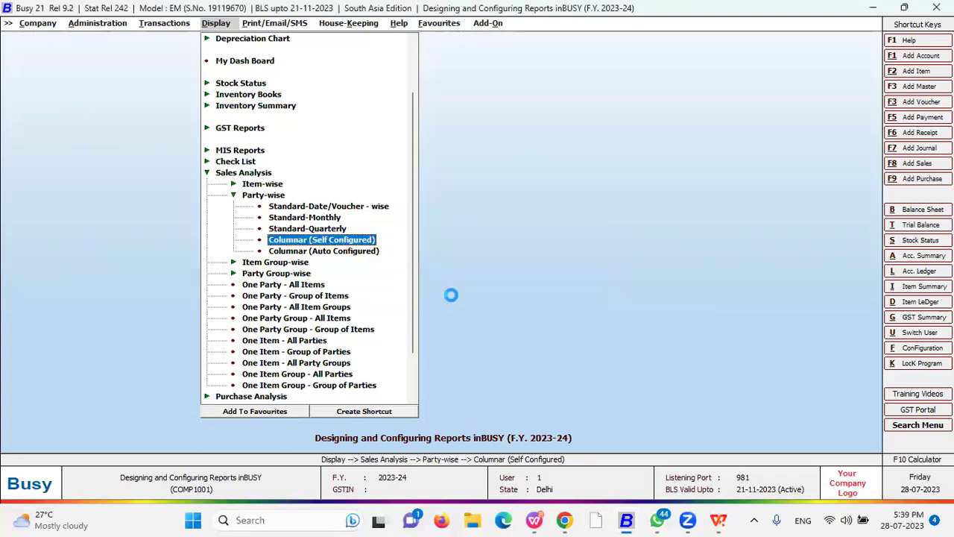
key(Return)
key(Return)
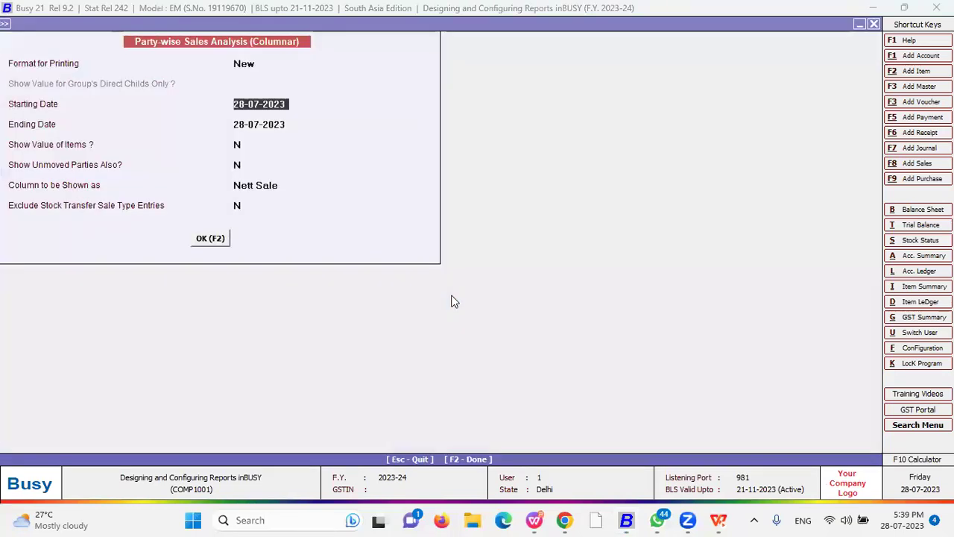
key(Up)
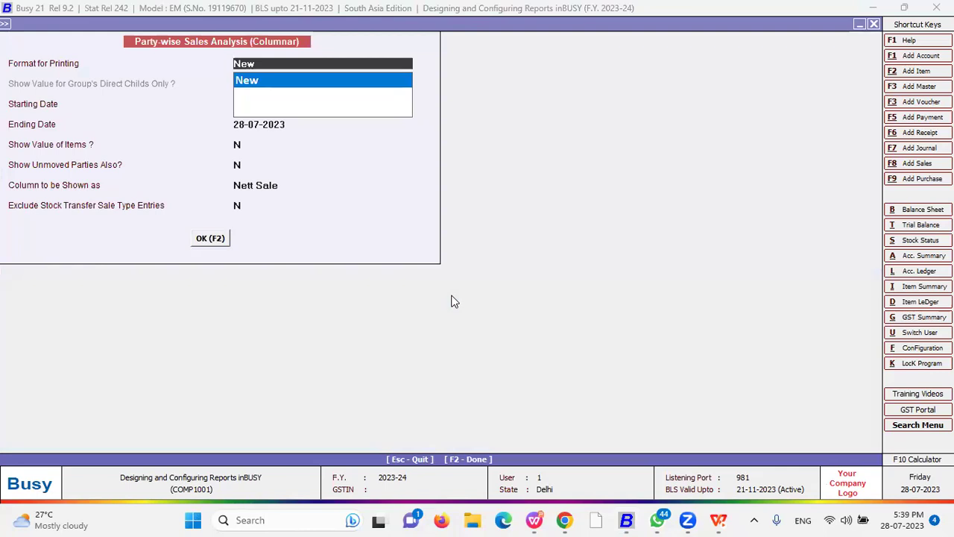
key(Return)
key(Return)
key(Return)
key(Return)
key(Return)
key(Return)
key(Return)
key(Return)
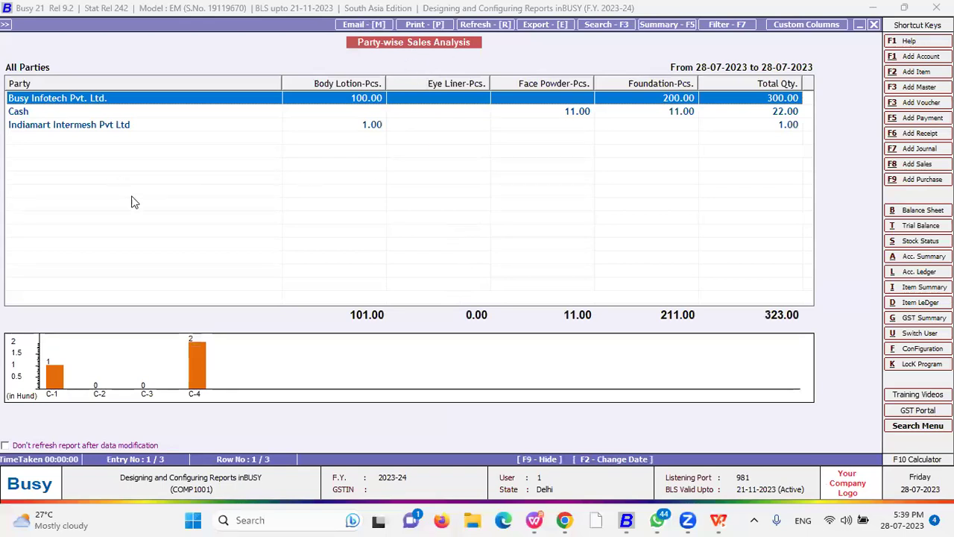
- Enlarge the sales chart to full graph view, return to the table, and close the report
double_click(281, 356)
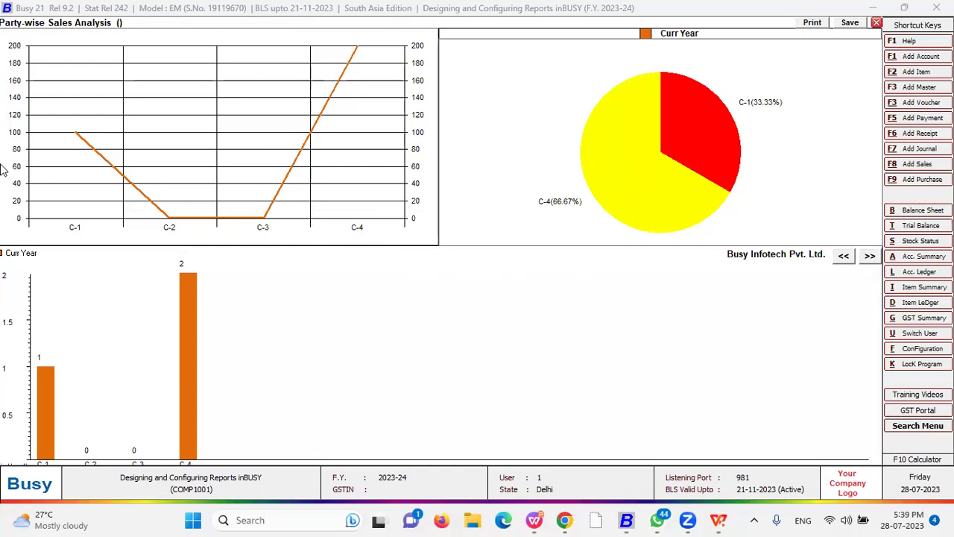
double_click(389, 313)
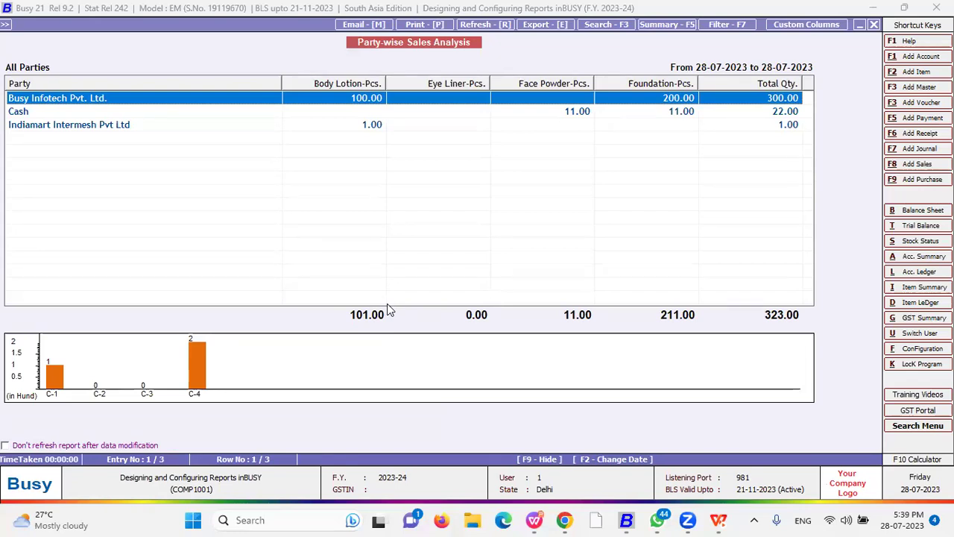
key(Escape)
key(Escape)
key(Escape)
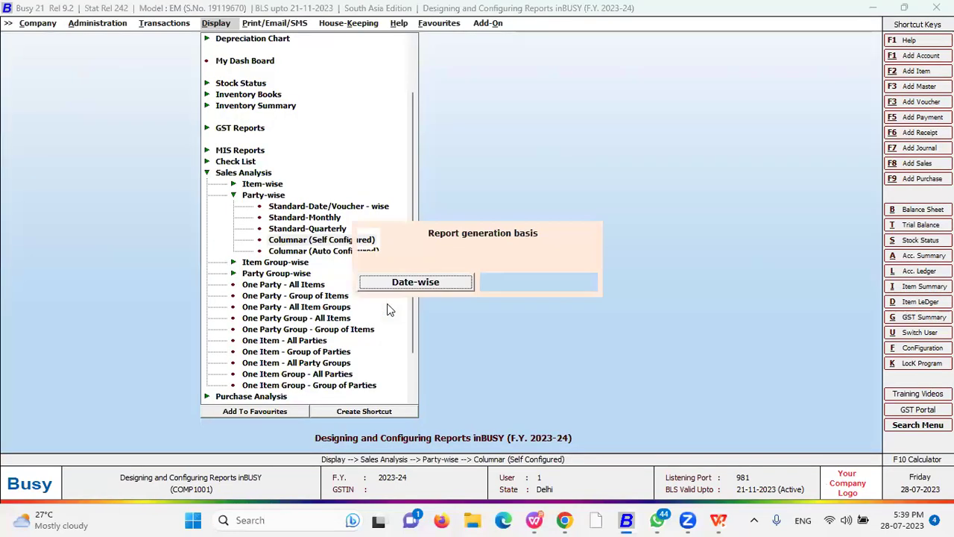
- Collapse Sales Analysis and open Letters Text Configuration under Administration > Configuration
key(Escape)
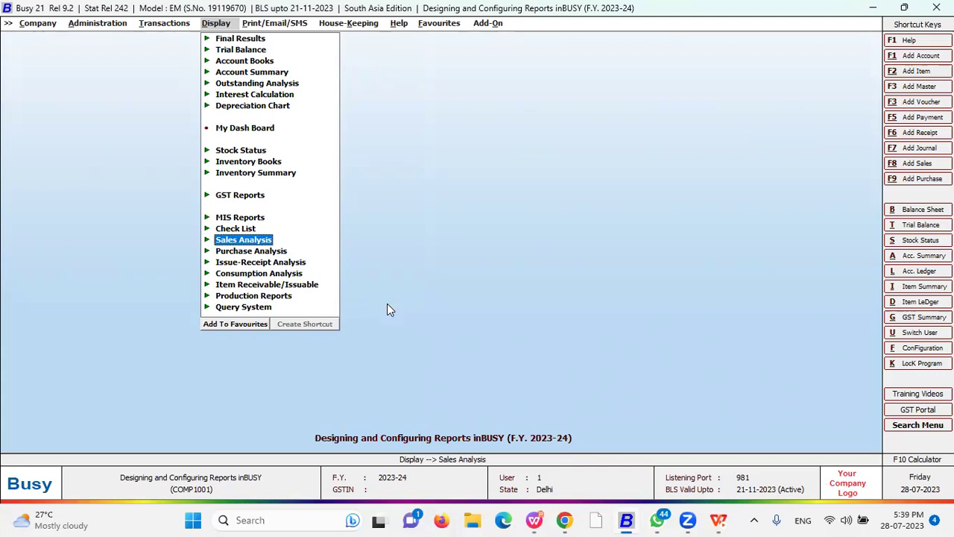
key(Left)
key(Left)
key(Return)
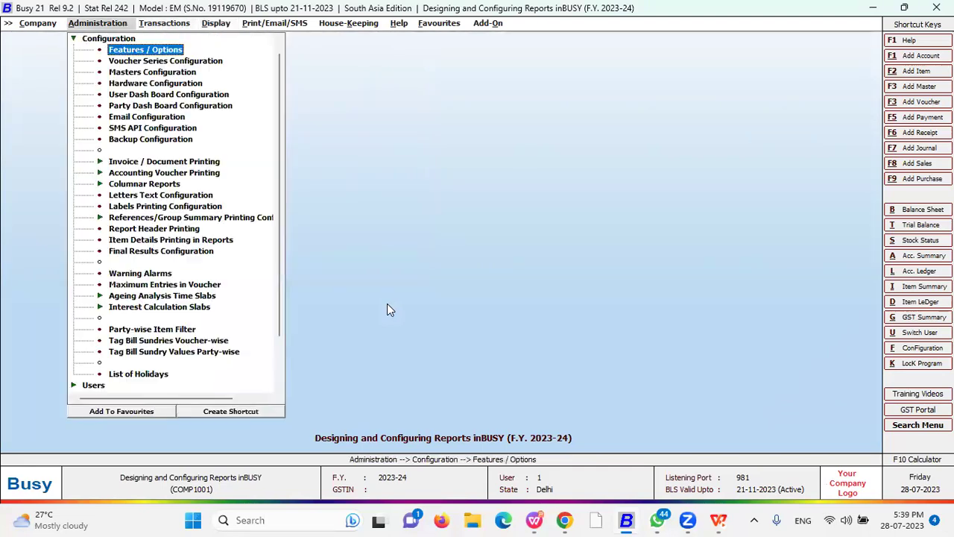
key(Down)
key(Down)
key(Down)
key(Down)
key(Down)
key(Down)
key(Down)
key(Down)
key(Down)
key(Down)
key(Down)
key(Down)
key(Down)
key(Down)
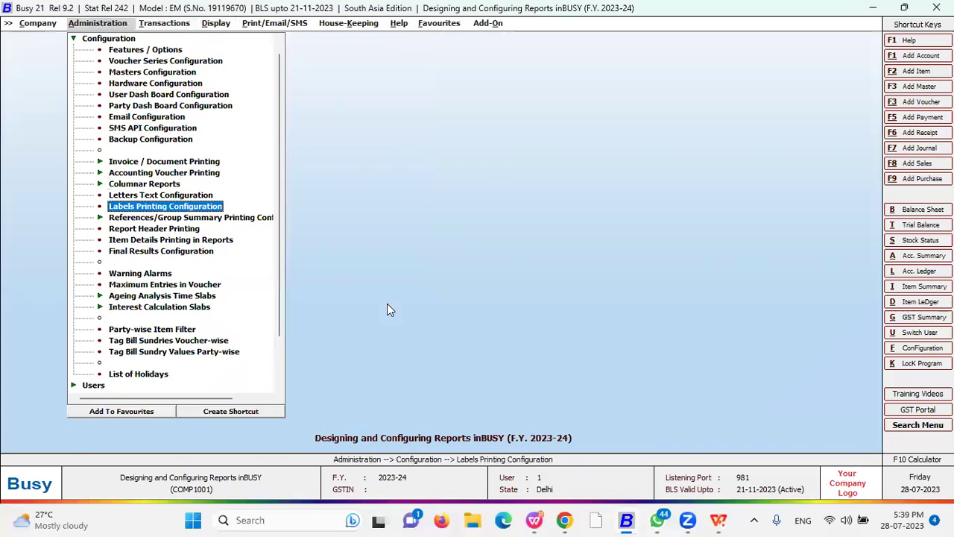
key(Up)
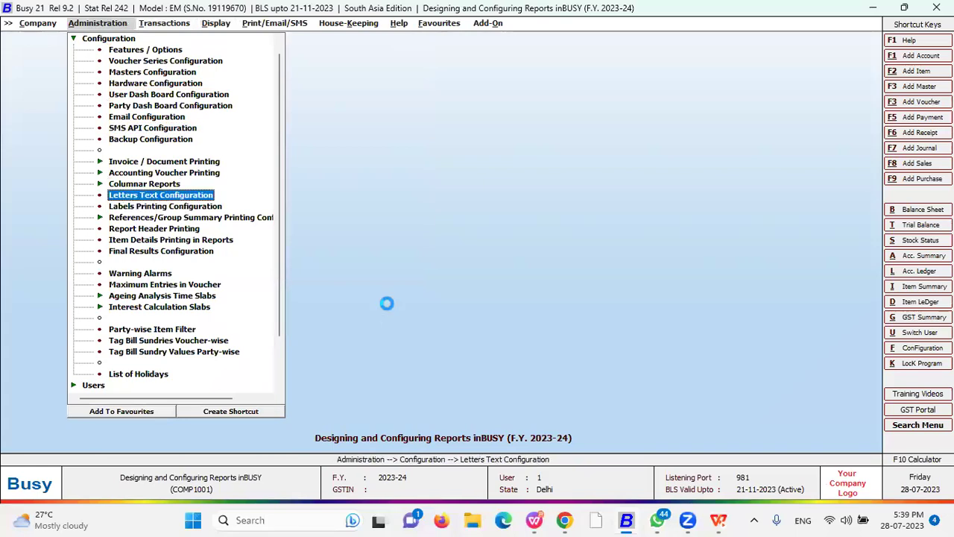
key(Return)
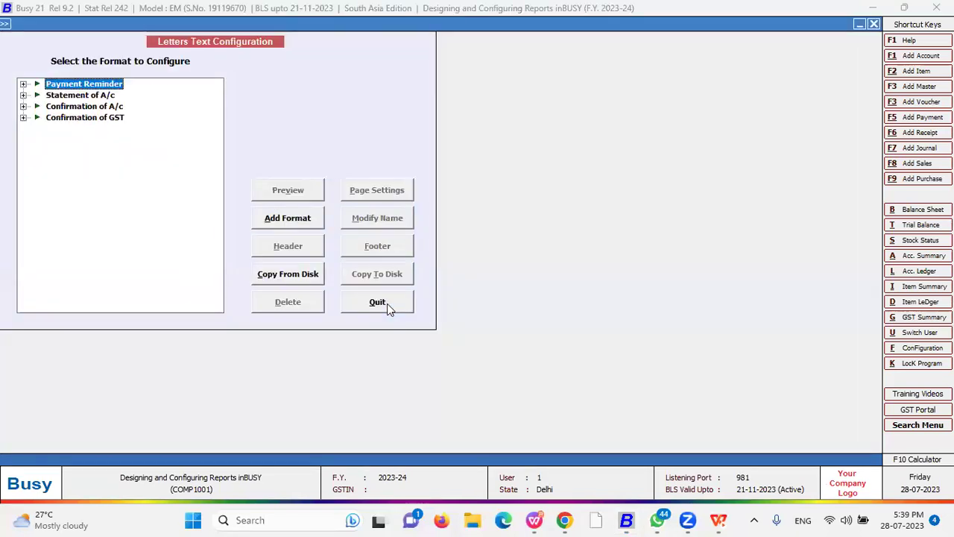
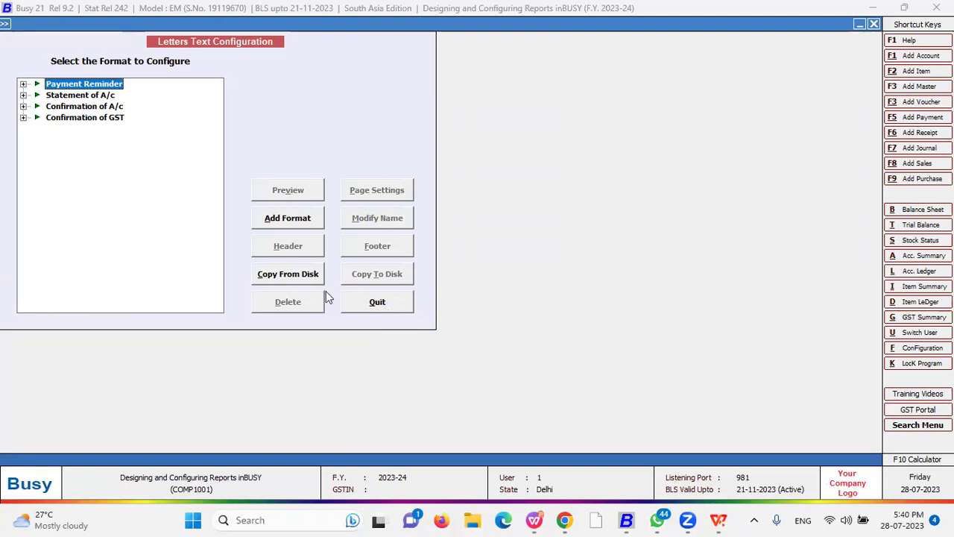
- Reopen Letters Text Configuration, cancel a new Payment Reminder format, and open format A's page settings
key(Escape)
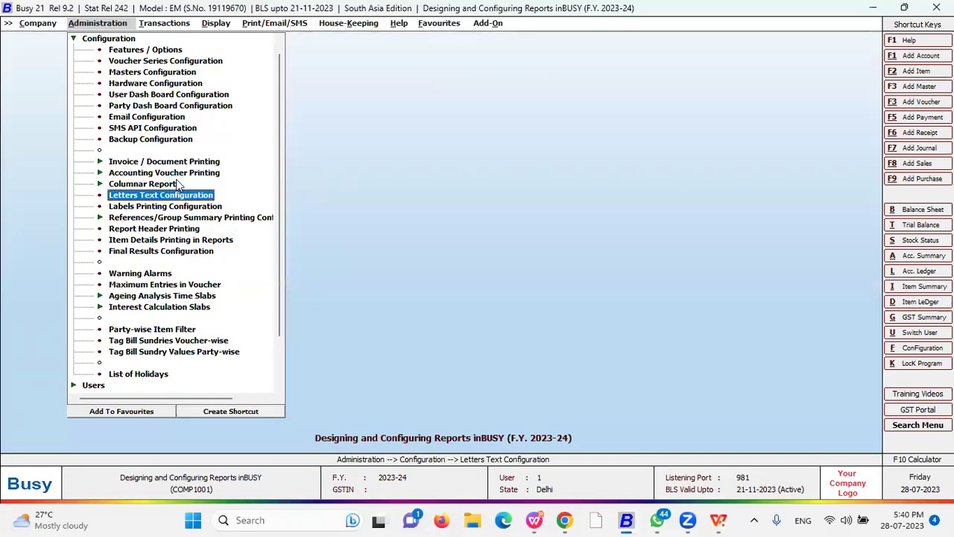
key(Return)
key(Right)
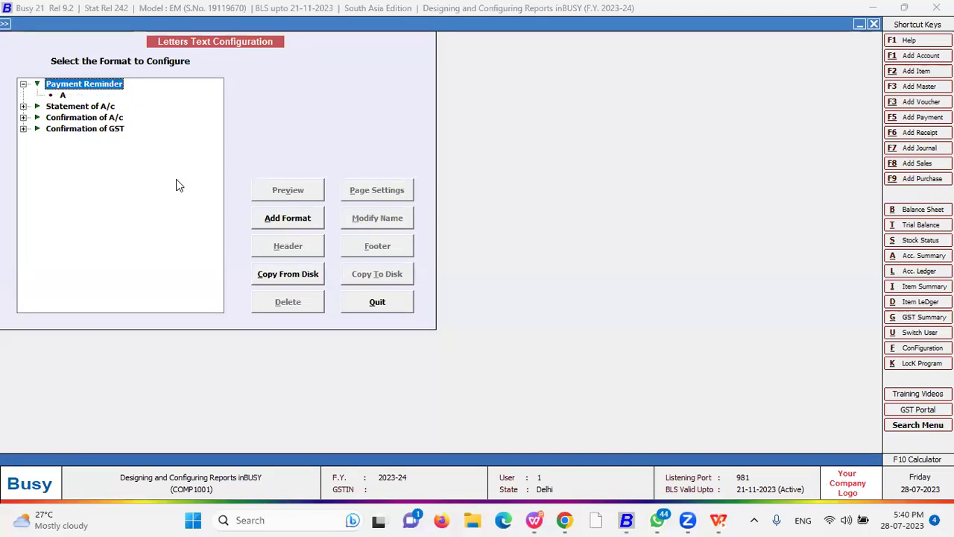
key(Down)
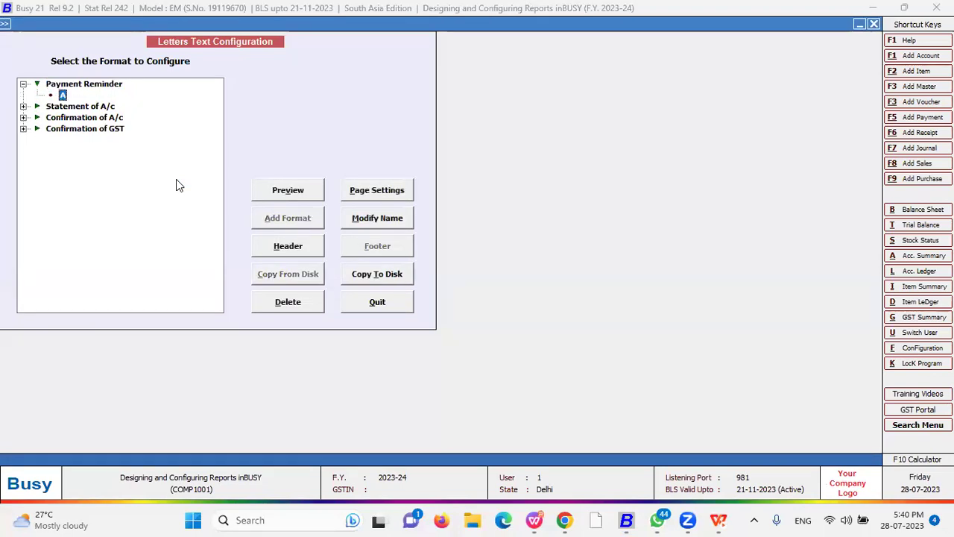
click(67, 85)
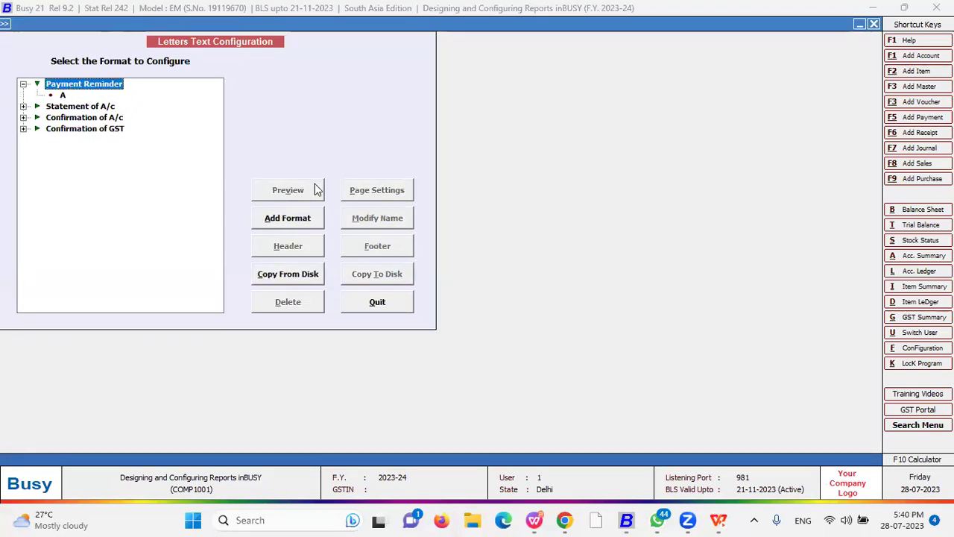
click(289, 219)
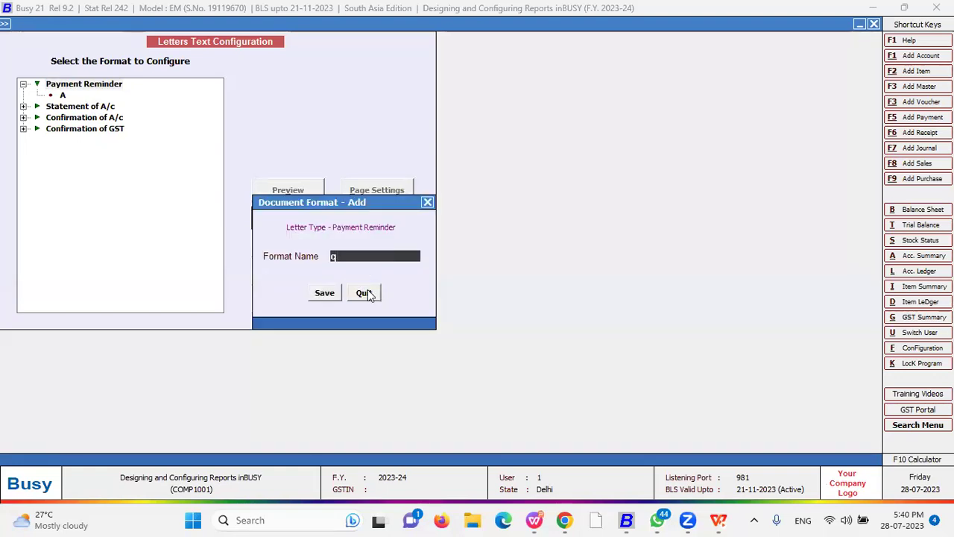
click(363, 292)
click(62, 96)
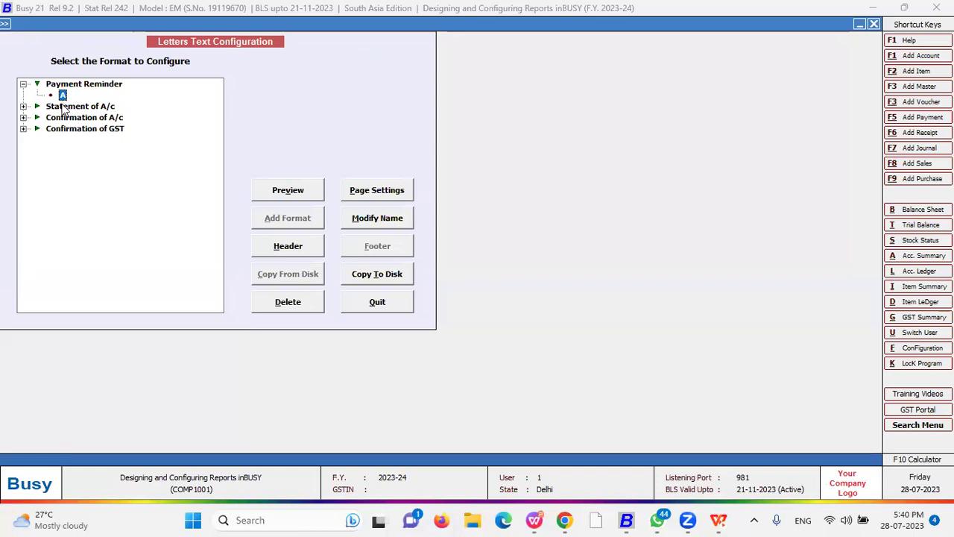
click(376, 197)
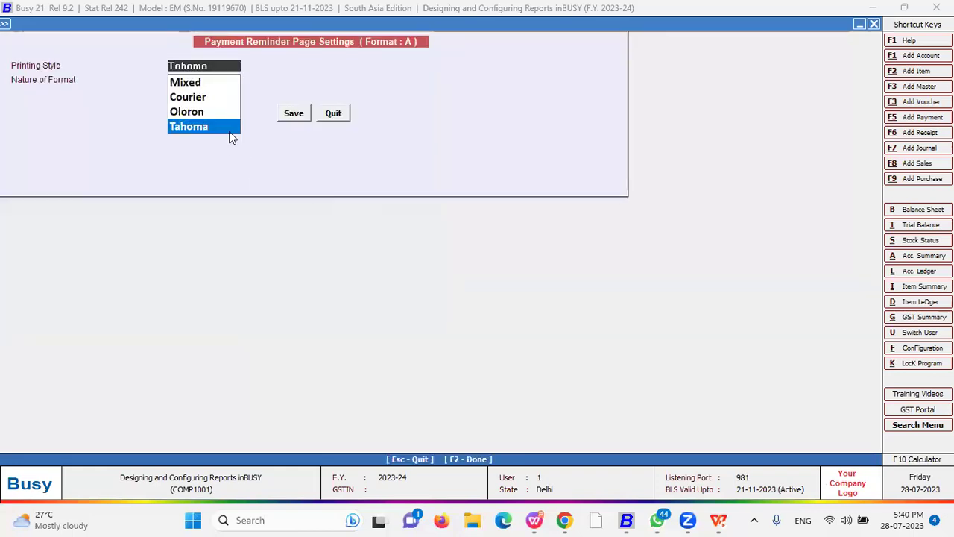
key(Up)
key(Up)
key(Up)
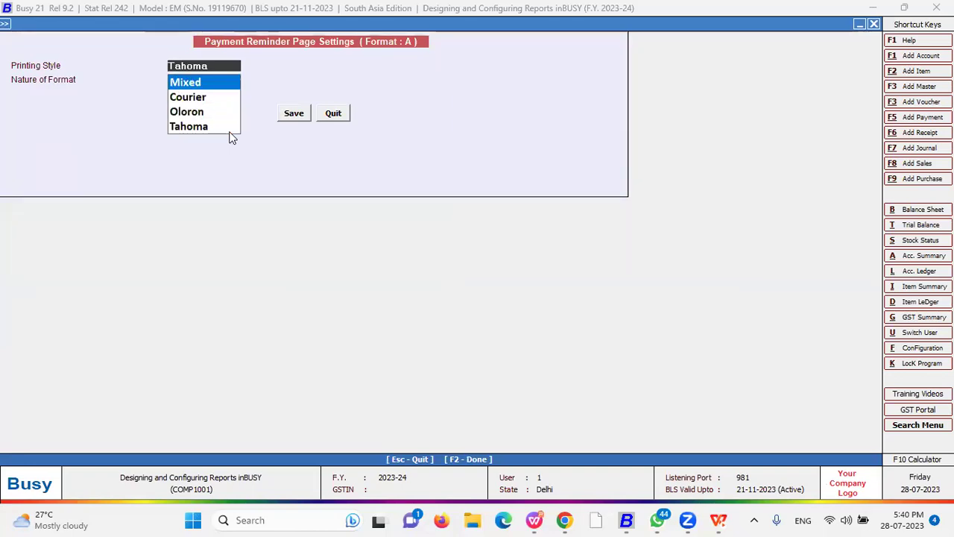
key(Down)
key(Down)
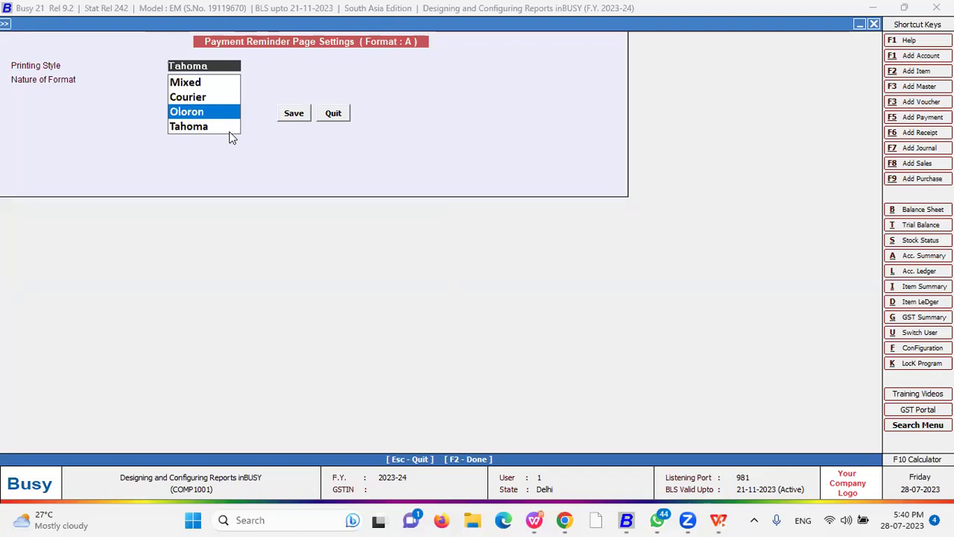
key(Down)
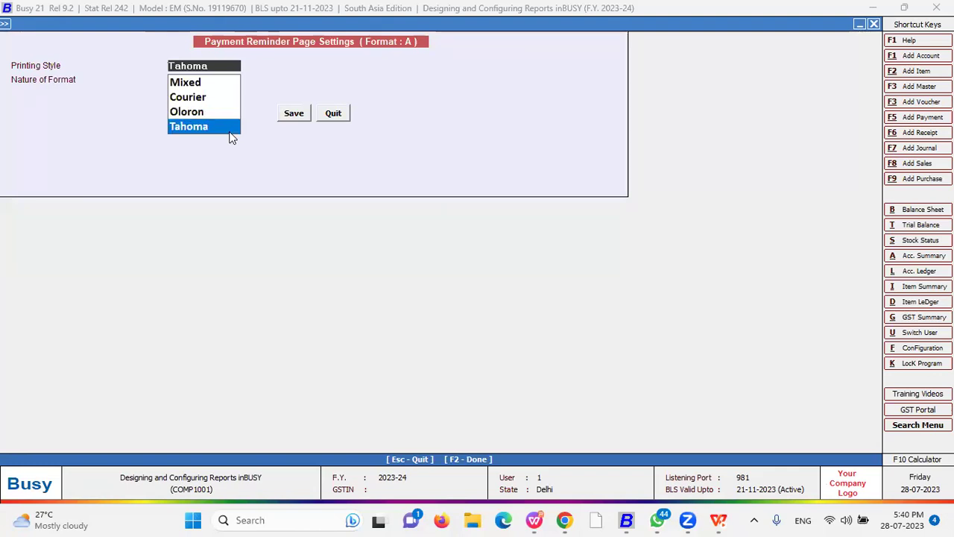
key(Return)
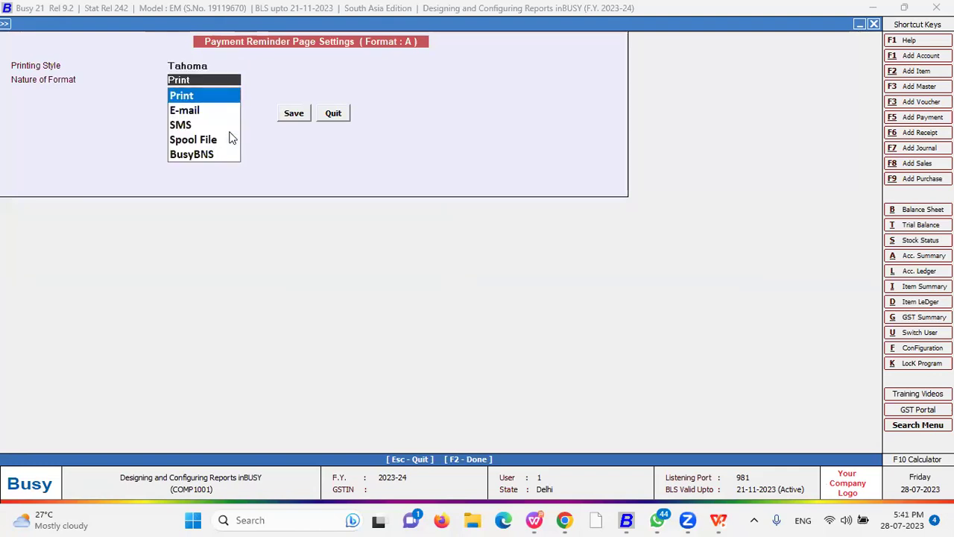
key(Return)
key(Up)
key(Down)
key(Down)
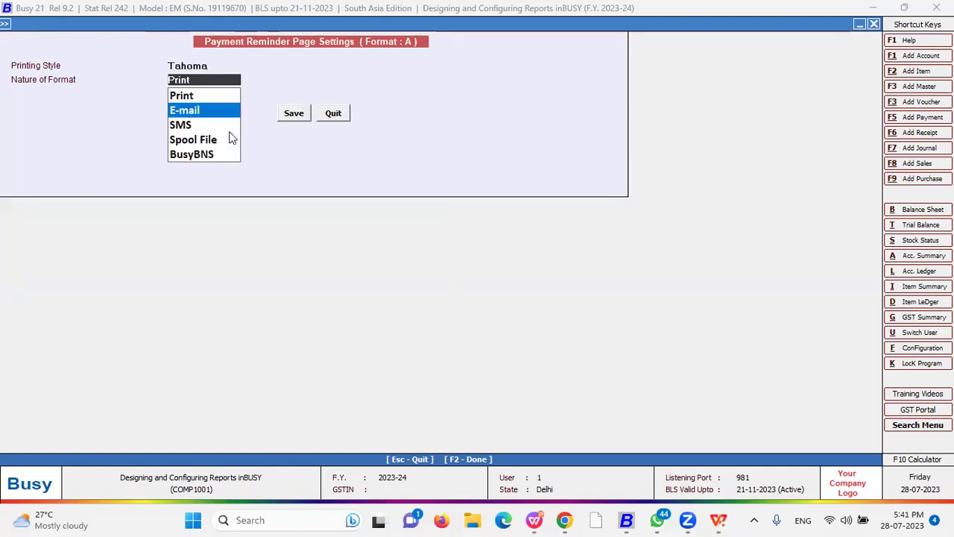
key(Up)
key(Down)
key(Down)
key(Down)
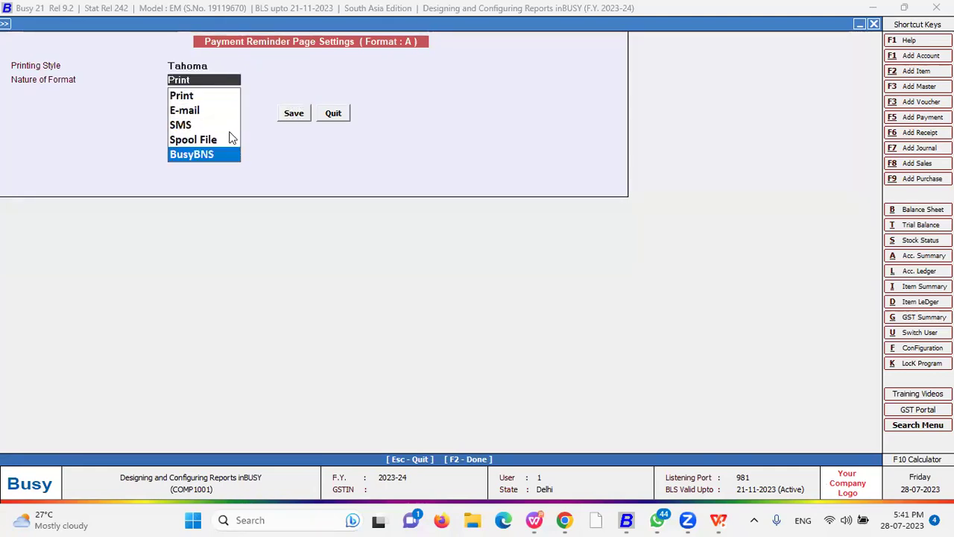
key(Up)
key(Up)
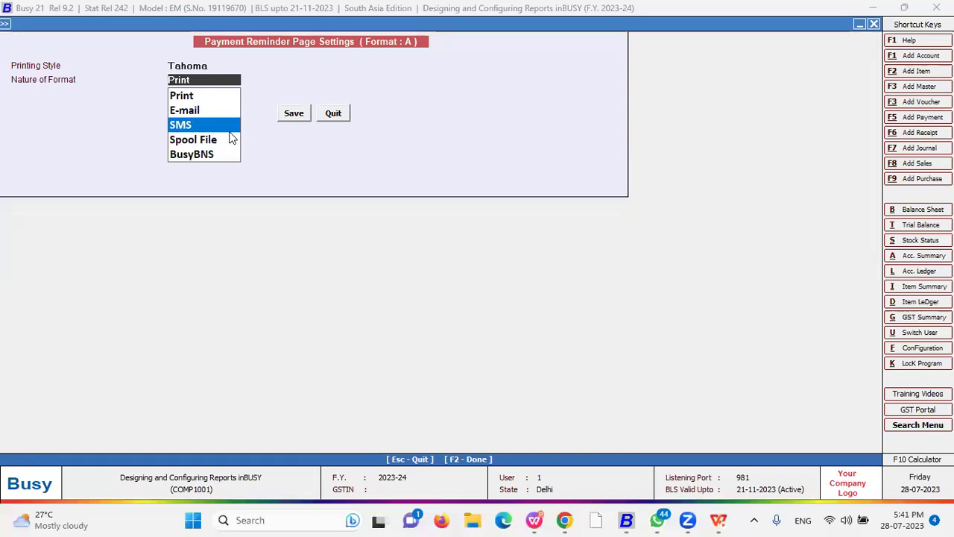
key(Up)
key(Up)
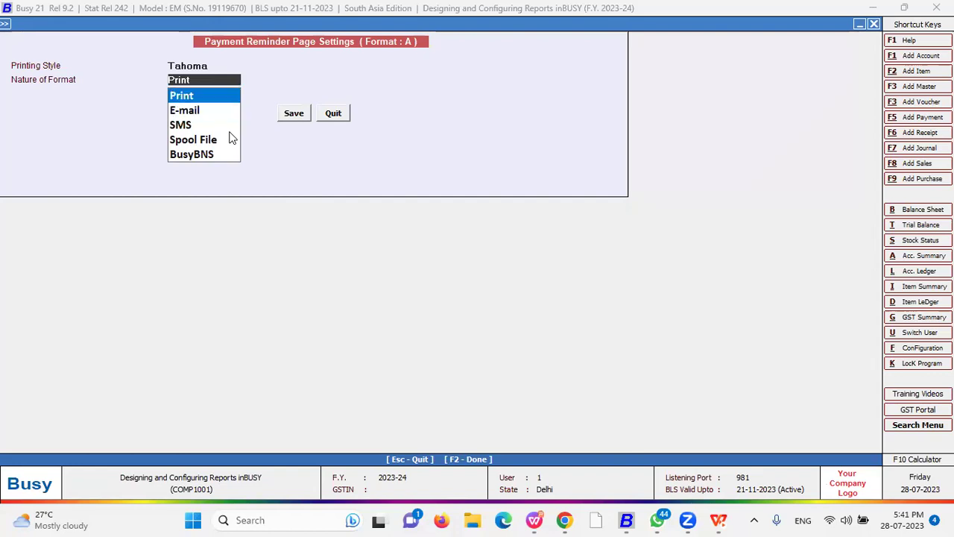
key(Return)
key(Return)
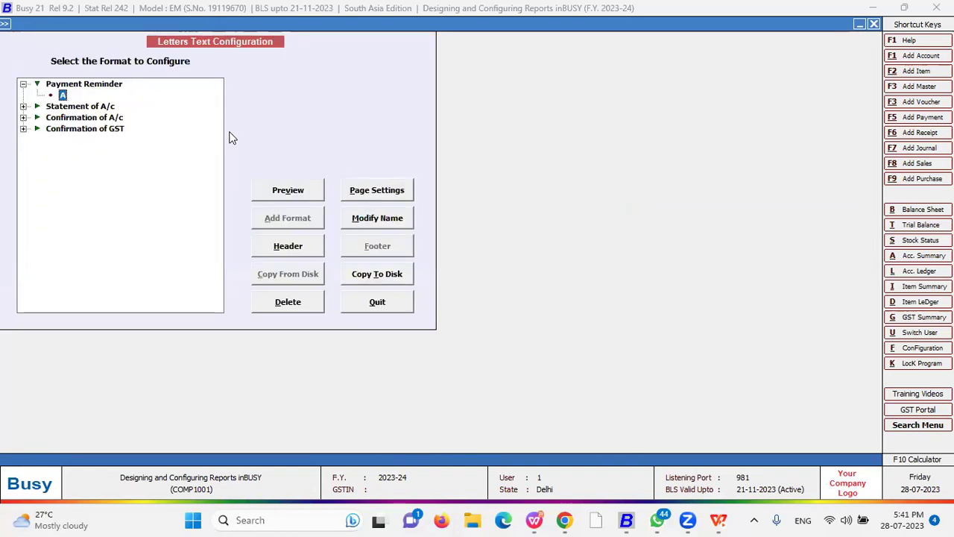
- Open format A's Payment Reminder letter text and delete the existing script
click(303, 258)
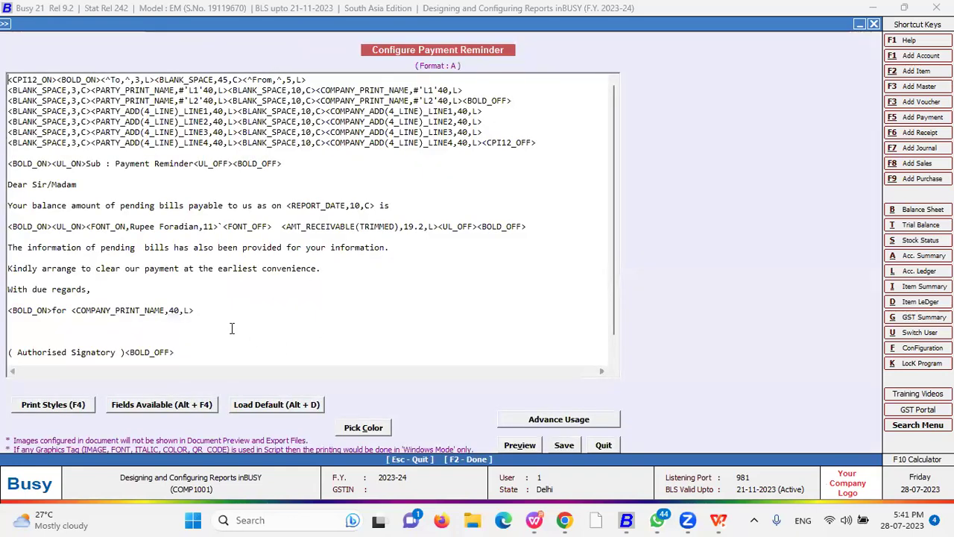
scroll(191, 337, down, 1)
drag(192, 336, 7, 6)
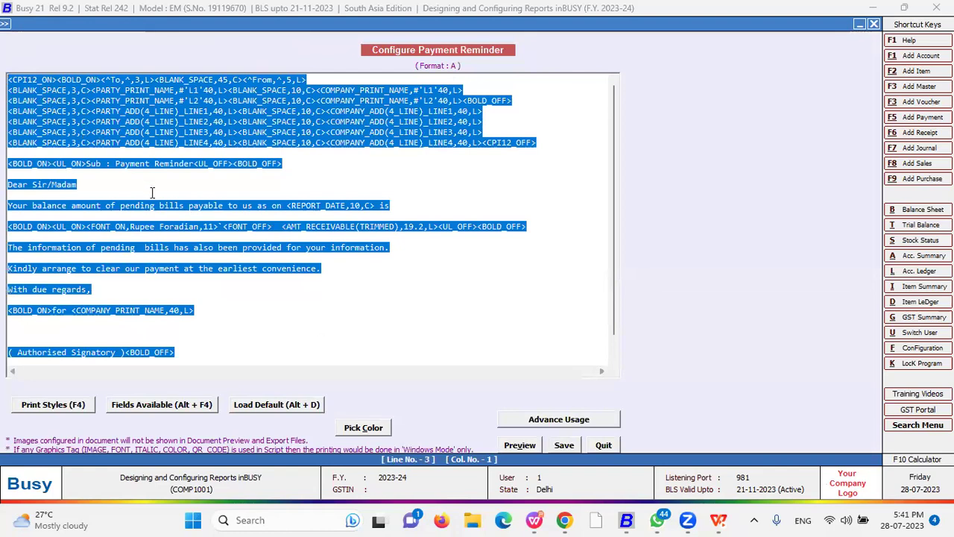
key(Delete)
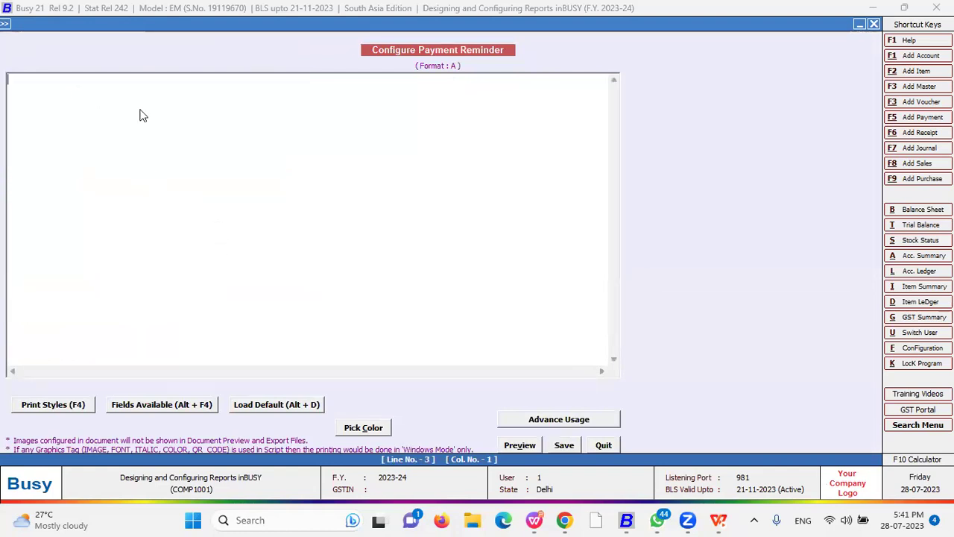
key(alt+F4)
key(Escape)
- Load the default reminder template covering All Pending Bills
click(279, 411)
click(508, 292)
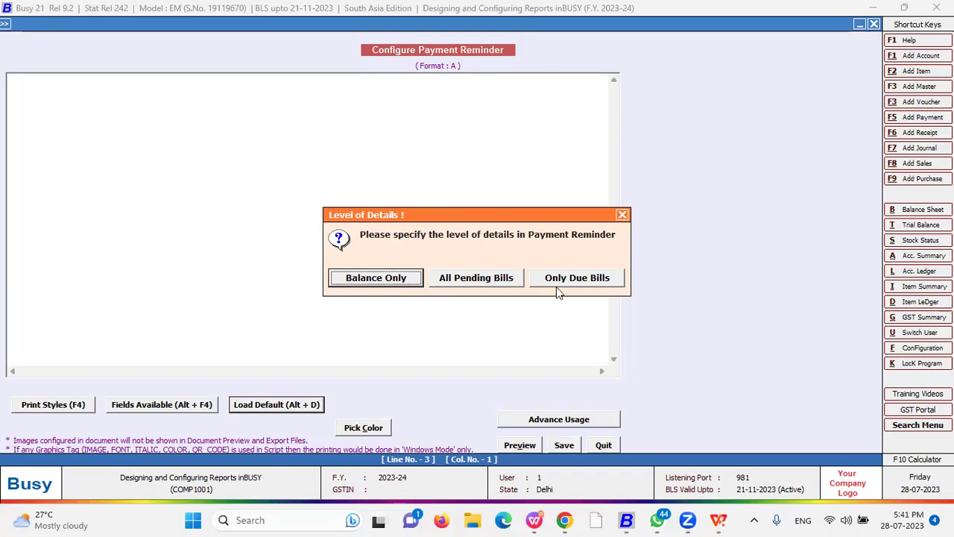
click(477, 282)
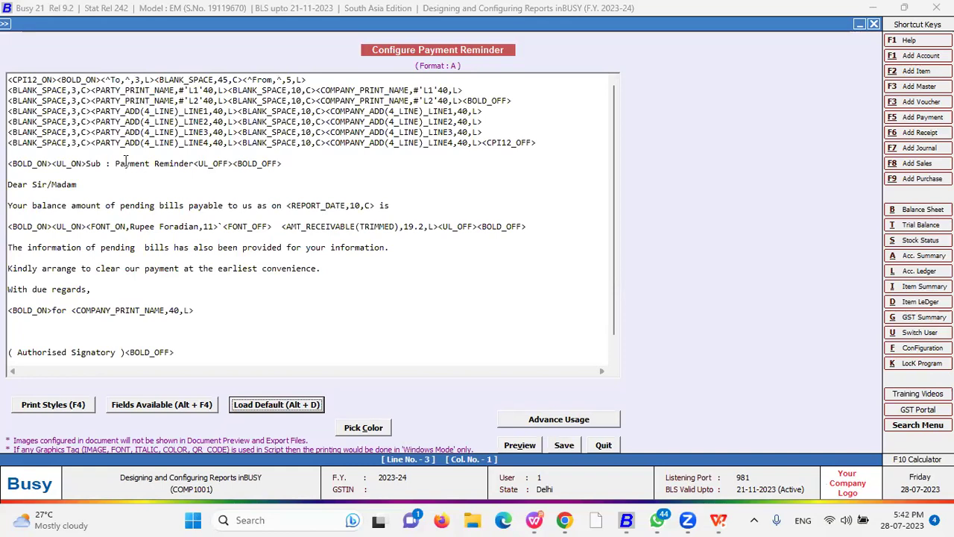
- Change the greeting from 'Sir/Madam' to 'Valued Customer'
drag(81, 185, 32, 185)
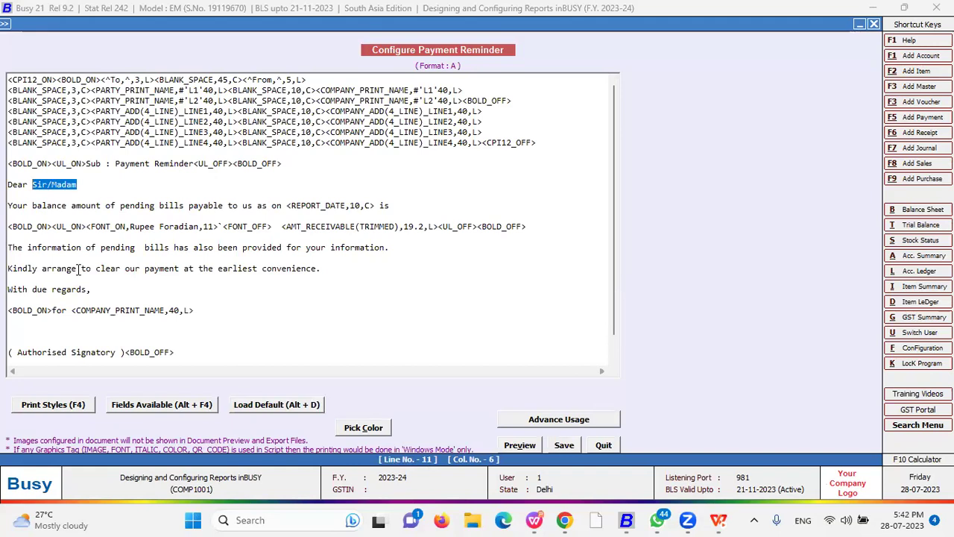
text(Cus)
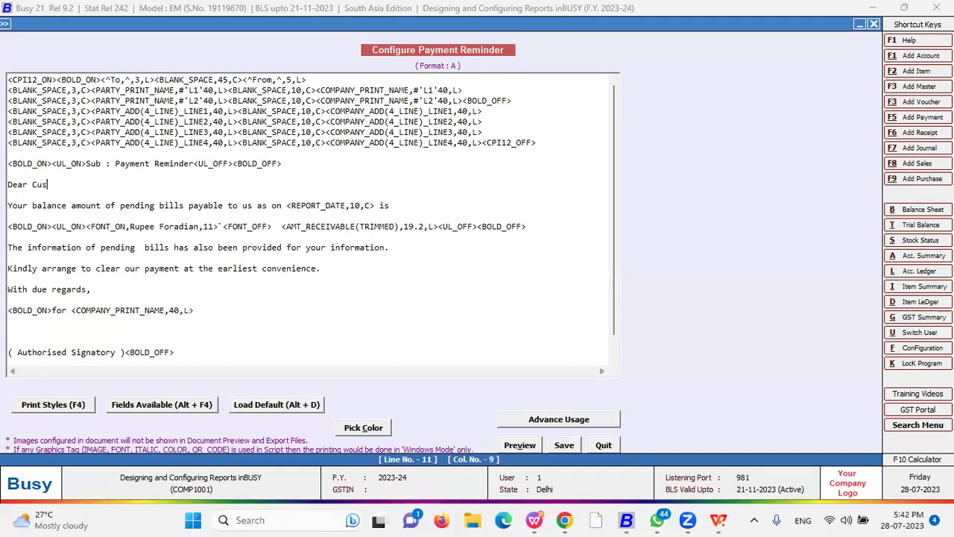
text(tomer,)
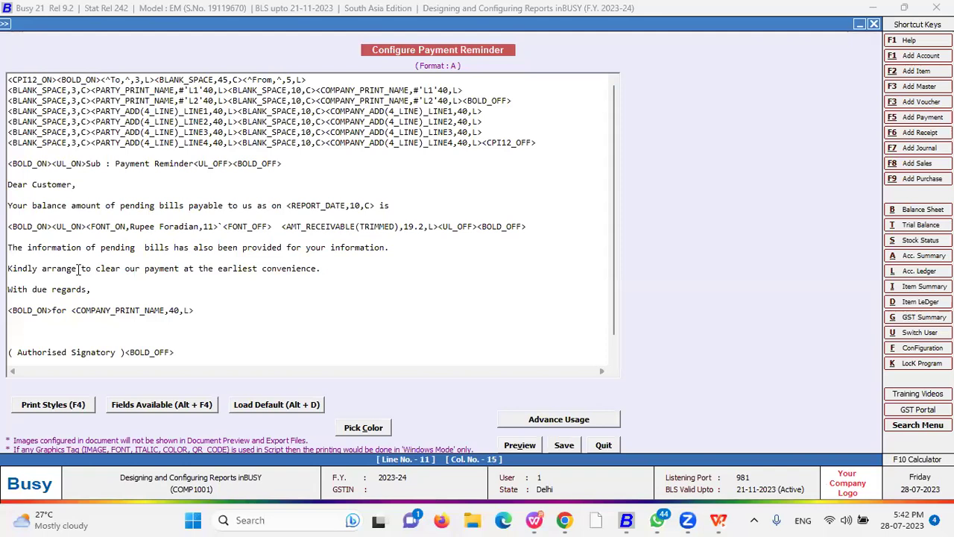
key(BackSpace)
key(BackSpace)
key(BackSpace)
key(BackSpace)
key(BackSpace)
key(BackSpace)
key(BackSpace)
key(BackSpace)
text(Valued )
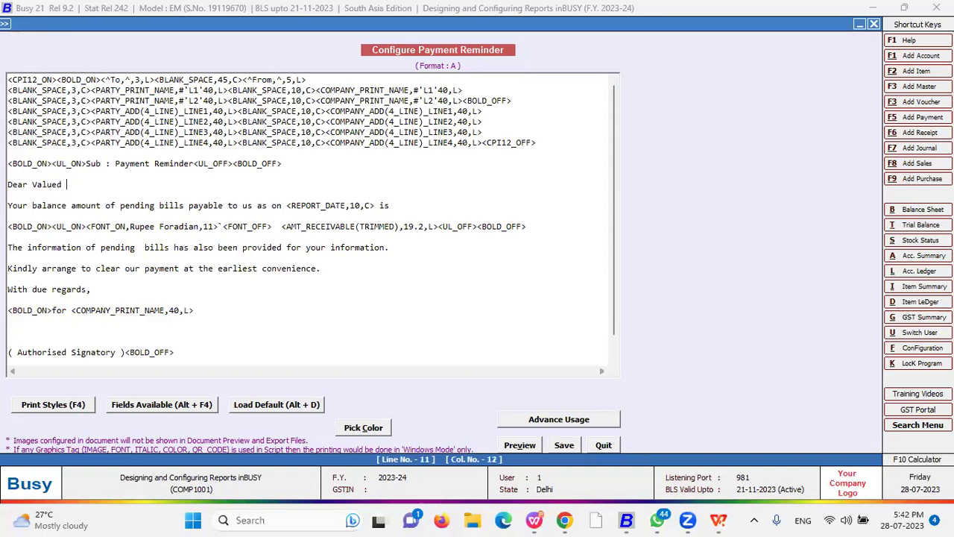
text(Customer,)
- Insert an <IMAGE,PATH,1,1> tag at the end of the first line and select PATH
scroll(78, 313, down, 1)
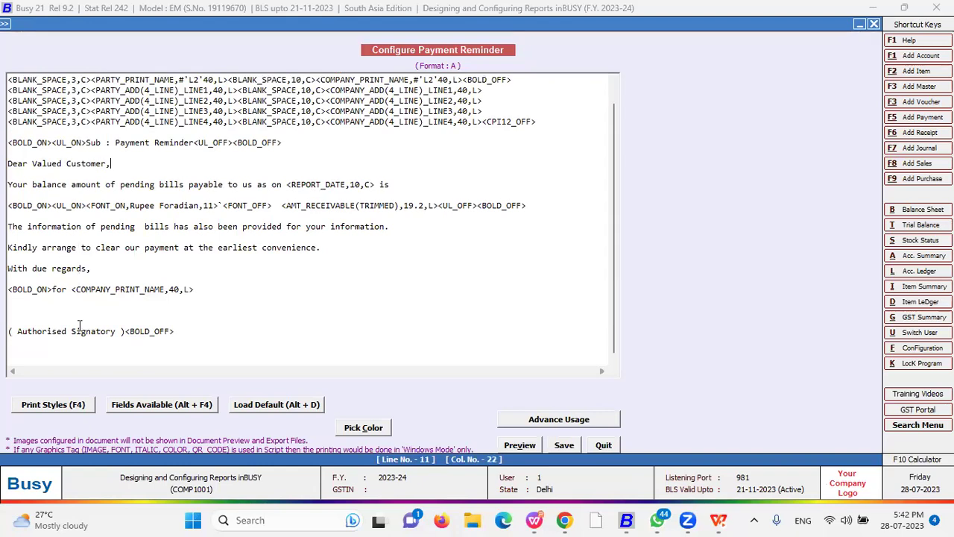
scroll(82, 313, up, 1)
click(324, 80)
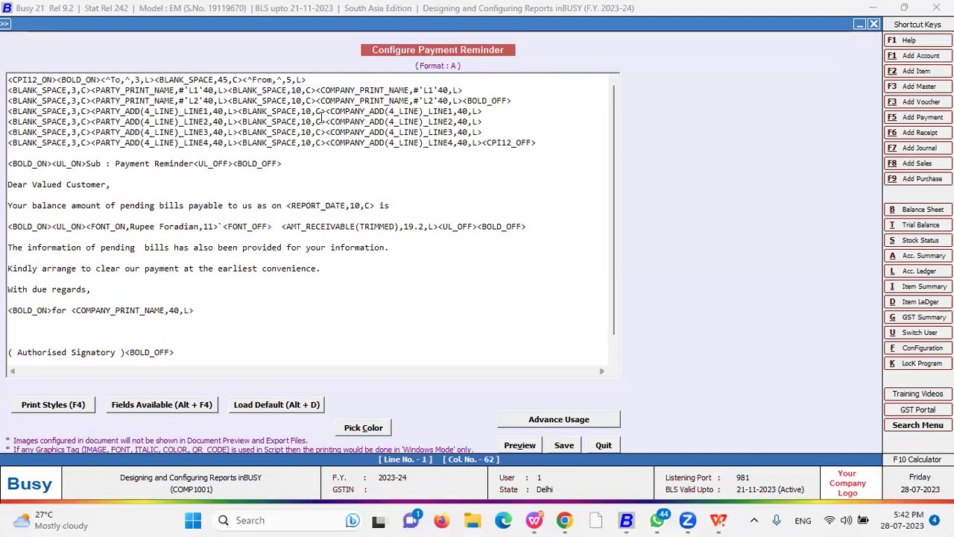
key(F4)
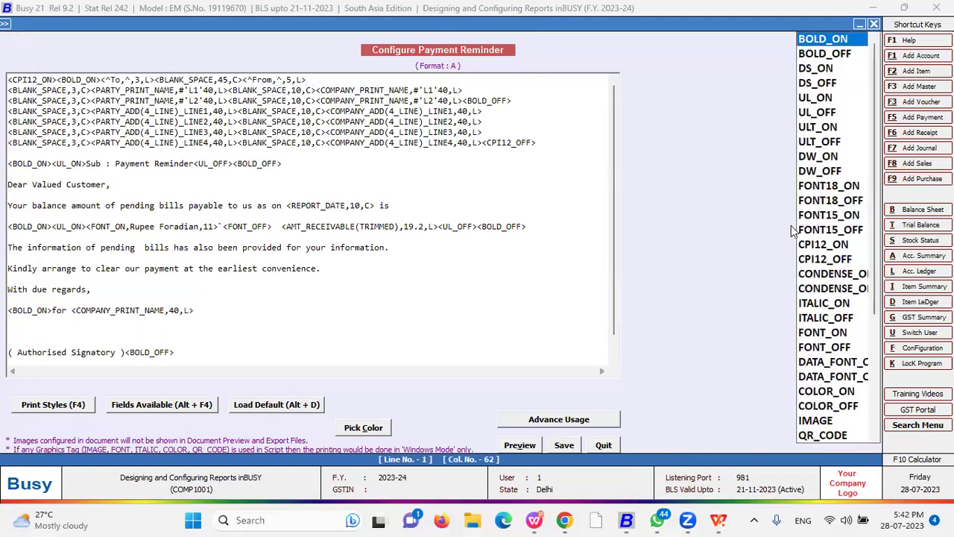
key(i)
key(Down)
key(Down)
key(Down)
key(Down)
key(Down)
key(Down)
key(Down)
key(Down)
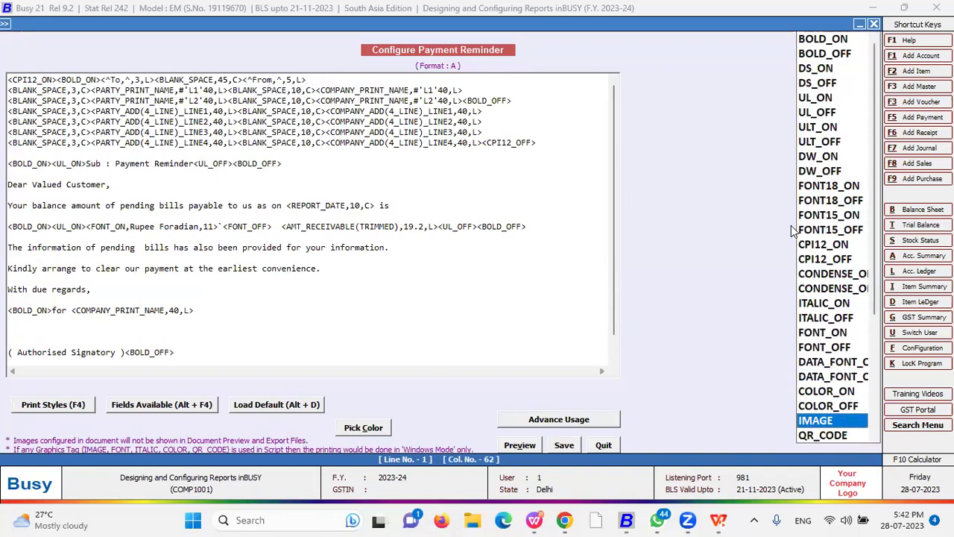
key(Return)
key(Left)
key(Left)
key(Left)
key(Left)
text(1,1)
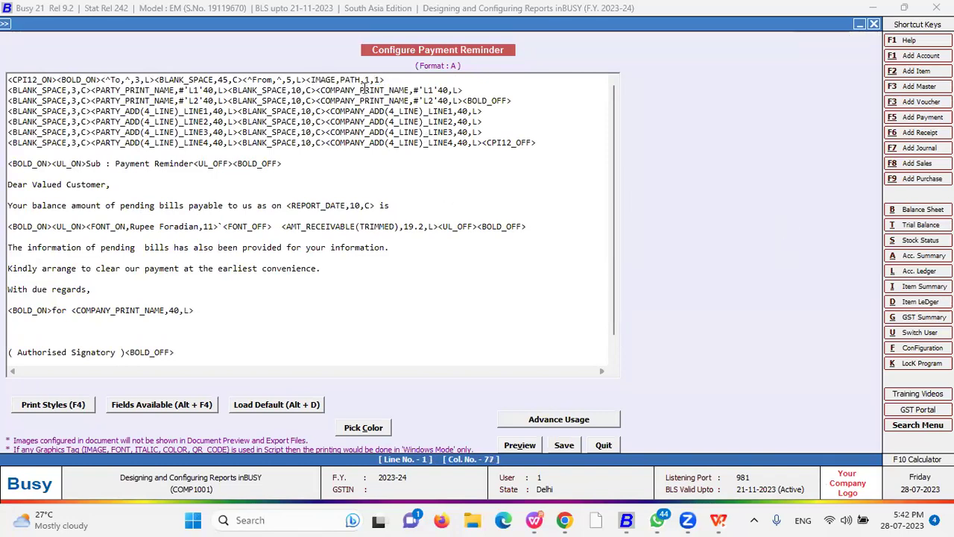
drag(361, 80, 340, 80)
key(super+d)
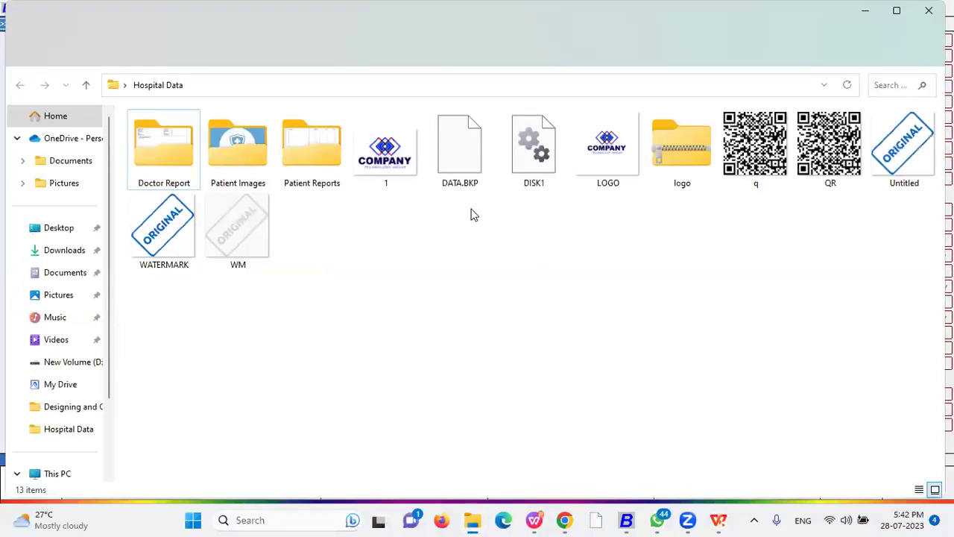
- Copy the full path of 1.jpg in the Hospital Data folder into the IMAGE tag
click(393, 153)
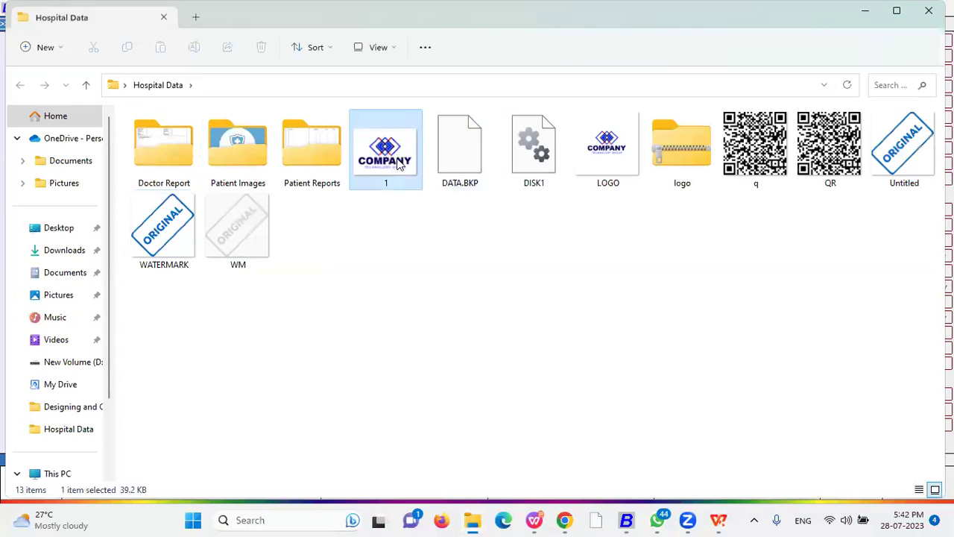
click(421, 82)
text(\)
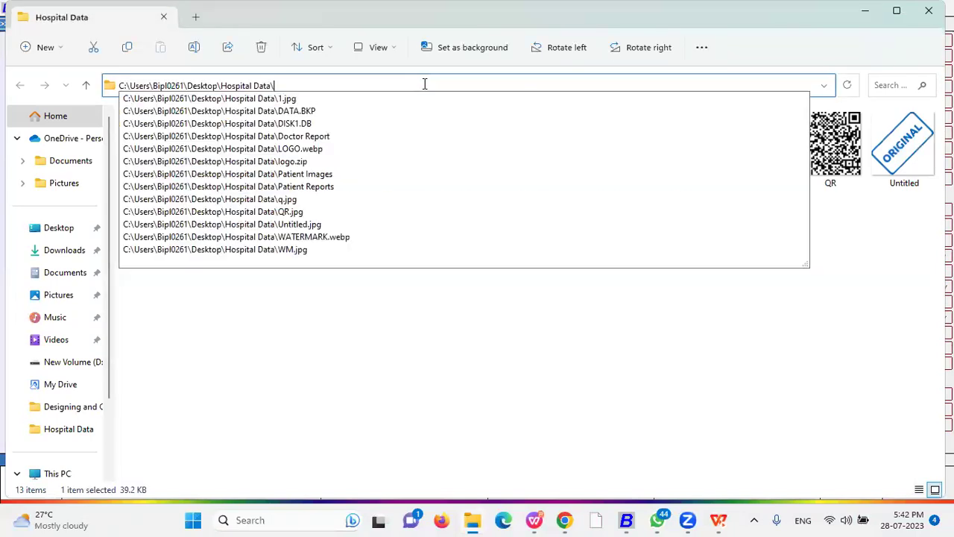
click(344, 372)
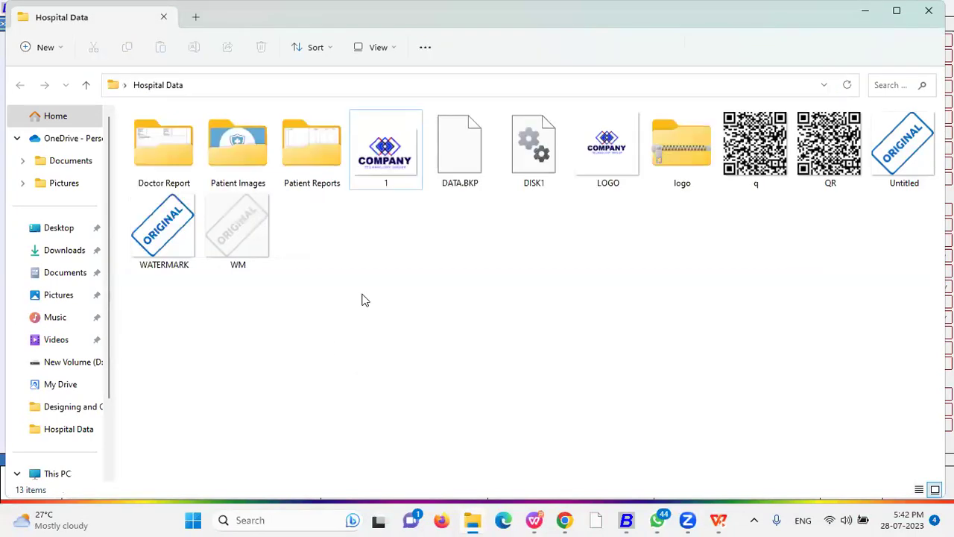
click(370, 84)
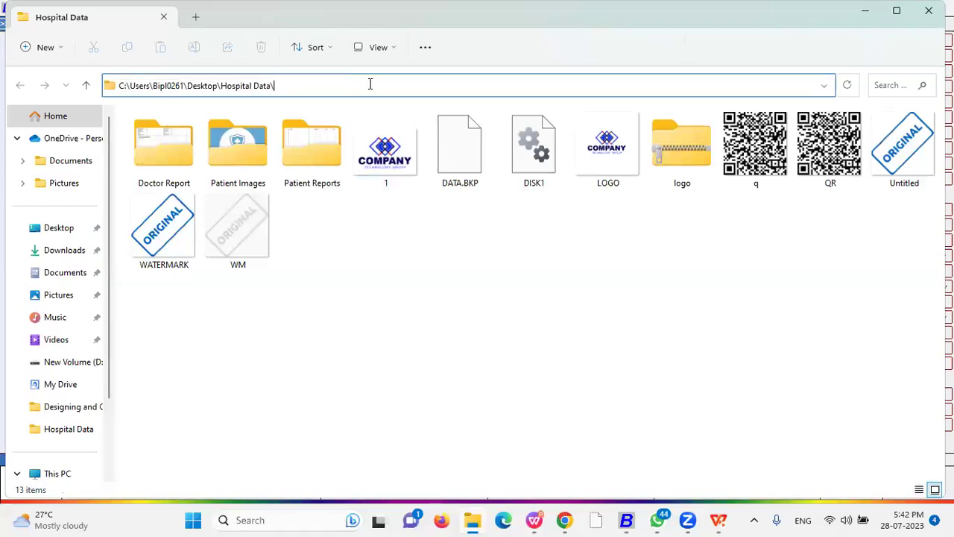
text(\)
key(Down)
key(Escape)
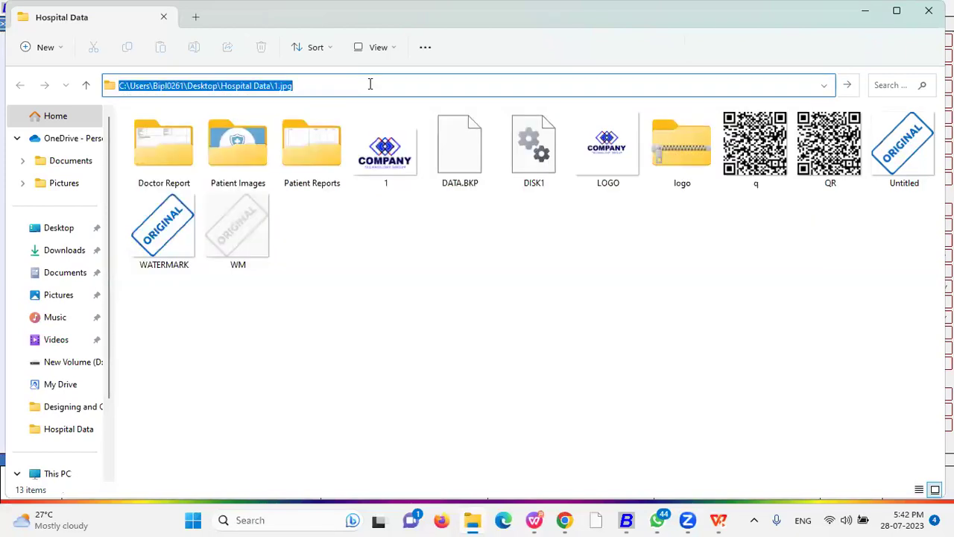
key(ctrl+c)
key(alt+Tab)
key(ctrl+v)
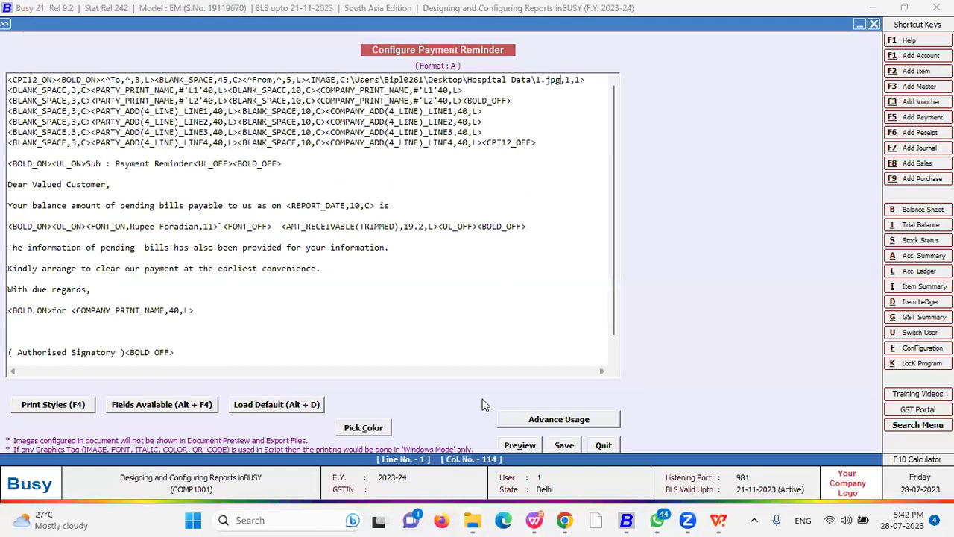
- Save the edited letter and open the Payment Reminder report under Outstanding Analysis
key(Escape)
key(Return)
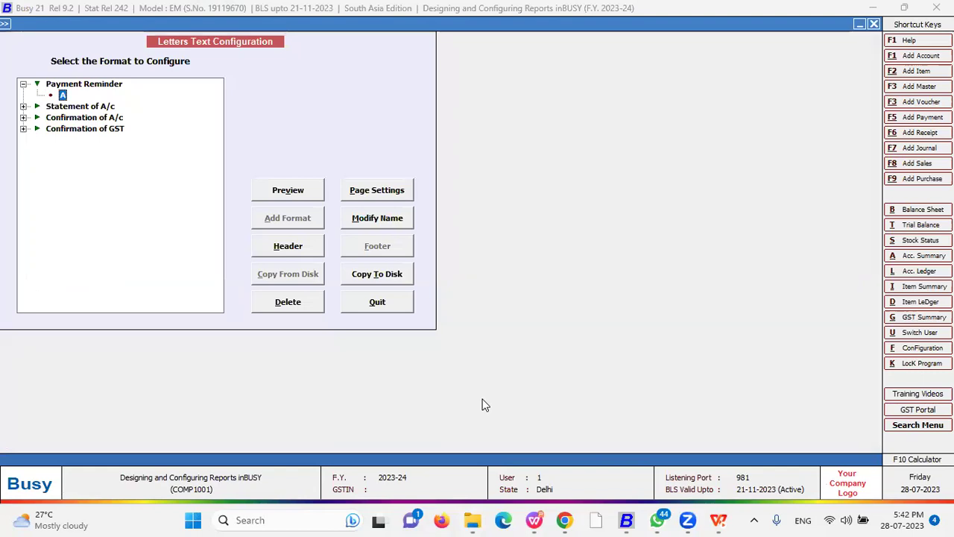
key(Escape)
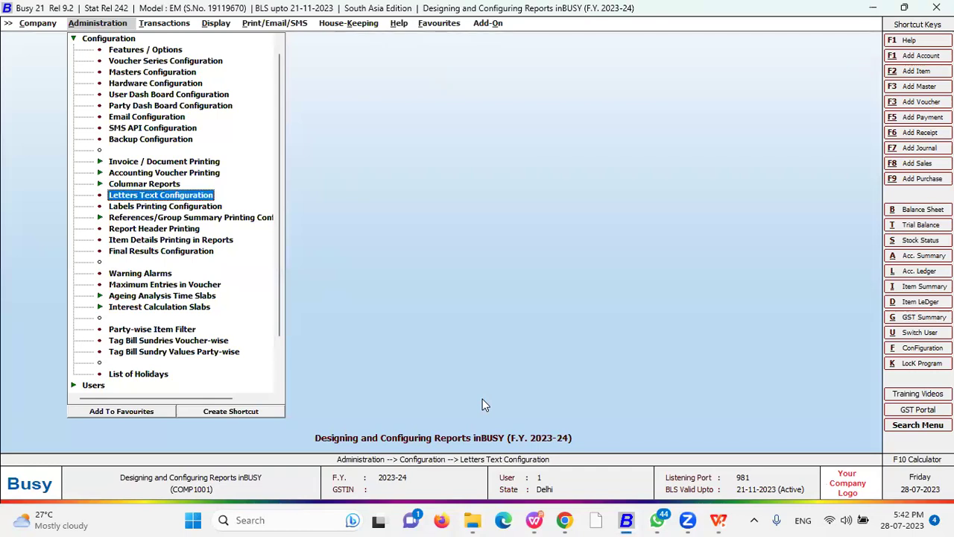
key(Escape)
key(Right)
key(Right)
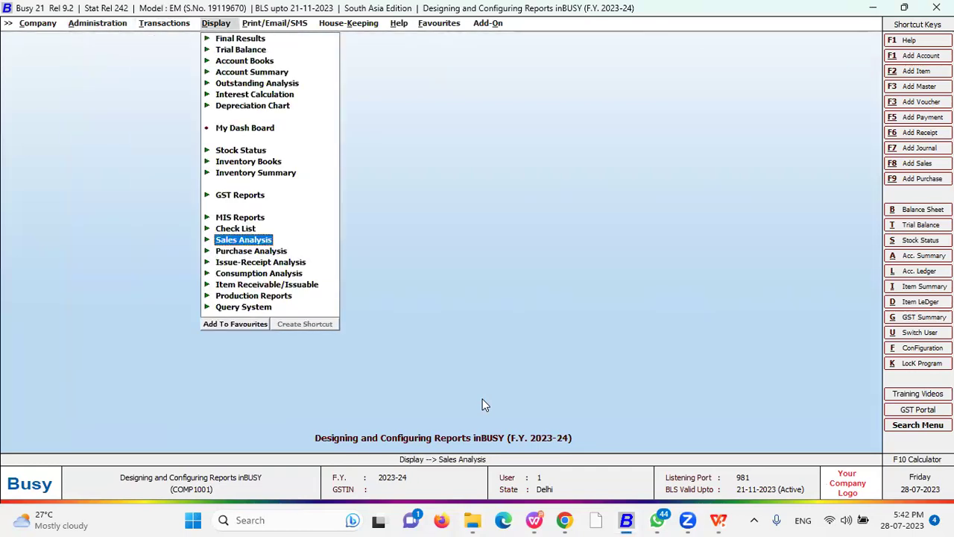
key(Right)
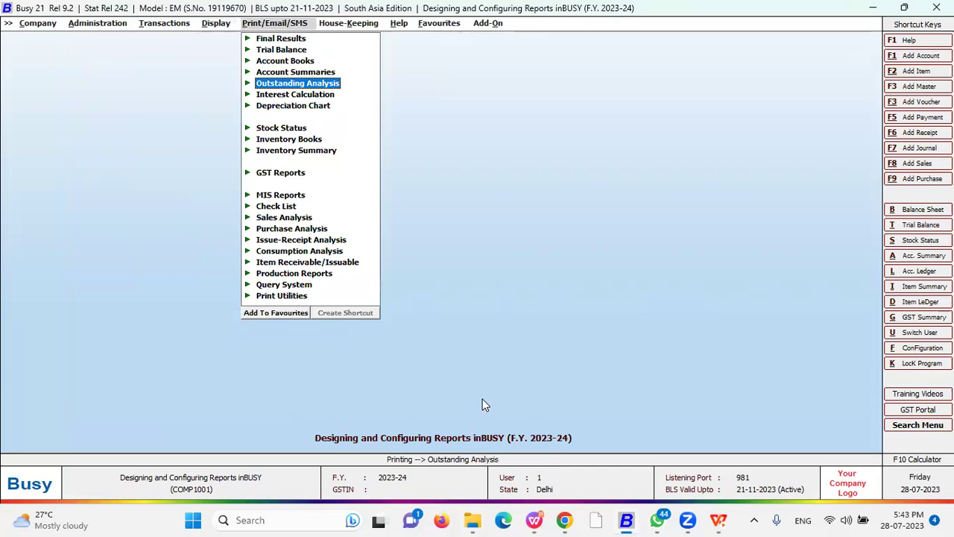
key(Return)
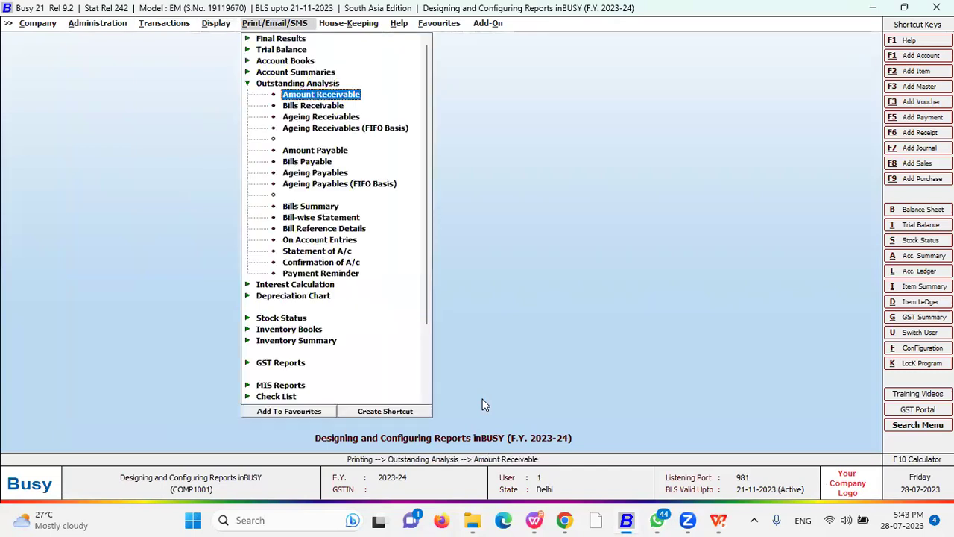
key(Down)
key(Down)
key(Down)
key(Down)
key(Down)
key(Down)
key(Down)
key(Down)
key(Down)
key(Down)
key(Down)
key(Down)
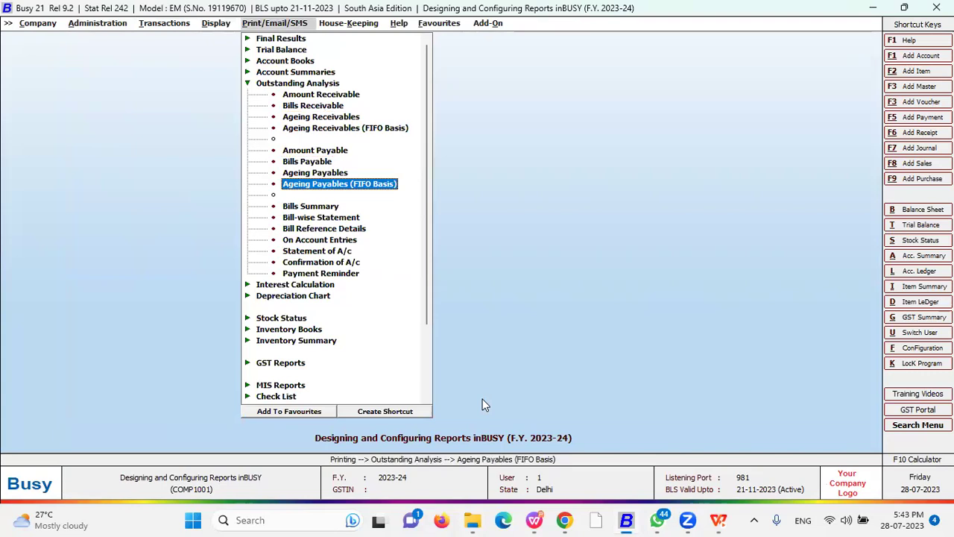
key(Down)
key(Down)
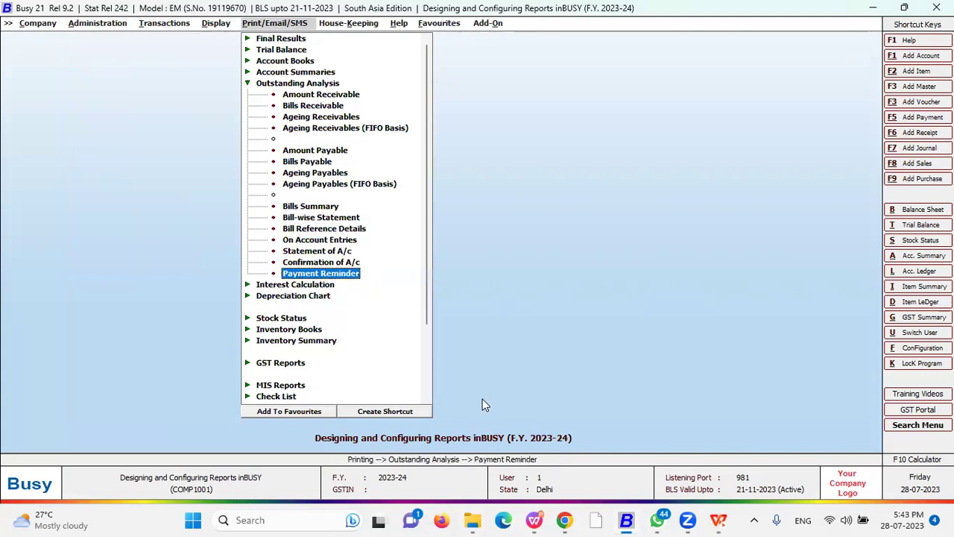
key(Return)
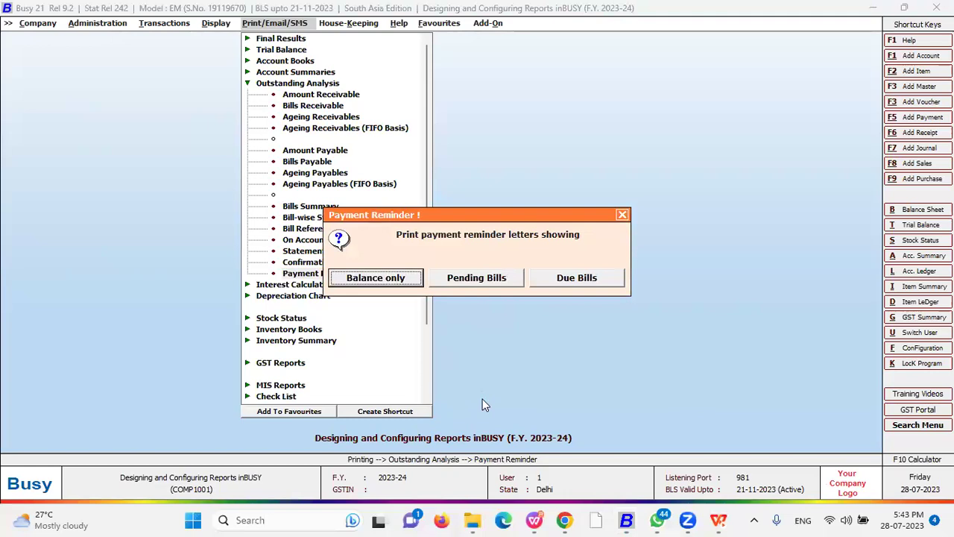
- Send Busy Infotech Pvt. Ltd. a Pending Bills reminder in format A via SMS
key(Right)
key(Right)
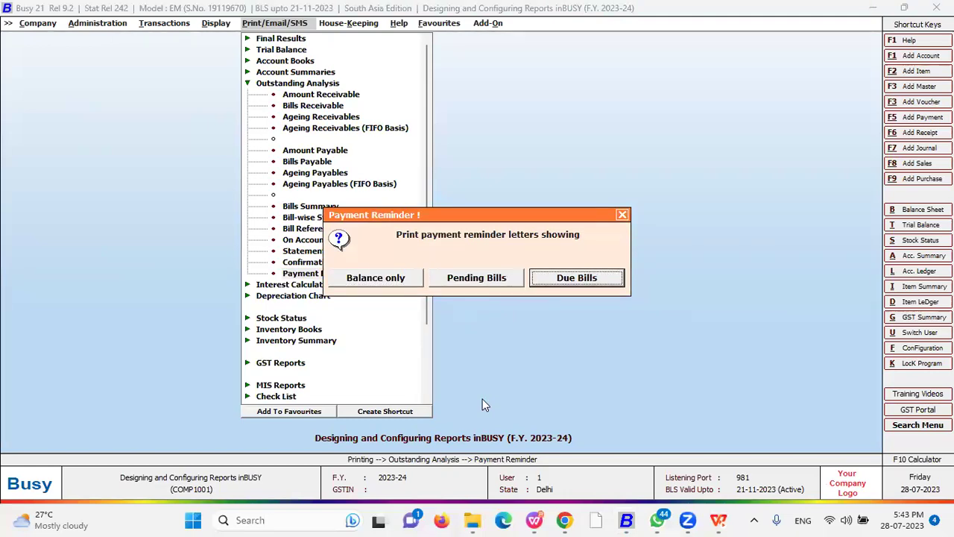
key(Left)
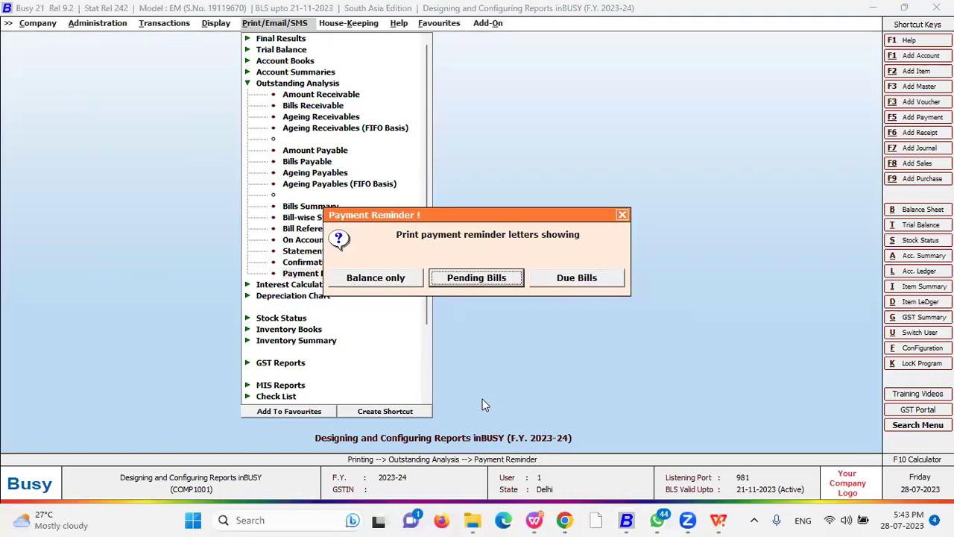
key(Return)
key(Right)
key(Right)
key(Left)
key(Left)
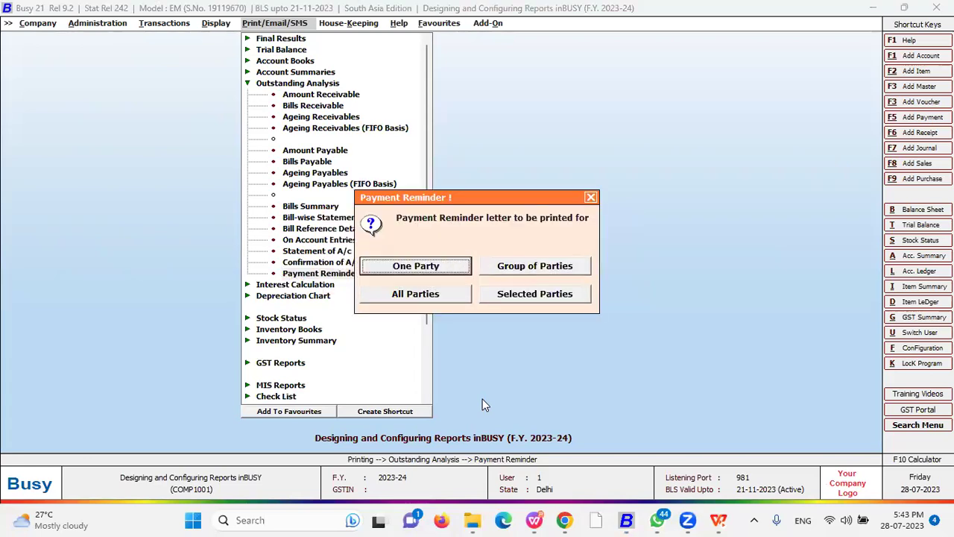
key(Return)
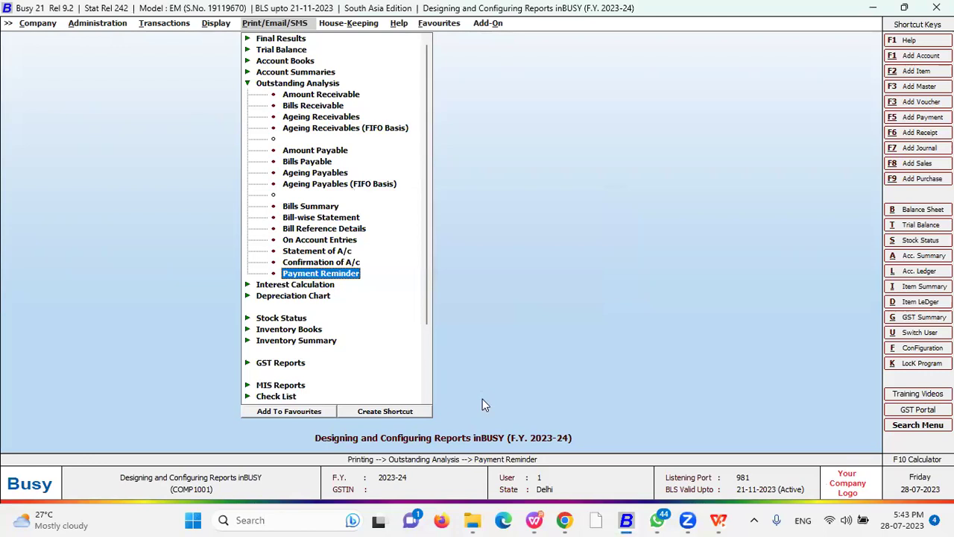
text(bus)
key(Return)
key(Return)
key(Return)
key(Up)
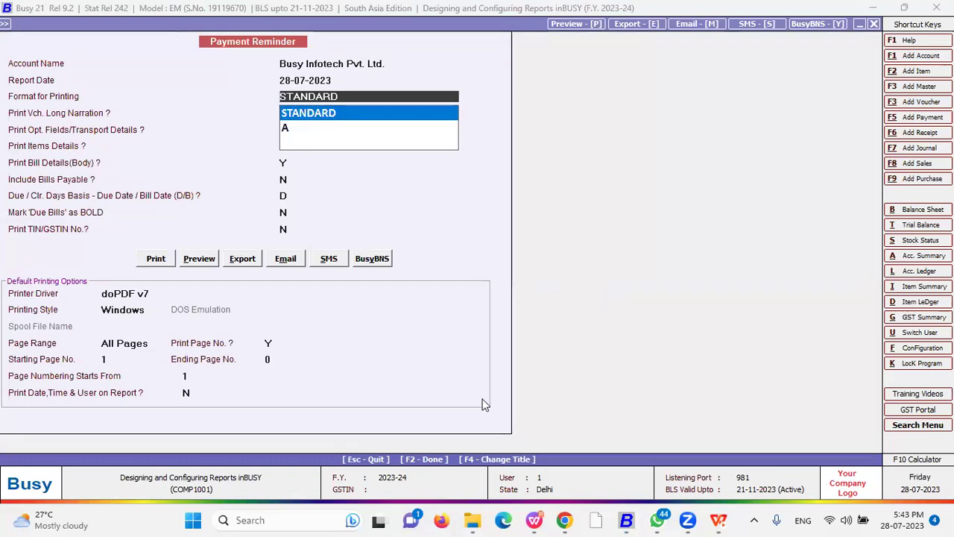
key(Down)
key(Return)
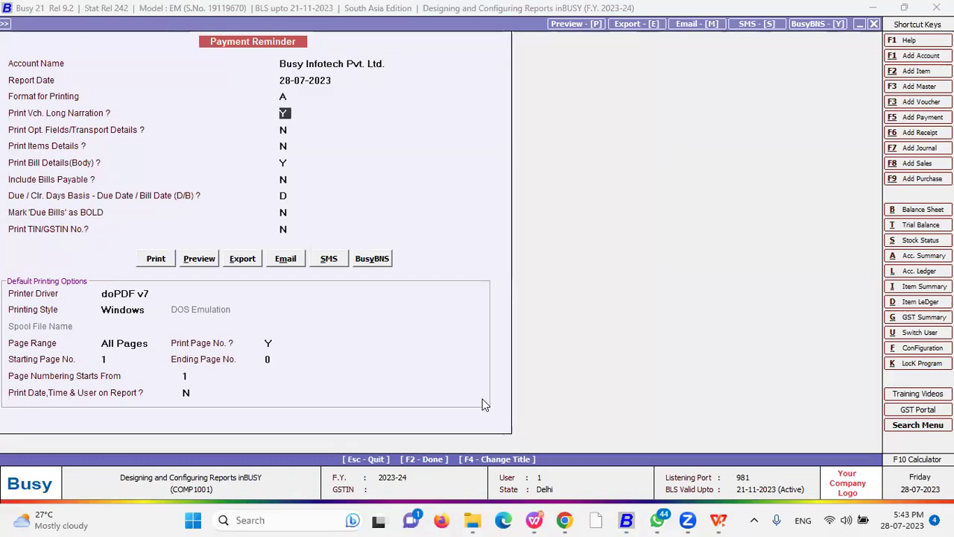
click(327, 260)
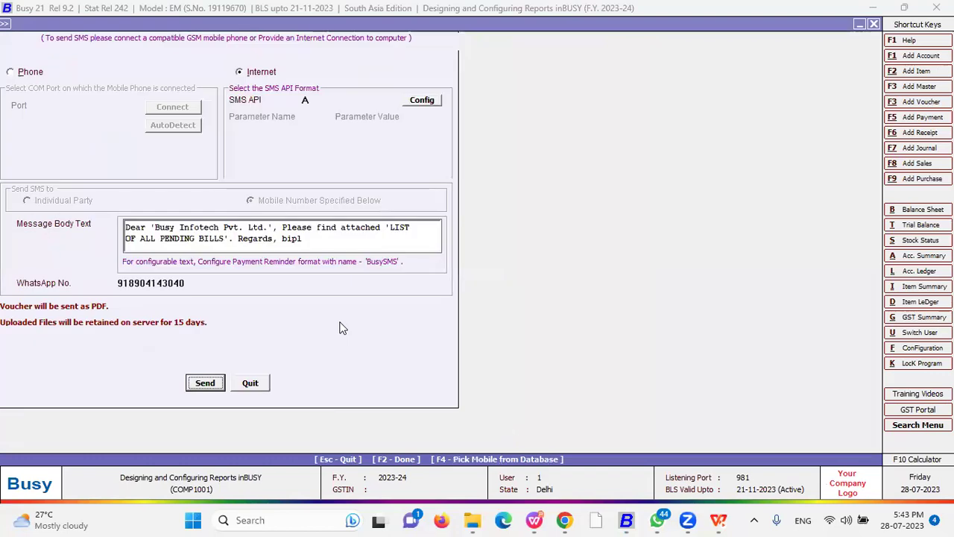
key(Return)
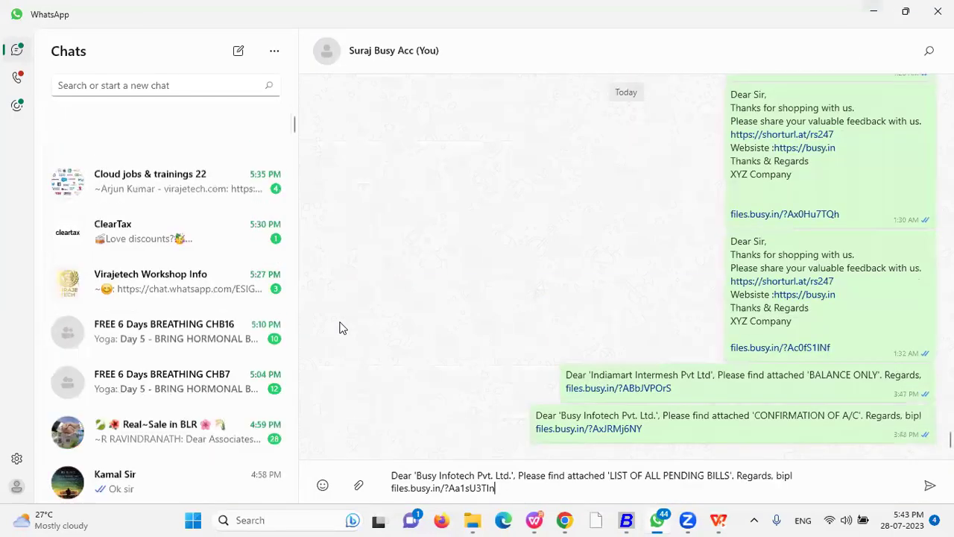
- Send the prefilled WhatsApp reminder and open its files.busy.in link
click(929, 485)
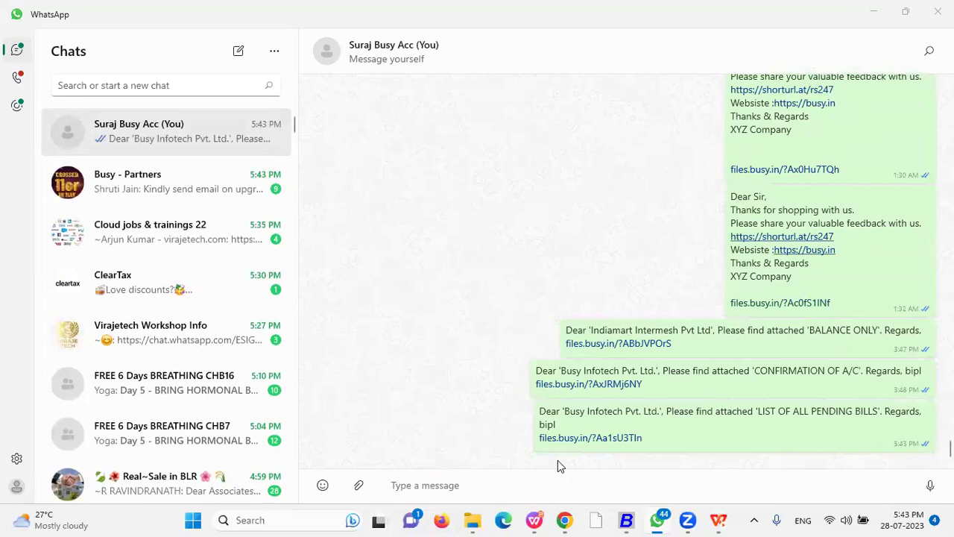
click(585, 442)
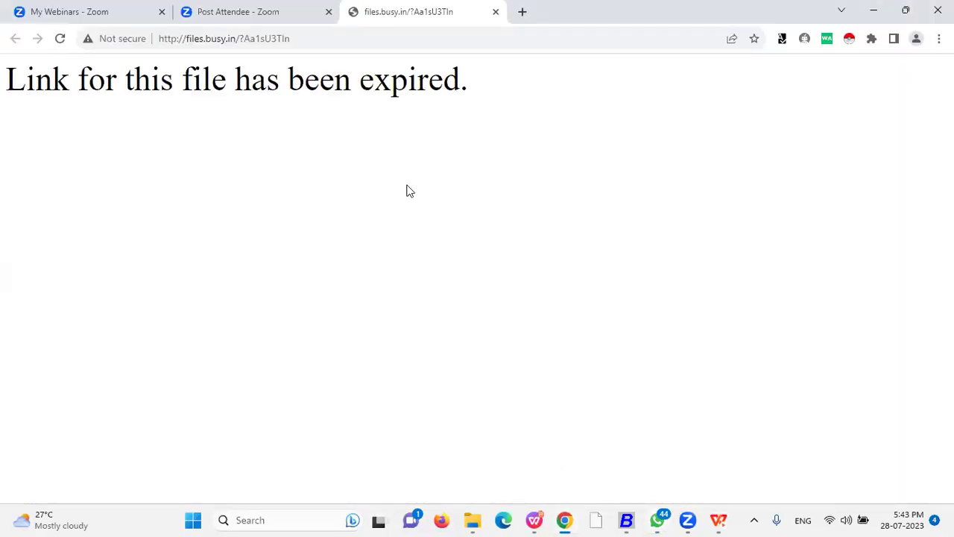
- Reopen the files.busy.in link and read the reminder PDF's 'Dear Valued Customer' greeting and pending-bills list
click(496, 12)
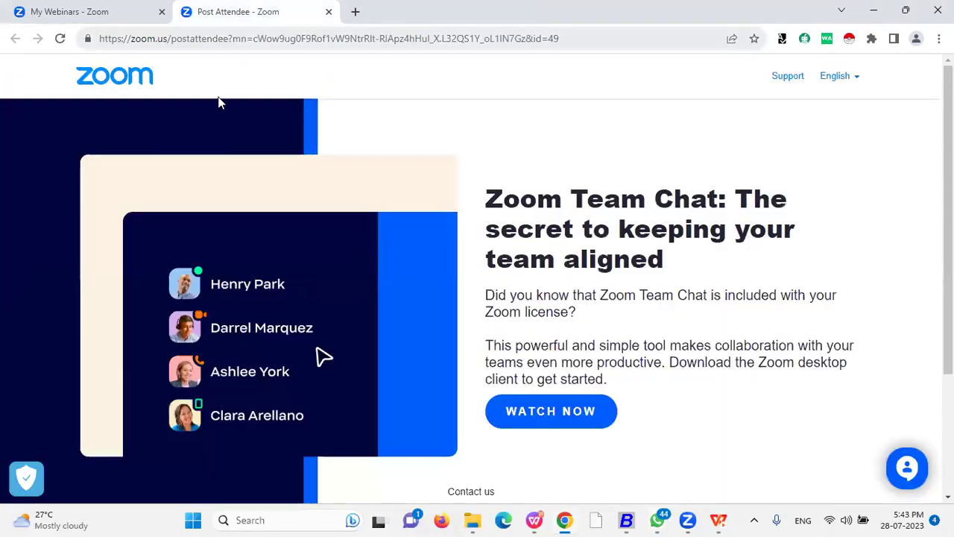
click(656, 519)
click(583, 439)
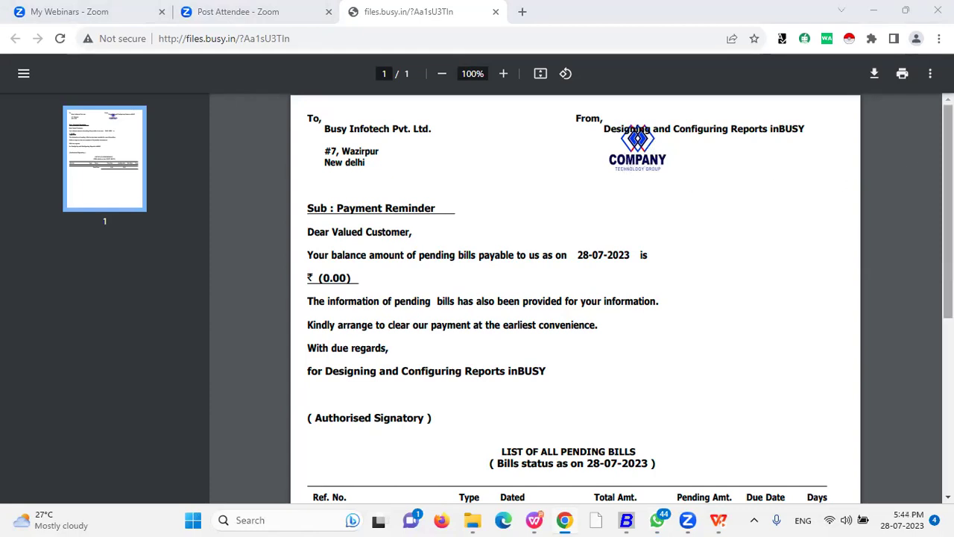
scroll(921, 156, down, 1)
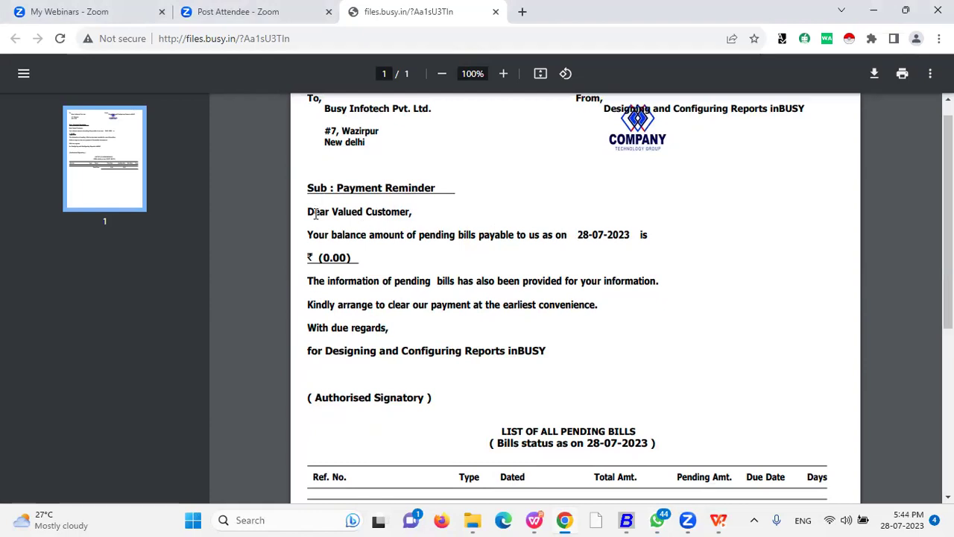
drag(331, 211, 408, 211)
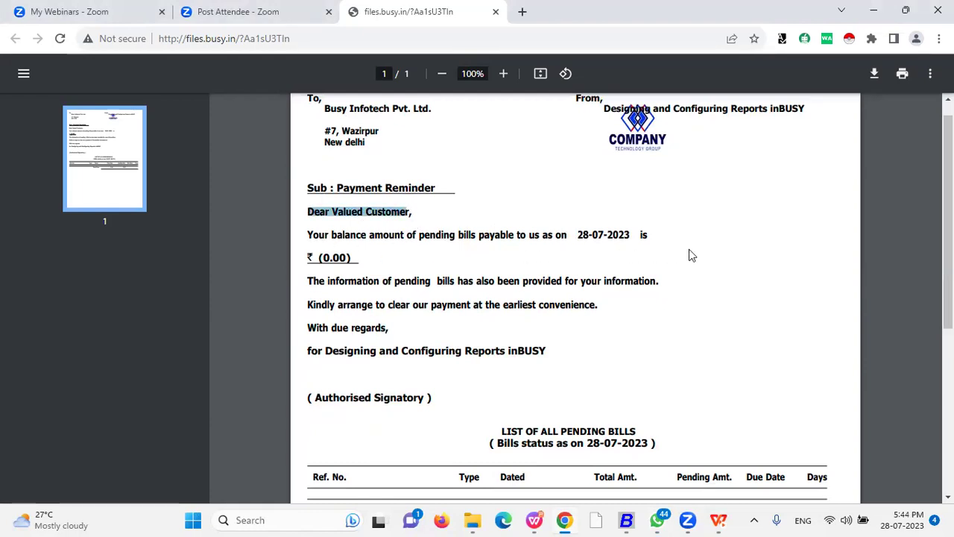
scroll(471, 328, down, 3)
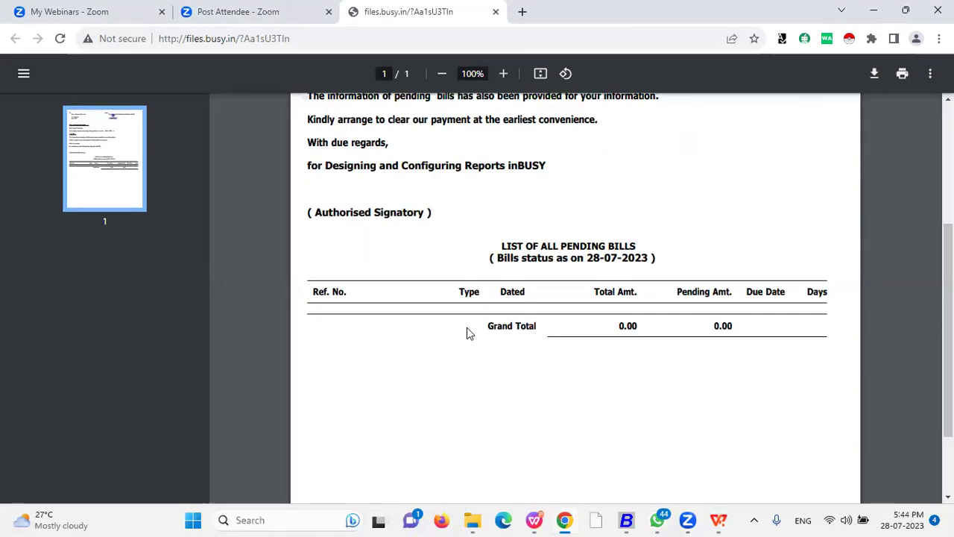
scroll(683, 249, down, 2)
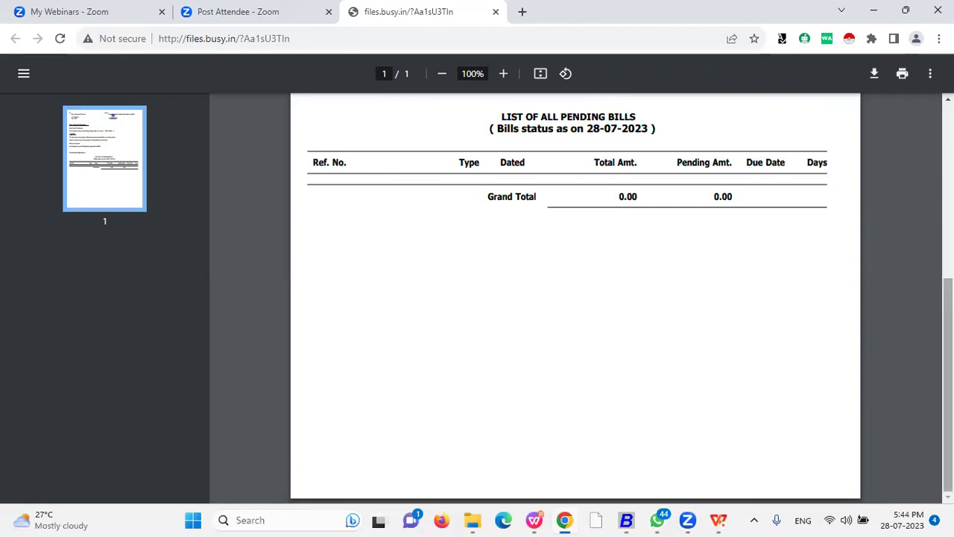
scroll(673, 226, up, 5)
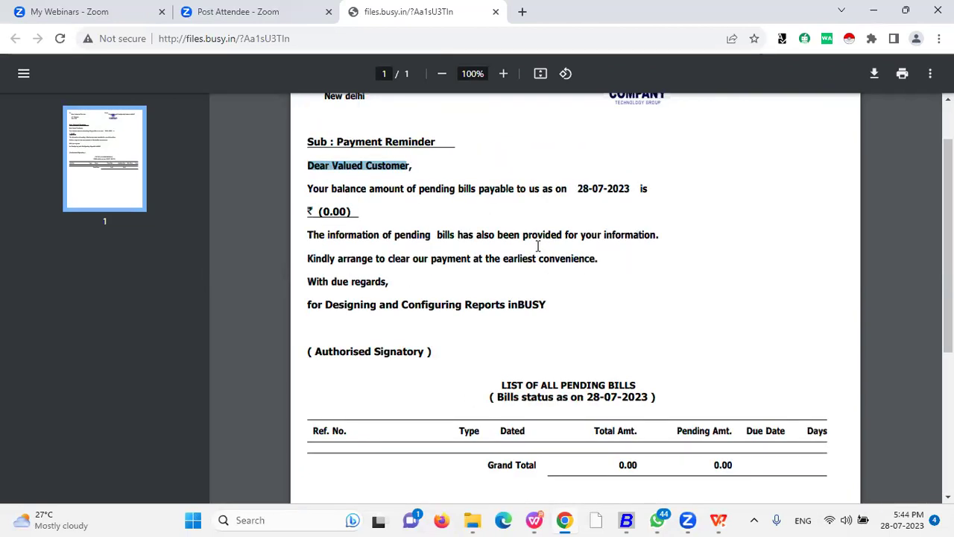
scroll(538, 253, up, 1)
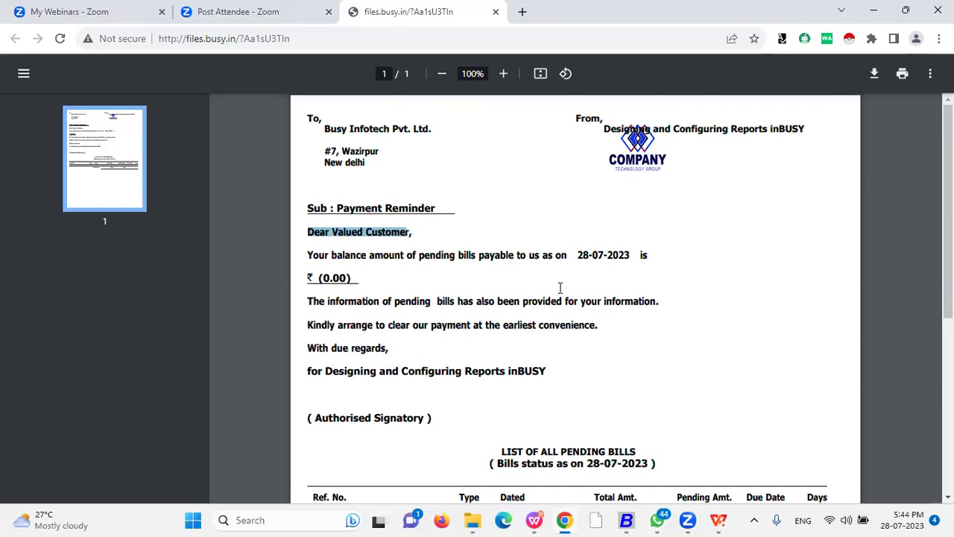
scroll(573, 292, down, 5)
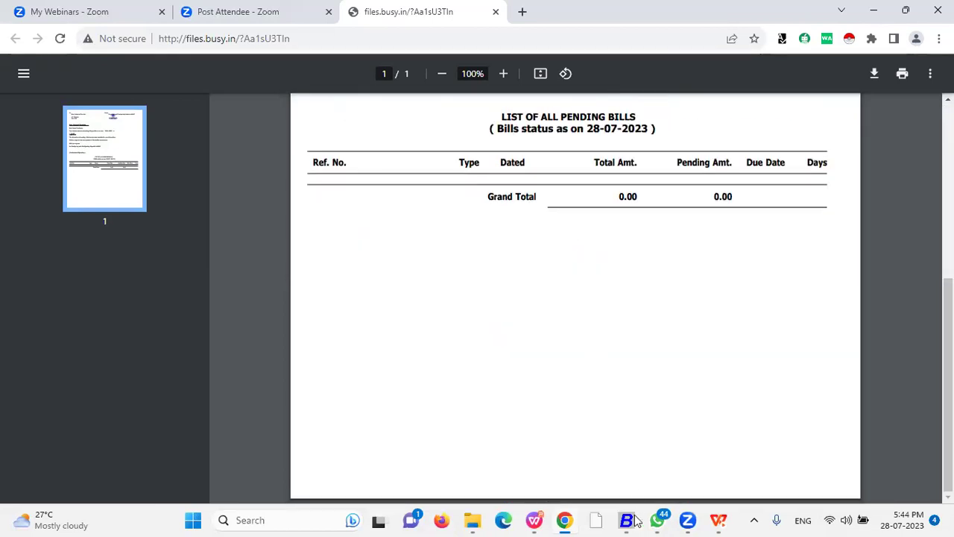
click(630, 520)
- Dismiss the SMS confirmation, close the reminder form, and reopen Letters Text Configuration
click(568, 289)
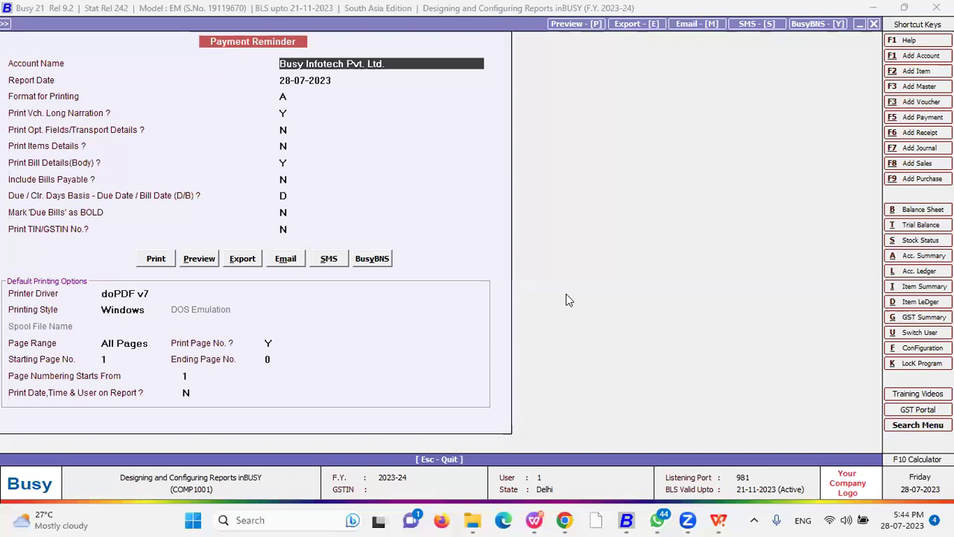
key(Escape)
key(Escape)
key(Escape)
key(Left)
key(Left)
key(Left)
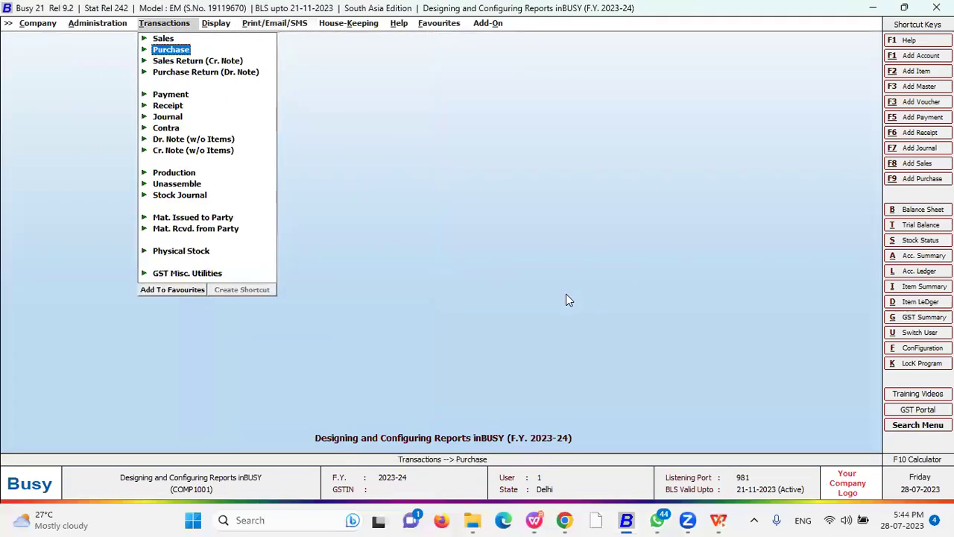
key(Return)
key(Down)
key(Down)
key(Down)
key(Down)
key(Down)
key(Down)
key(Down)
key(Down)
key(Down)
key(Down)
key(Down)
key(Down)
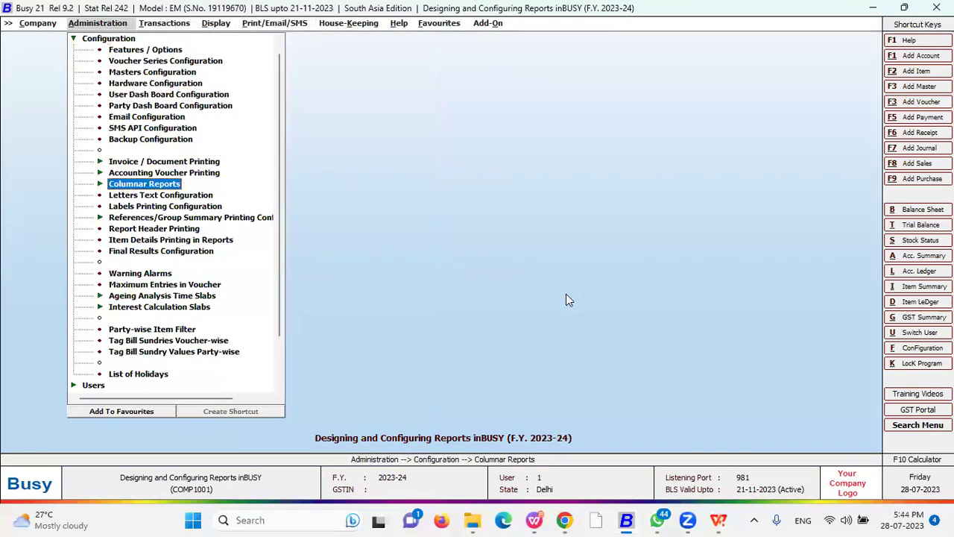
key(Return)
key(Down)
key(Return)
key(Escape)
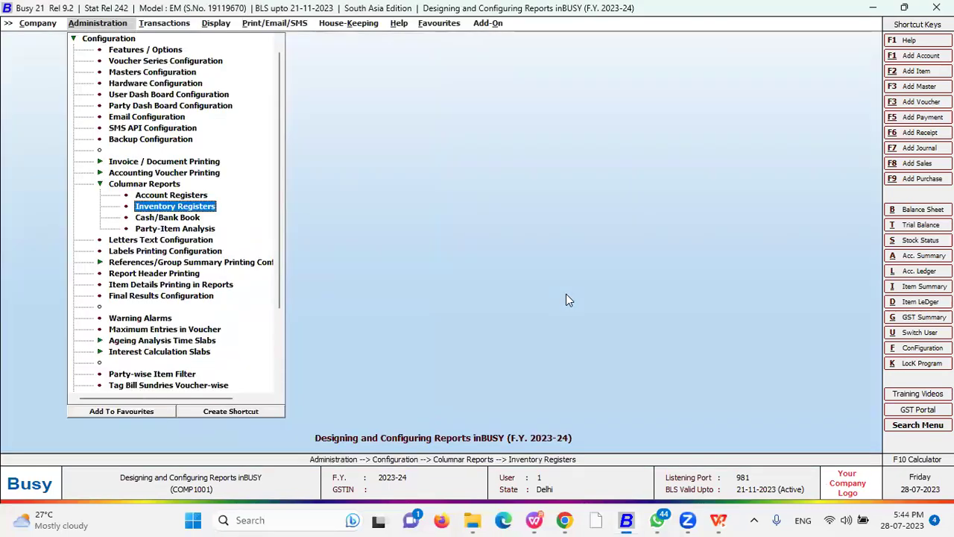
key(Escape)
key(Down)
key(Return)
- Open the header script of Statement of A/c format A and select all of it
key(Down)
key(Right)
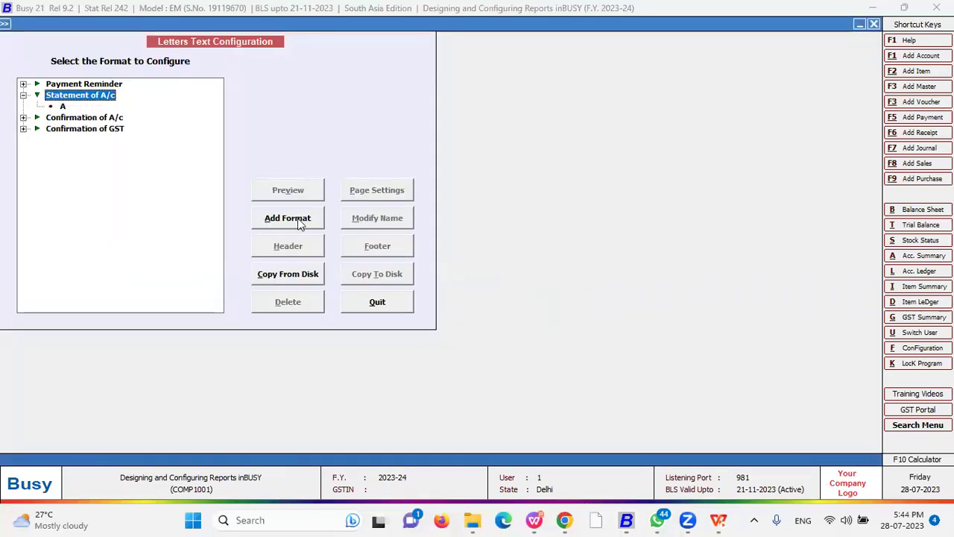
click(65, 108)
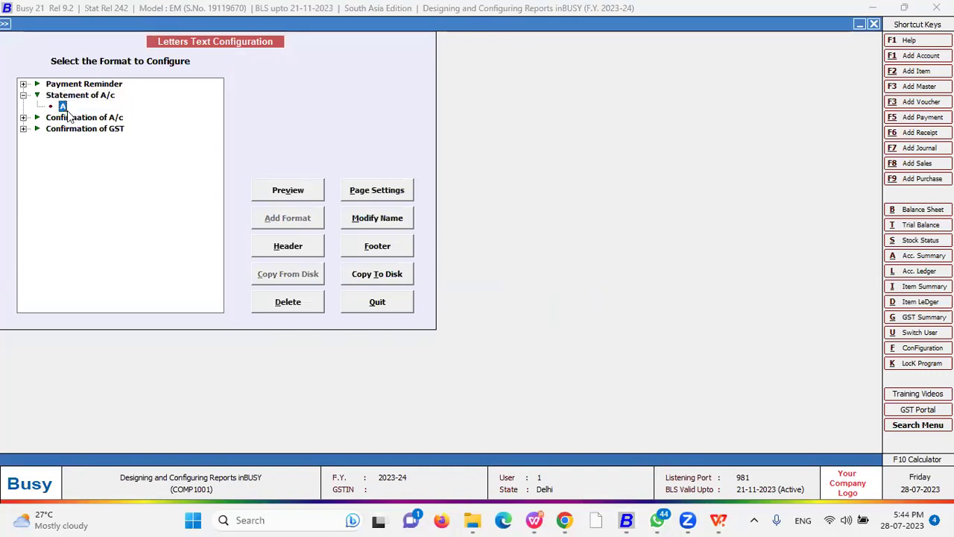
click(312, 252)
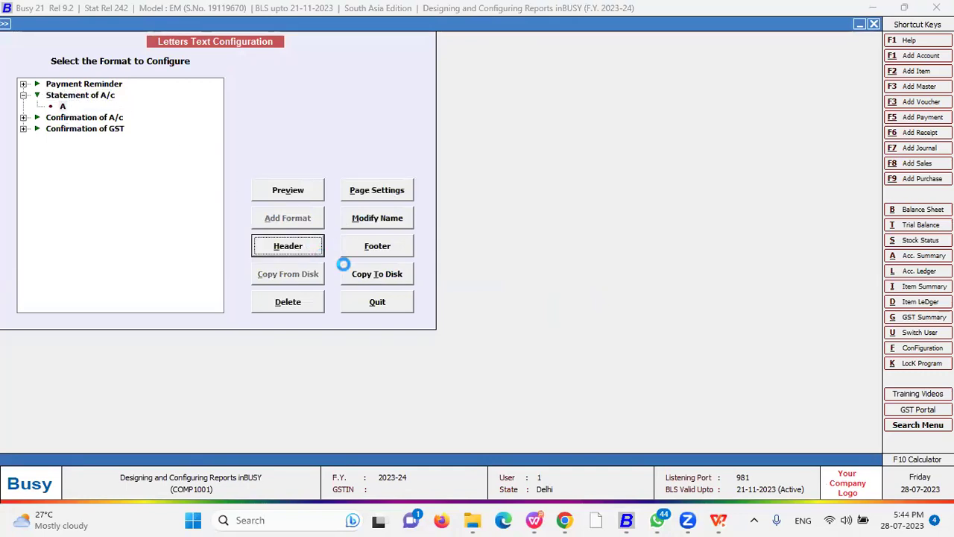
key(ctrl+a)
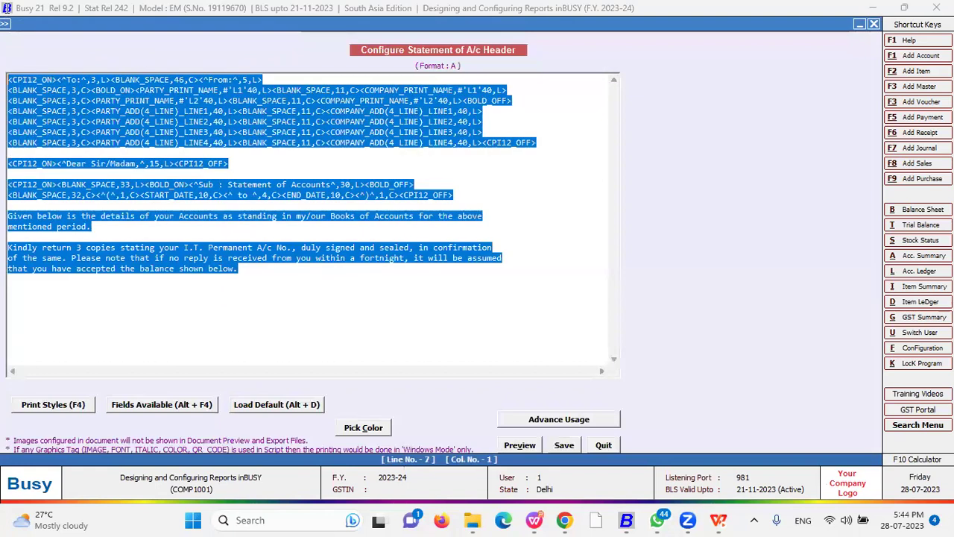
- Replace the header script with a single COMPANY_NAME field
key(Delete)
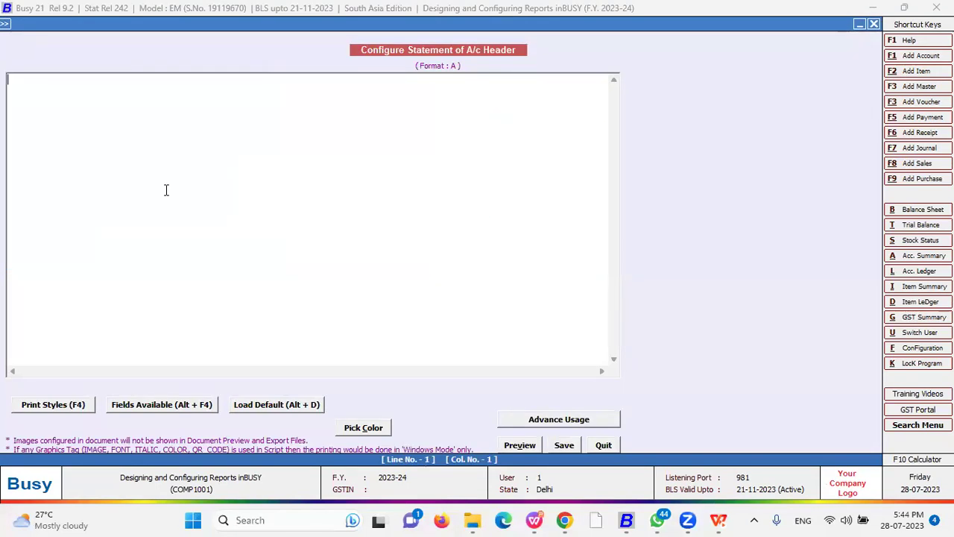
key(alt+F4)
key(Right)
key(Down)
key(Down)
key(Down)
key(Down)
key(Down)
key(Down)
key(Down)
key(Down)
key(Down)
key(Down)
key(Down)
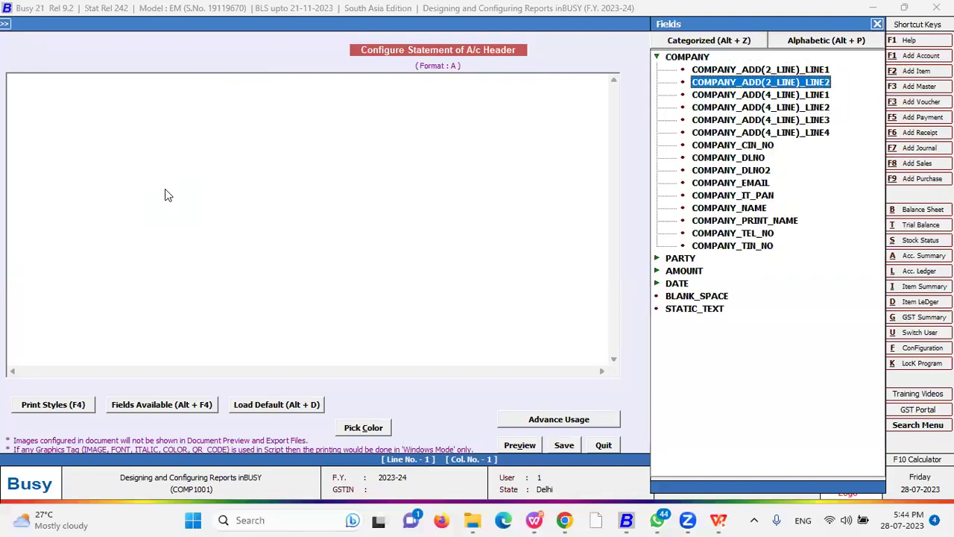
key(Down)
key(Return)
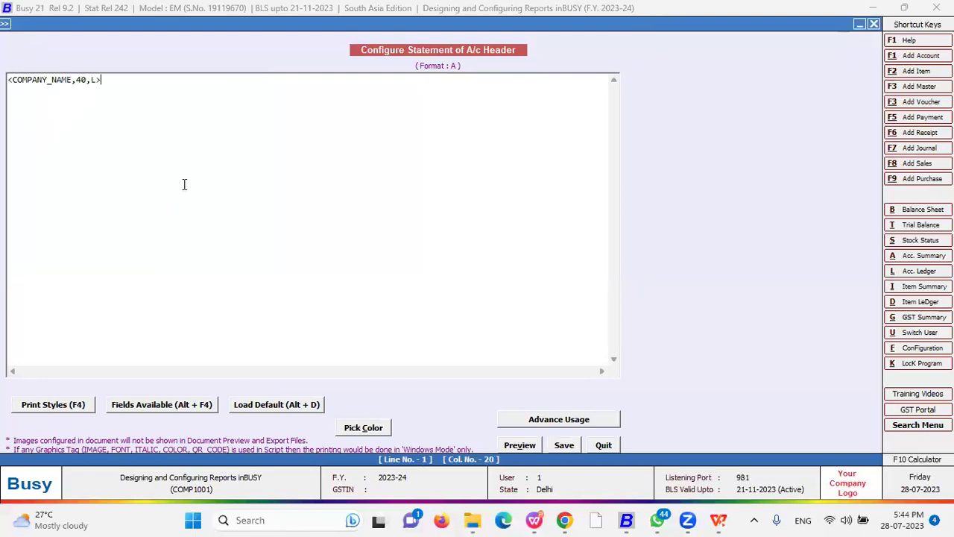
click(13, 80)
click(9, 81)
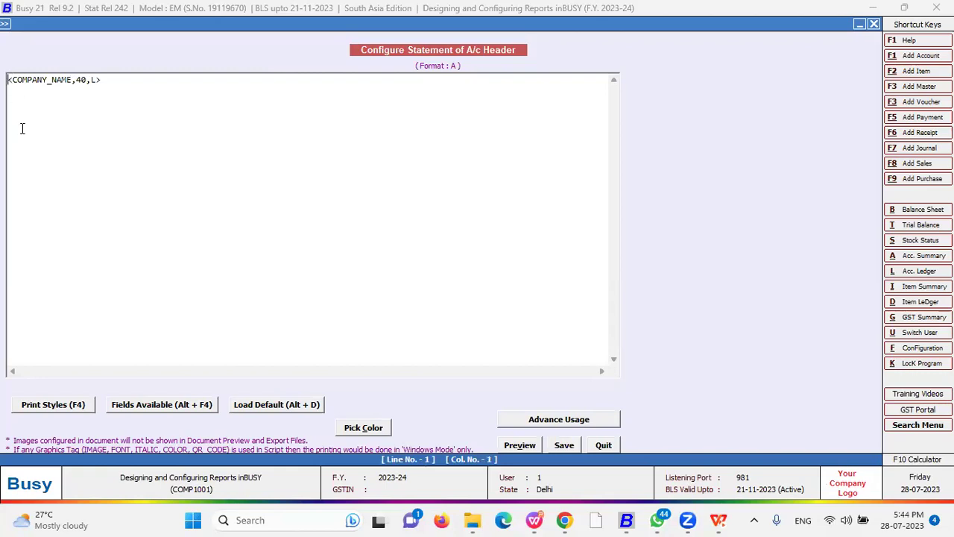
key(alt+F4)
key(Escape)
- Wrap the company name in BOLD_ON and BOLD_OFF tags
click(66, 405)
key(Return)
click(176, 82)
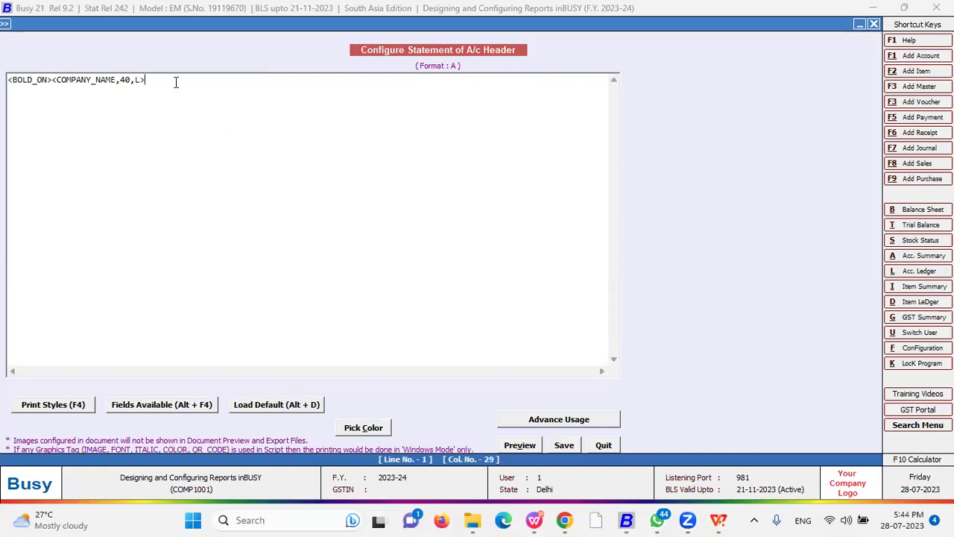
click(68, 407)
key(Down)
key(Return)
- Add FONT18_ON before the company name field
click(49, 80)
click(74, 406)
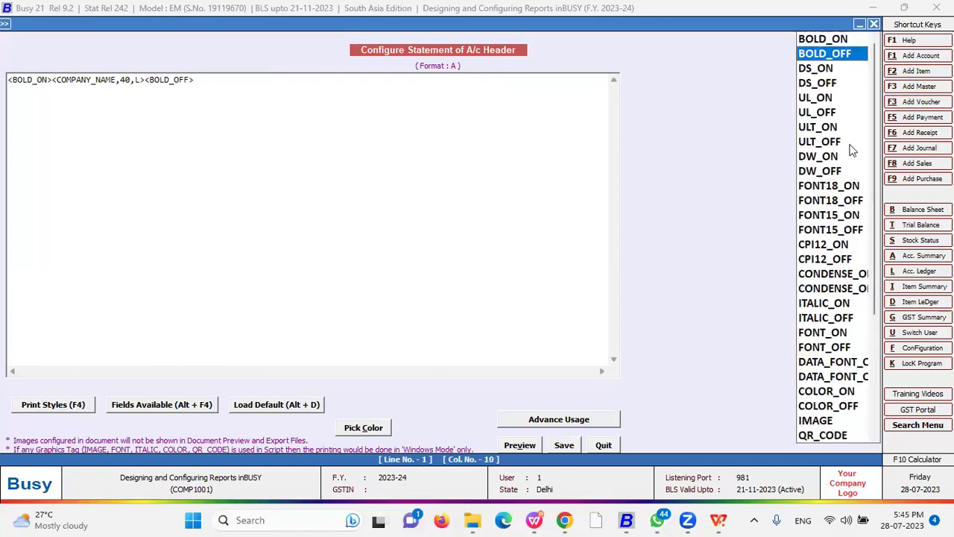
click(833, 187)
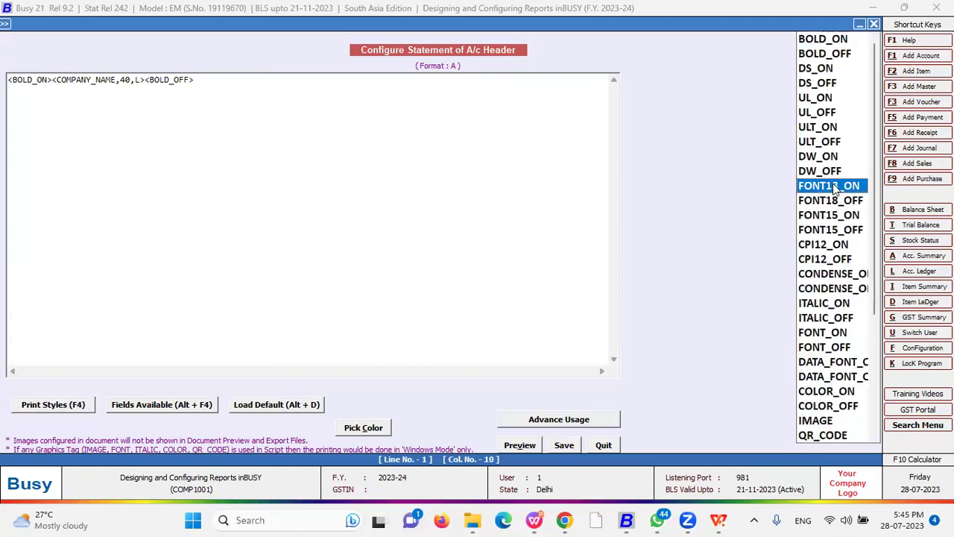
double_click(833, 187)
click(200, 79)
click(48, 404)
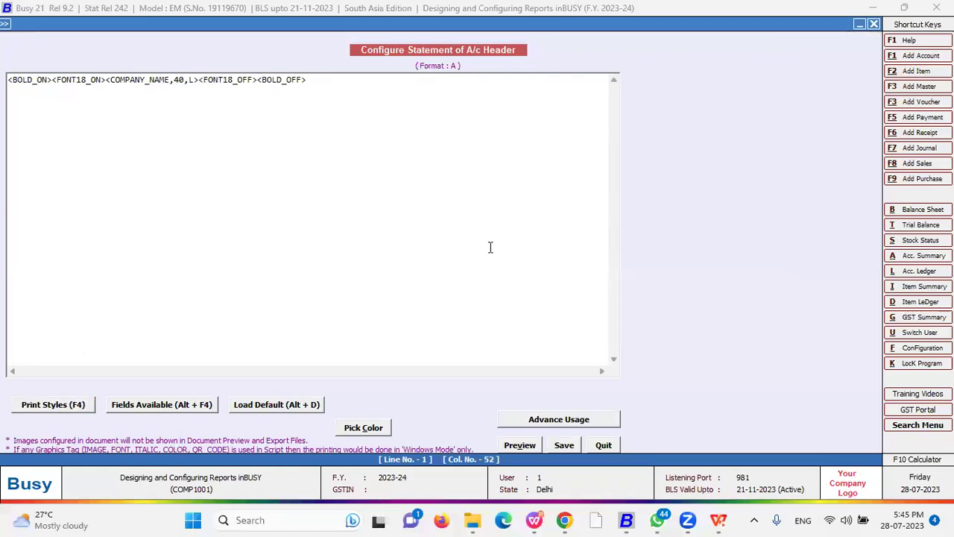
- Cut the finished line, load the default template, paste the line over it and save
key(ctrl+a)
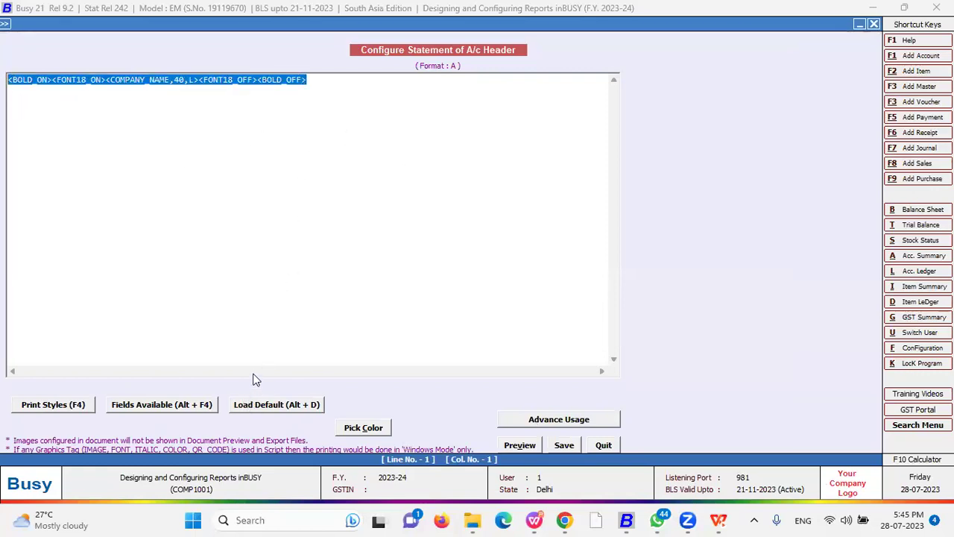
key(Delete)
click(277, 404)
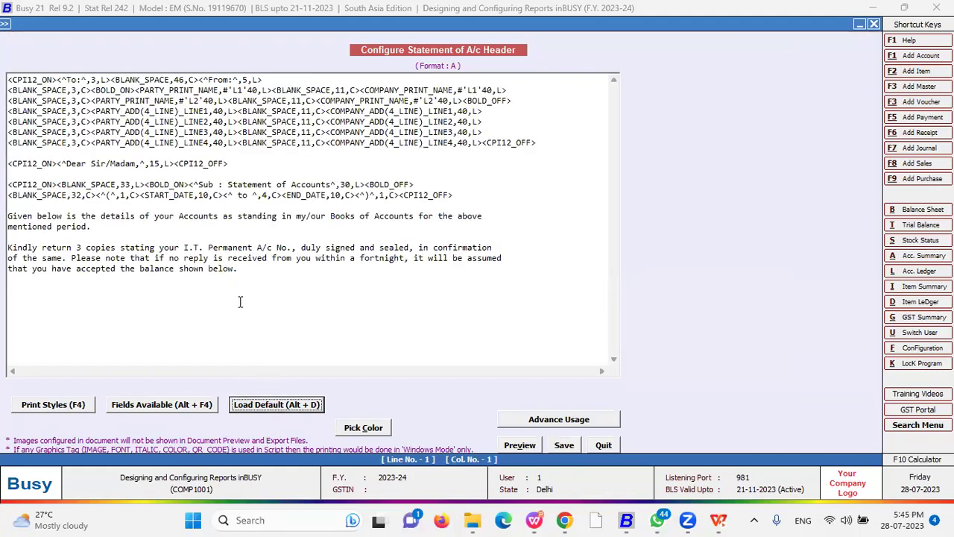
drag(256, 272, 4, 6)
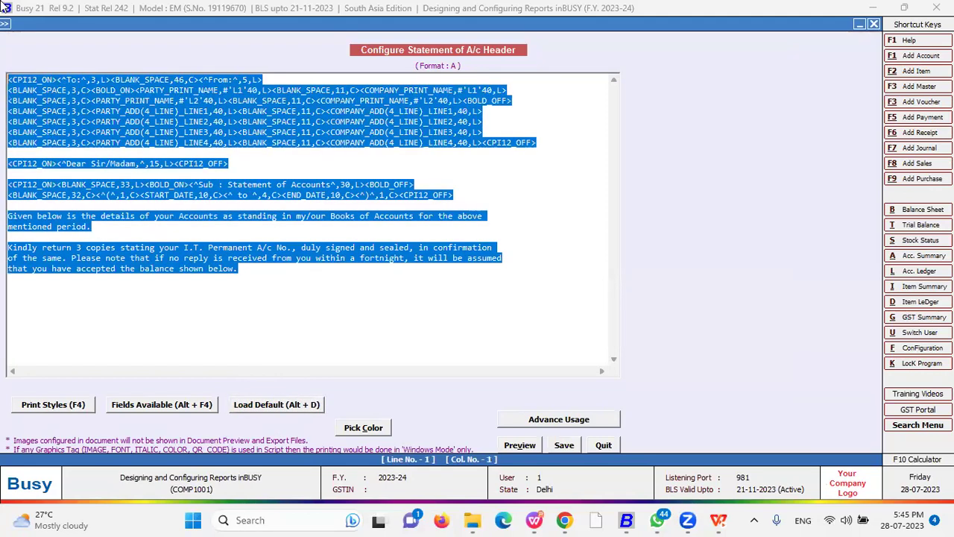
text(<BOLD_ON><FONT16_ON><COMPANY_NAME,48,L><FONT16_OFF><BOLD_OFF>)
key(Escape)
key(Return)
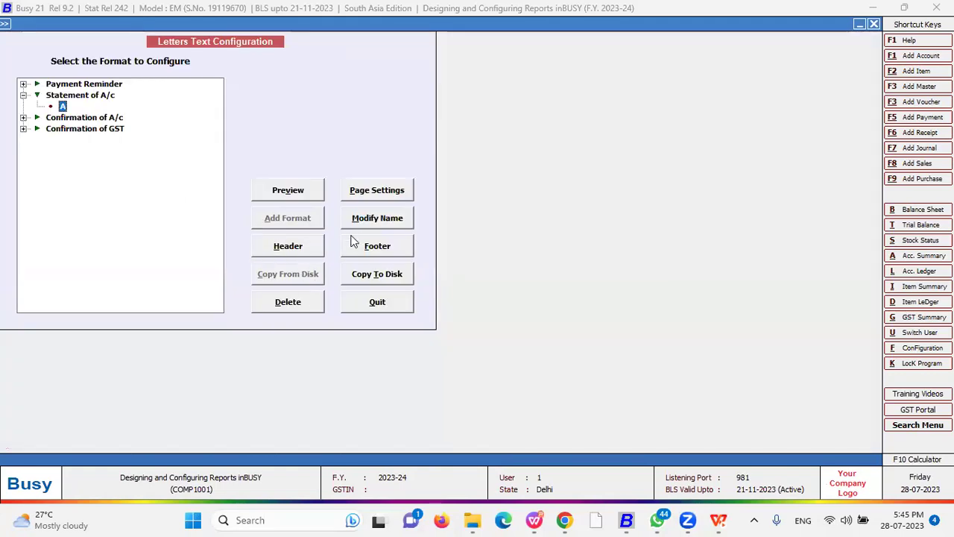
- Open the footer script and page settings of Statement of A/c format A, then quit both unchanged
click(374, 250)
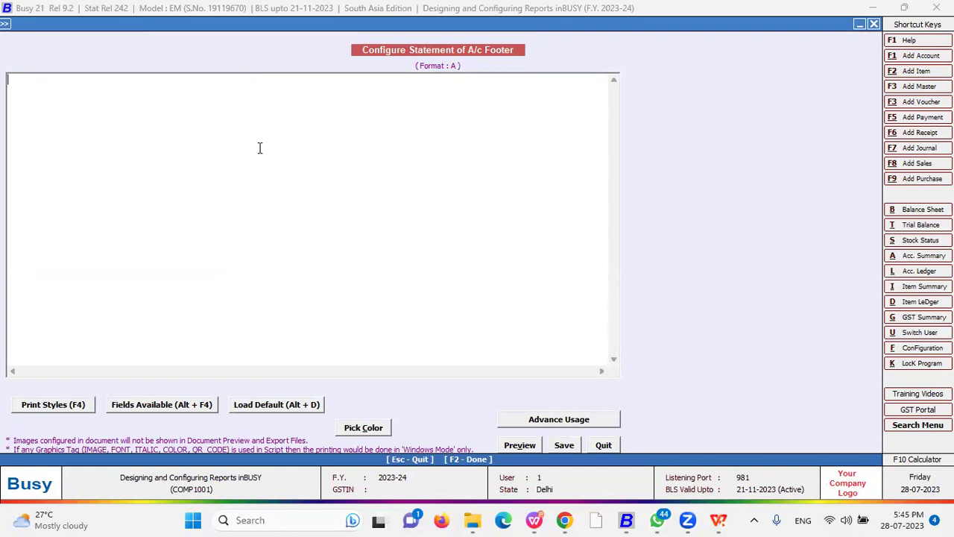
key(Escape)
key(Return)
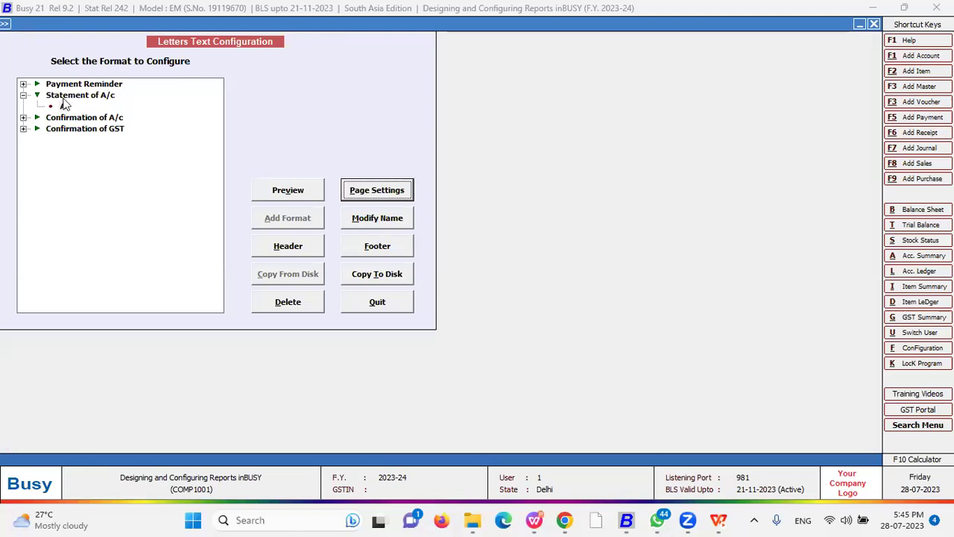
click(364, 192)
key(Escape)
key(Return)
- Expand the Confirmation of A/c and Confirmation of GST formats and select GST format A
click(61, 105)
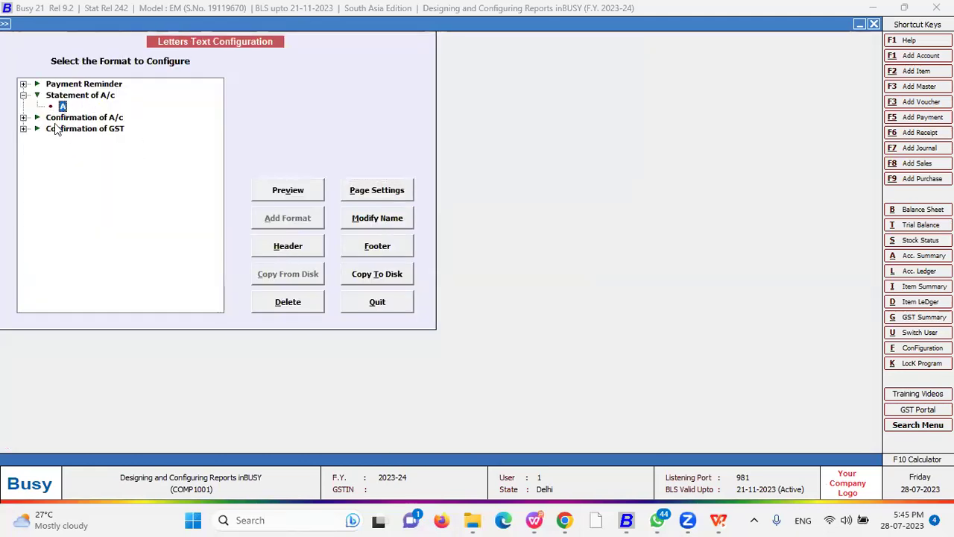
click(52, 119)
click(23, 117)
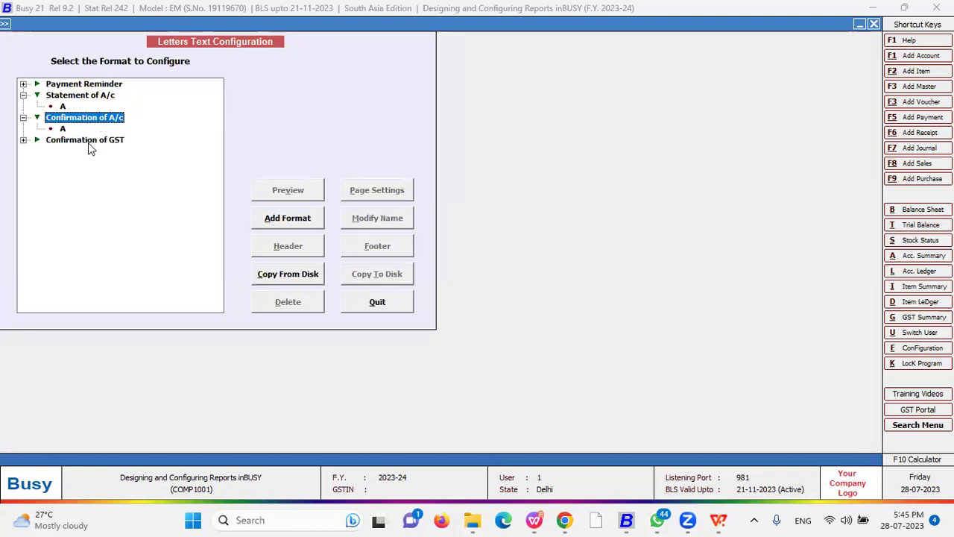
click(23, 140)
click(61, 152)
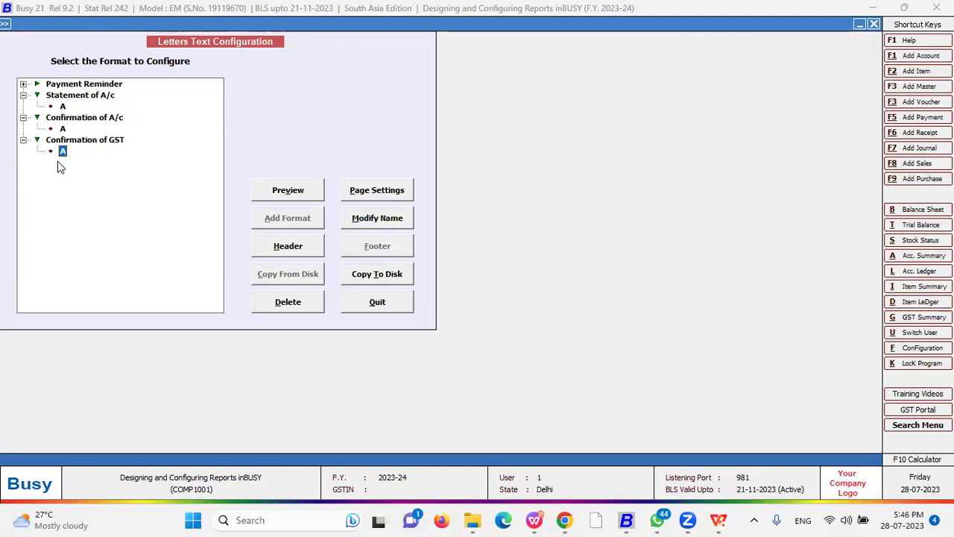
- Leave Letters Text Configuration and go to the Print/Email/SMS Outstanding Analysis reports
key(Escape)
key(Right)
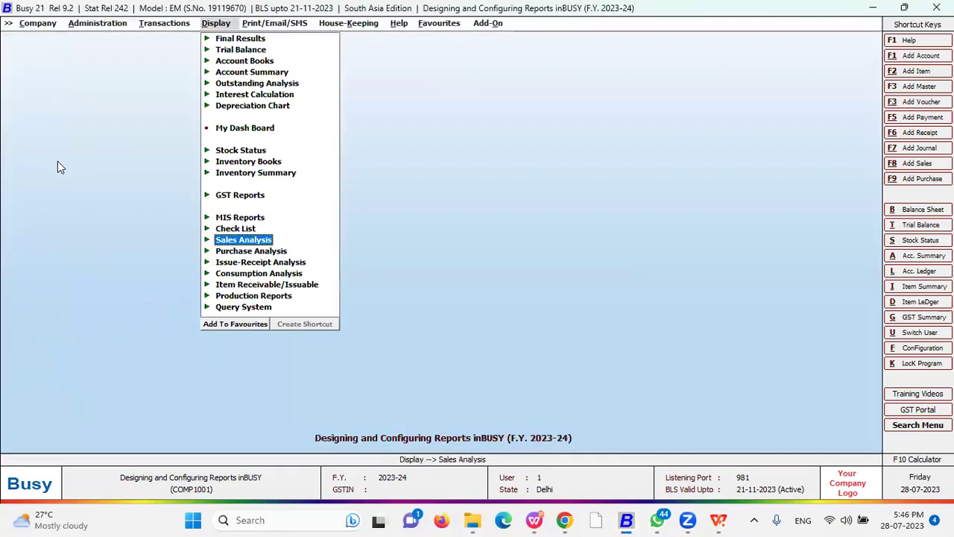
key(Right)
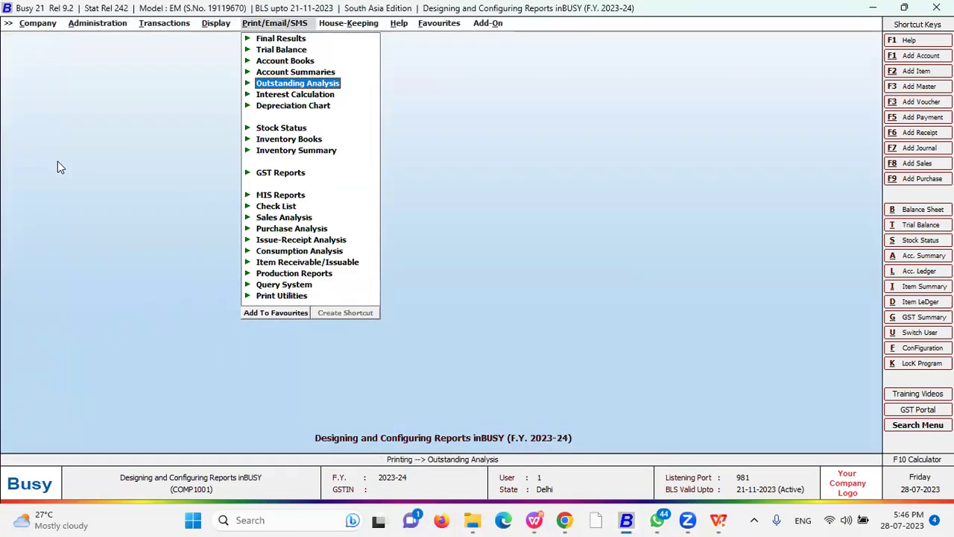
key(Down)
key(Down)
key(Up)
key(Up)
key(Down)
key(Down)
key(Up)
key(Up)
- Open the Statement of A/c report and choose the Standard printing layout
key(Right)
key(Down)
key(Down)
key(Down)
key(Down)
key(Down)
key(Down)
key(Down)
key(Down)
key(Down)
key(Down)
key(Down)
key(Down)
key(Down)
key(Down)
key(Up)
key(Up)
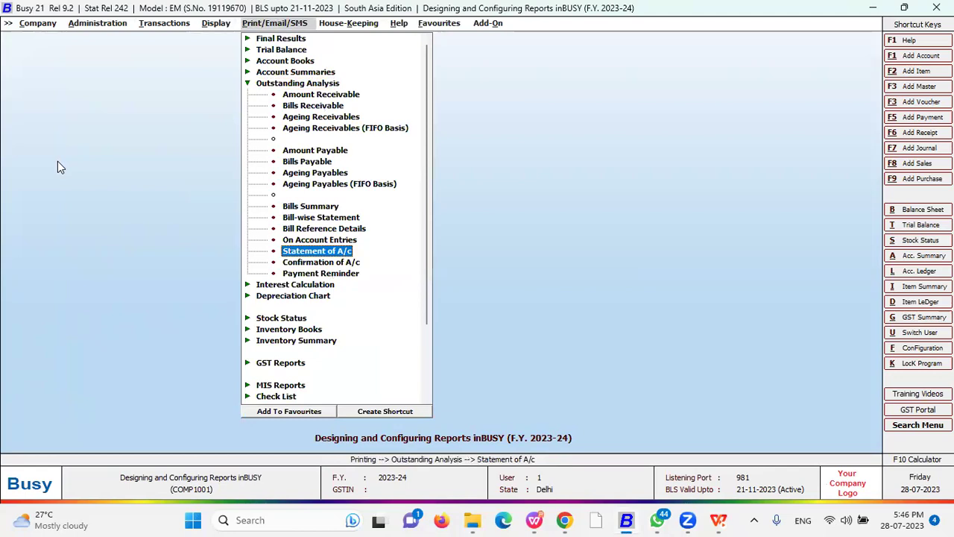
key(Return)
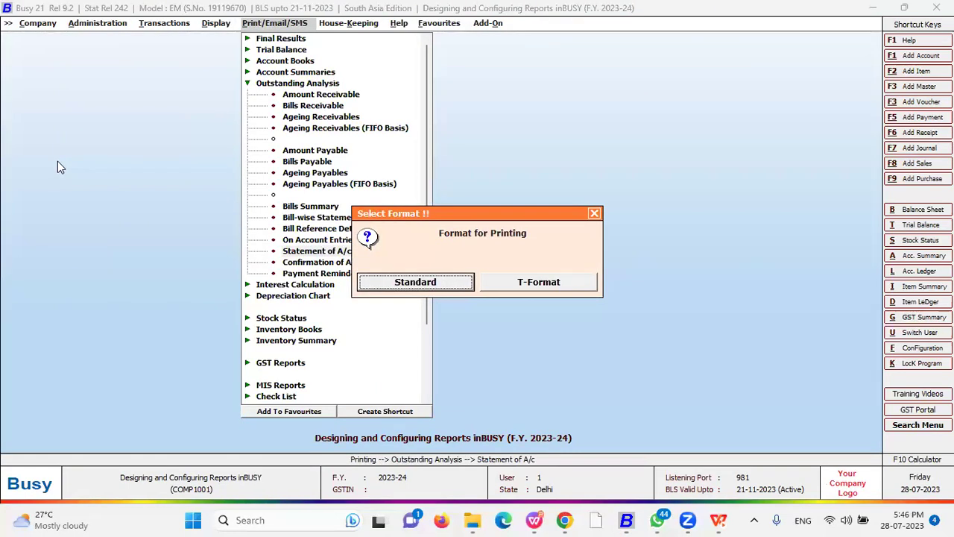
key(Right)
key(Left)
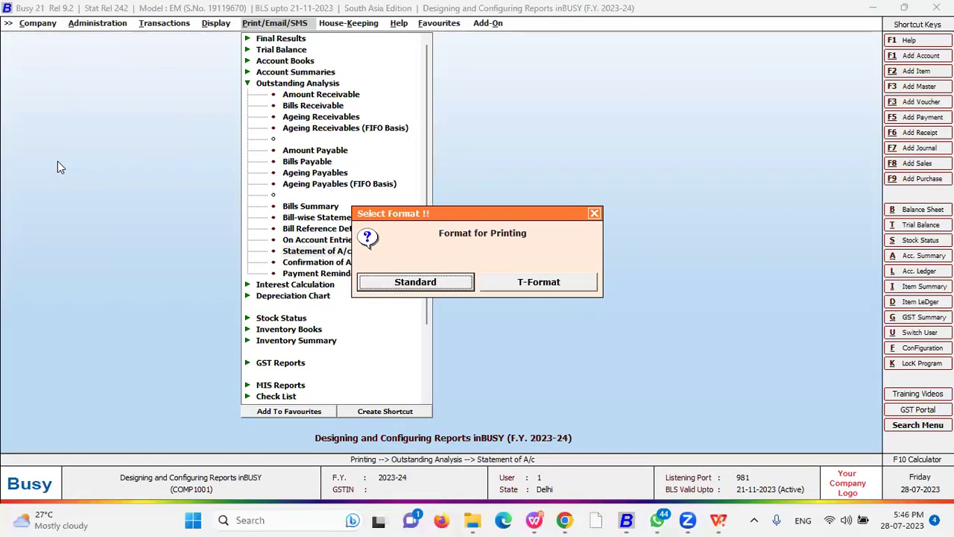
key(Return)
- Print for one account with Format for Printing A and preview the statement
key(Return)
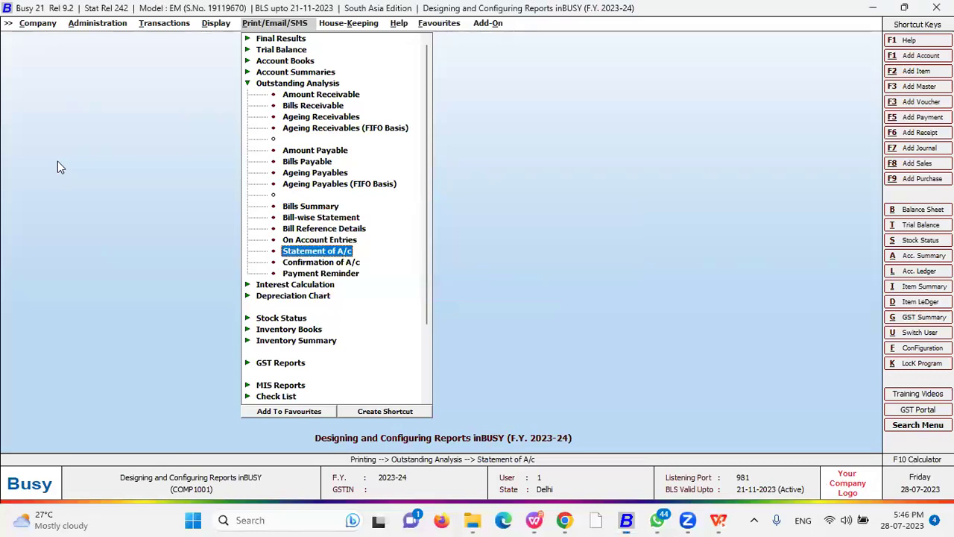
key(Return)
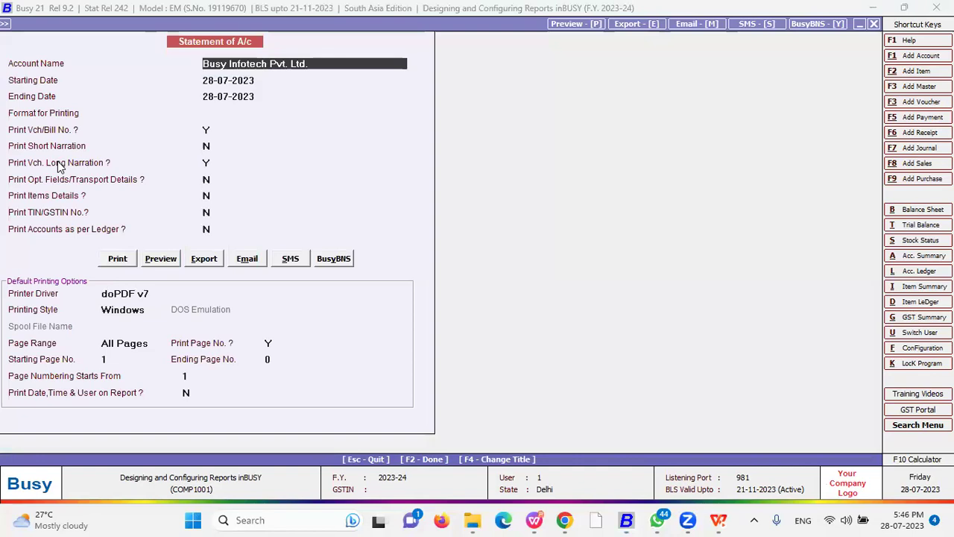
key(alt+p)
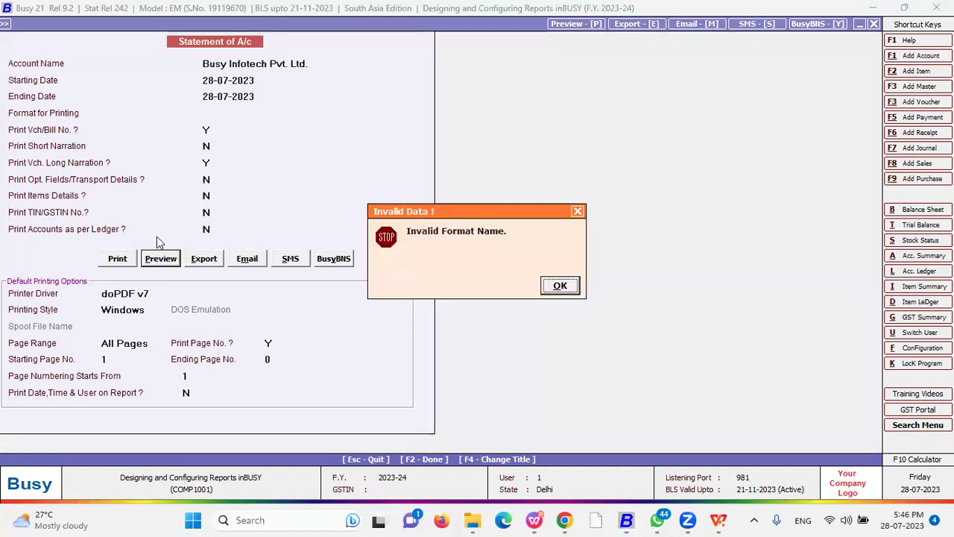
key(Return)
key(Down)
key(Return)
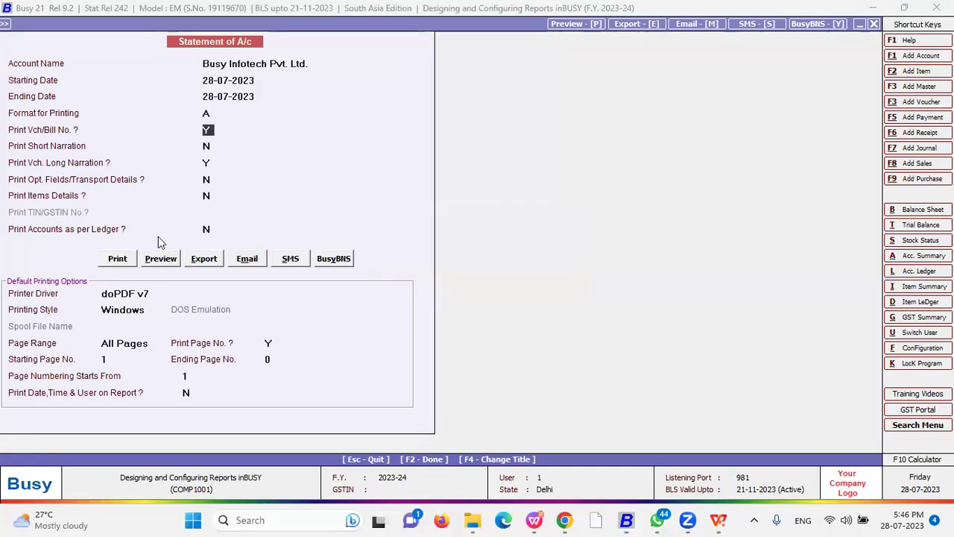
key(alt+p)
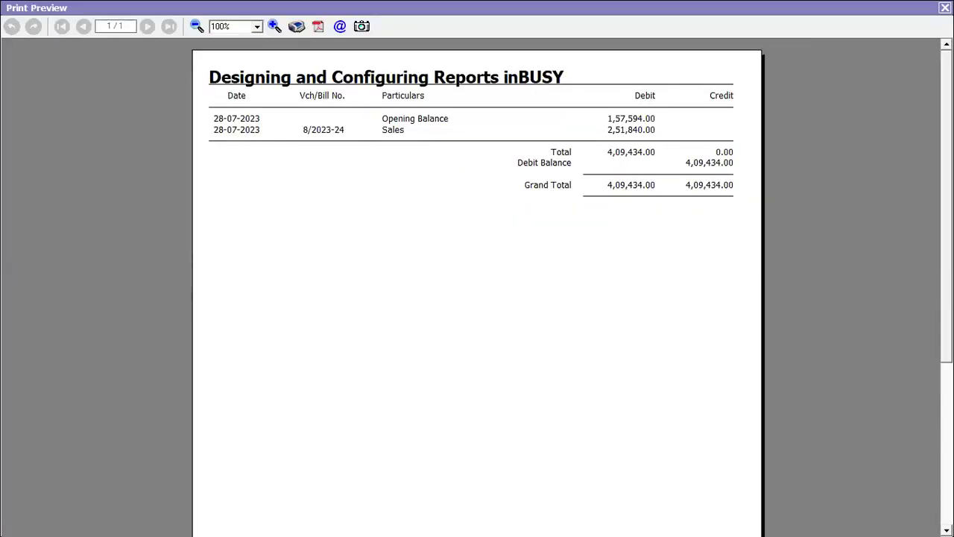
- Close the preview and reopen Statement of A/c in T-Format for one account
key(Escape)
key(Escape)
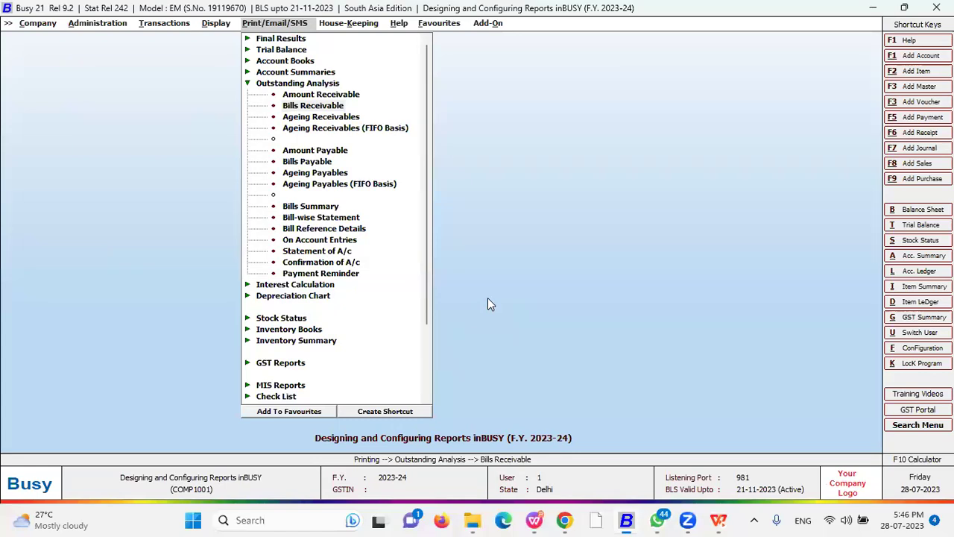
key(Escape)
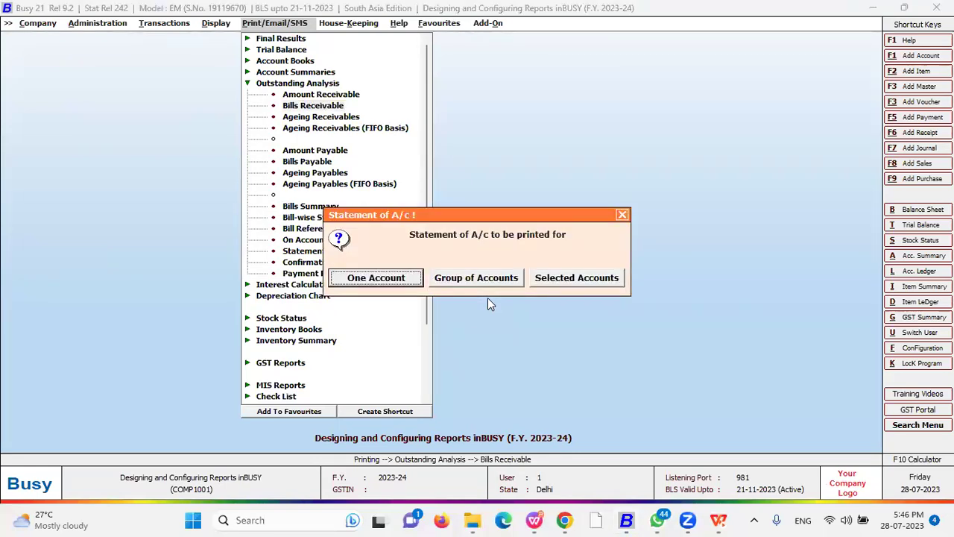
click(622, 215)
key(Escape)
click(314, 251)
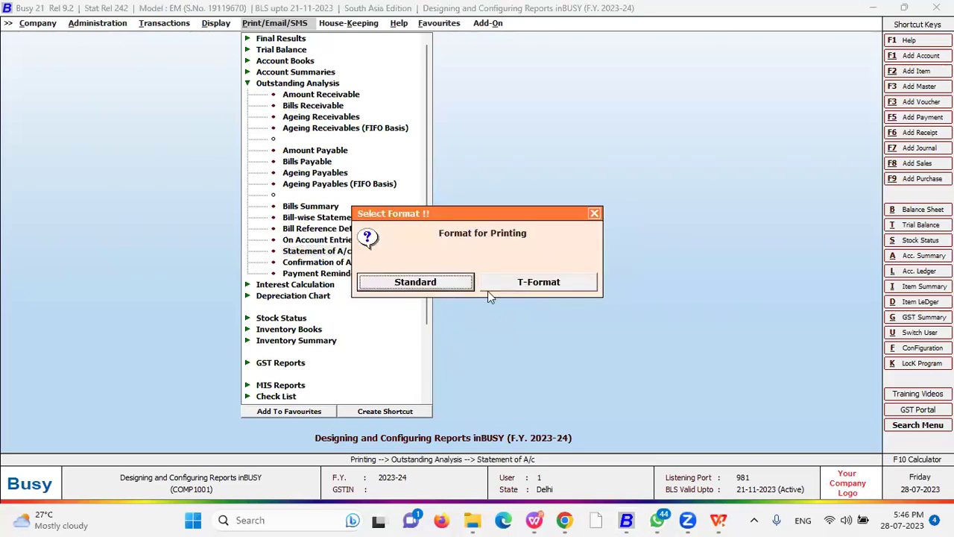
click(535, 286)
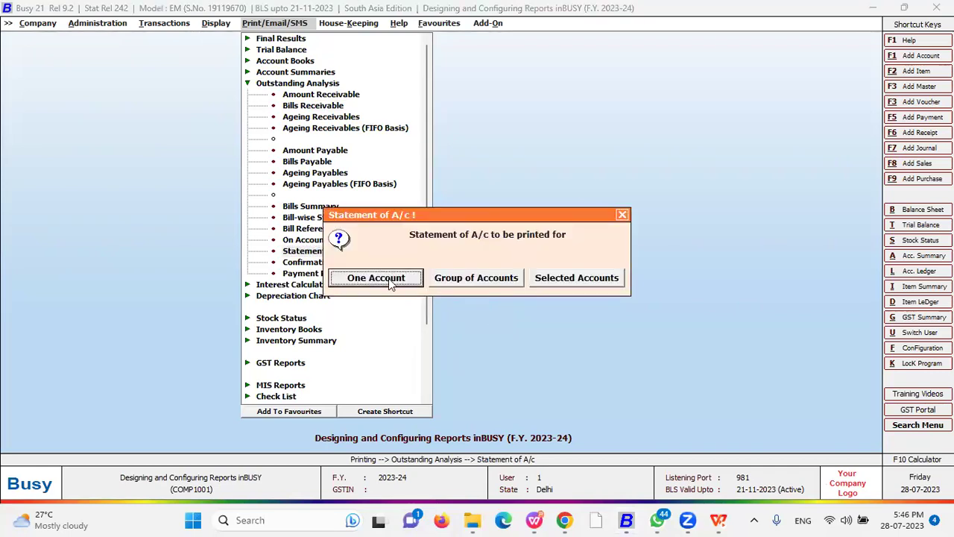
click(388, 278)
- Set Format for Printing to A and preview the T-format statement
key(Return)
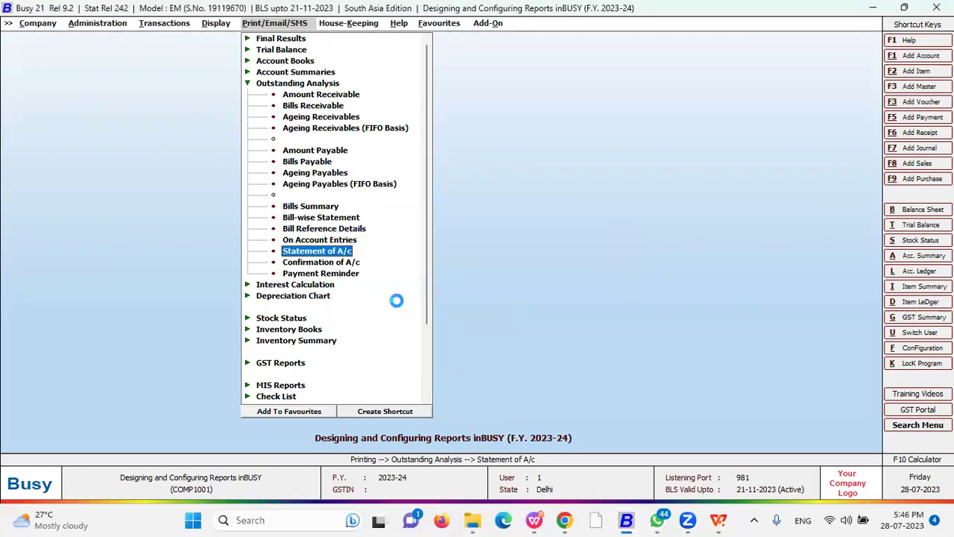
key(Return)
key(Return)
key(Return)
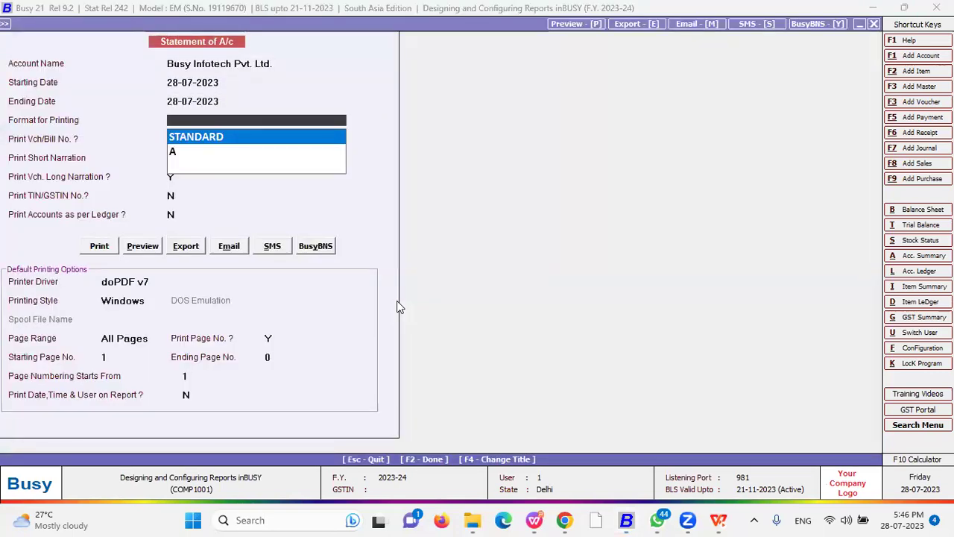
key(Down)
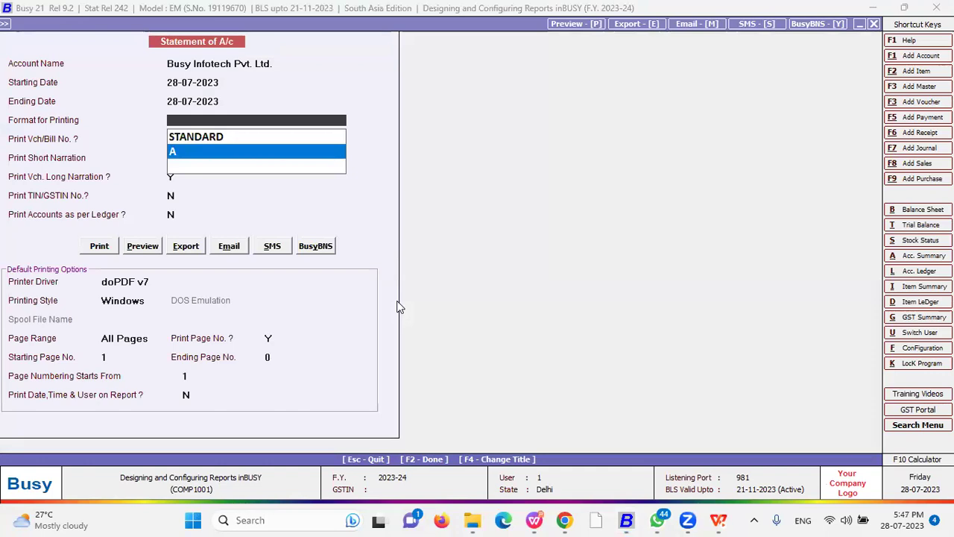
key(Up)
key(Down)
key(Return)
key(alt+p)
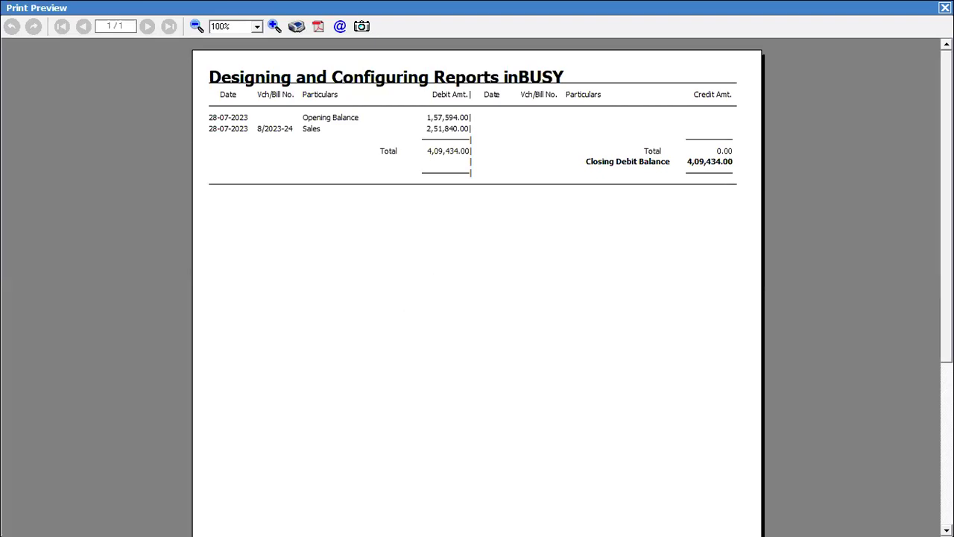
key(Escape)
- Switch the printing format to STANDARD and preview the letter-style statement
click(179, 119)
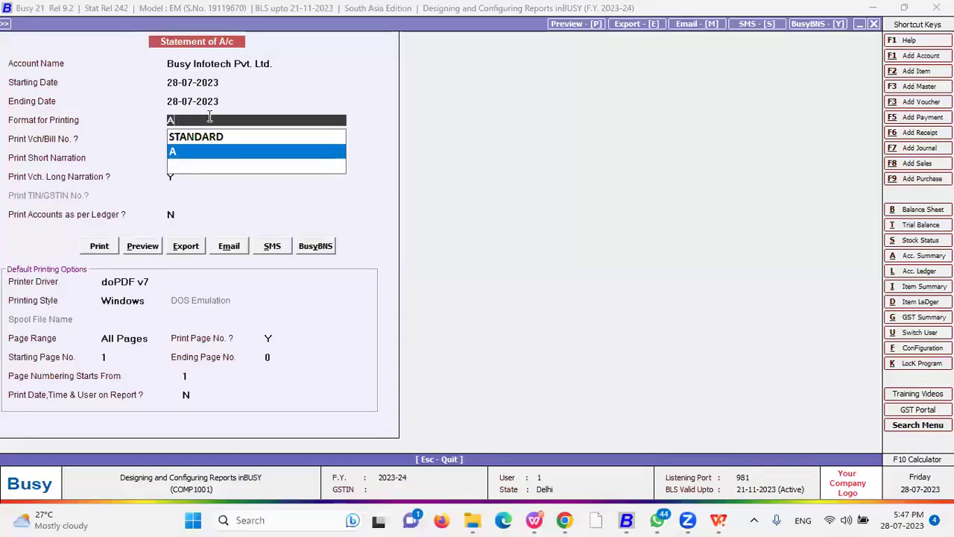
click(219, 135)
key(alt+p)
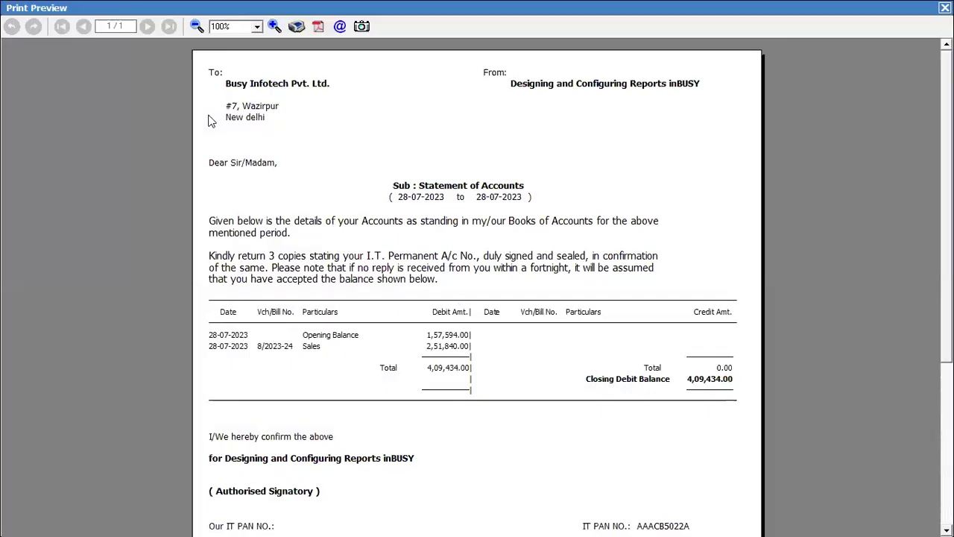
scroll(477, 287, down, 3)
scroll(477, 287, up, 3)
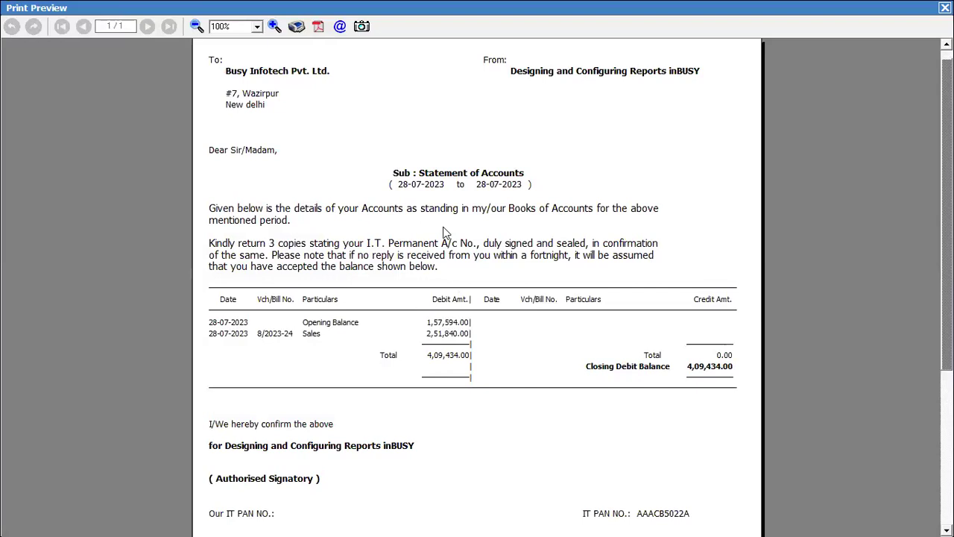
scroll(443, 231, down, 3)
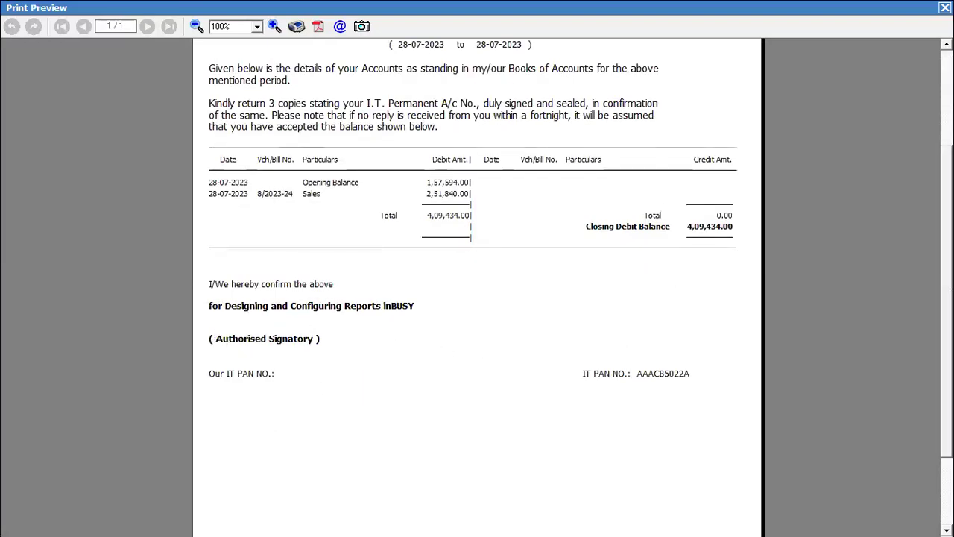
key(Escape)
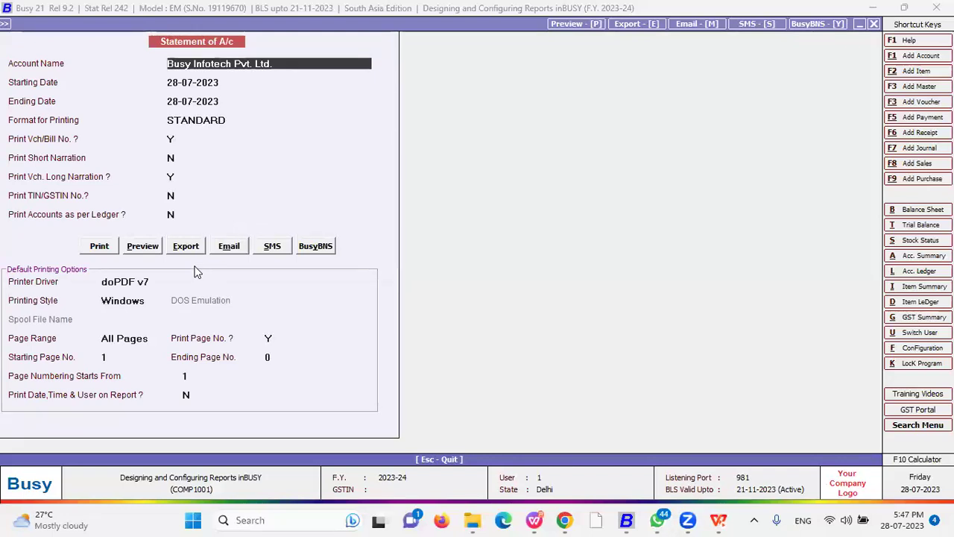
- Open Confirmation of A/c for one account, selecting Busy Infotech Pvt. Ltd
key(Escape)
key(Escape)
key(Escape)
key(Escape)
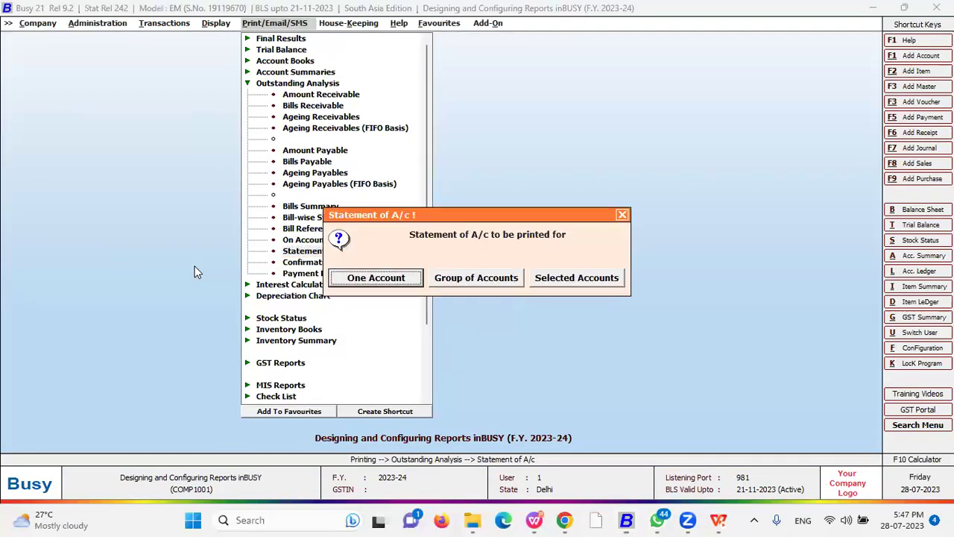
key(Escape)
key(Down)
key(Return)
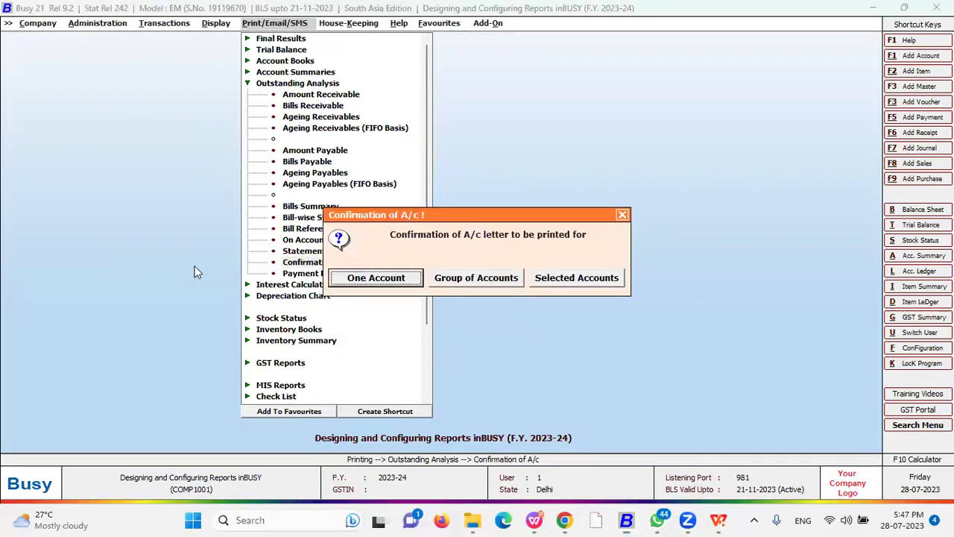
key(Return)
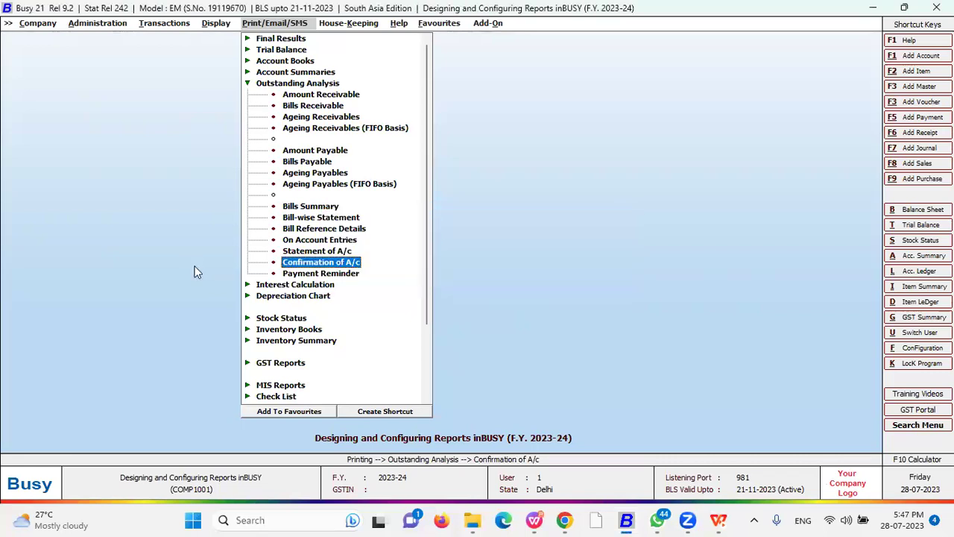
key(Return)
text(b)
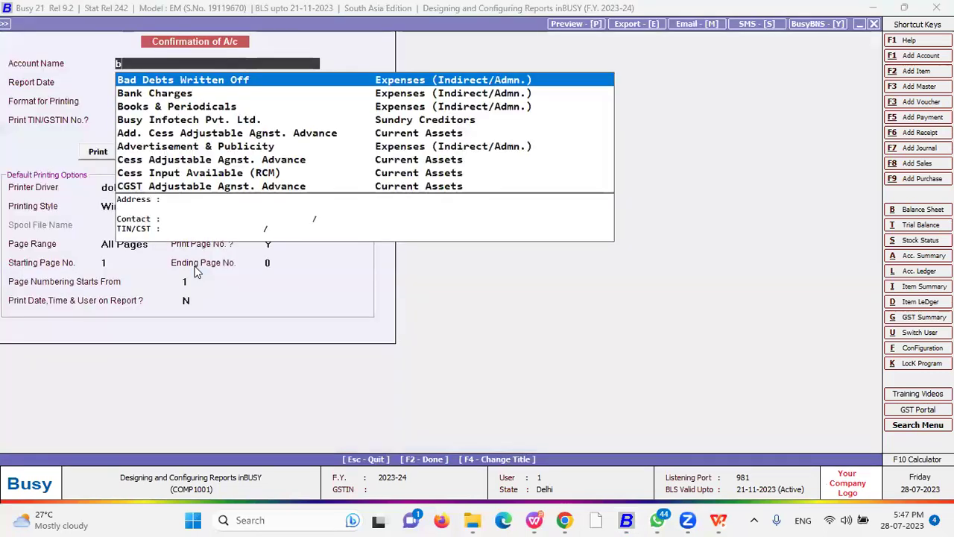
text(usy)
key(Return)
key(Return)
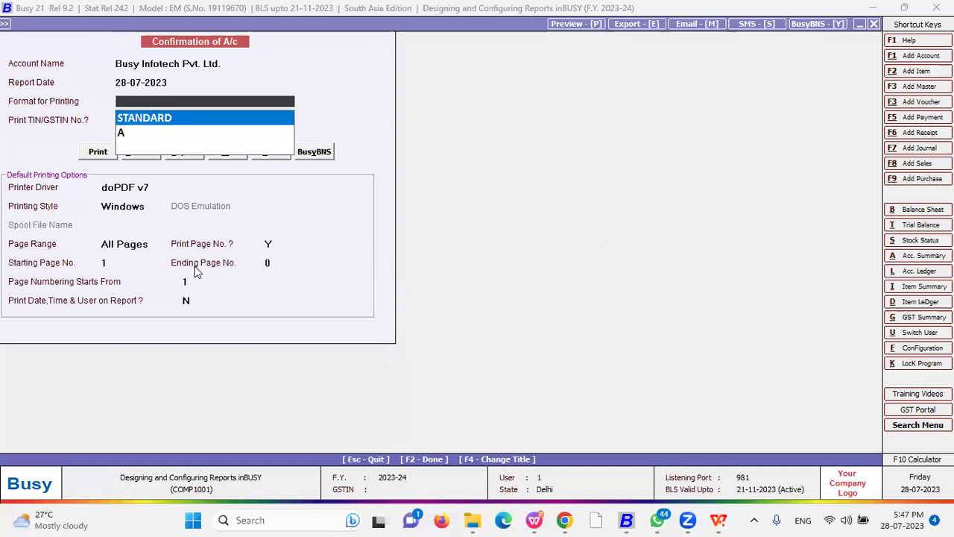
- Preview the confirmation letter in format A showing 4,09,434.00 Dr
key(Down)
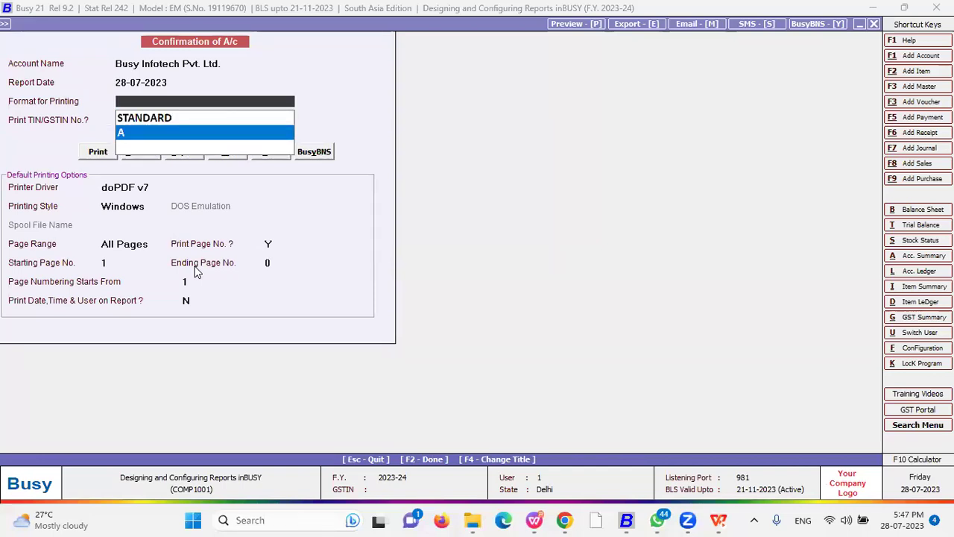
key(Return)
key(p)
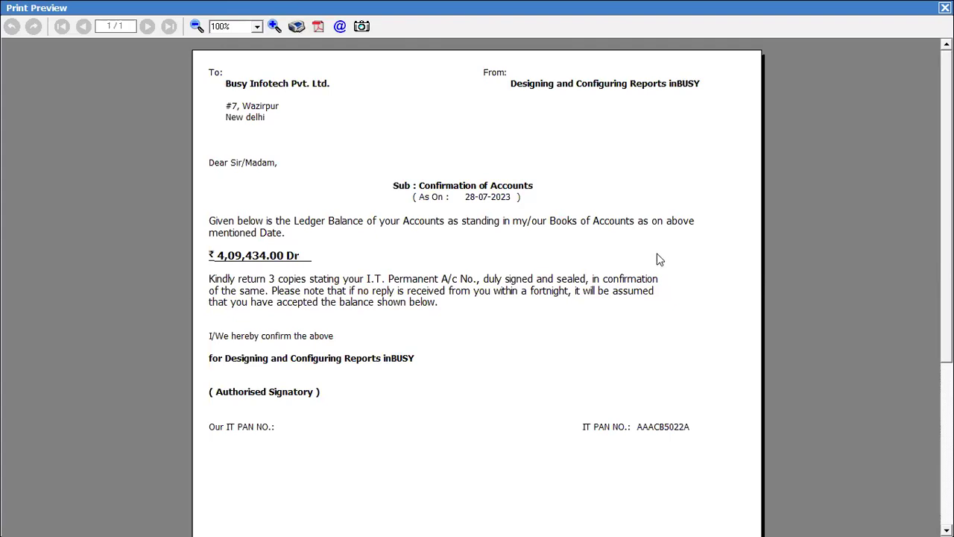
scroll(477, 291, down, 1)
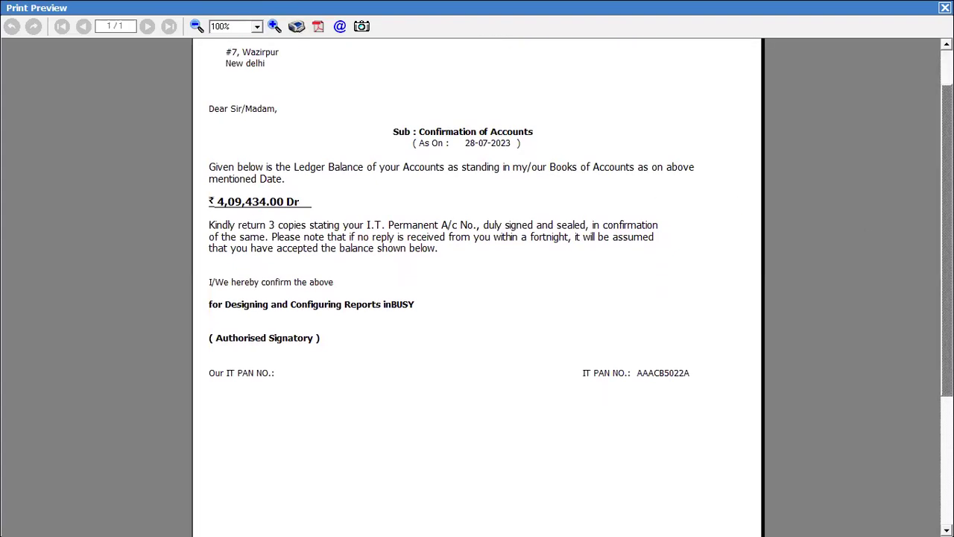
key(Escape)
- Open the Payment Reminder report and cancel its prompt
key(Escape)
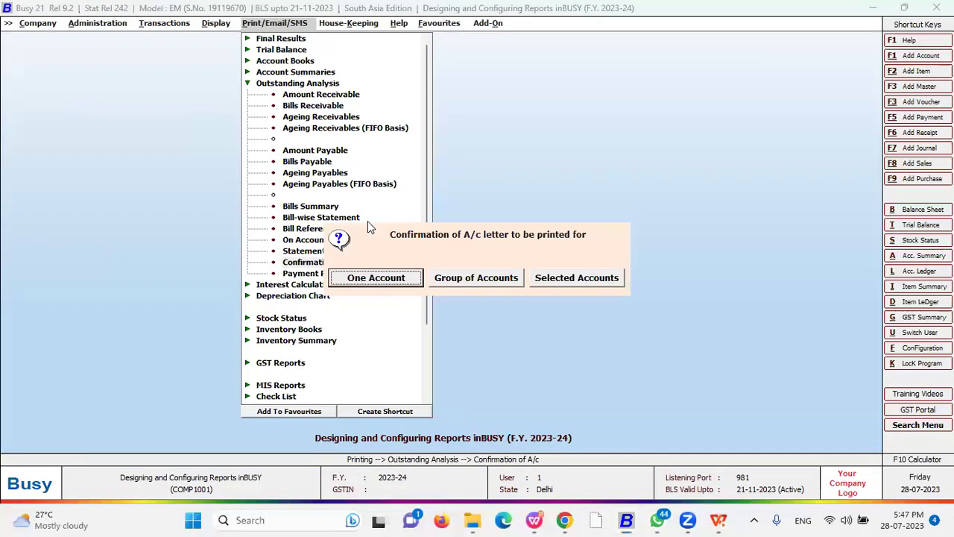
key(Escape)
double_click(335, 275)
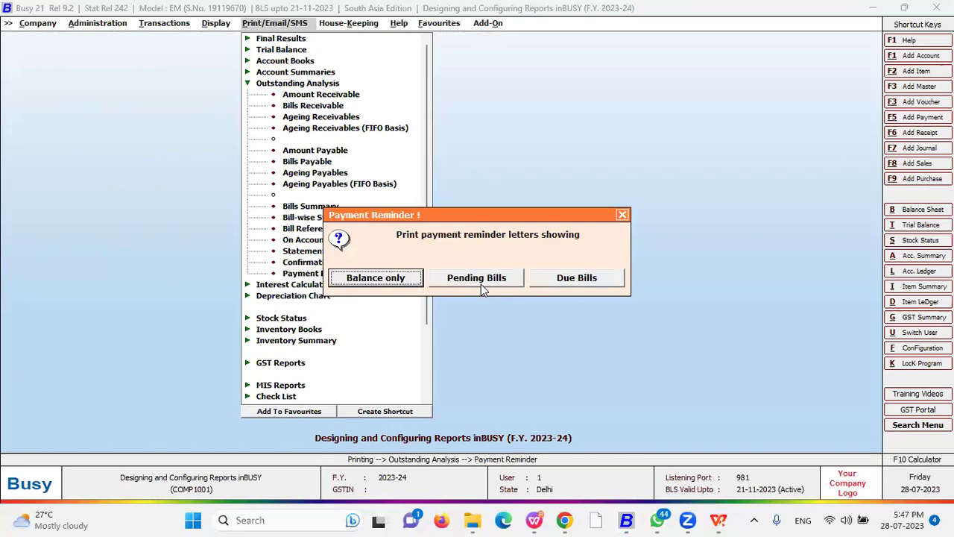
click(622, 214)
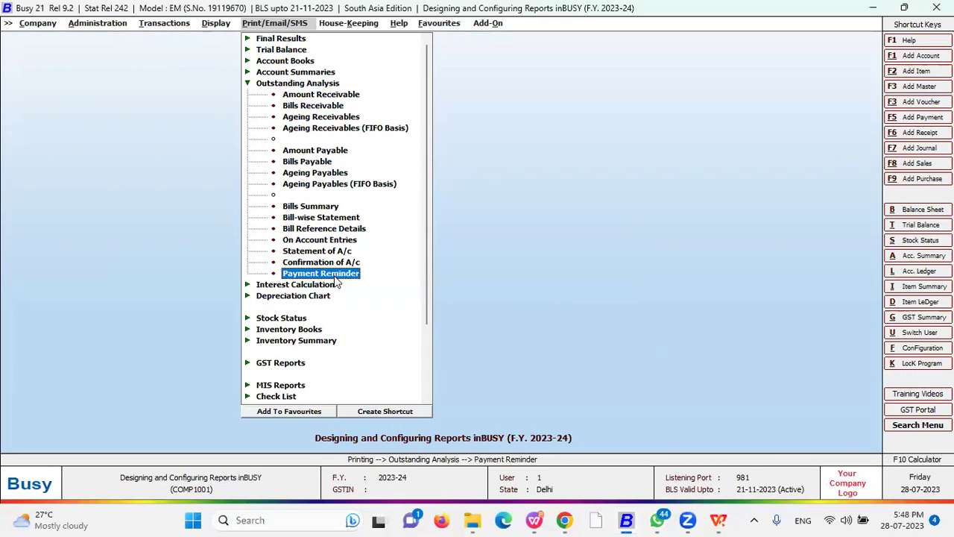
- Navigate Administration > Configuration and open Final Results Configuration
key(Left)
key(Left)
key(Left)
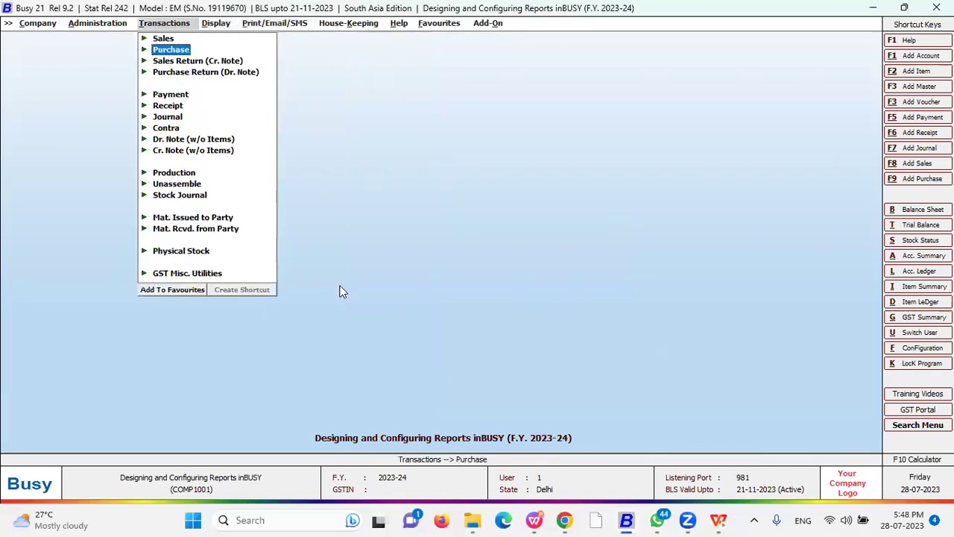
key(Left)
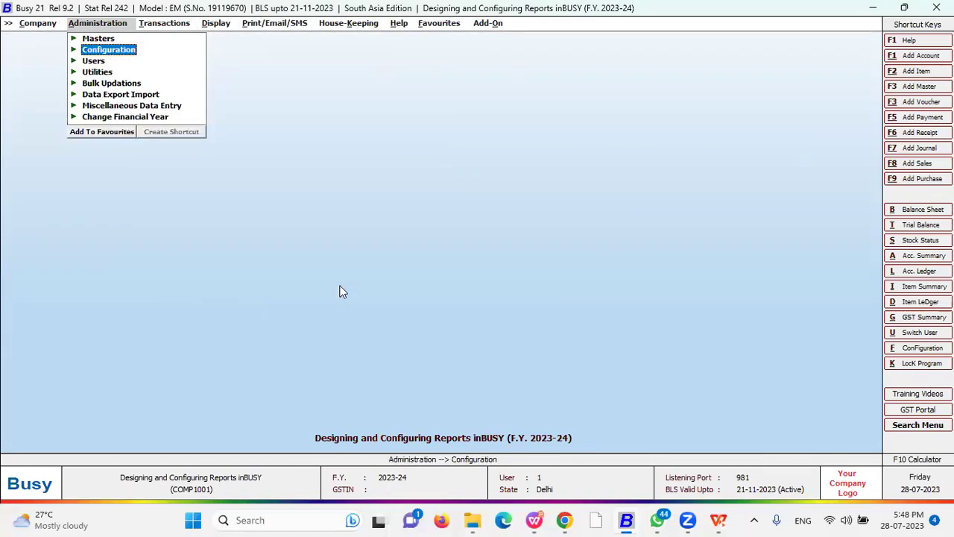
key(Return)
key(Down)
key(Down)
key(Down)
key(Down)
key(Down)
key(Down)
key(Down)
key(Down)
key(Escape)
key(Return)
key(Down)
key(Down)
key(Down)
key(Down)
key(Down)
key(Down)
key(Down)
key(Down)
key(Down)
key(Down)
key(Down)
key(Down)
key(Down)
key(Down)
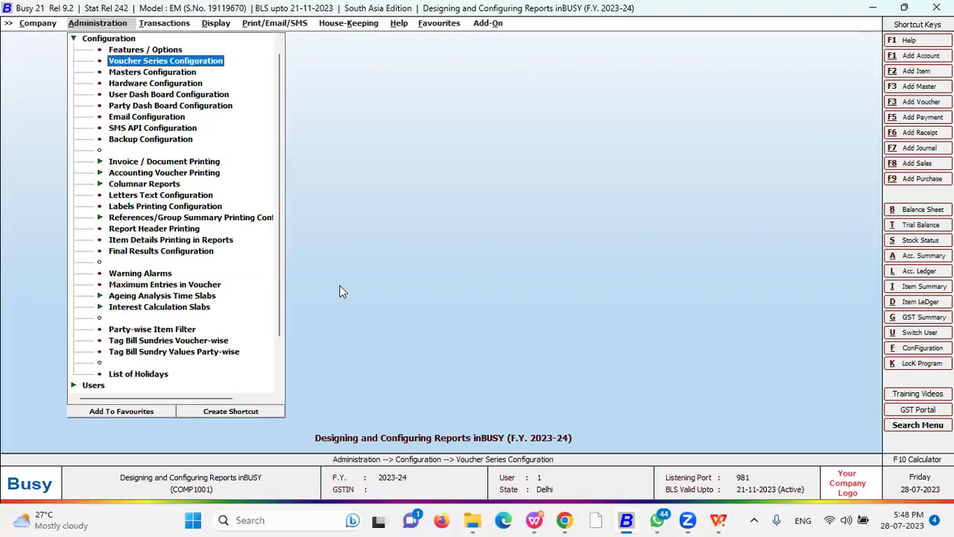
key(Down)
key(Down)
key(Down)
key(Return)
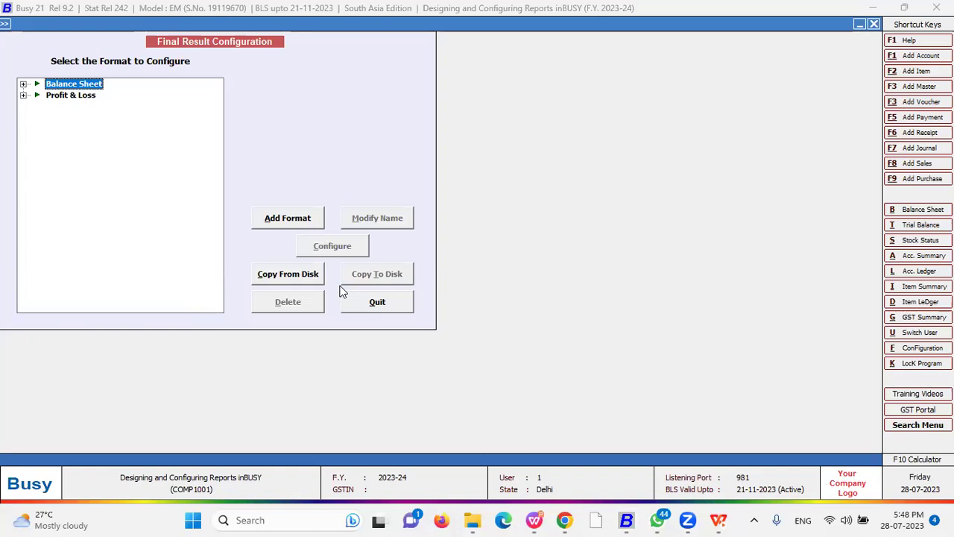
- Expand Balance Sheet and Profit & Loss, browse formats A, IFRS, Std Format, then select Balance Sheet
key(Right)
key(Down)
key(Down)
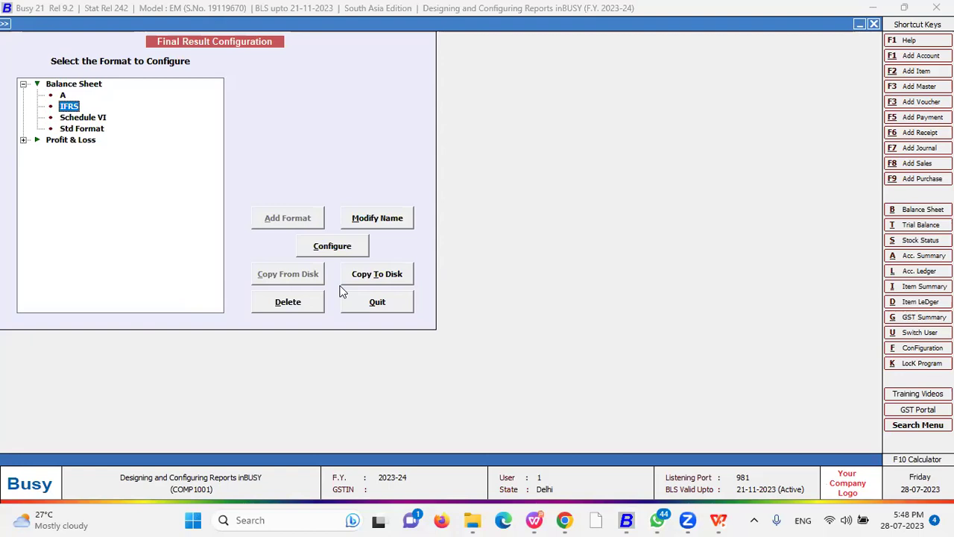
key(Down)
key(Down)
key(Down)
key(Right)
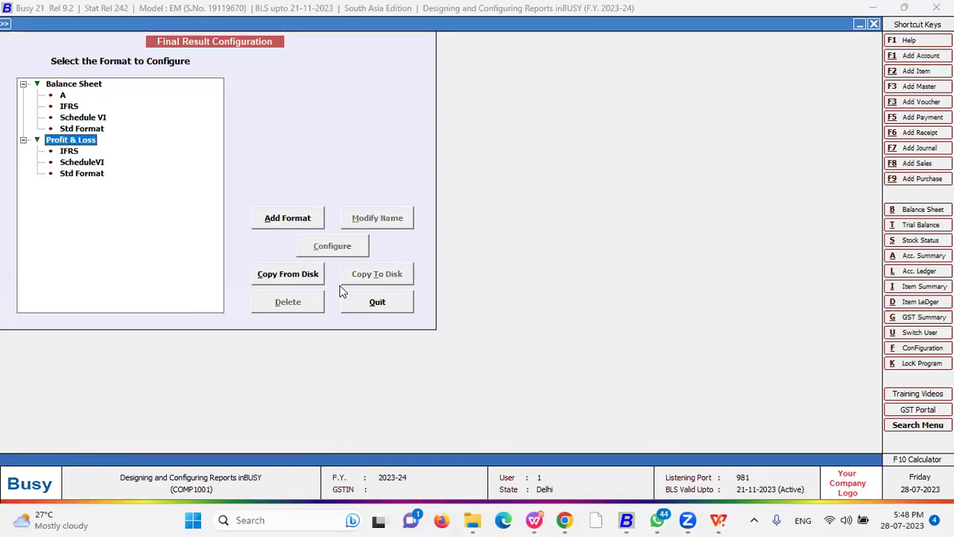
key(Up)
key(Up)
key(Up)
key(Up)
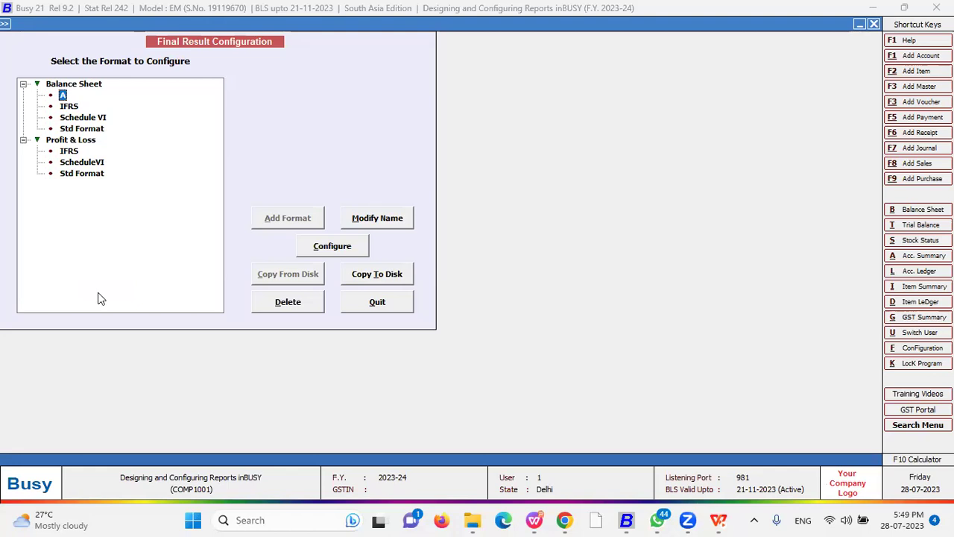
key(Down)
key(Down)
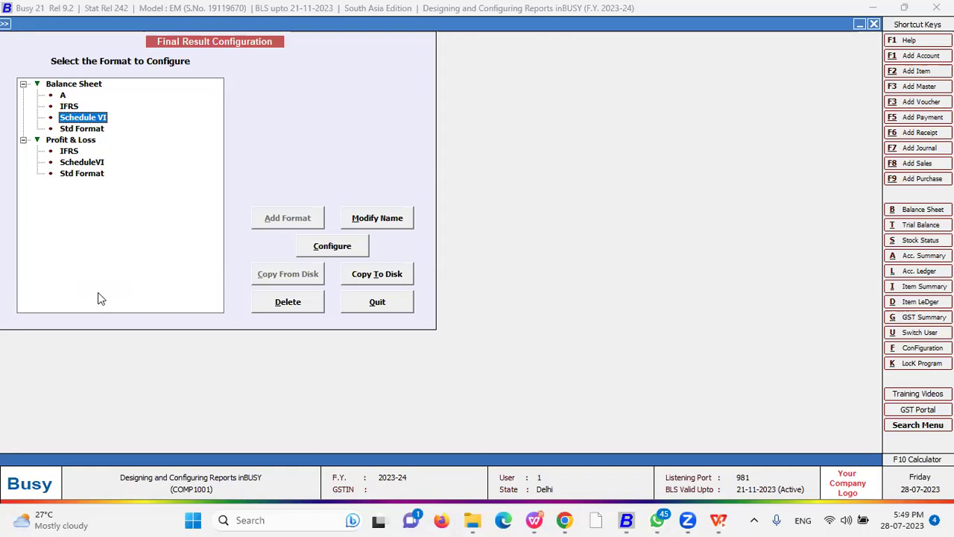
click(81, 132)
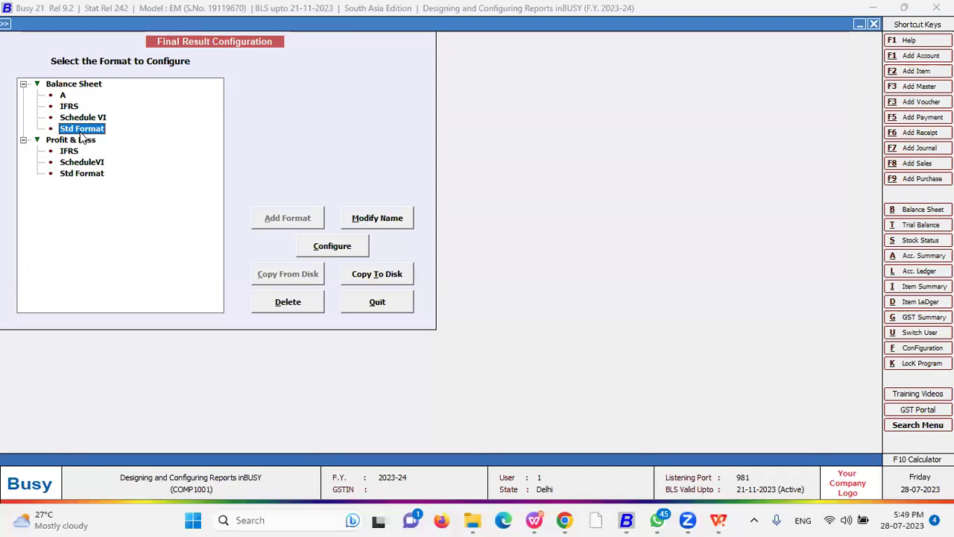
click(70, 108)
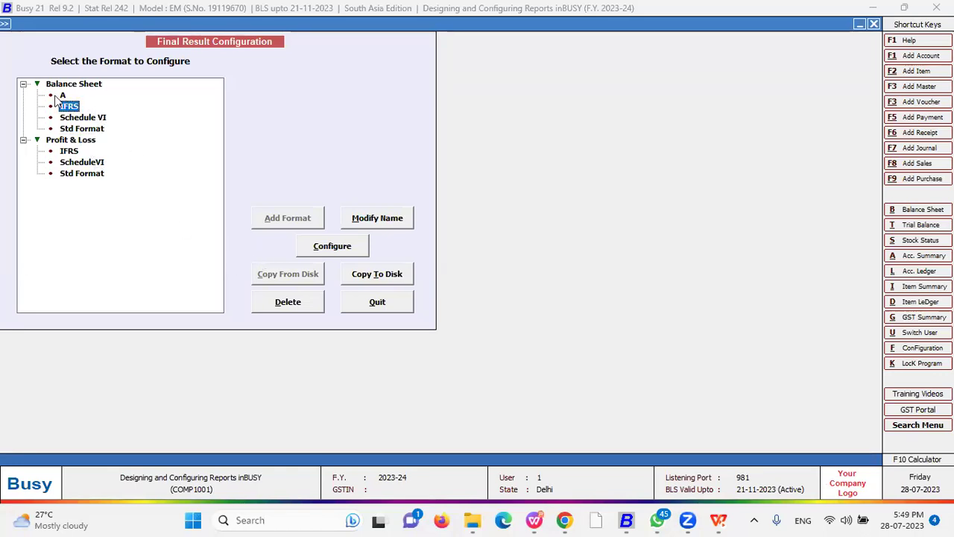
click(68, 85)
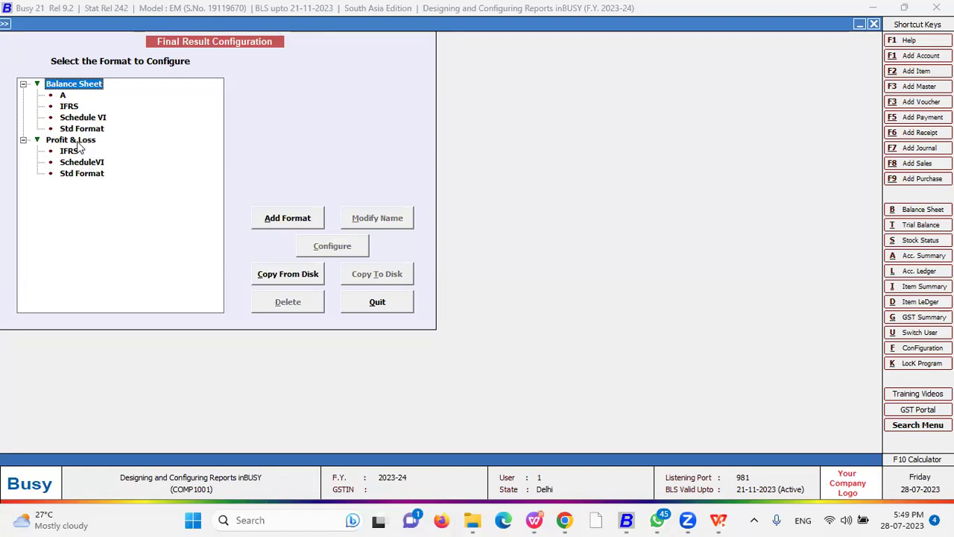
- Add Balance Sheet format 1 and base its configuration on the Standard Format
click(289, 220)
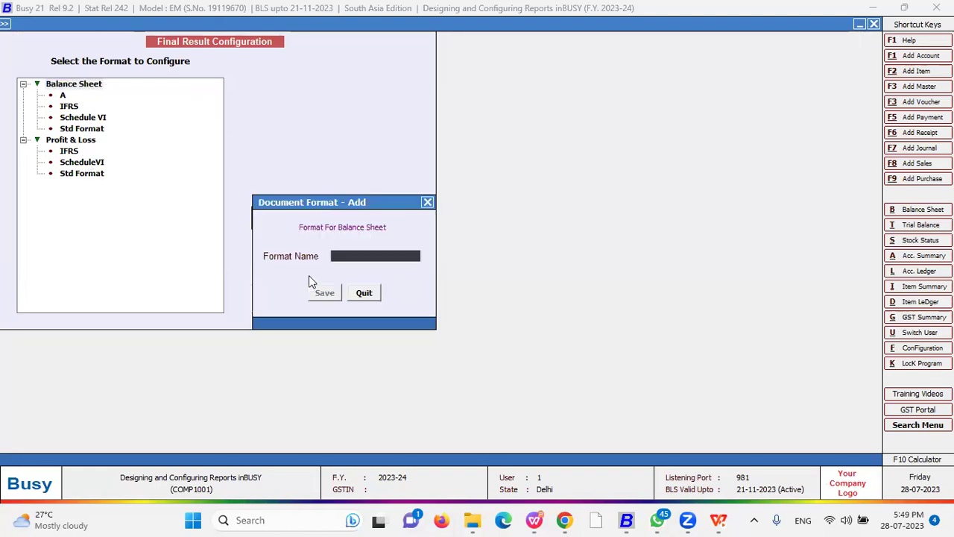
click(316, 295)
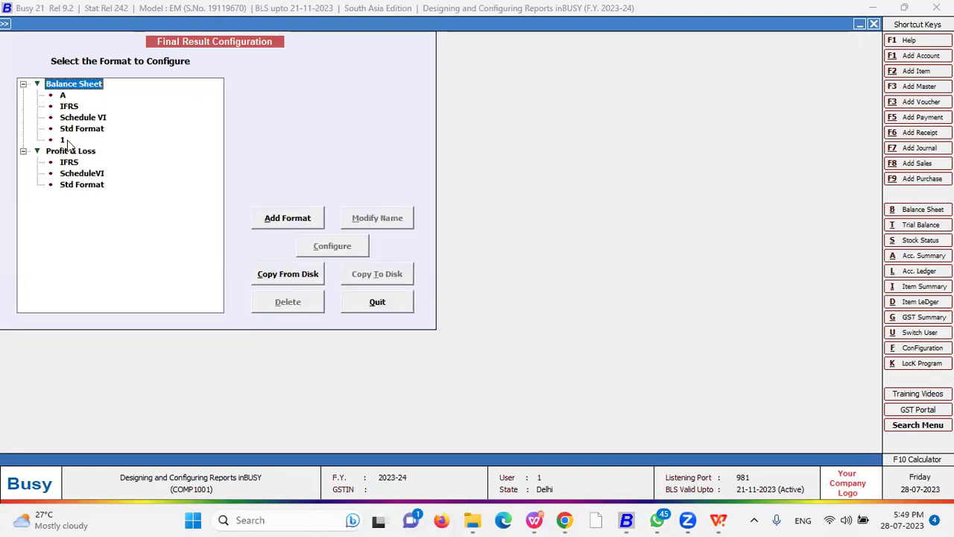
click(350, 248)
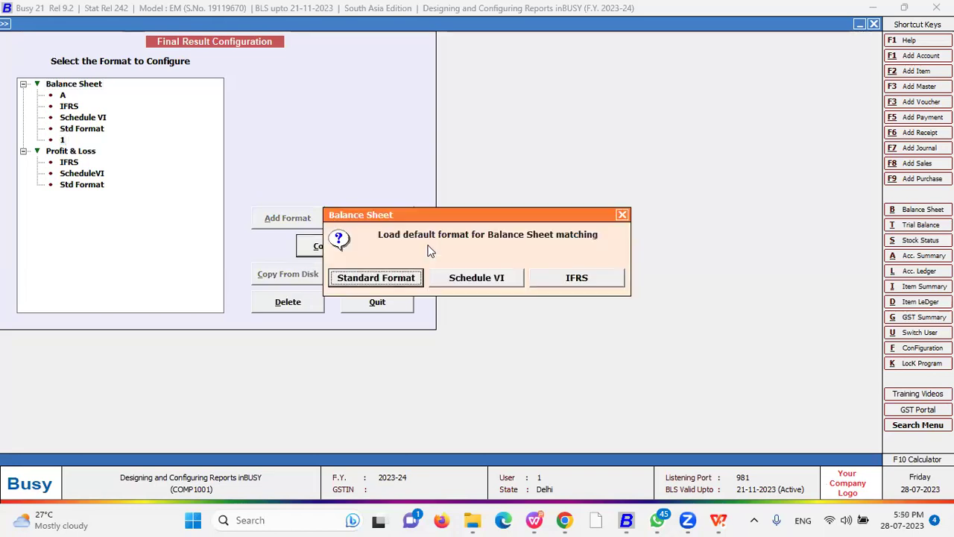
click(389, 281)
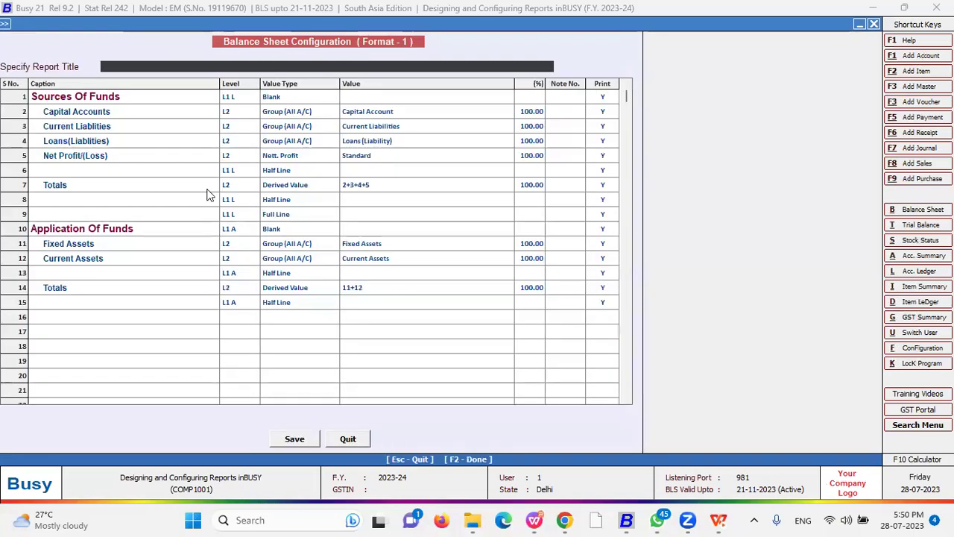
- Set the Sources Of Funds row's level to L3 and value type to Payable
click(77, 99)
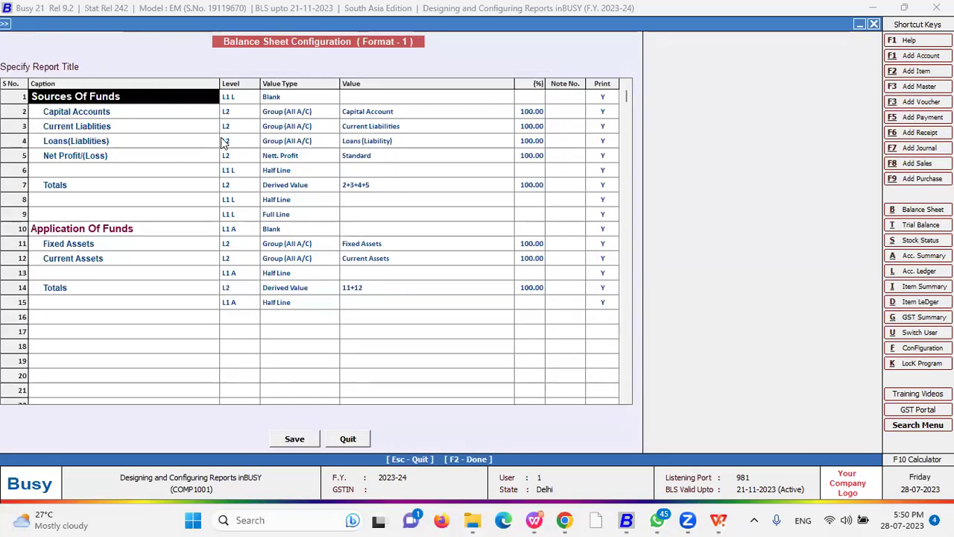
click(233, 102)
key(space)
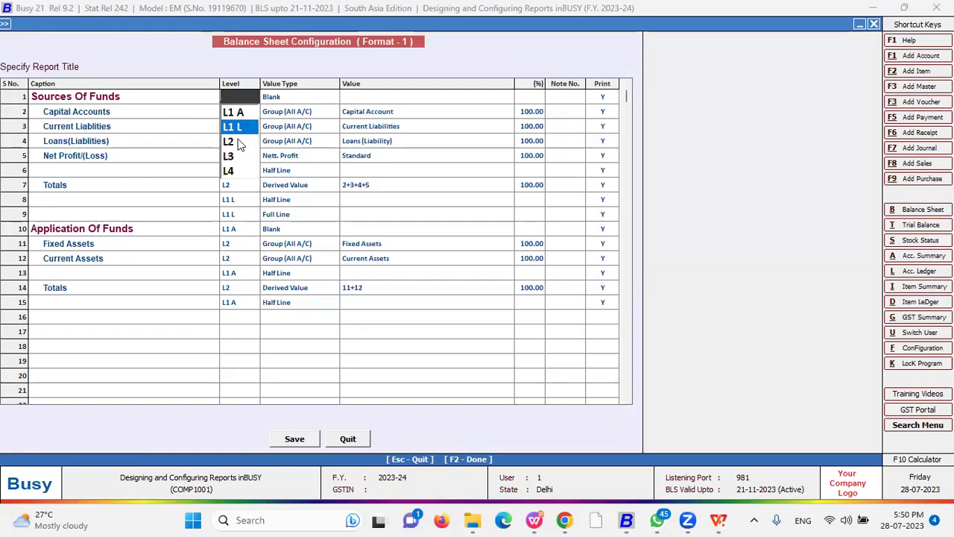
click(239, 157)
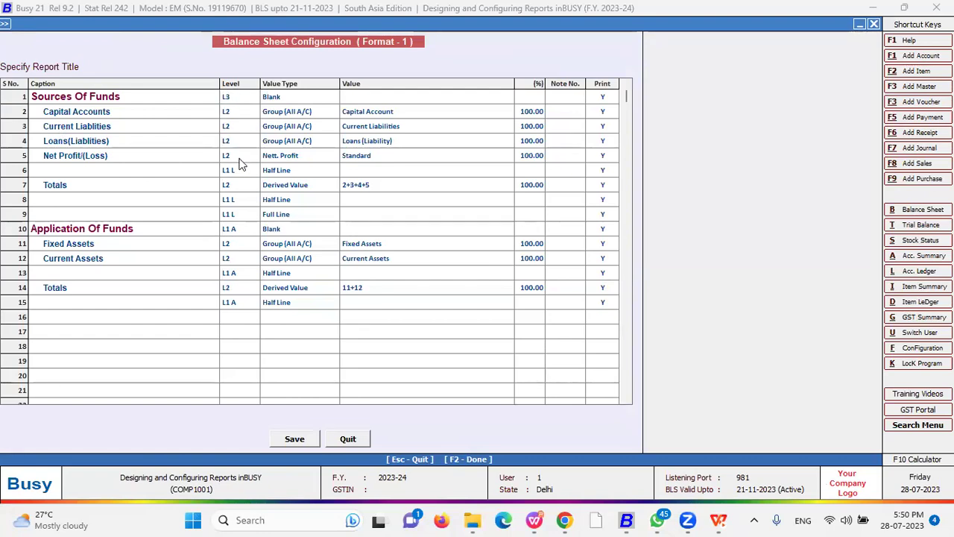
click(227, 97)
click(286, 102)
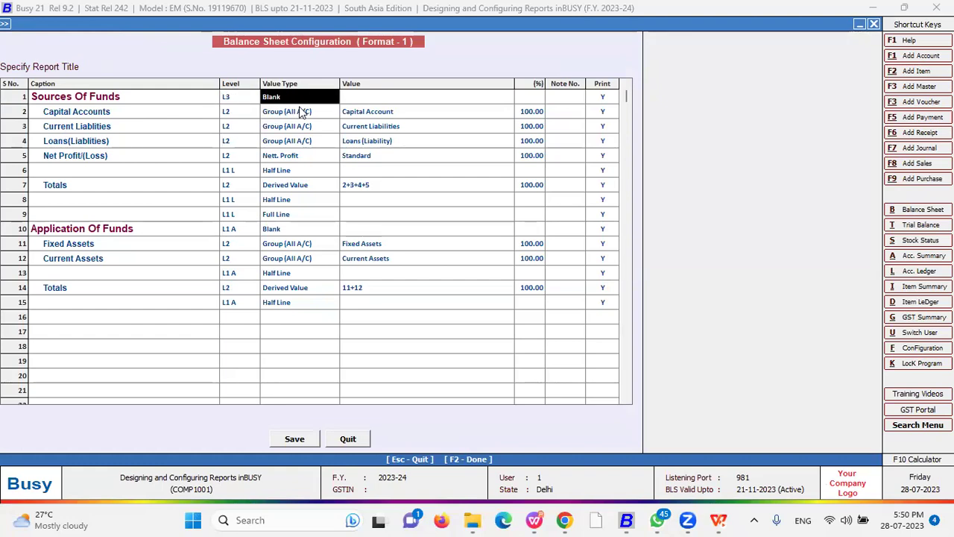
text(b)
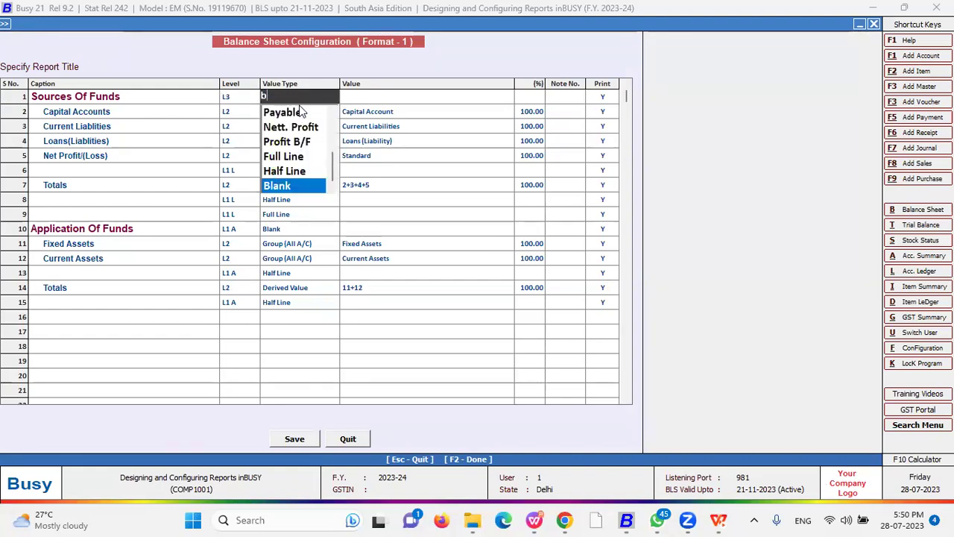
key(Up)
key(Up)
key(Up)
key(Up)
key(Up)
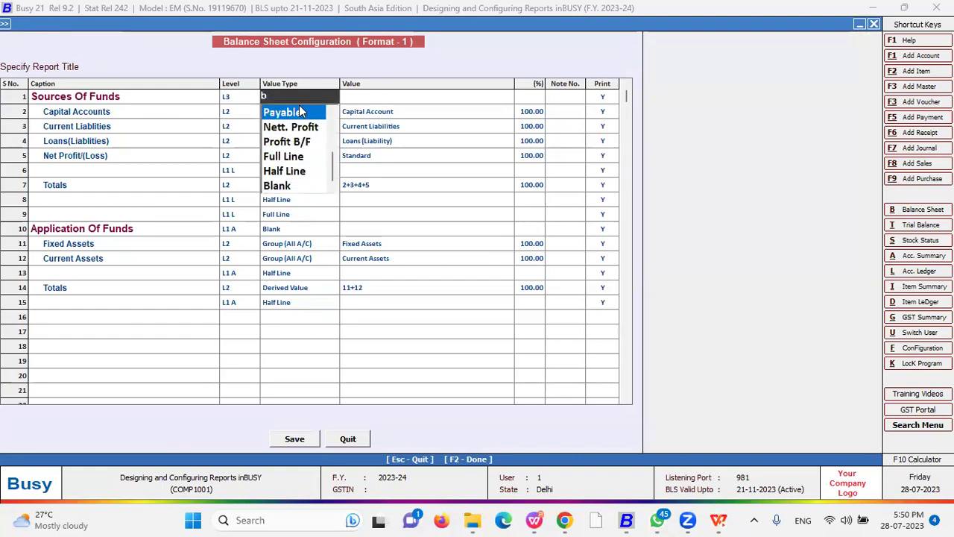
key(Return)
key(Return)
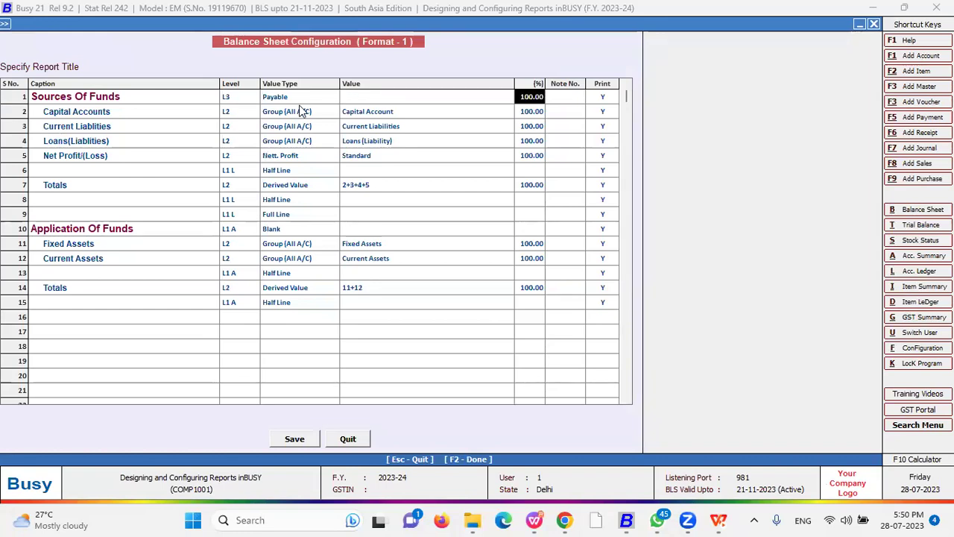
key(Return)
key(Return)
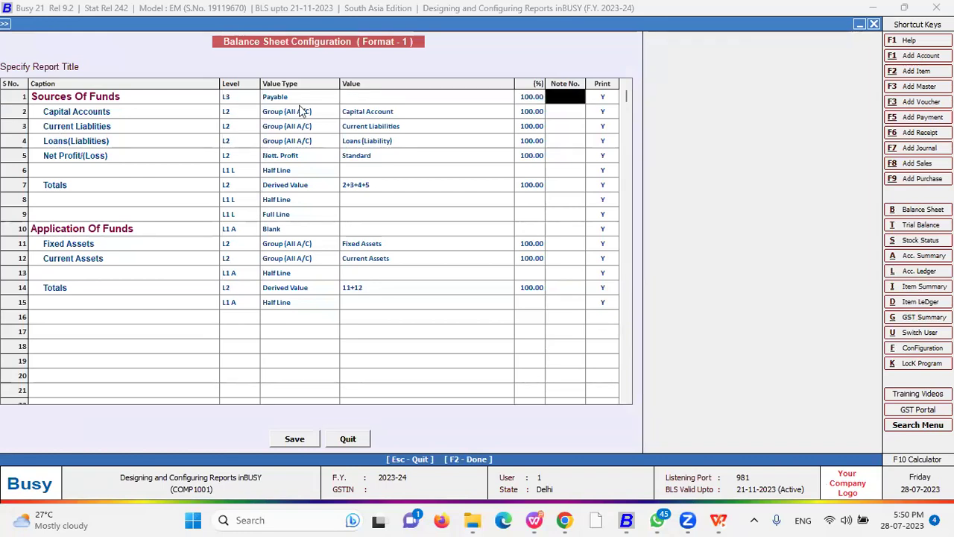
key(Return)
- Move down the layout rows to the Fixed Assets row's value type
key(Up)
key(Down)
key(Up)
key(Down)
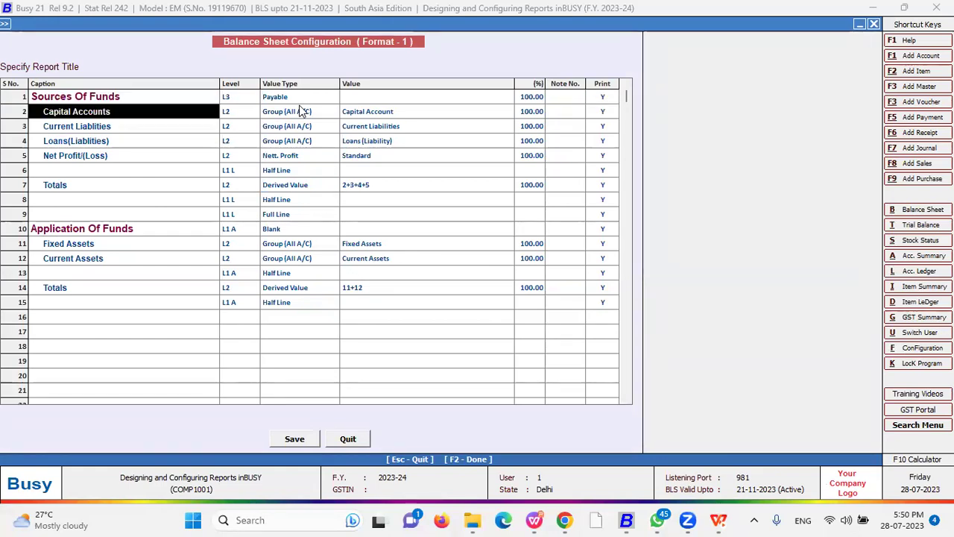
key(Down)
key(Down)
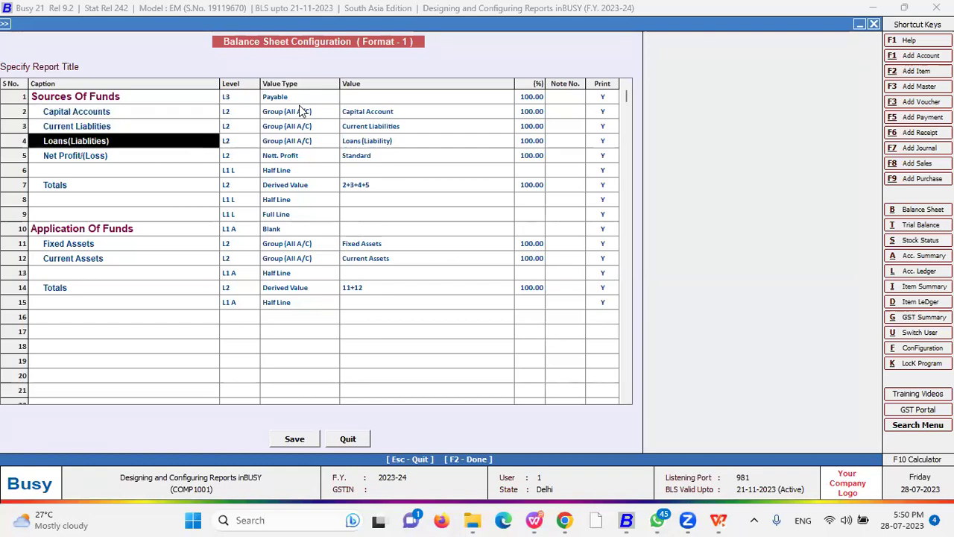
key(Down)
key(Down)
key(Down)
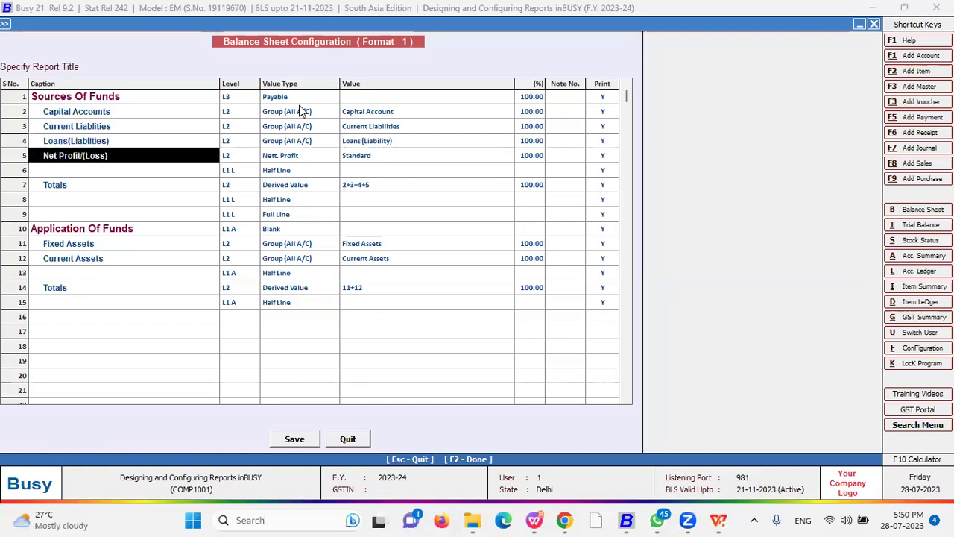
key(Down)
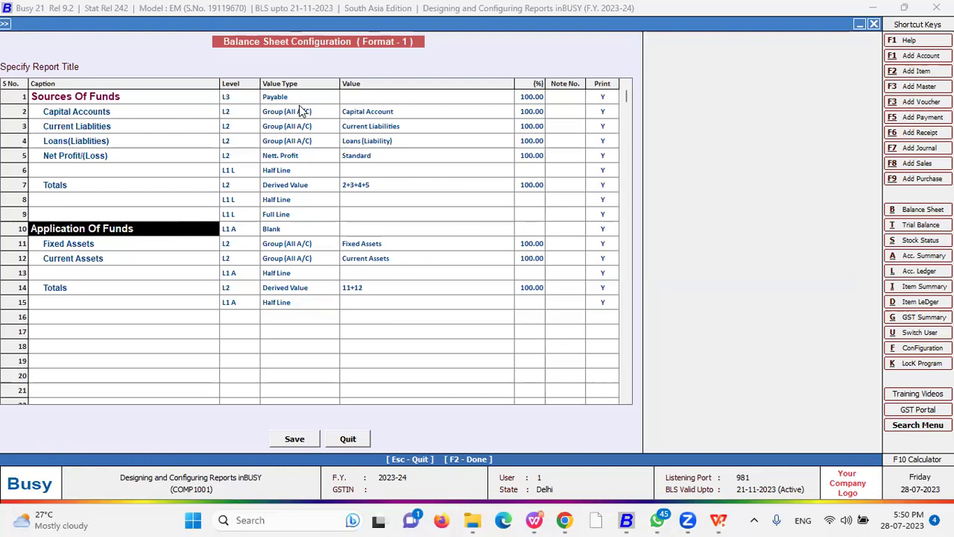
key(Down)
key(Down)
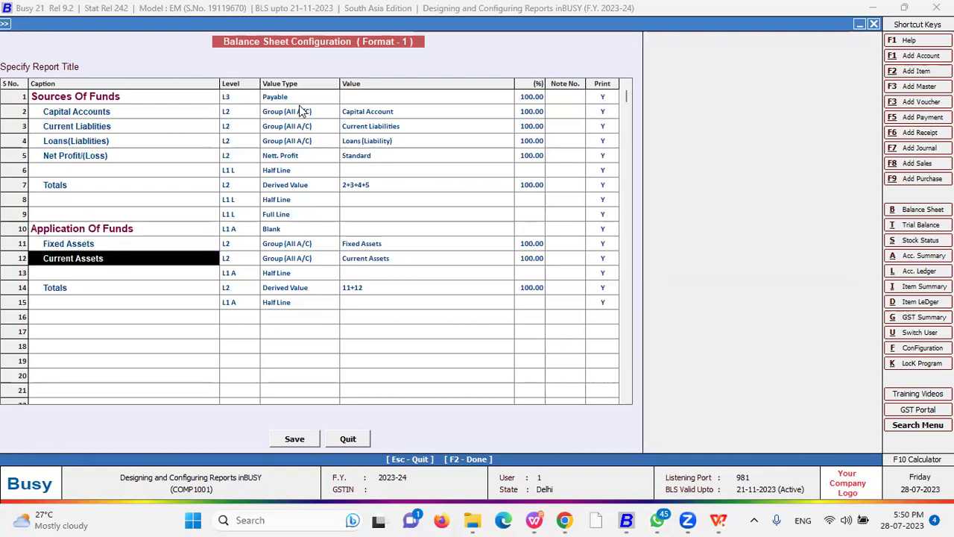
key(Down)
key(Down)
key(Return)
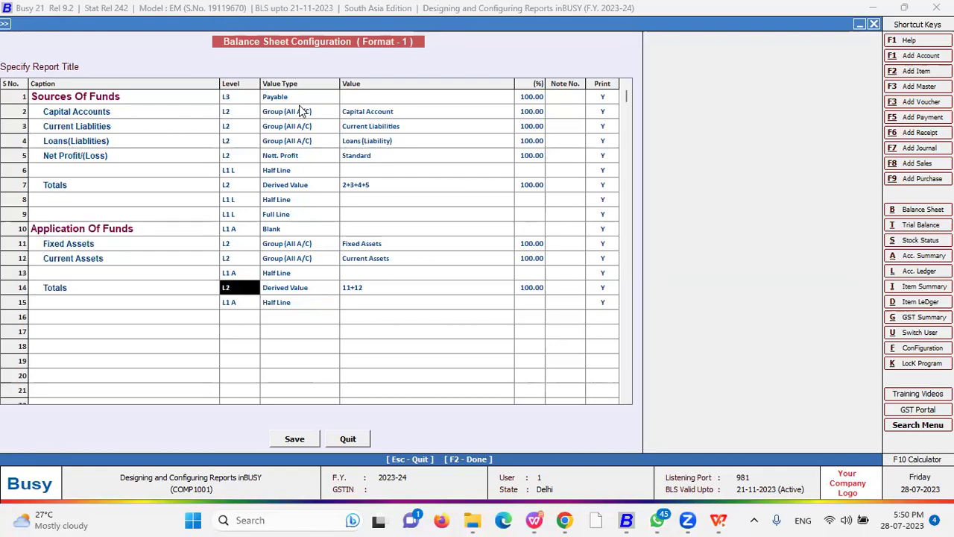
key(Up)
key(Up)
key(Up)
key(Right)
key(Left)
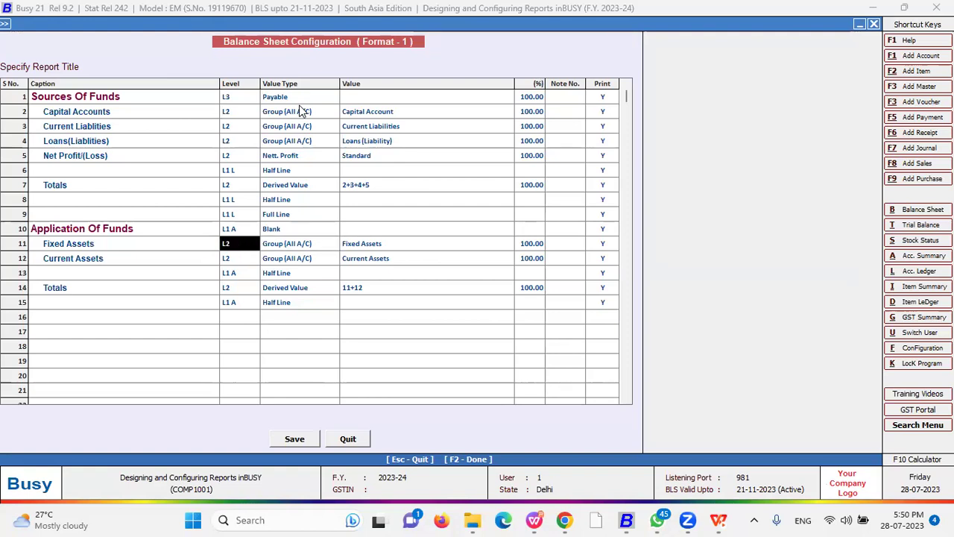
key(Return)
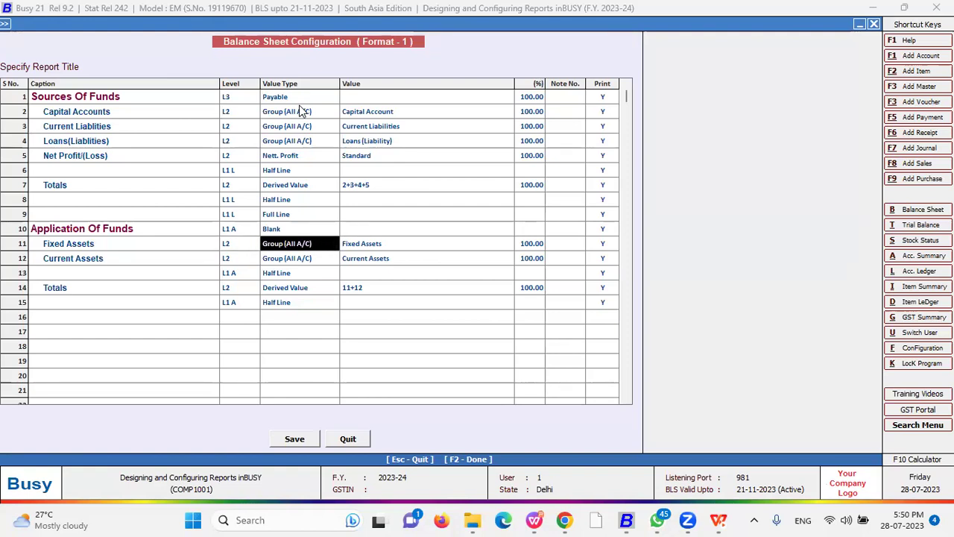
- Keep Group (All A/C) for the Fixed Assets row and add the Bank Accounts group
text(d)
key(Up)
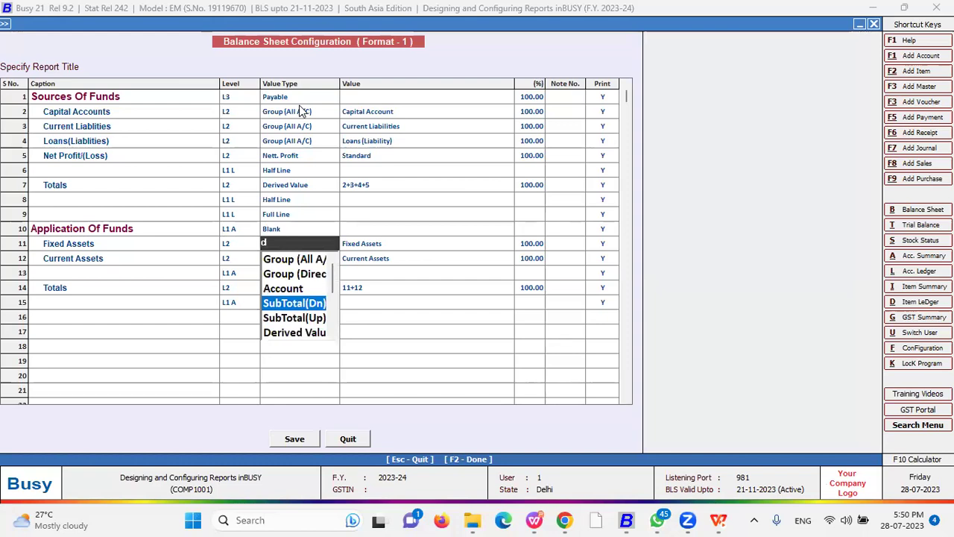
key(Up)
key(Up)
key(Up)
key(Up)
key(Down)
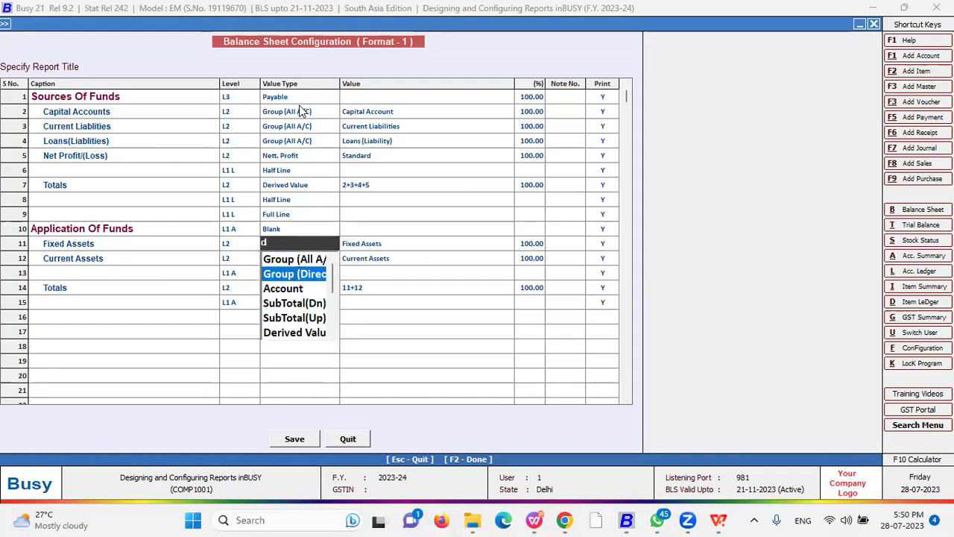
key(Down)
key(Down)
key(Down)
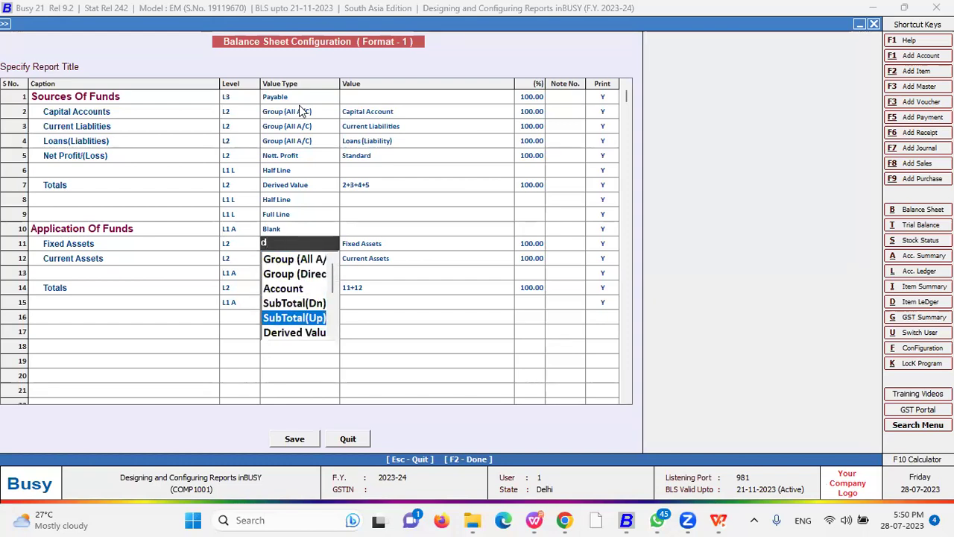
key(Up)
key(Up)
key(Up)
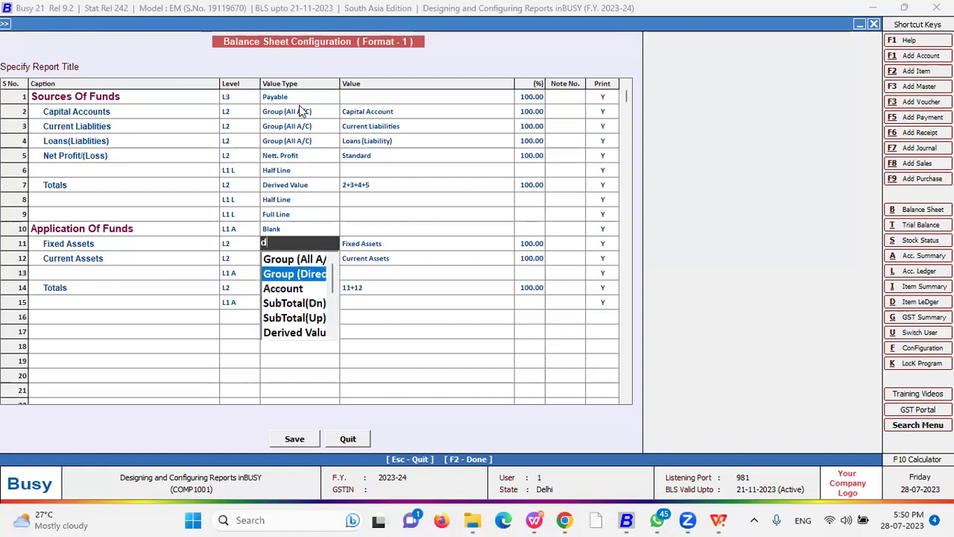
key(Up)
key(Return)
key(Return)
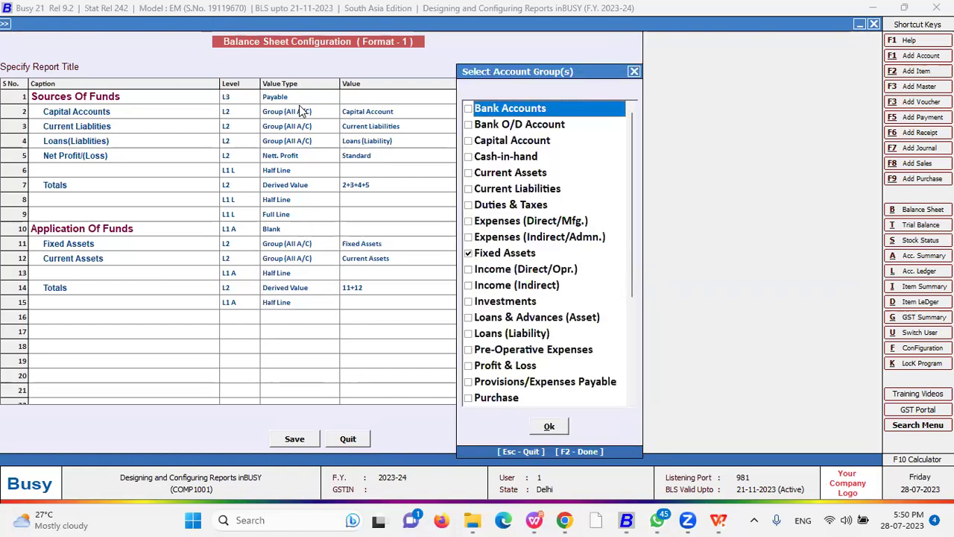
click(468, 109)
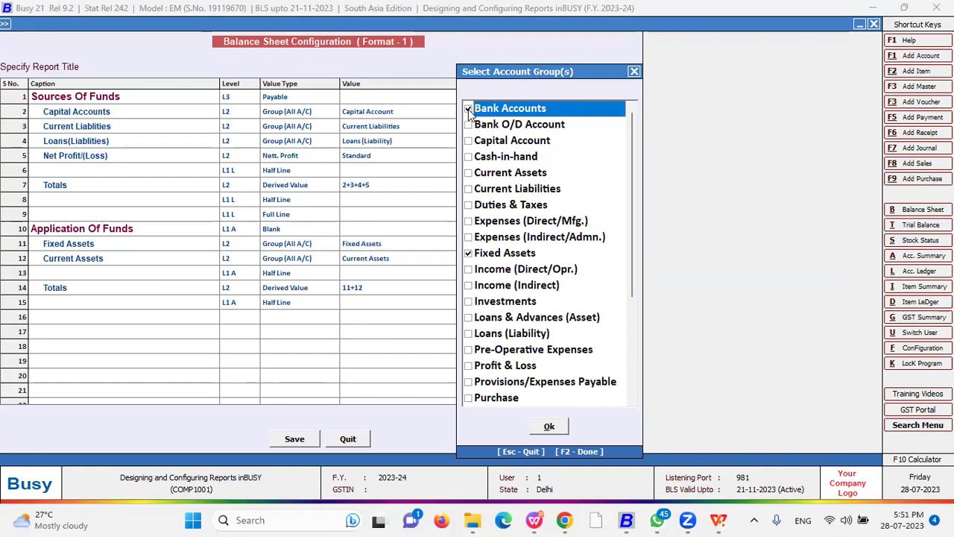
click(549, 426)
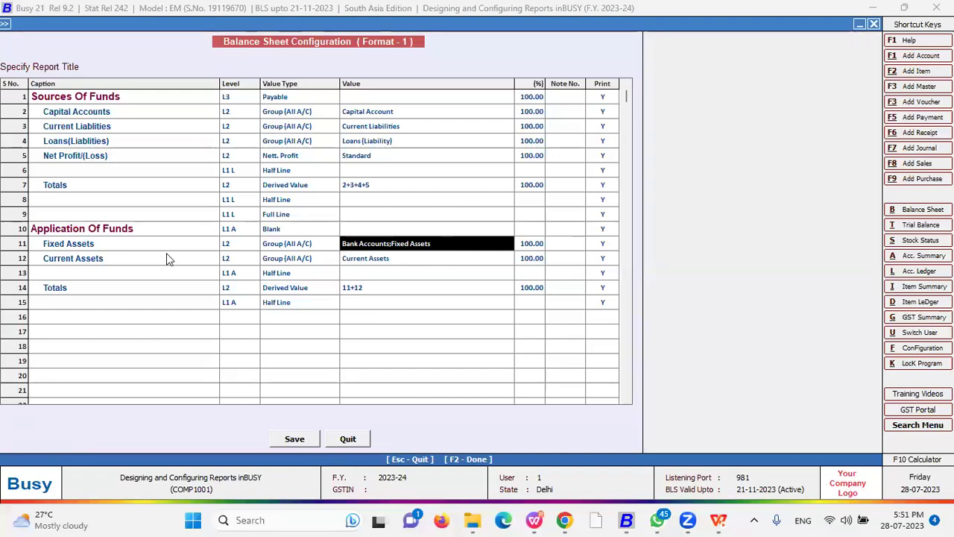
- Enter 50 as the Fixed Assets percentage and save format 1 with F2
click(530, 243)
text(50)
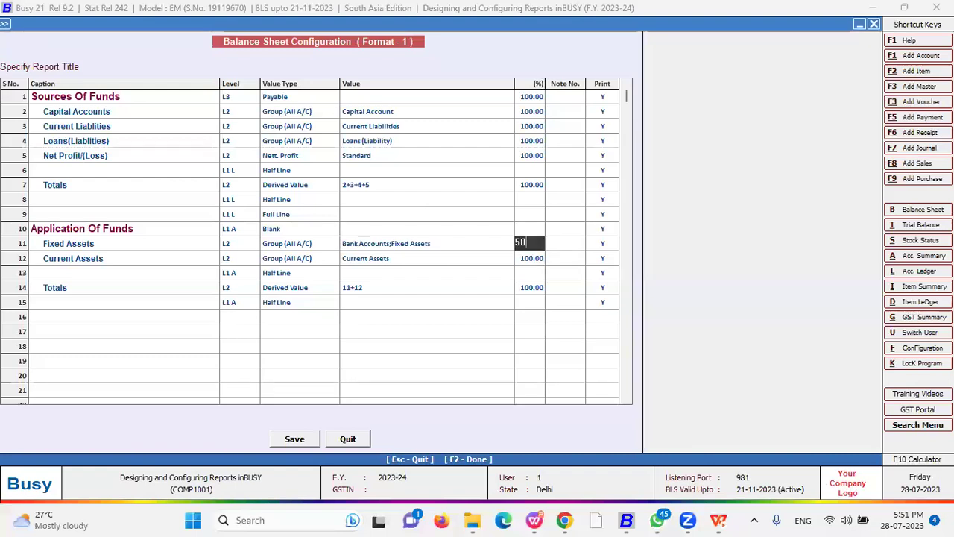
key(Return)
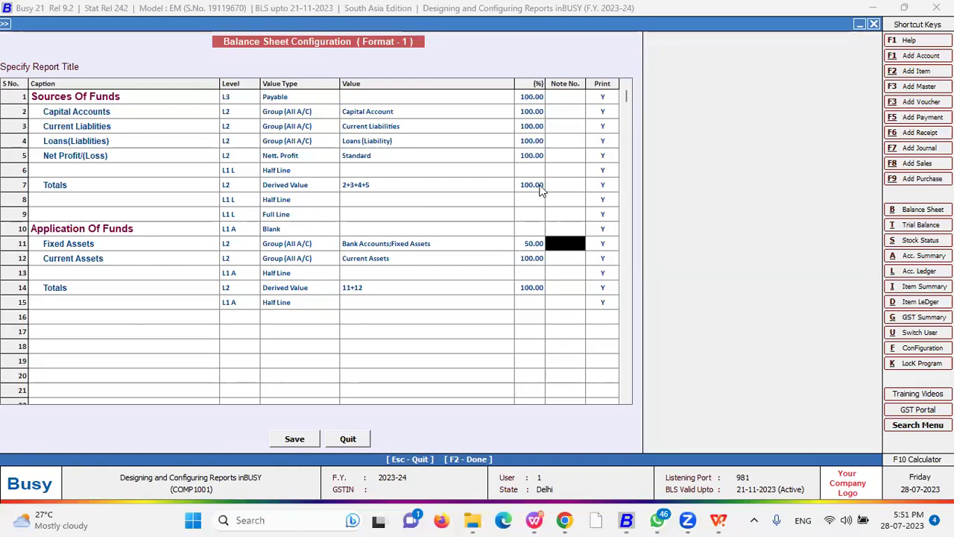
key(F2)
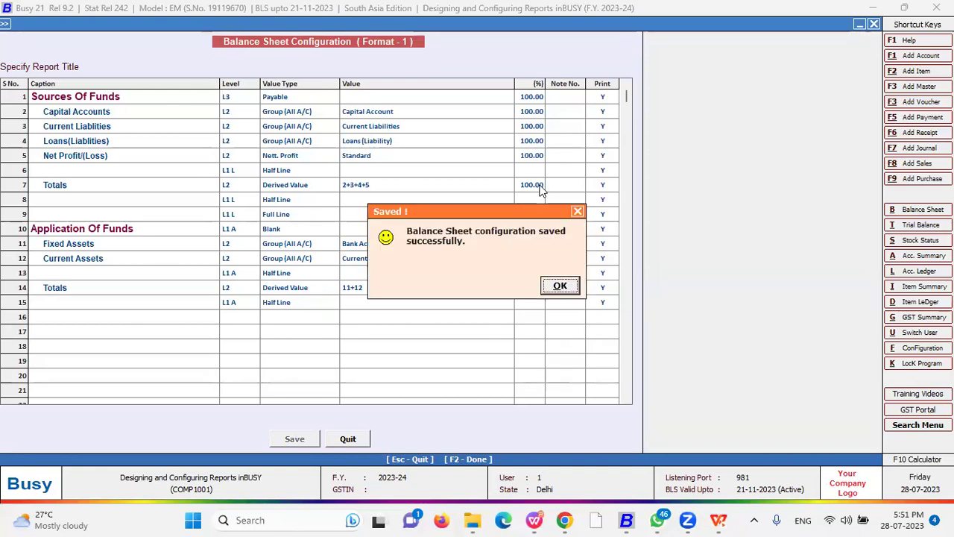
- Dismiss the save message and configure the Profit & Loss IFRS format
key(Return)
key(Up)
key(Up)
key(Up)
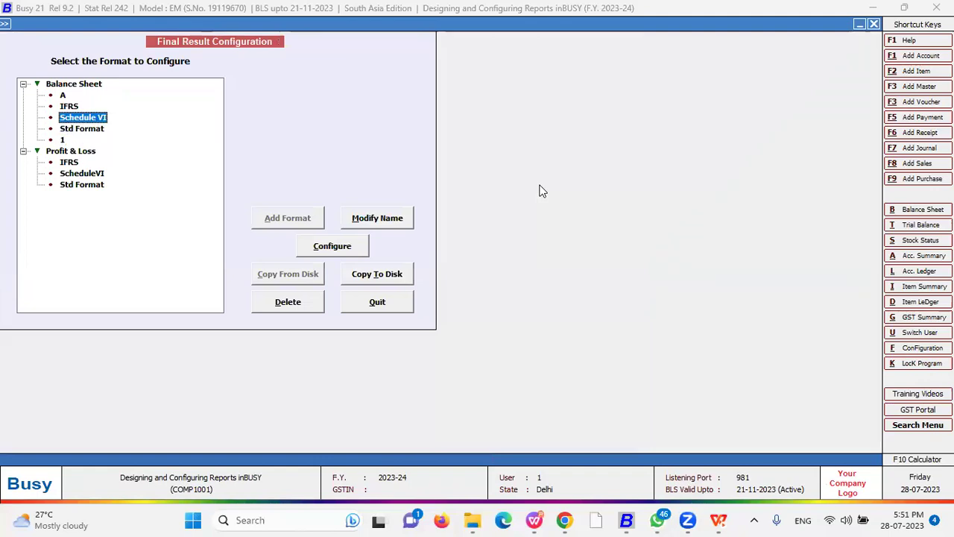
key(Up)
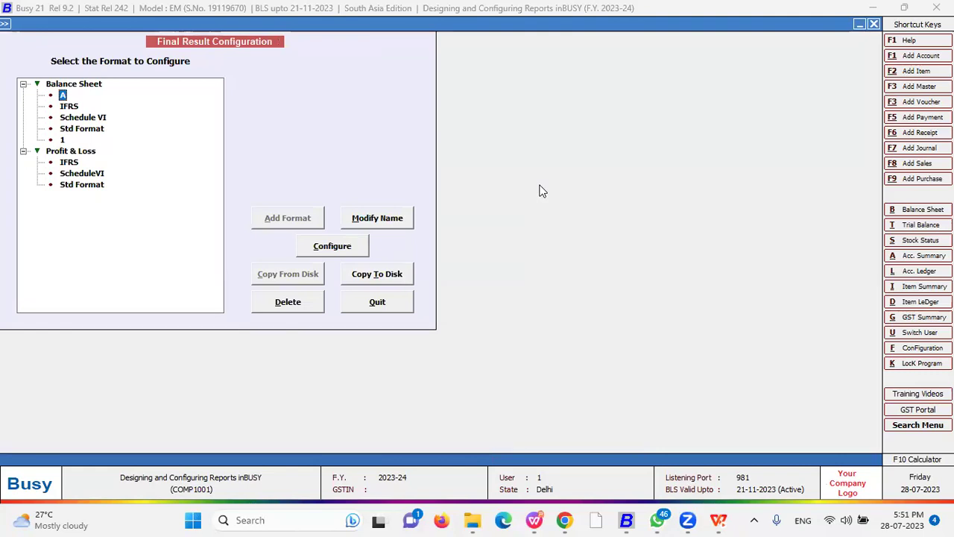
key(Down)
key(Down)
key(Down)
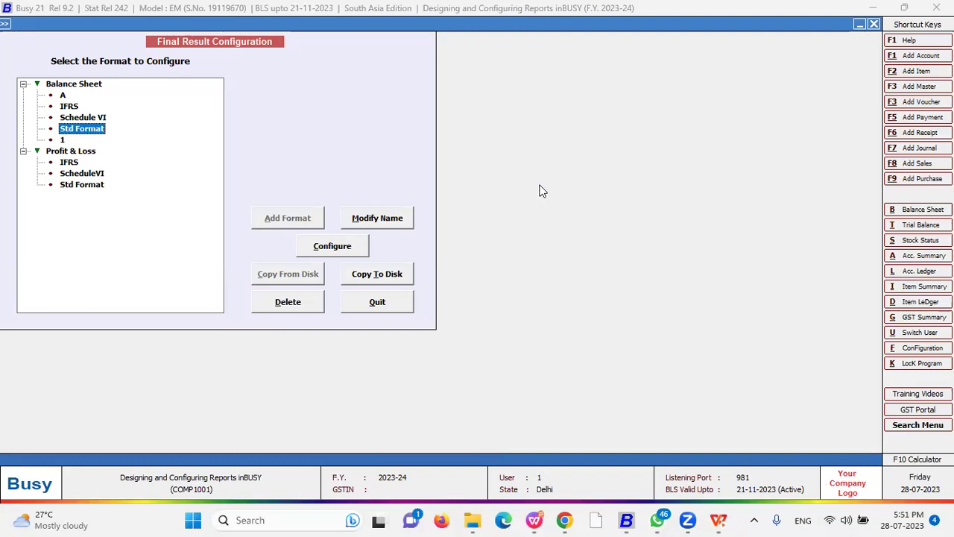
key(Down)
key(Down)
key(Down)
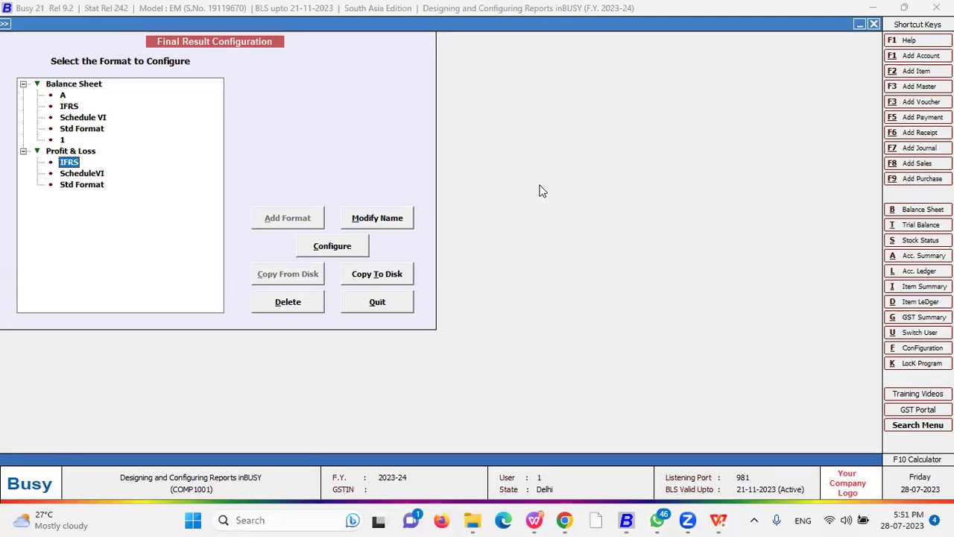
click(349, 245)
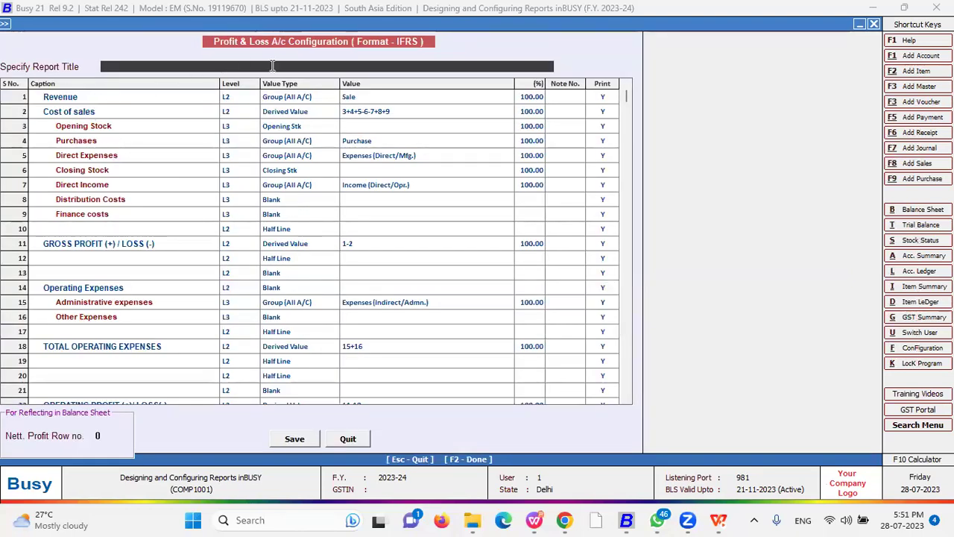
- Set the Revenue row's level to L1, keeping Cost of sales at L2
click(231, 98)
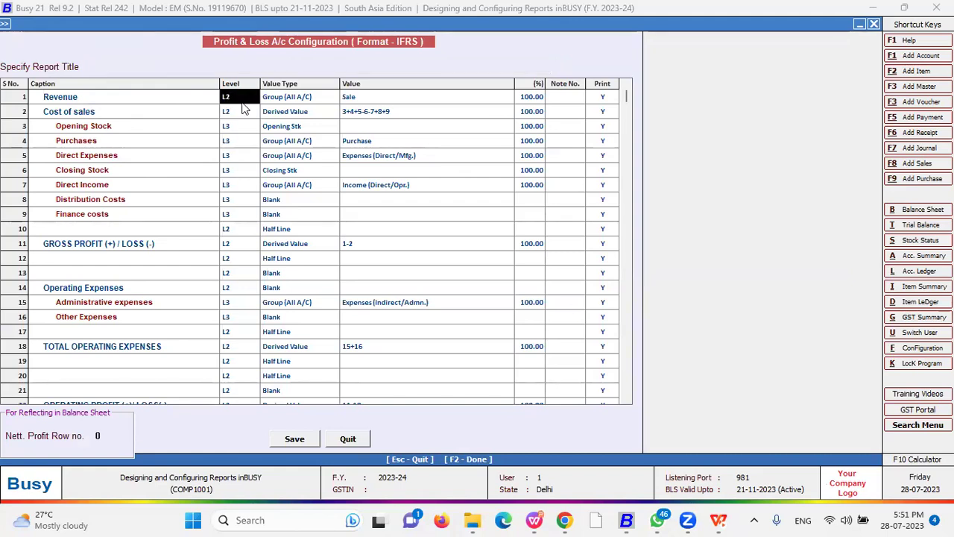
key(Return)
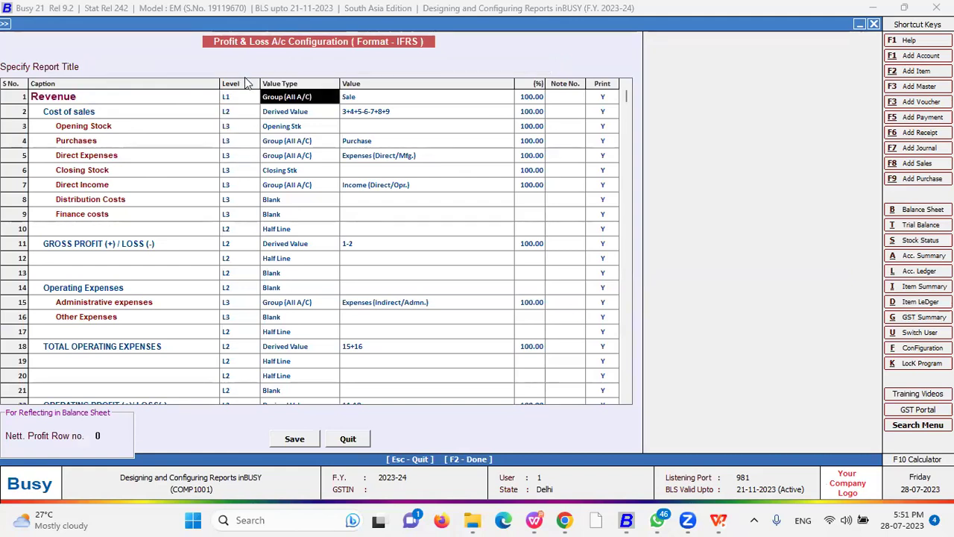
key(Return)
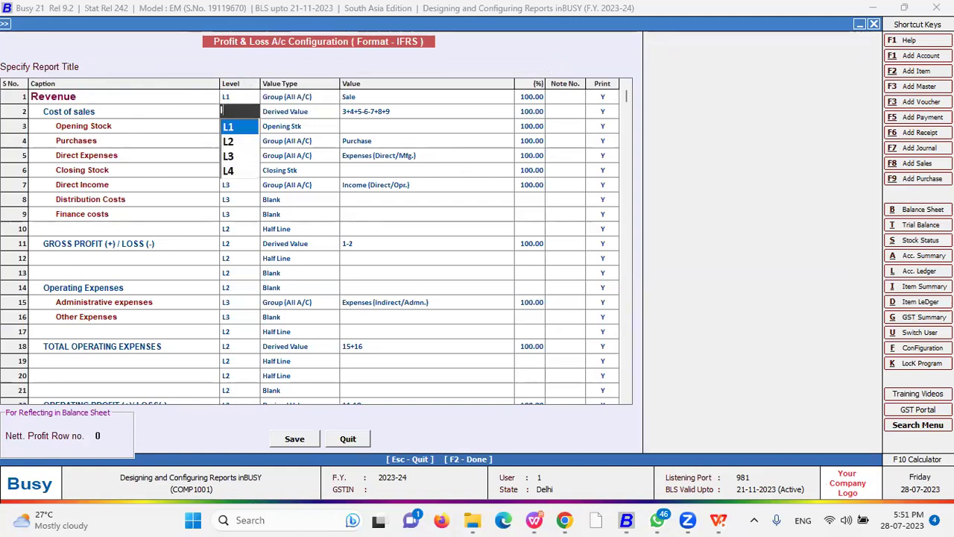
key(Return)
- Move through the Opening Stock and Revenue row cells, then leave the configuration
key(Left)
key(Down)
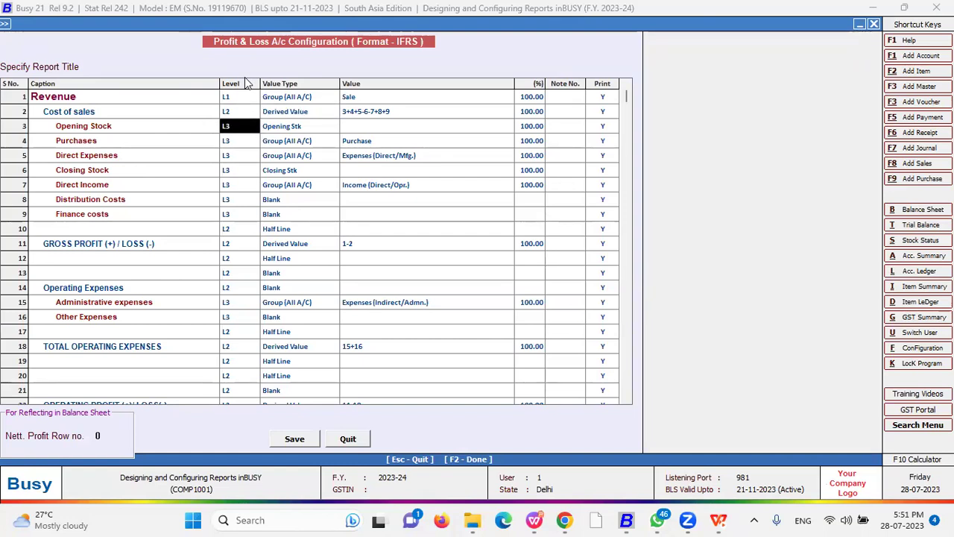
key(Right)
key(Down)
key(Left)
key(Up)
key(Right)
key(Up)
key(Up)
key(Right)
key(Left)
key(Right)
key(Right)
key(Down)
key(Right)
key(Right)
key(Escape)
key(Escape)
- Open Display > Final Results > Balance Sheet > Vertical (Configurable)
key(Right)
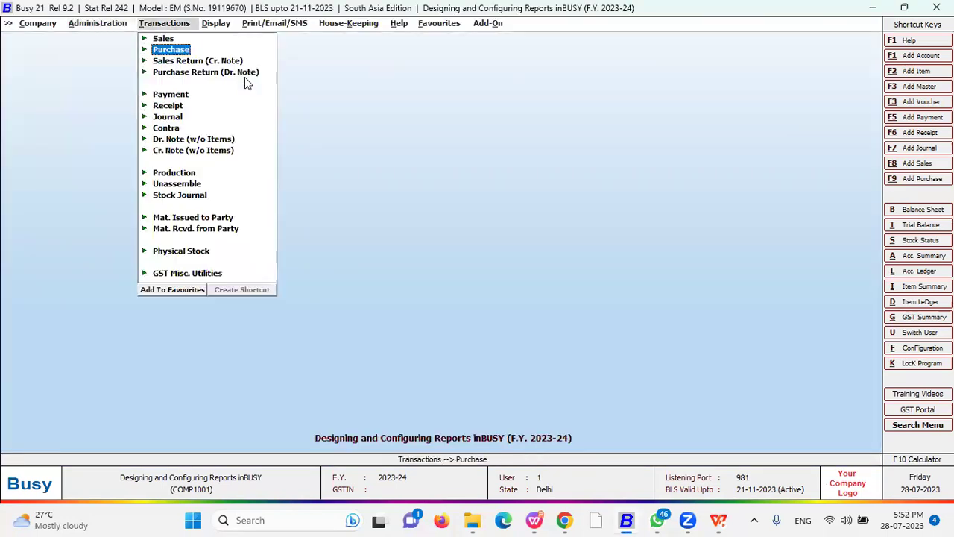
key(Right)
key(Up)
key(Up)
key(Up)
key(Up)
key(Up)
key(Up)
key(Up)
key(Up)
key(Up)
key(Up)
key(Up)
key(Up)
key(Up)
key(Up)
key(Return)
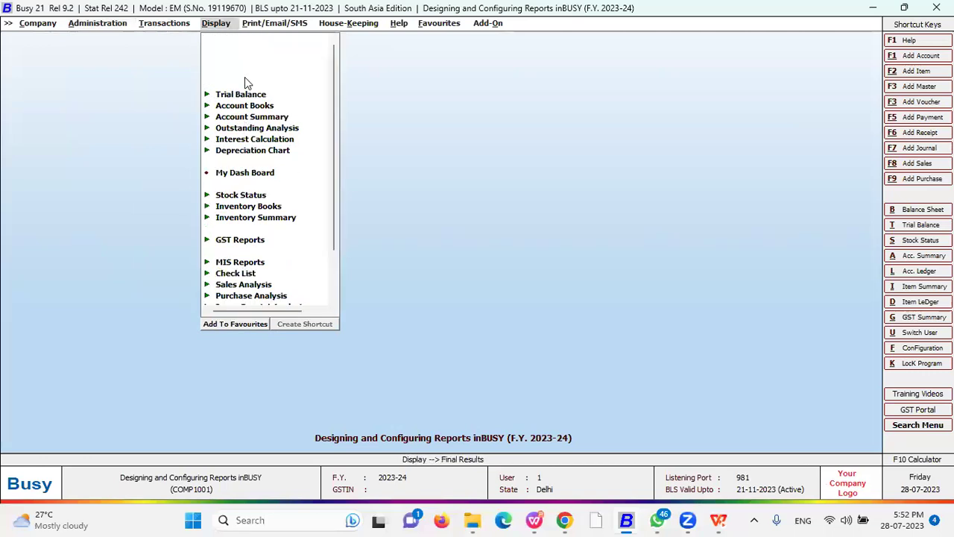
key(Down)
key(Down)
key(Up)
key(Up)
key(Return)
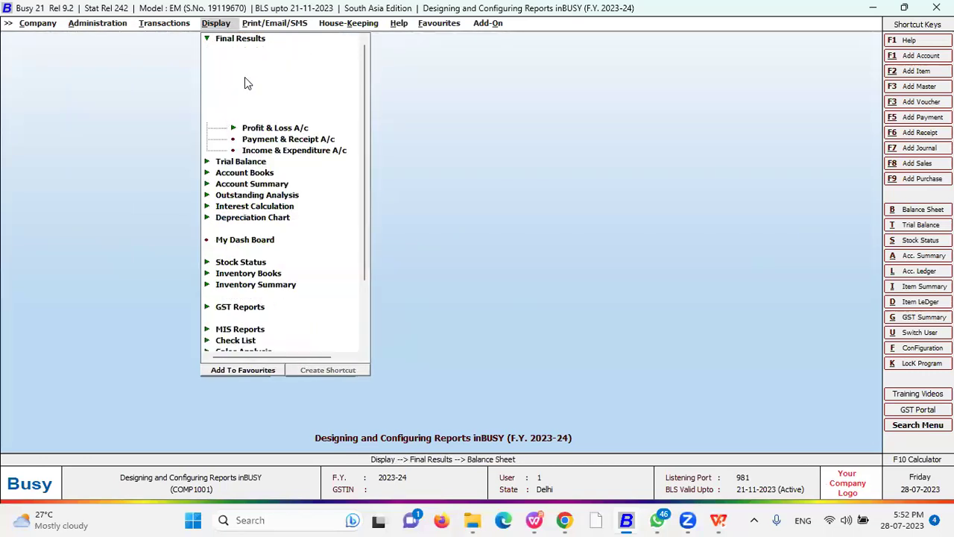
key(Down)
key(Down)
key(Down)
key(Down)
key(Down)
key(Up)
key(Up)
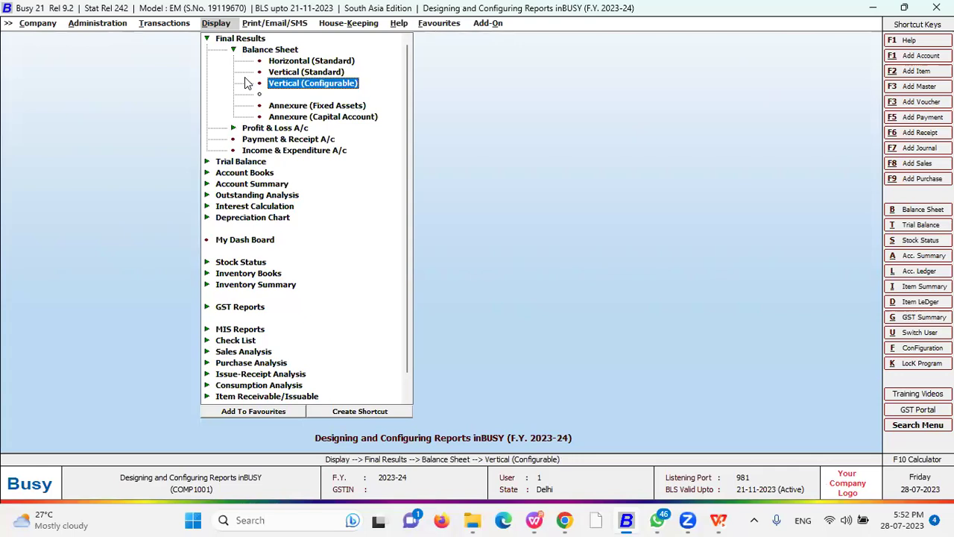
key(Return)
- Choose IFRS as Format for Printing, keep the default dates, and generate the report
key(Down)
key(Down)
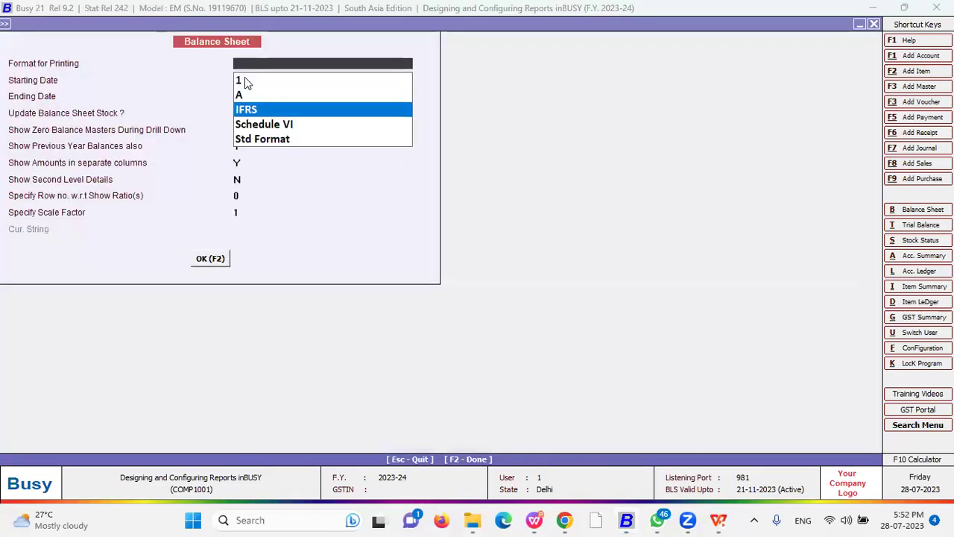
key(Return)
key(Return)
key(Return)
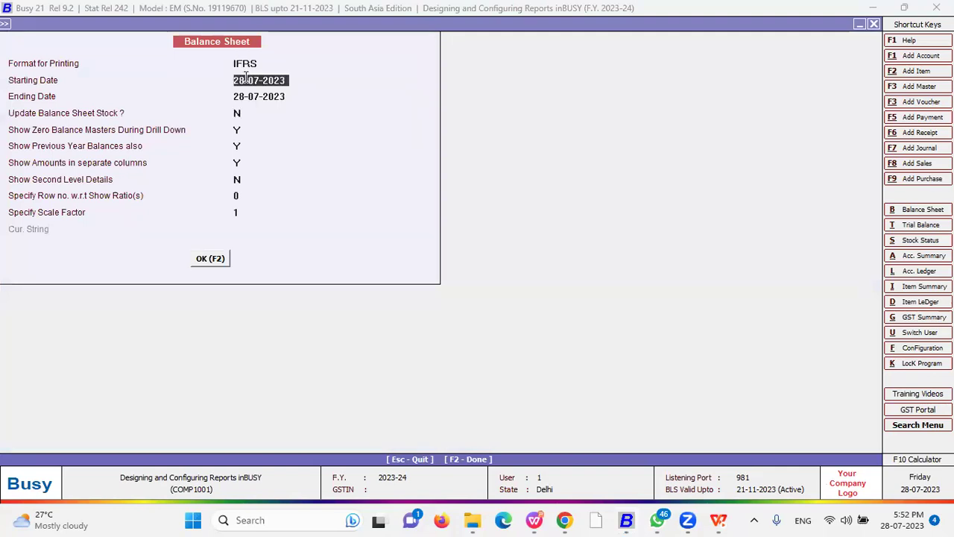
key(F2)
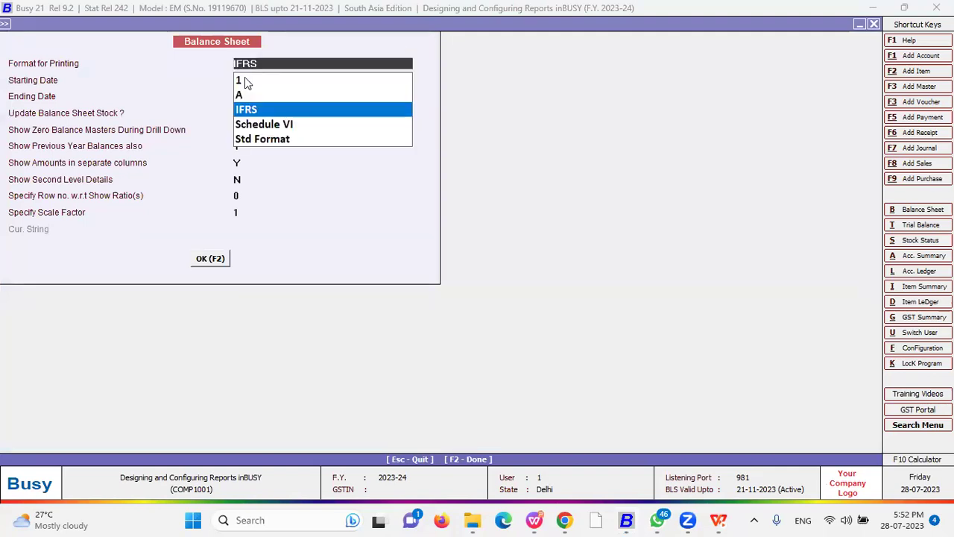
- Scroll through the IFRS Balance Sheet's asset, liability and equity rows
key(Down)
key(Down)
key(Down)
key(Down)
key(Down)
key(Down)
key(Down)
key(Down)
key(Down)
key(Down)
key(Down)
key(Down)
key(Down)
key(Down)
key(Down)
key(Down)
key(Down)
key(Down)
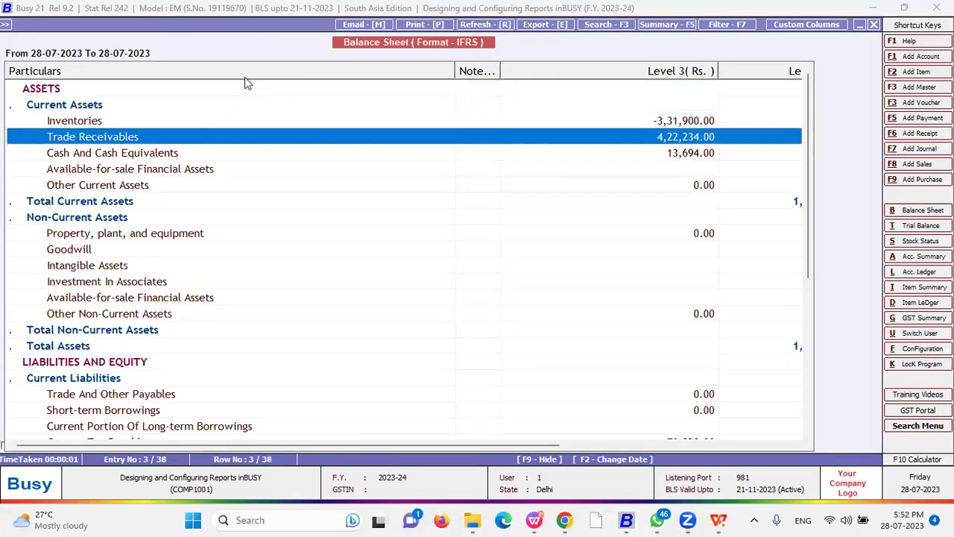
key(Down)
key(Down)
key(Down)
key(Down)
key(Down)
key(Down)
key(Down)
key(Down)
key(Down)
key(Down)
key(Down)
key(Down)
key(Down)
key(Down)
key(Down)
key(Down)
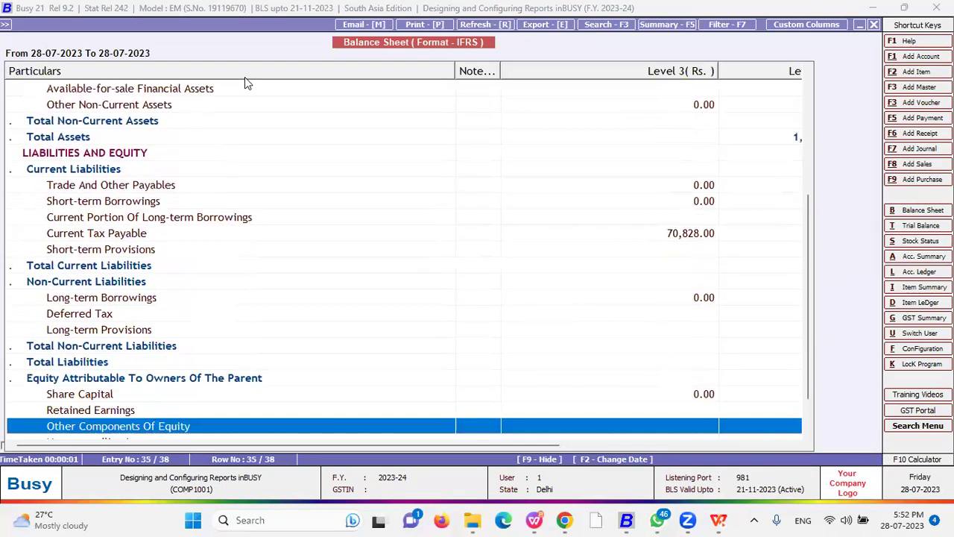
key(Up)
key(Up)
key(Up)
key(Up)
key(Up)
key(Up)
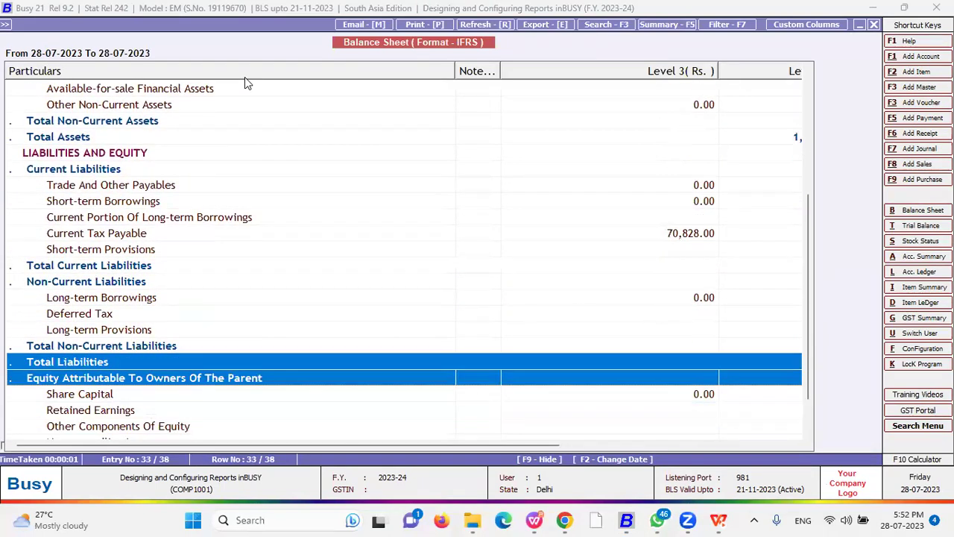
key(Up)
key(Up)
key(Up)
key(Up)
key(Up)
key(Up)
key(Up)
key(Up)
key(Up)
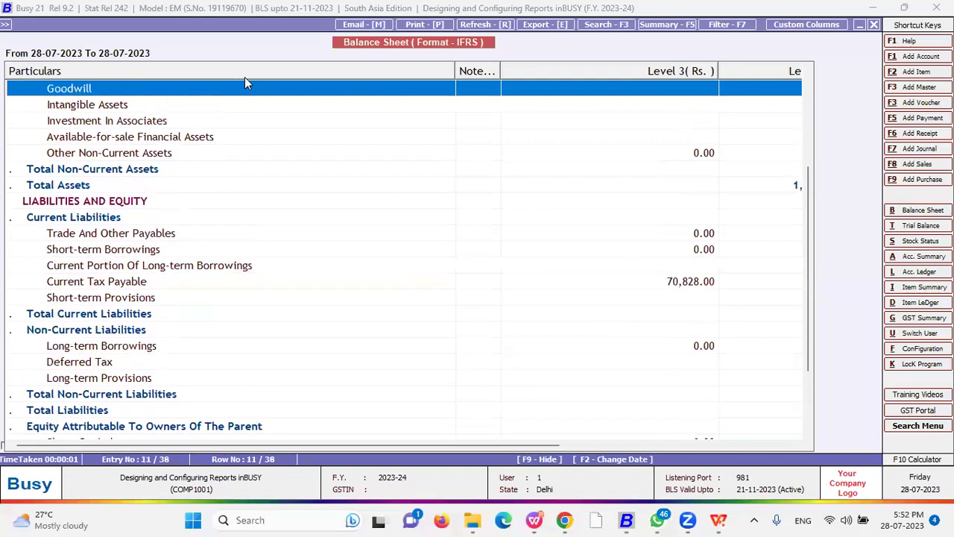
key(Up)
key(Up)
key(Up)
key(Up)
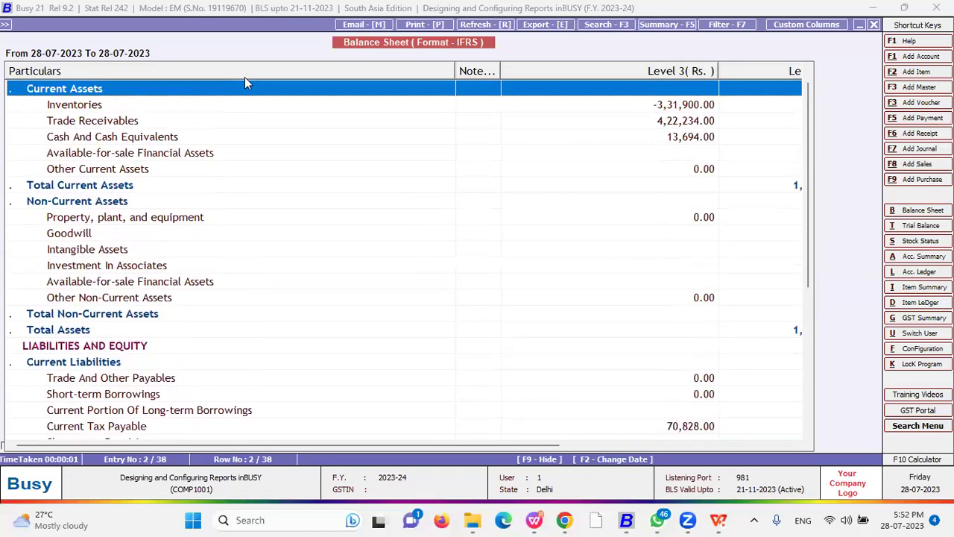
- Open Custom Columns and quit the new format unsaved twice, back to the options
click(797, 28)
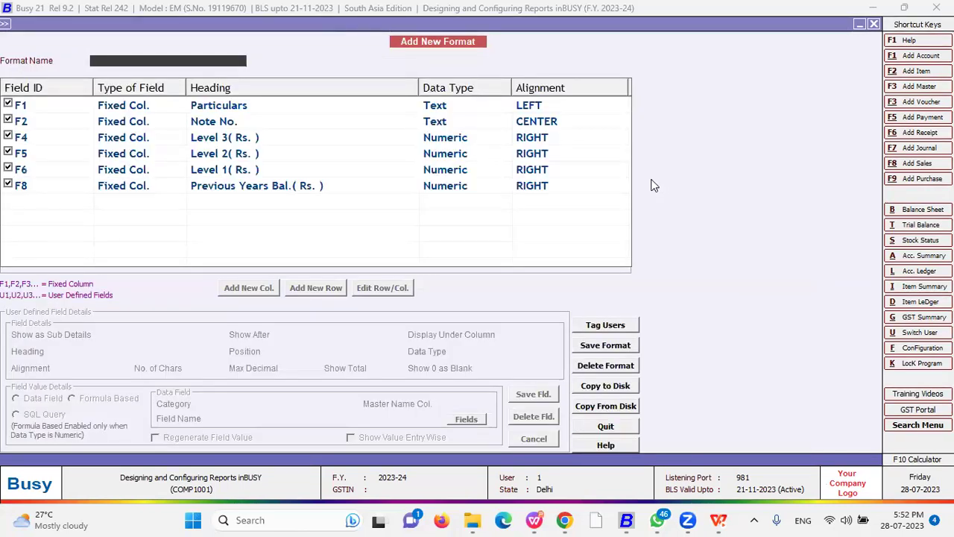
key(Escape)
key(Return)
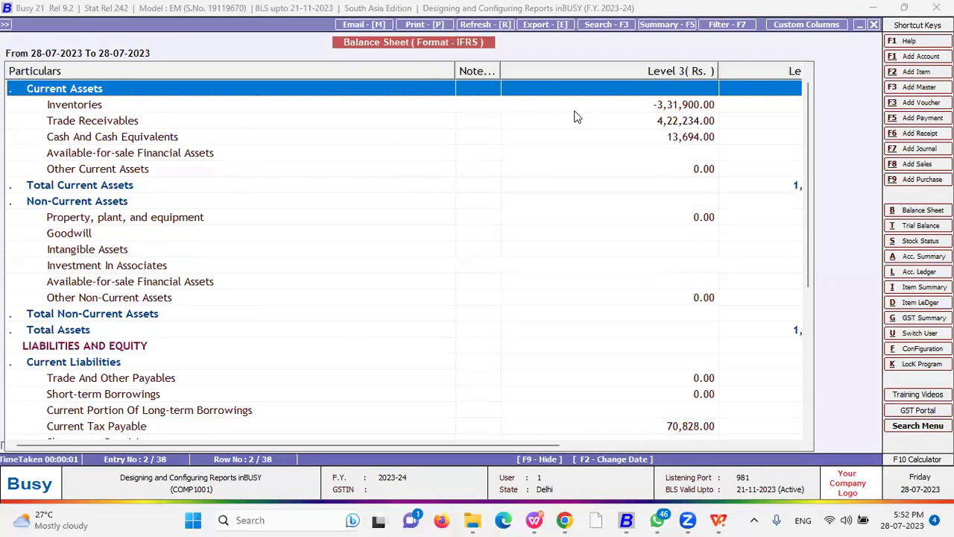
click(773, 34)
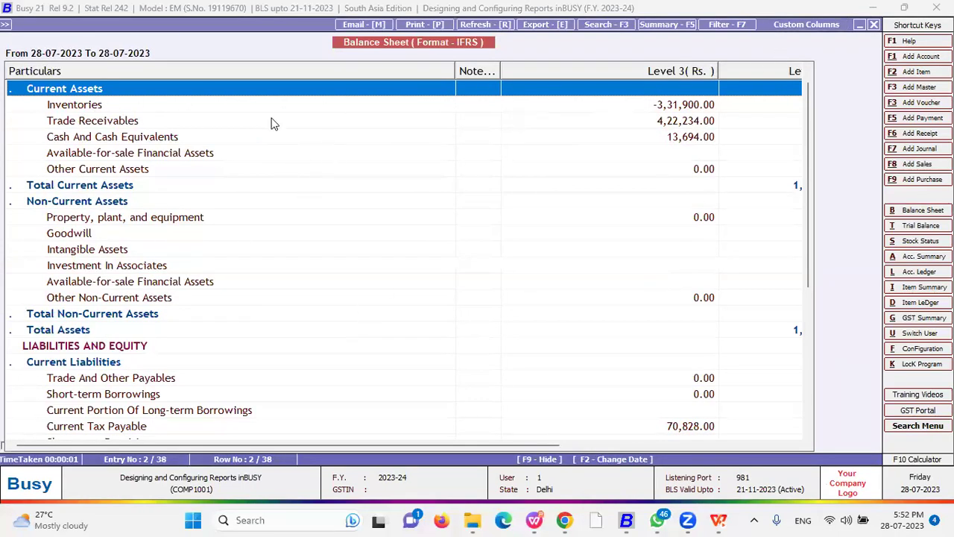
key(Escape)
key(Return)
key(Escape)
key(BackSpace)
- Choose Std Format, enter Y, set the ratios row to 0, and close the options
key(space)
key(Down)
key(Down)
key(Down)
key(Down)
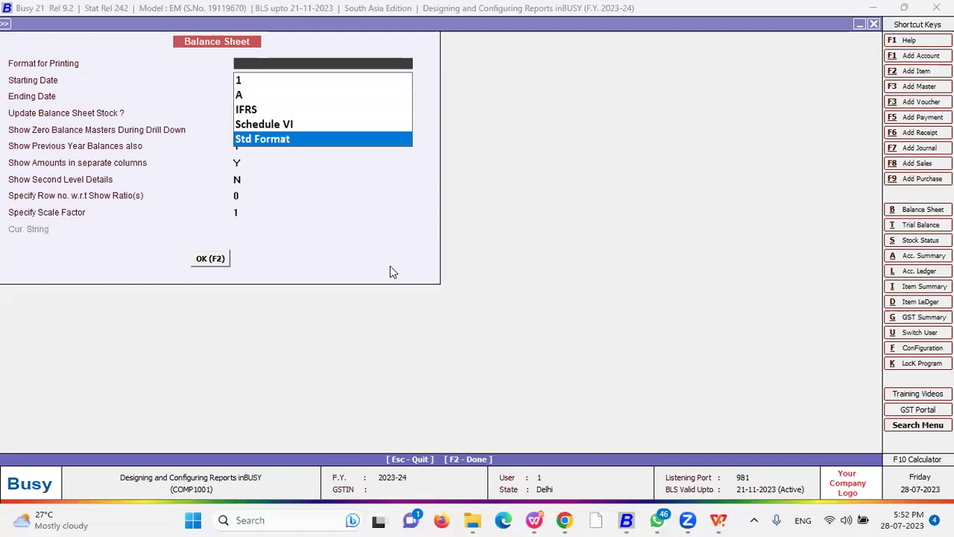
key(Return)
key(Return)
key(Return)
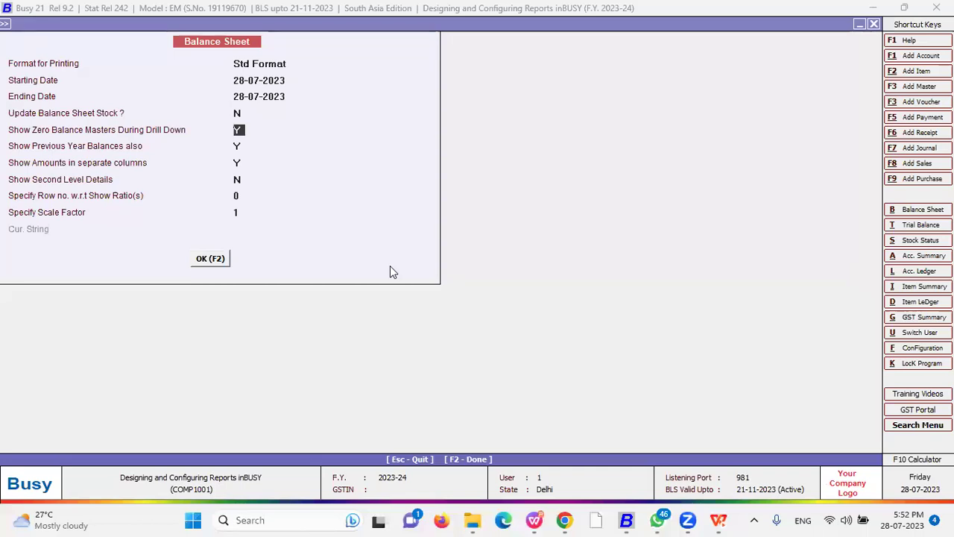
key(Return)
key(Return)
key(Return)
text(Y)
key(Return)
key(BackSpace)
text(0)
key(Return)
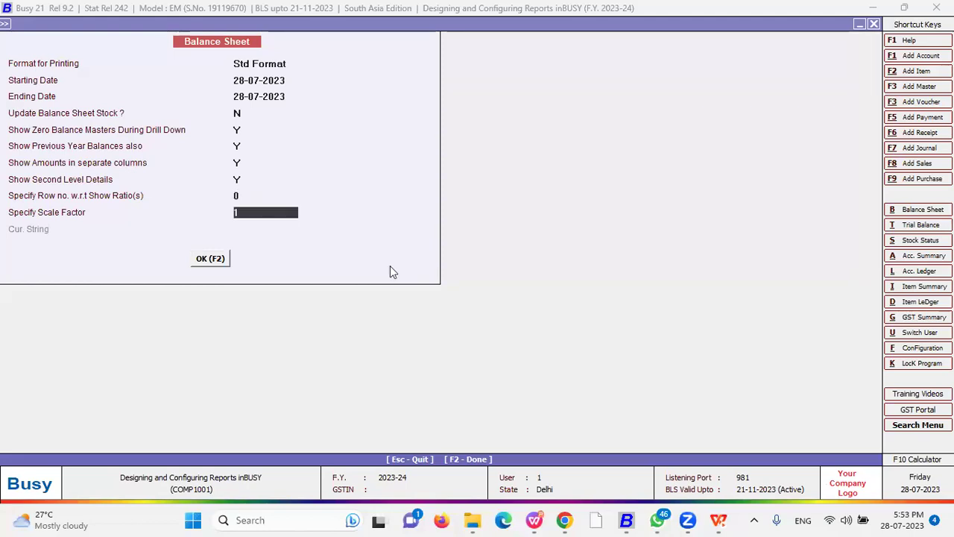
key(Escape)
key(Escape)
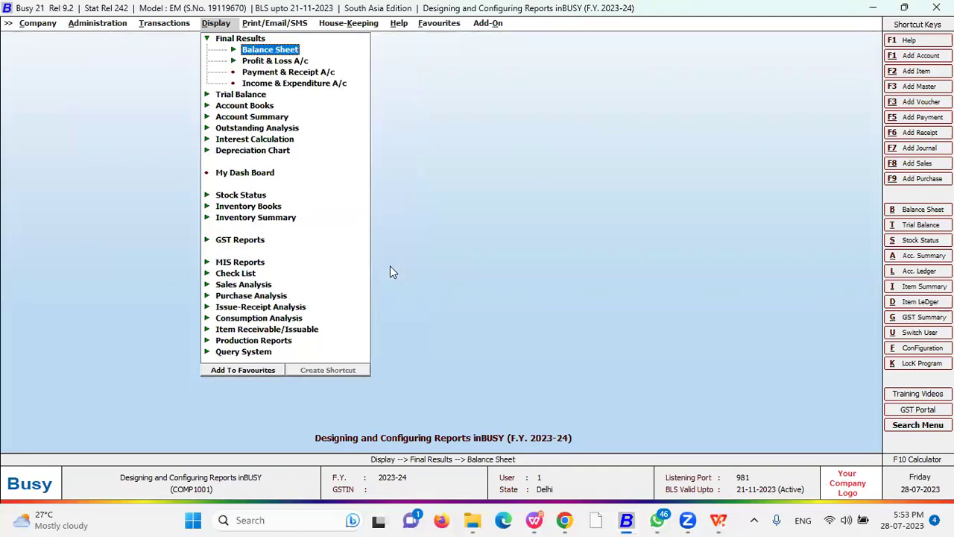
- Collapse the Final Results reports and move between the main menu's columns
key(Down)
key(Down)
key(Down)
key(Up)
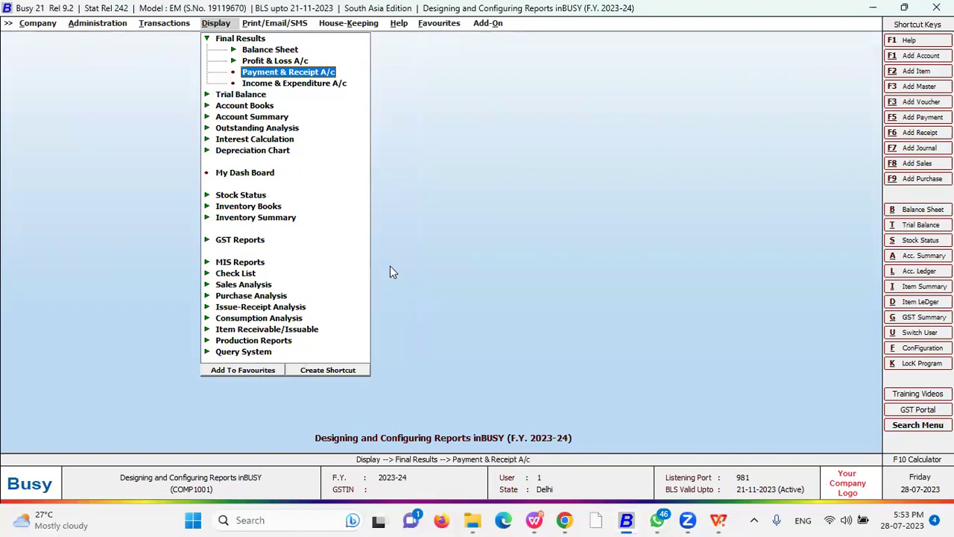
key(Escape)
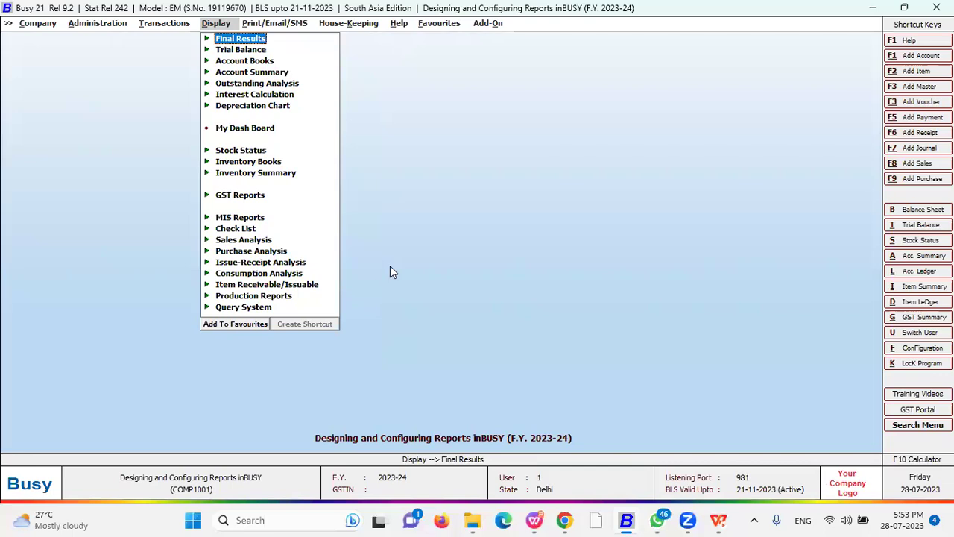
key(Left)
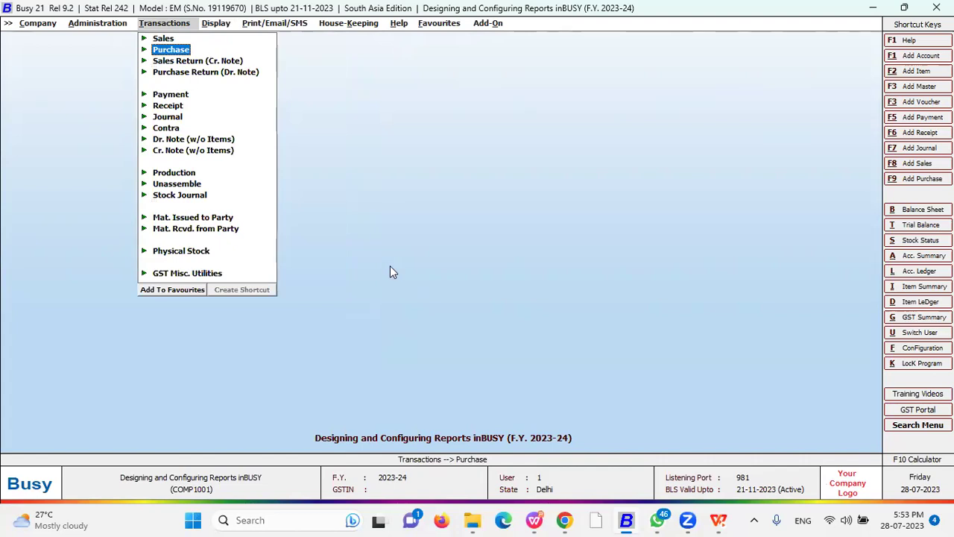
key(Left)
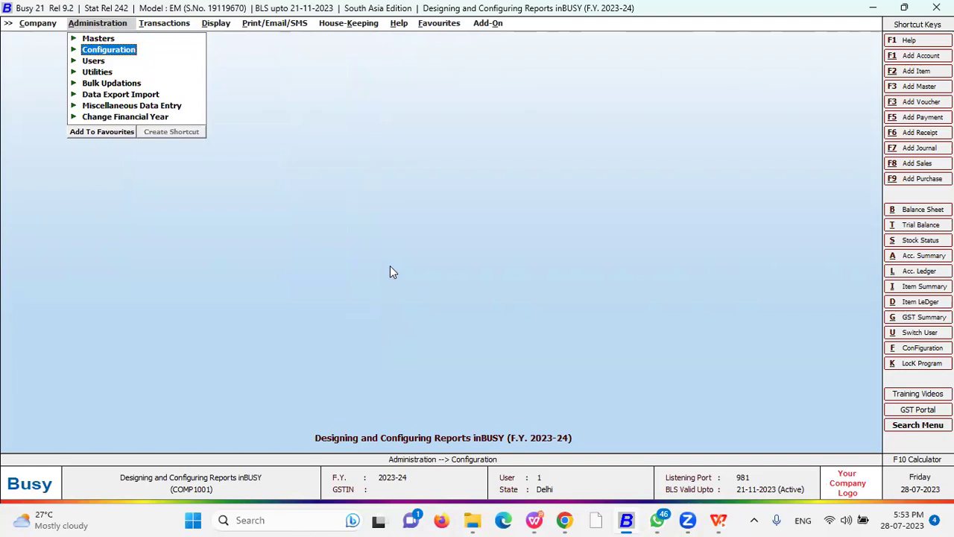
key(Right)
key(Right)
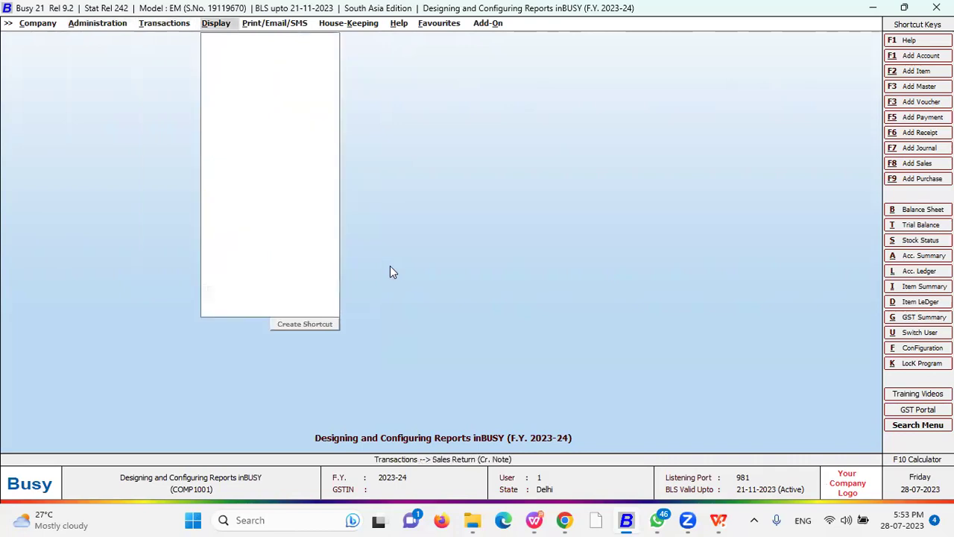
- Go to Inventory Books > Inventory Registers (Standard) and select Sales Register
key(Down)
key(Down)
key(Down)
key(Down)
key(Down)
key(Down)
key(Down)
key(Down)
key(Down)
key(Down)
key(Down)
key(Down)
key(Down)
key(Down)
key(Up)
key(Up)
key(Up)
key(Up)
key(Up)
key(Up)
key(Up)
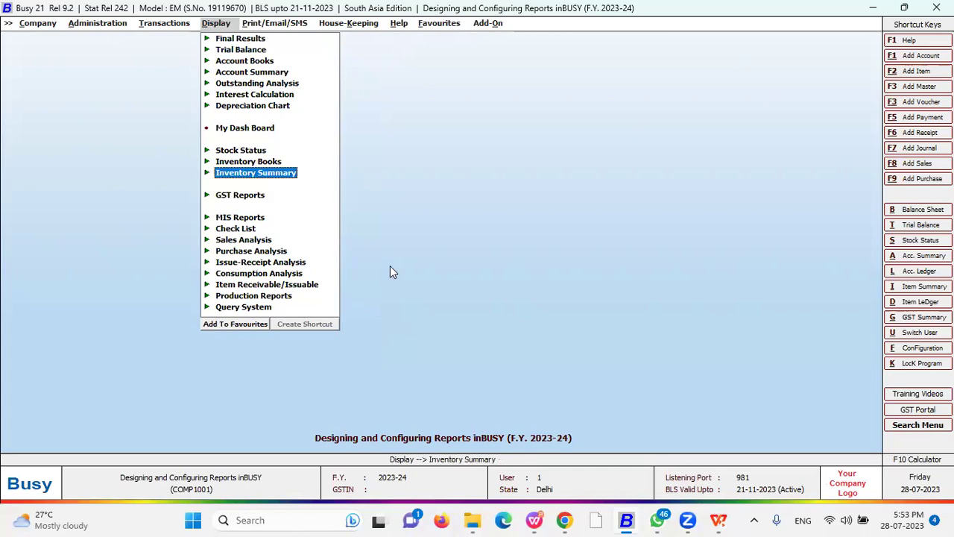
key(Down)
key(Return)
key(Down)
key(Down)
key(Down)
key(Return)
key(Down)
key(Down)
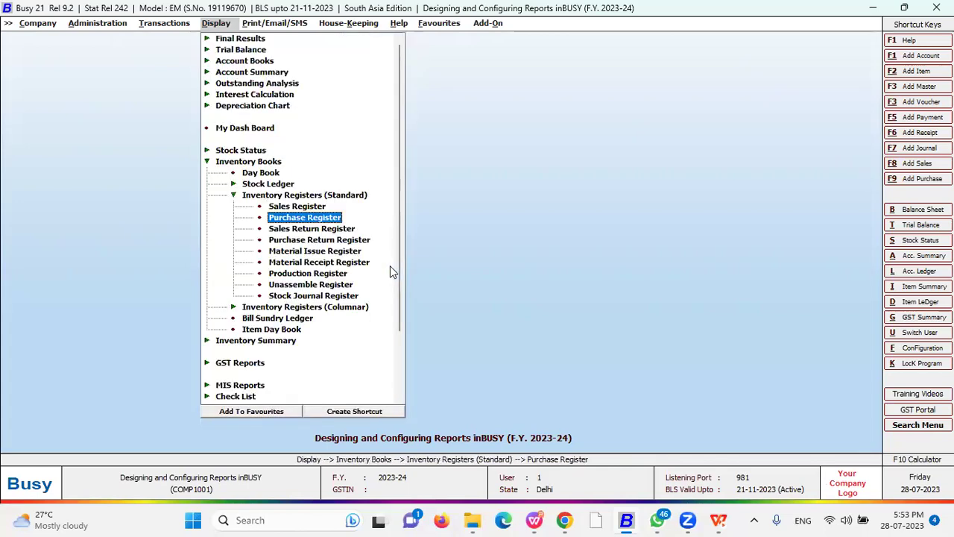
key(Up)
key(Return)
key(Escape)
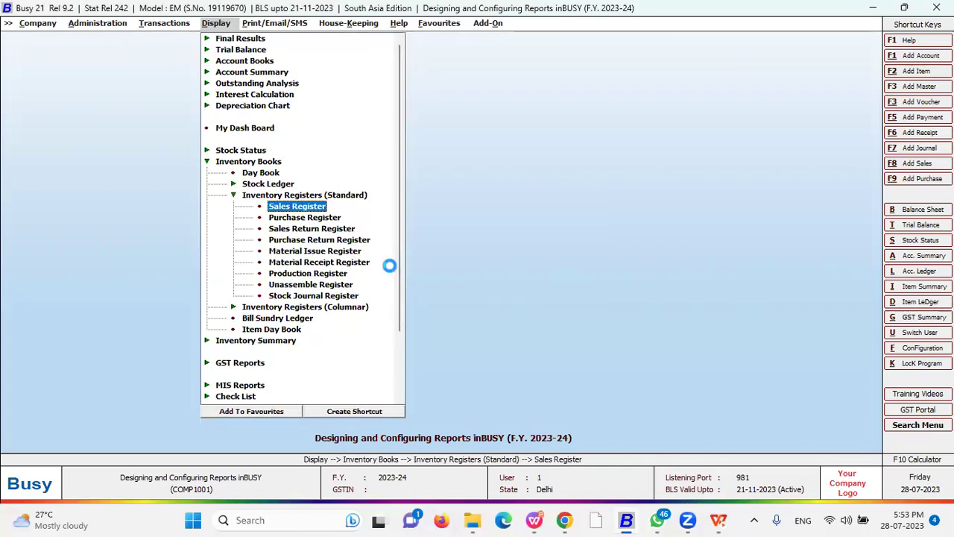
- Run the Sales Register with format 1 and all voucher series
key(Return)
key(Down)
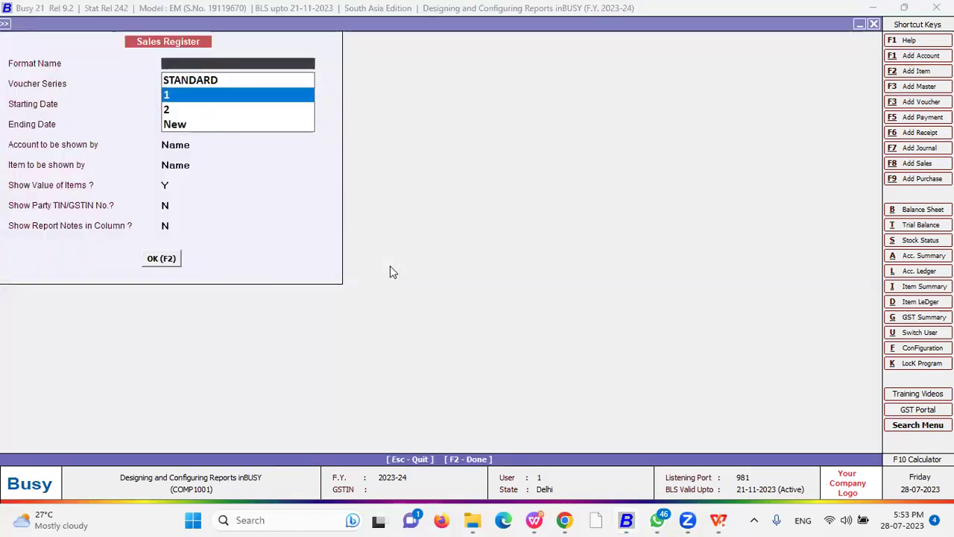
key(Return)
key(Return)
key(Return)
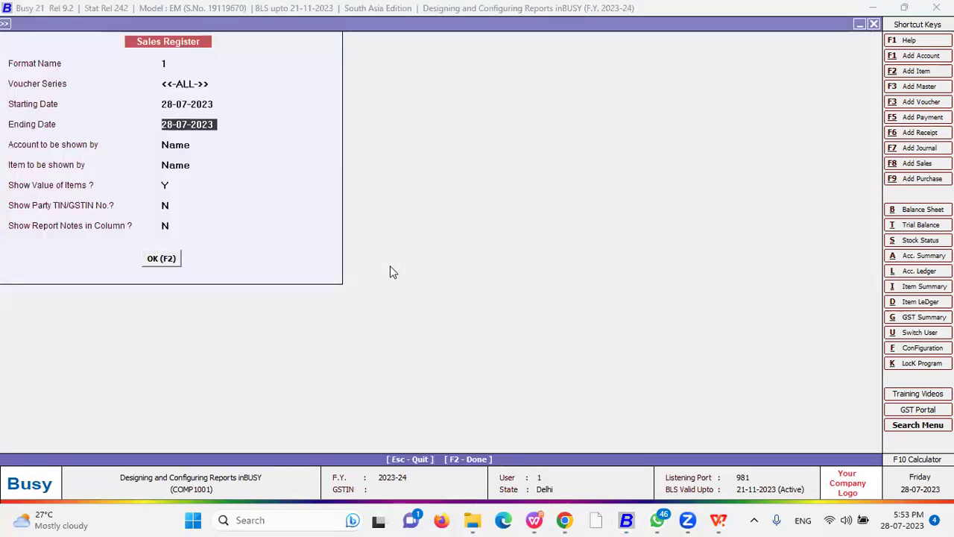
key(F2)
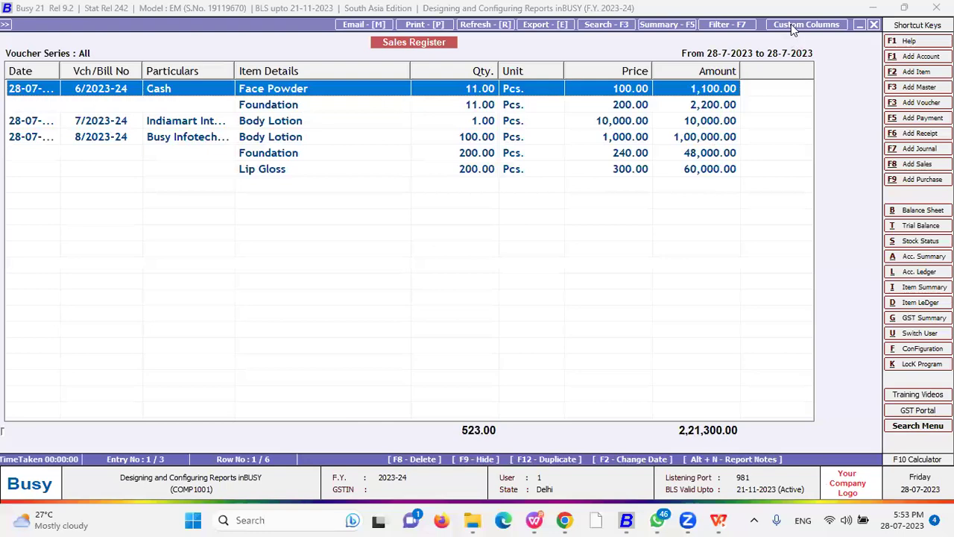
- Open format 1's custom columns and start a new column
click(792, 24)
key(Escape)
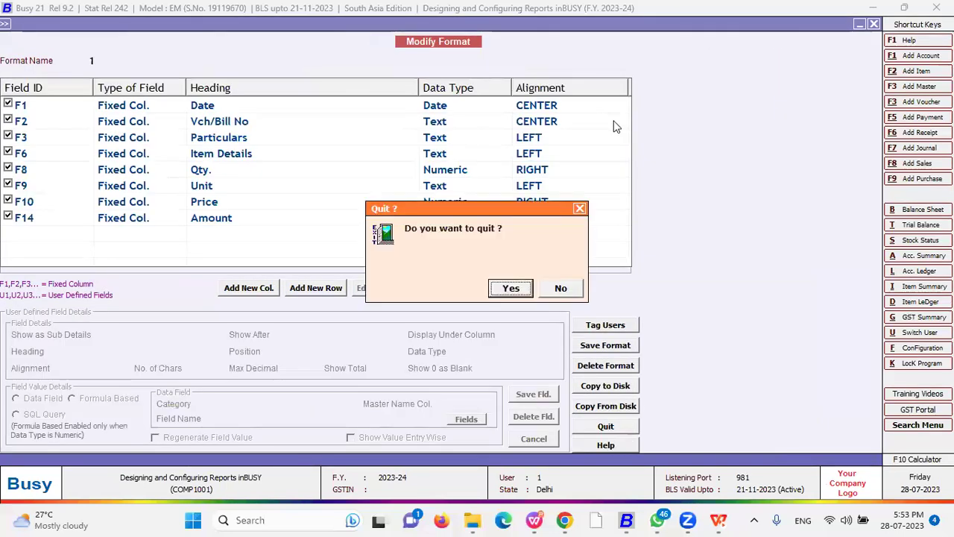
key(Return)
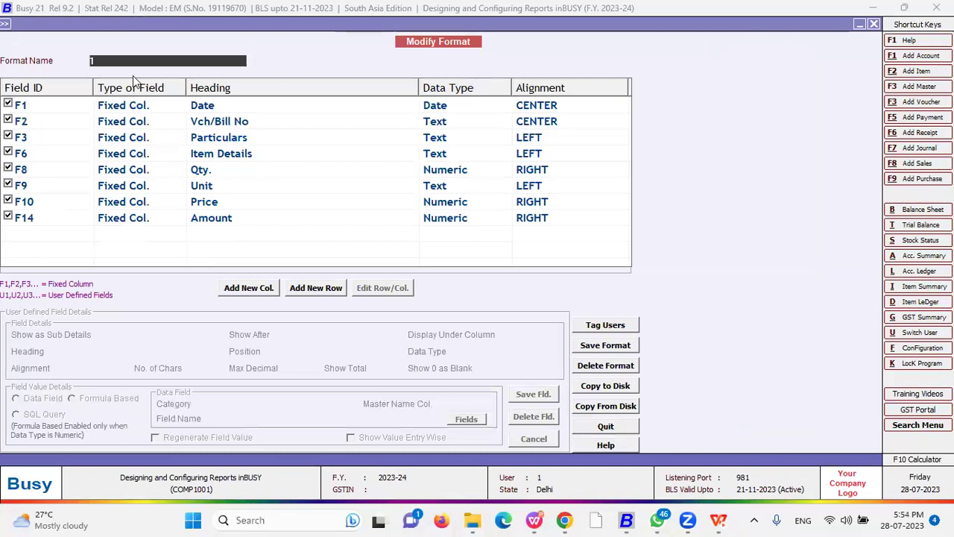
click(246, 291)
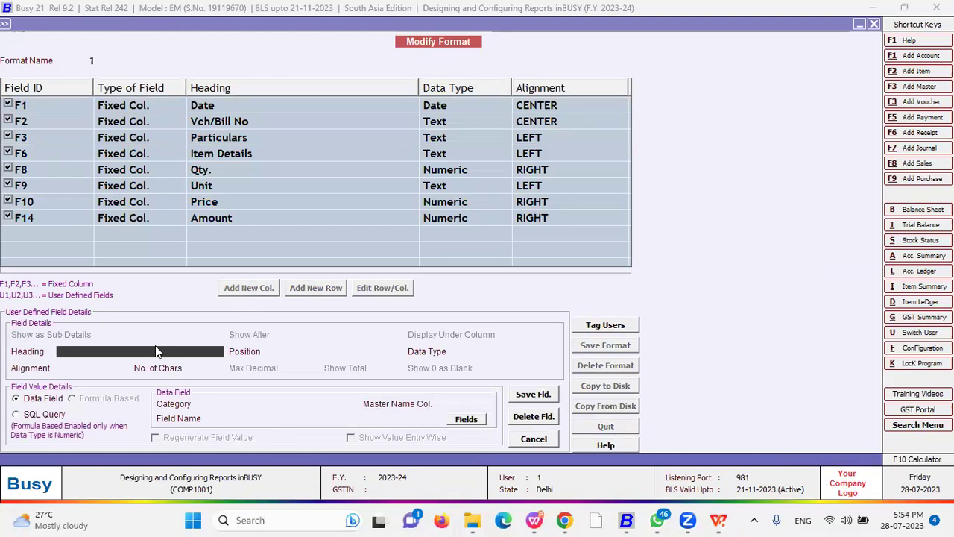
- Name the new column 'Landing Cost', place it last, and make it Numeric
text(Landing Cost)
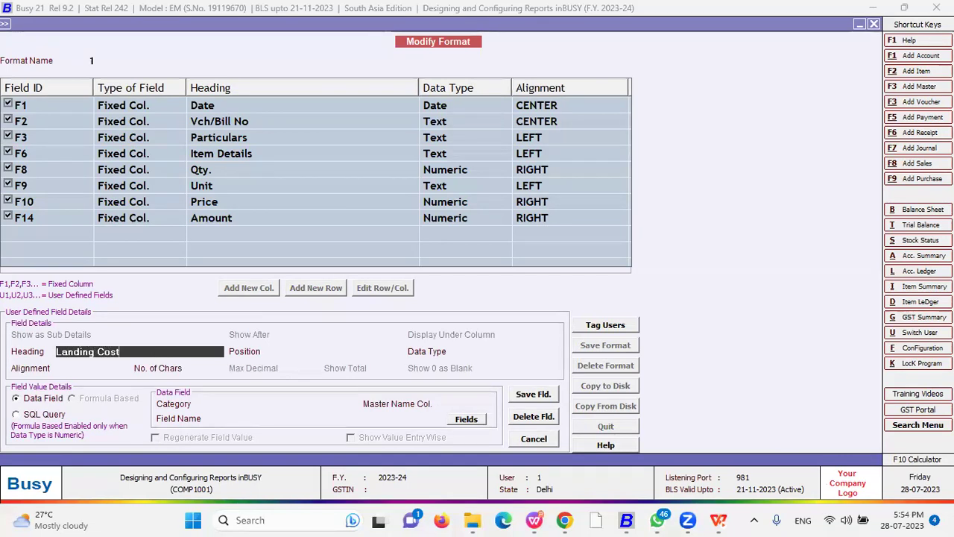
key(Return)
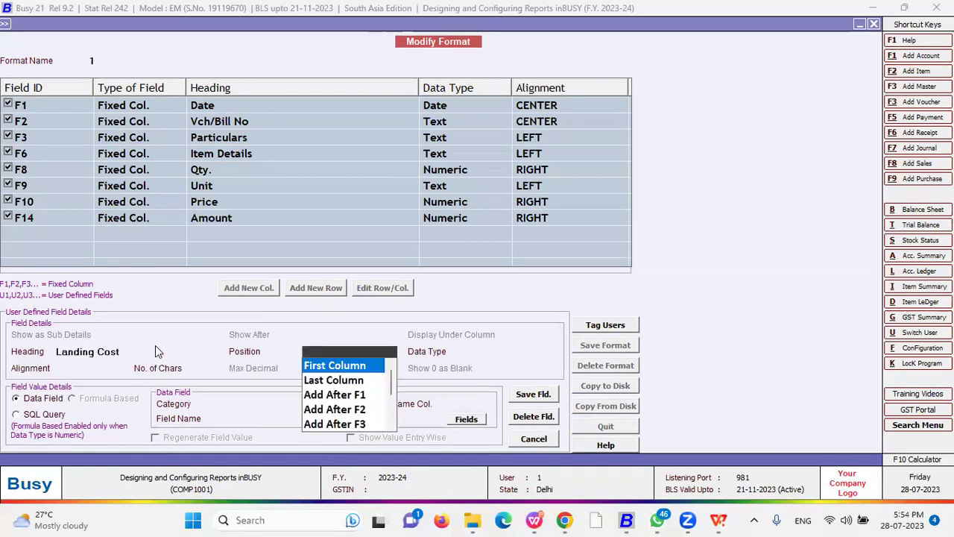
key(Down)
key(Return)
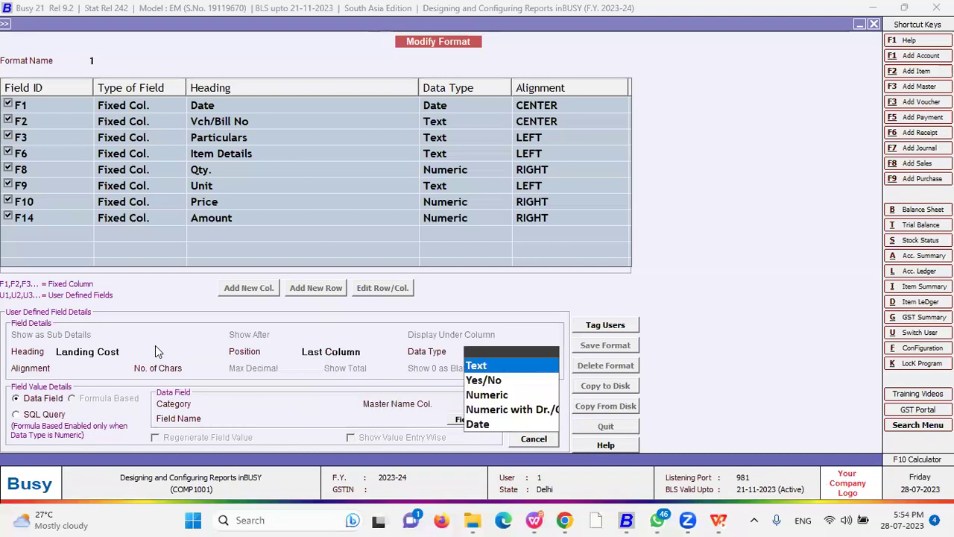
key(Return)
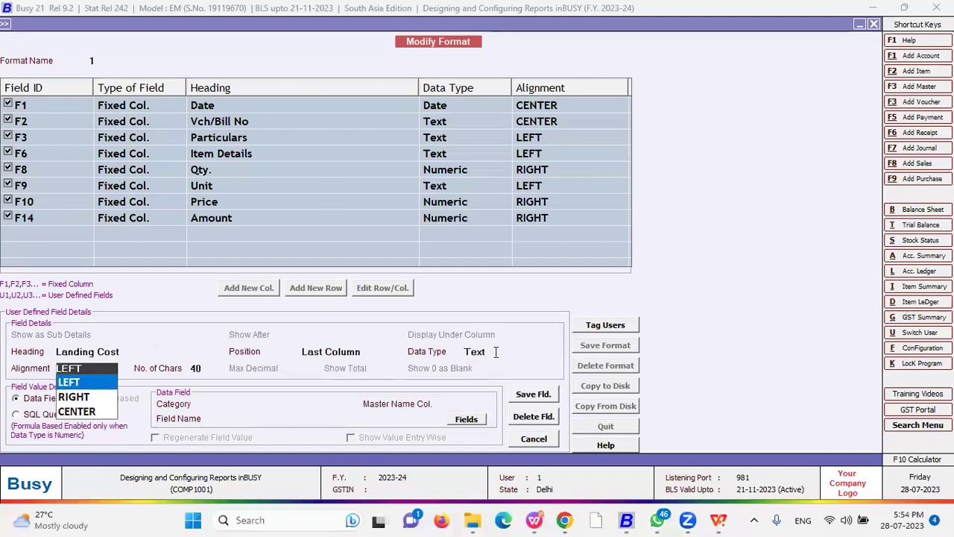
click(495, 351)
key(Down)
key(Down)
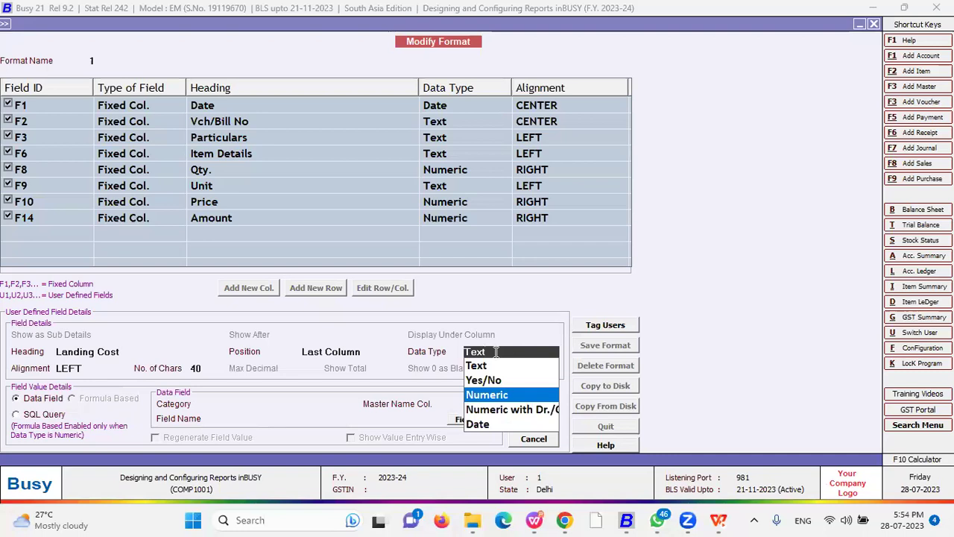
key(Up)
key(Up)
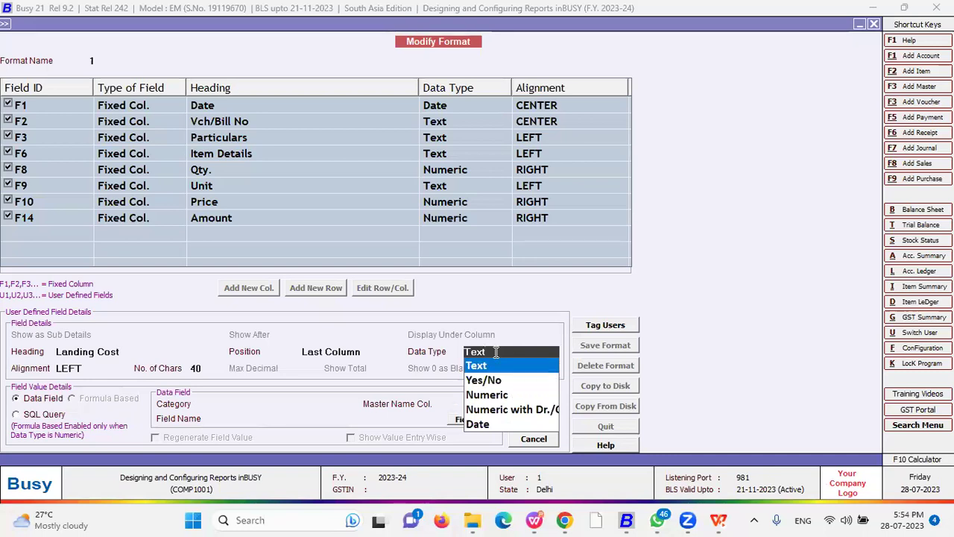
key(Down)
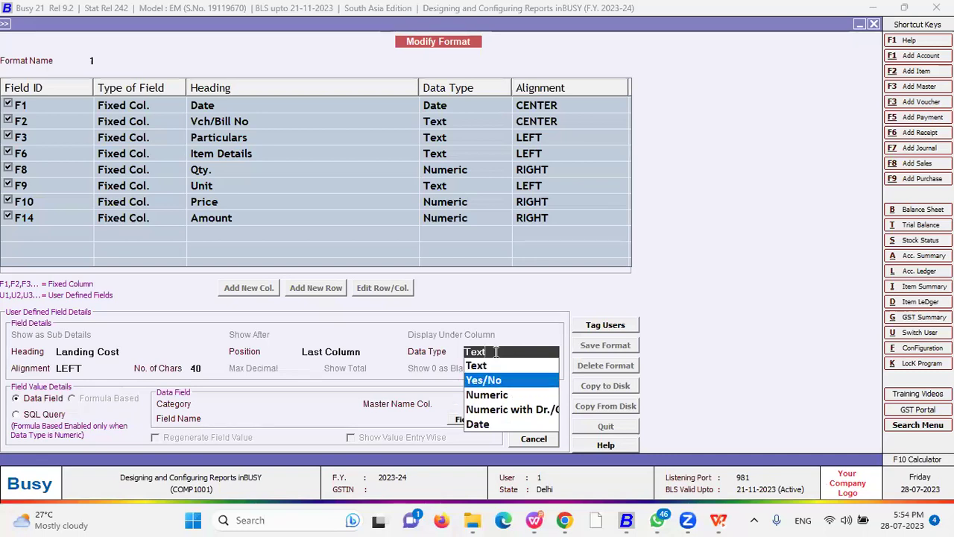
key(Down)
key(Return)
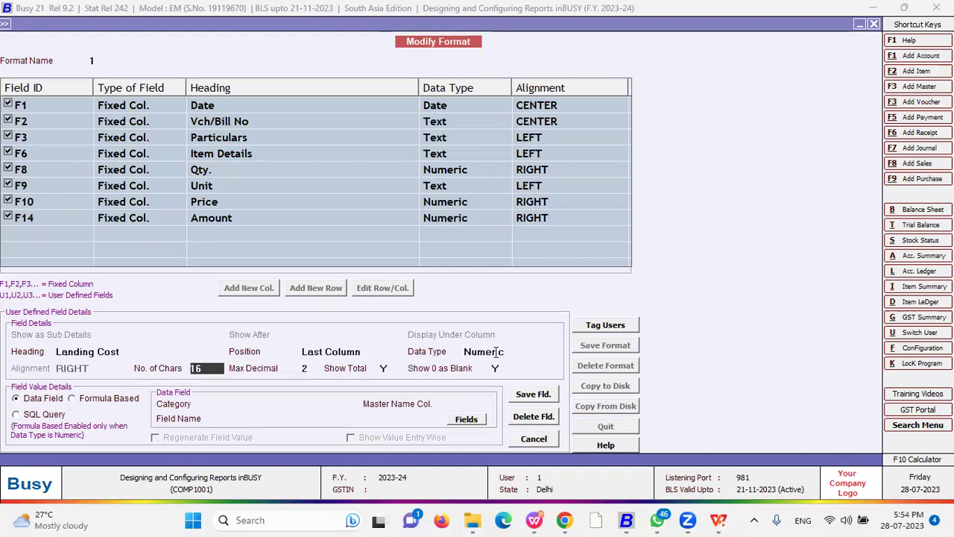
- Give Landing Cost width 10, 4 decimals, no total, and Show 0 as Blank N
key(BackSpace)
text(10)
key(Return)
text(4)
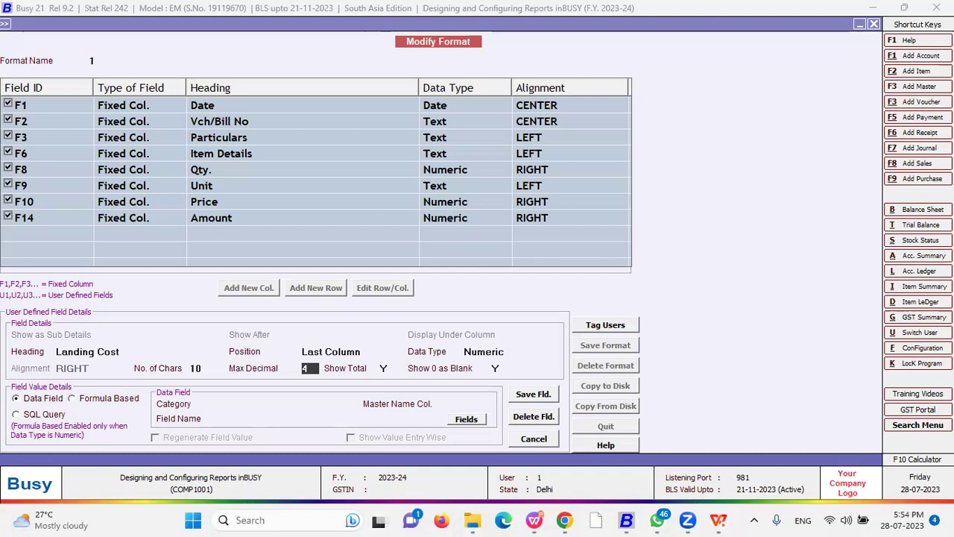
key(Return)
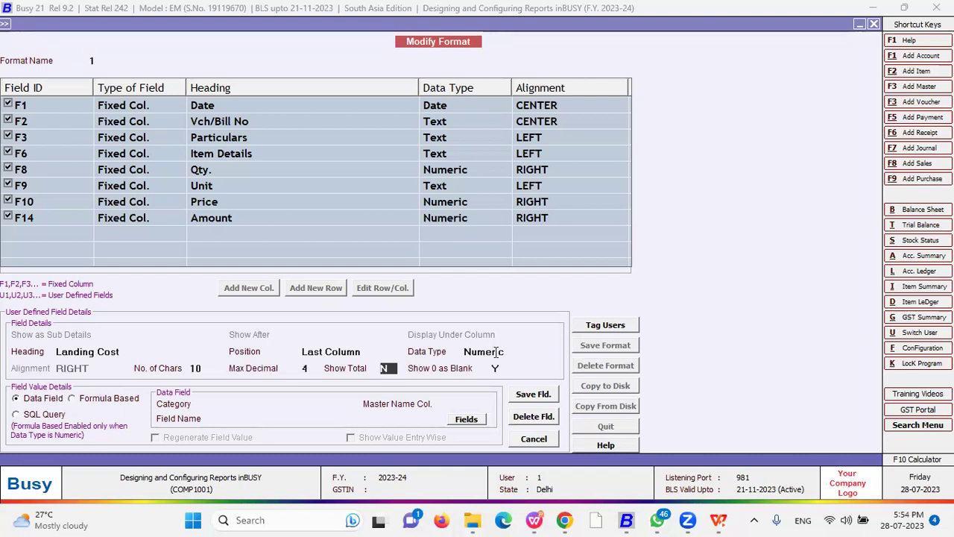
text(N)
key(Return)
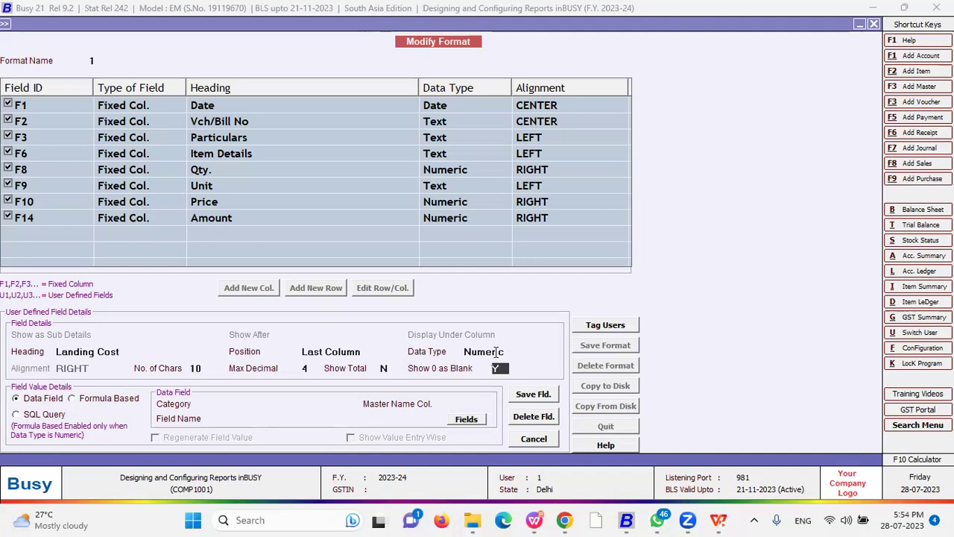
text(N)
key(Return)
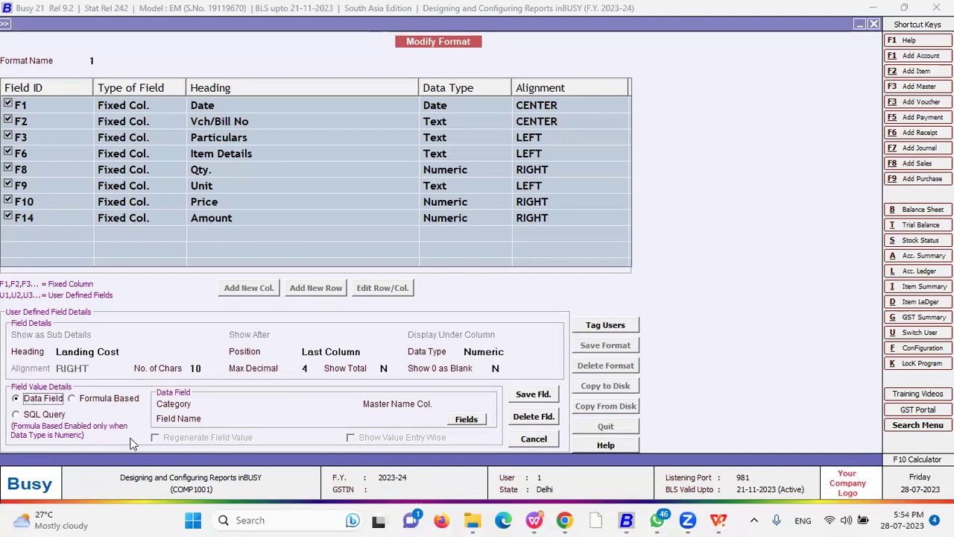
- Make Landing Cost formula-based as F14/100*25 and save the column
click(86, 399)
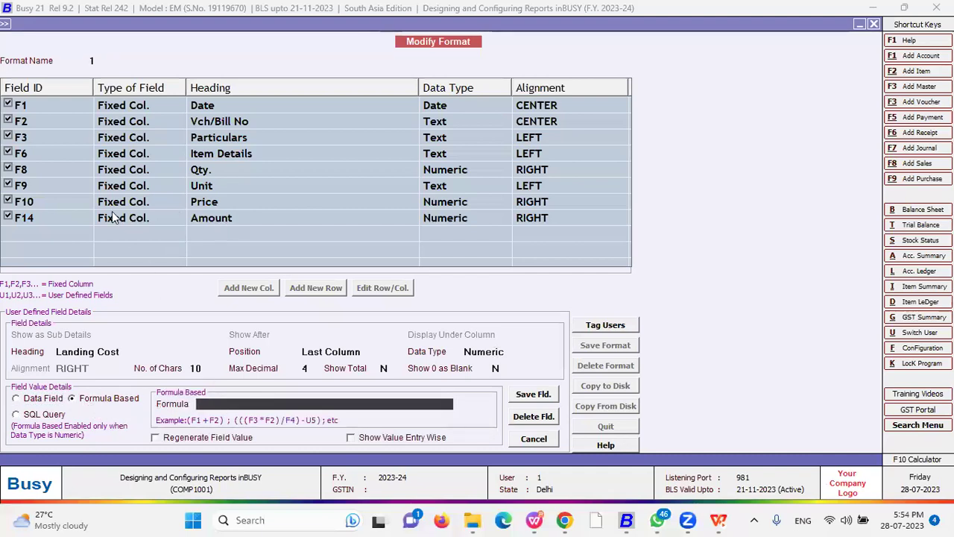
text(F14/100*25)
click(549, 401)
click(500, 292)
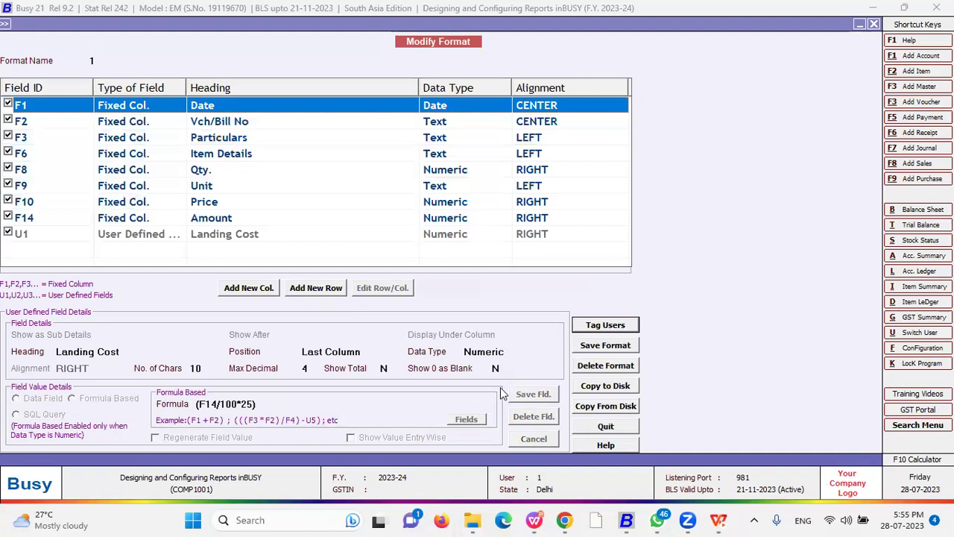
click(605, 345)
- Save format 1 and run the Sales Register with it
click(522, 292)
key(Escape)
key(Escape)
key(Escape)
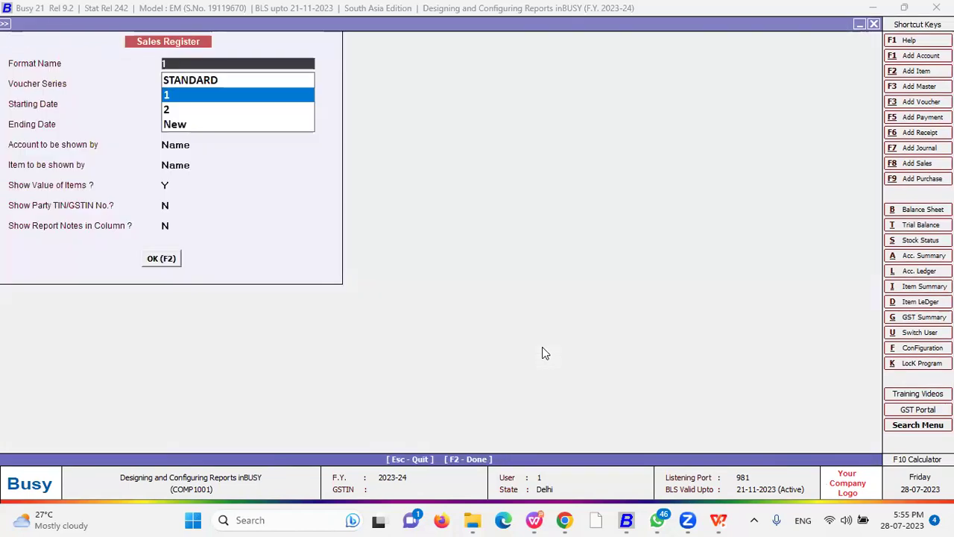
key(Return)
key(Return)
key(F2)
- Widen Landing Cost and narrow Item Details so Landing Cost values fully show
drag(787, 70, 809, 72)
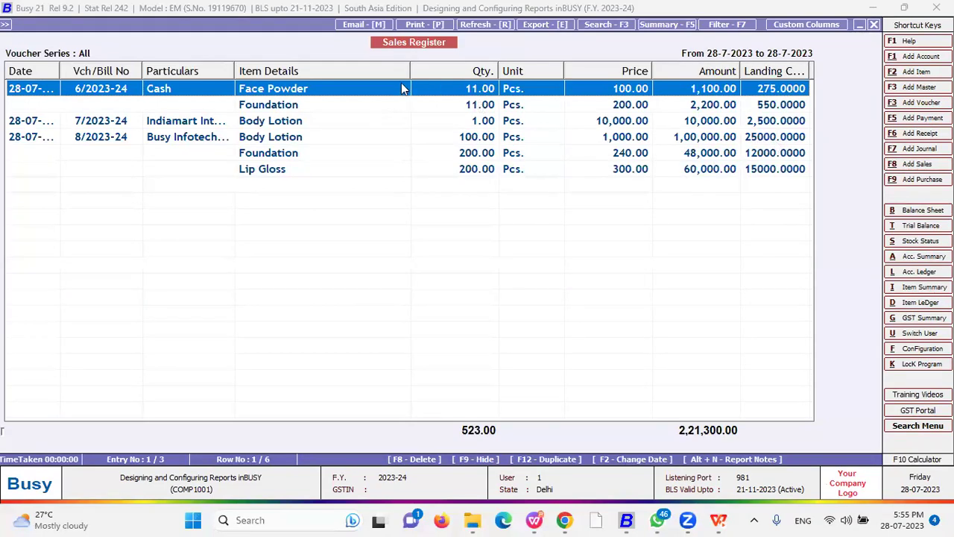
drag(409, 70, 348, 70)
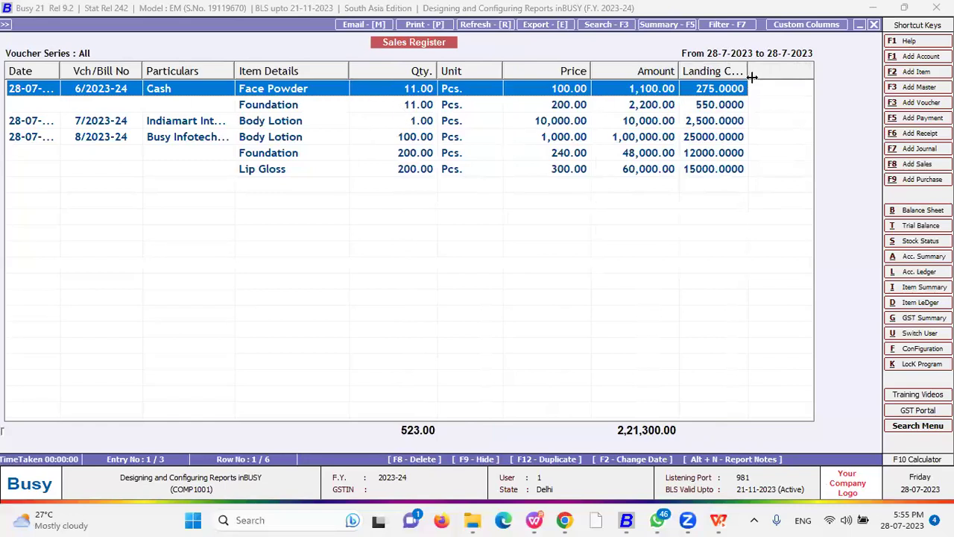
drag(748, 71, 760, 72)
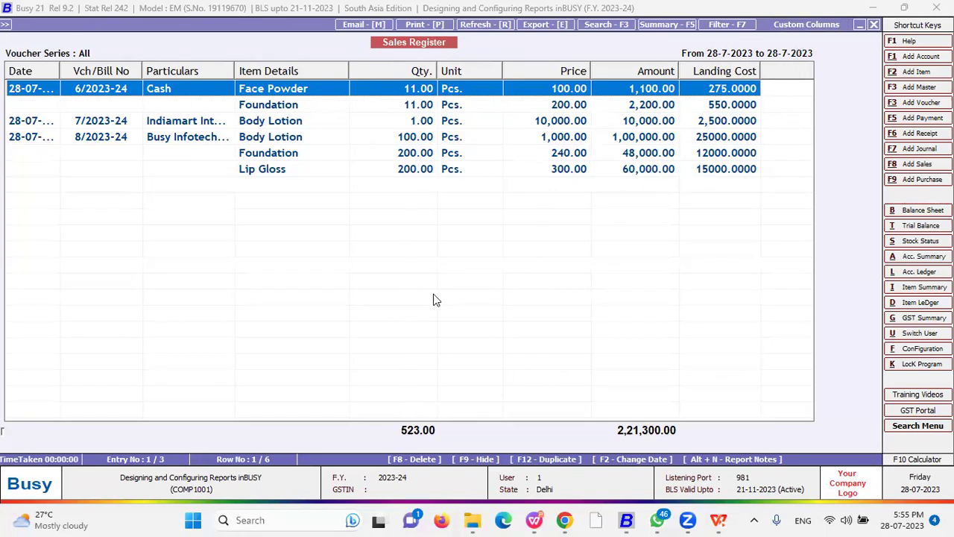
key(Escape)
key(Return)
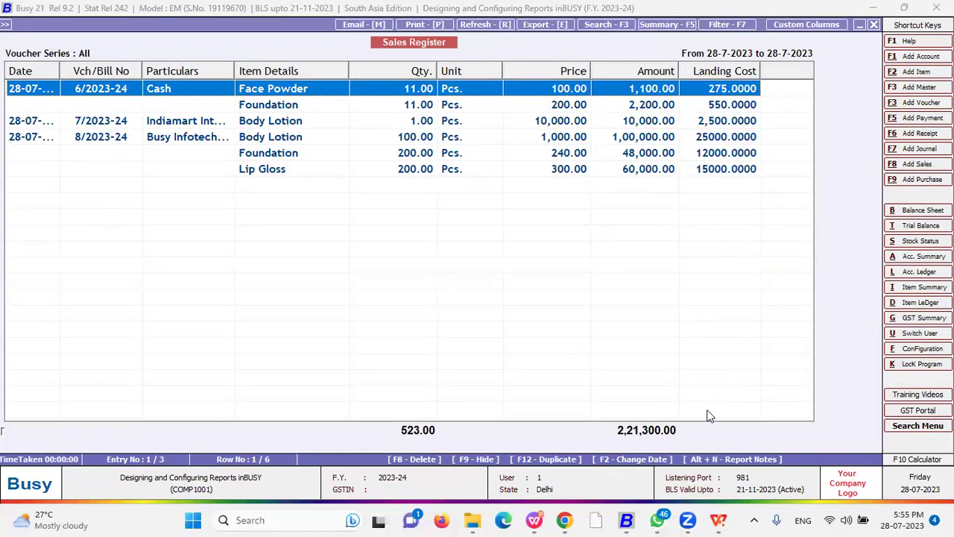
- Edit custom column U1 Landing Cost to Show Total Y, and save format 1
click(787, 24)
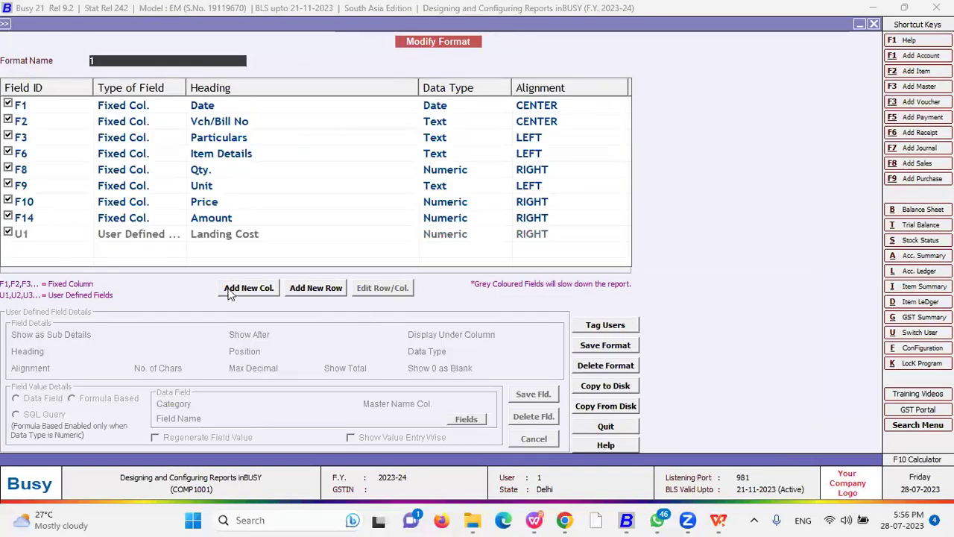
click(195, 234)
click(381, 288)
click(385, 369)
text(Y)
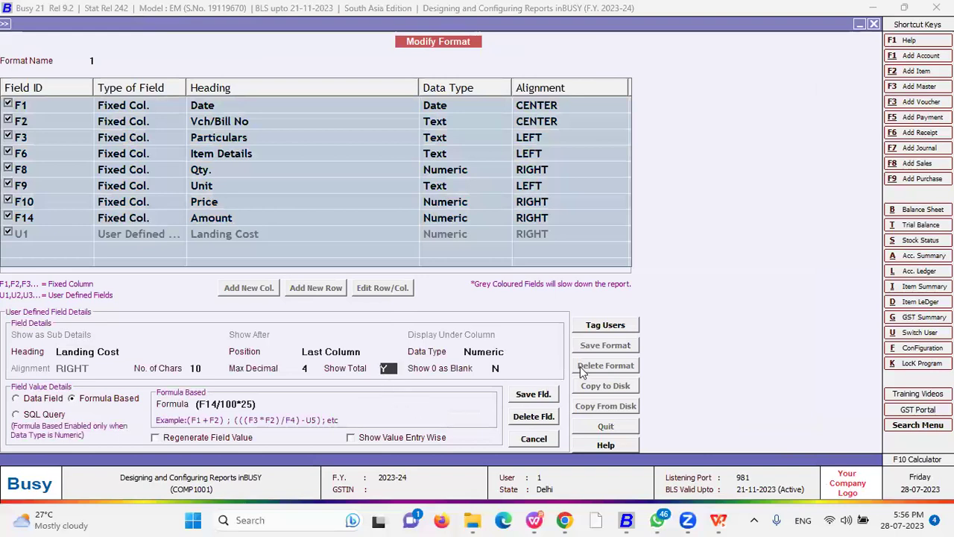
key(F2)
click(509, 288)
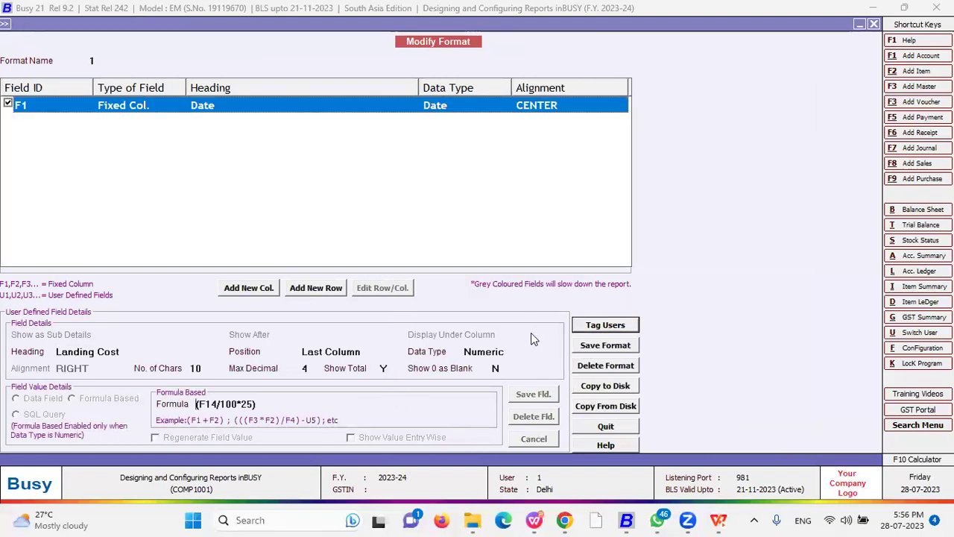
click(604, 346)
click(561, 288)
- Rerun the Sales Register with format 1 to see the 55325.0000 Landing Cost total
click(557, 287)
key(Escape)
key(Down)
key(Up)
key(Return)
key(F2)
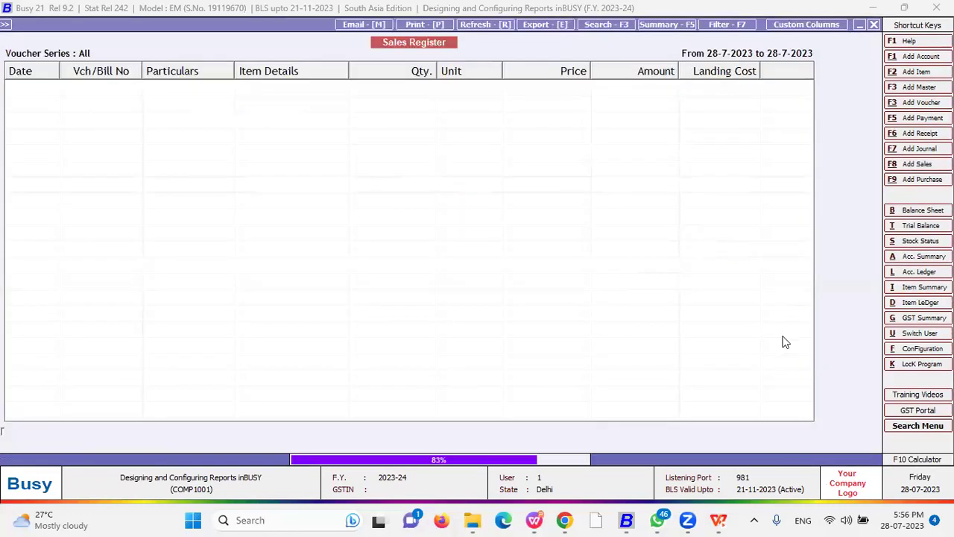
- Go back to the options and reopen format 1's column setup
key(Escape)
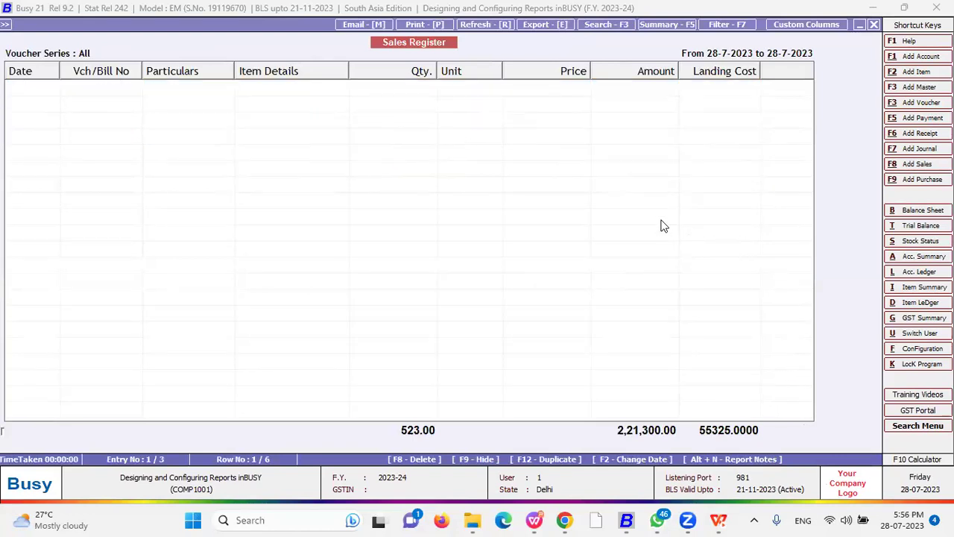
key(Return)
key(Up)
key(Down)
key(Return)
key(Return)
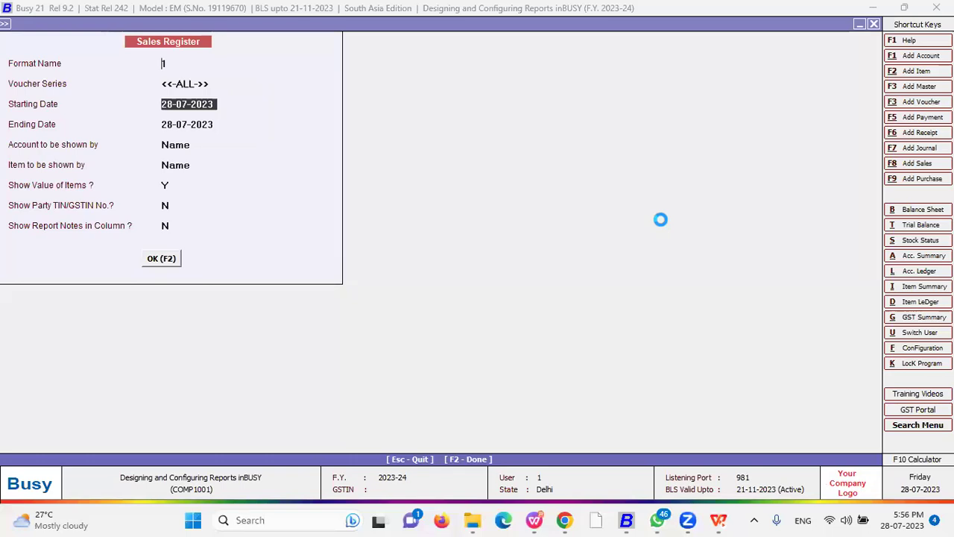
key(Up)
key(Up)
key(F2)
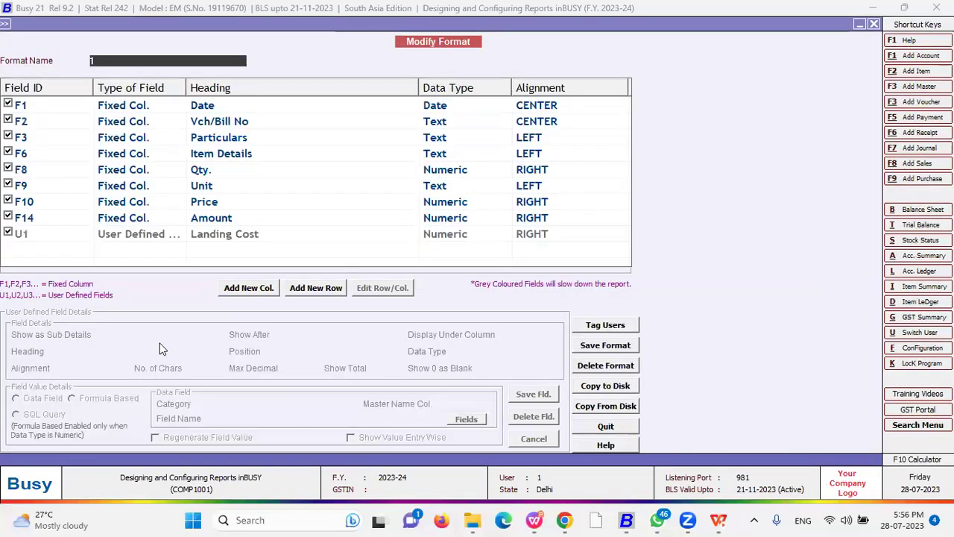
- Open the Landing Cost column for editing, then quit without making changes
click(241, 235)
click(376, 291)
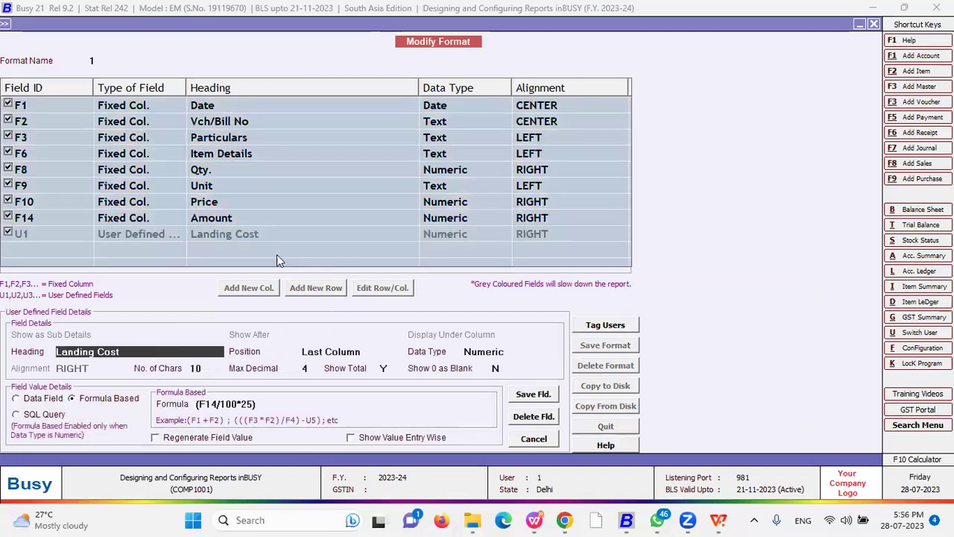
key(Escape)
click(511, 288)
click(231, 234)
- Add a new column headed 'Credit Limit' as the first column, Yes/No type, centre-aligned
click(251, 288)
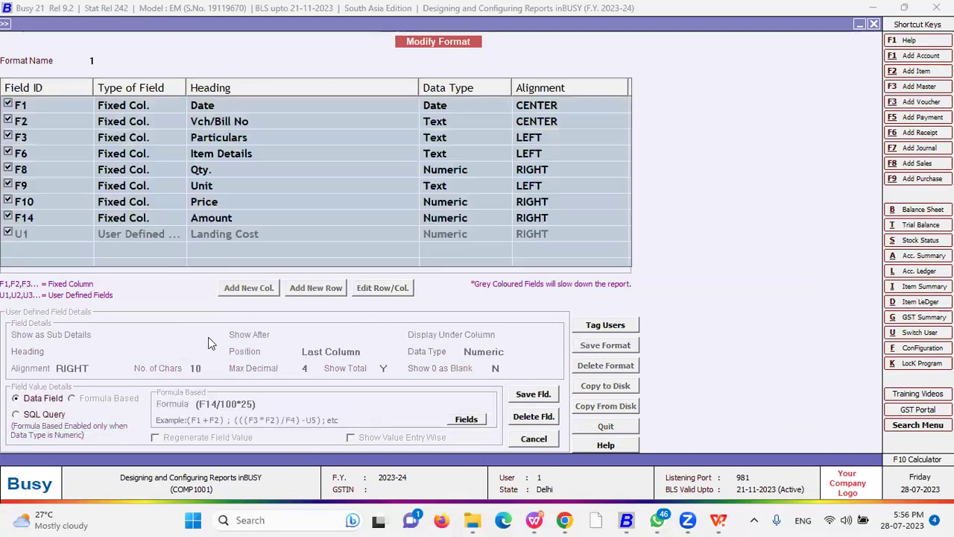
text(Credi)
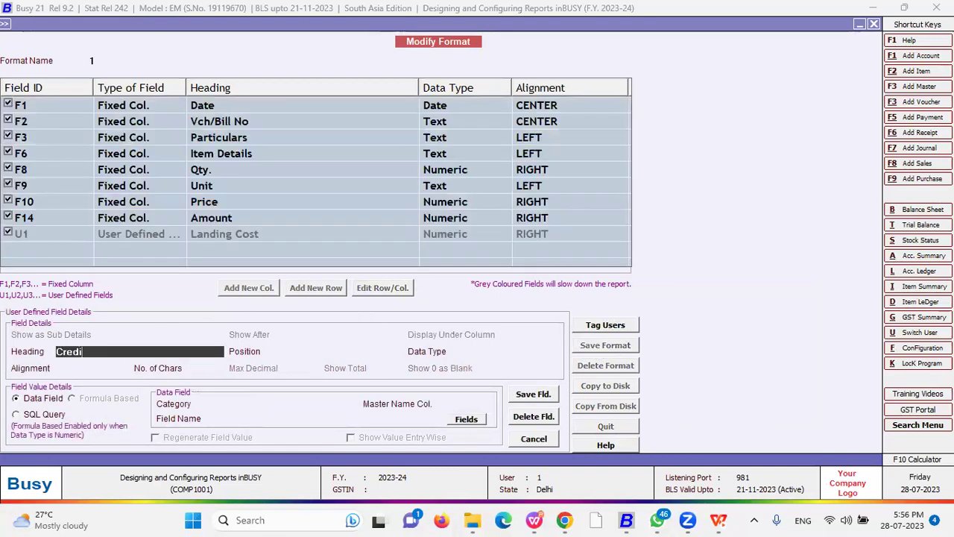
text(t Limit)
key(Return)
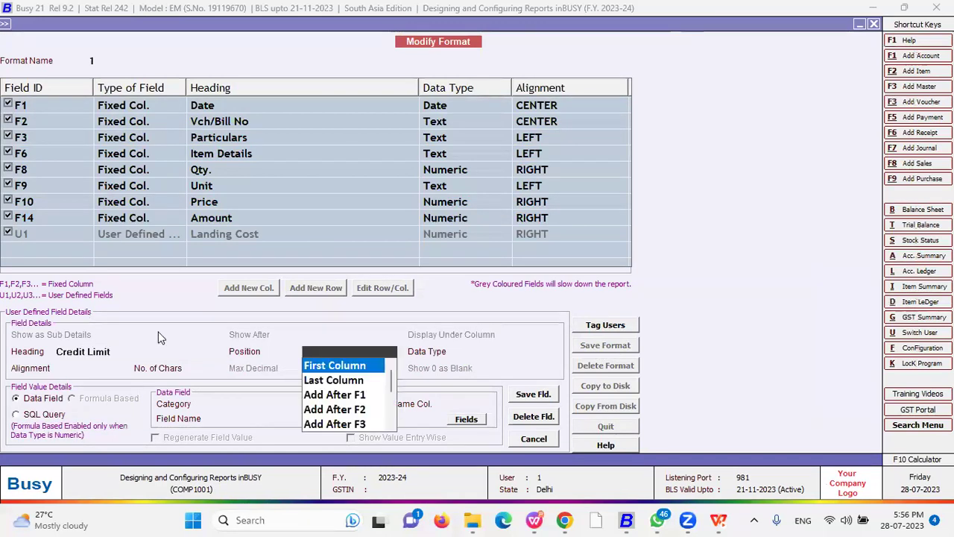
key(Return)
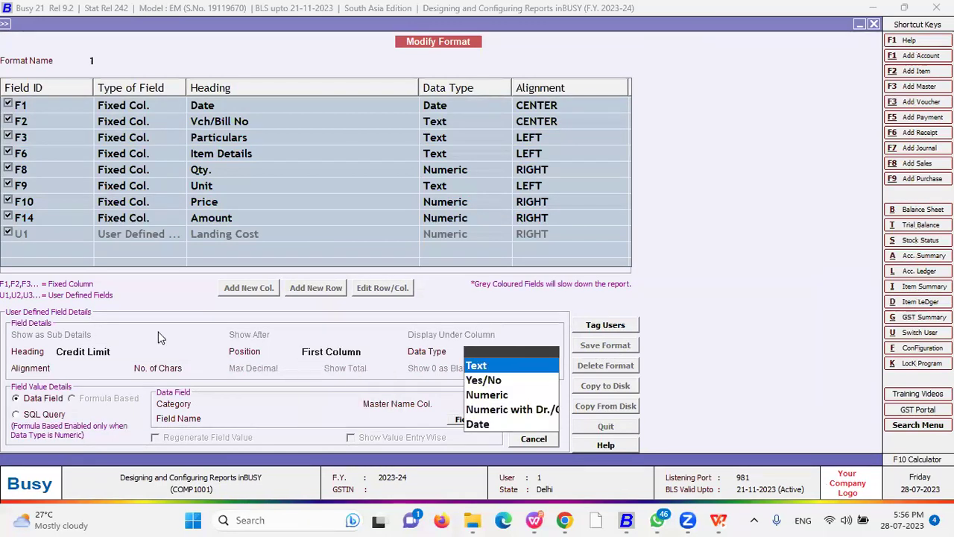
key(Return)
key(Return)
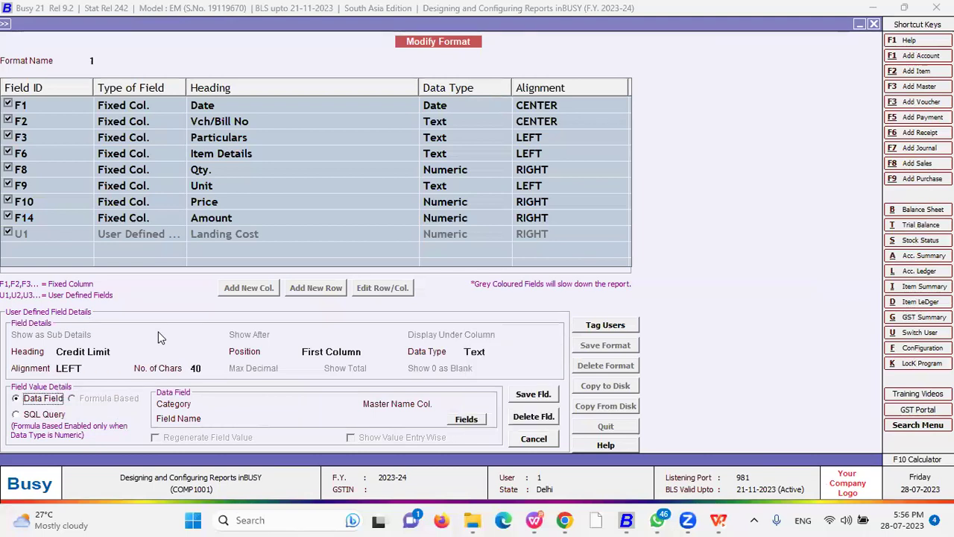
key(Return)
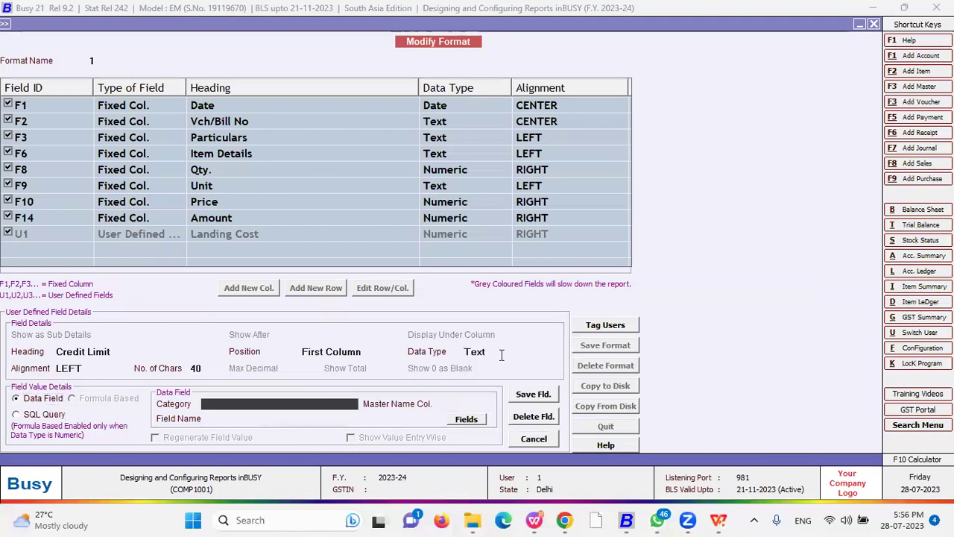
click(501, 353)
key(Down)
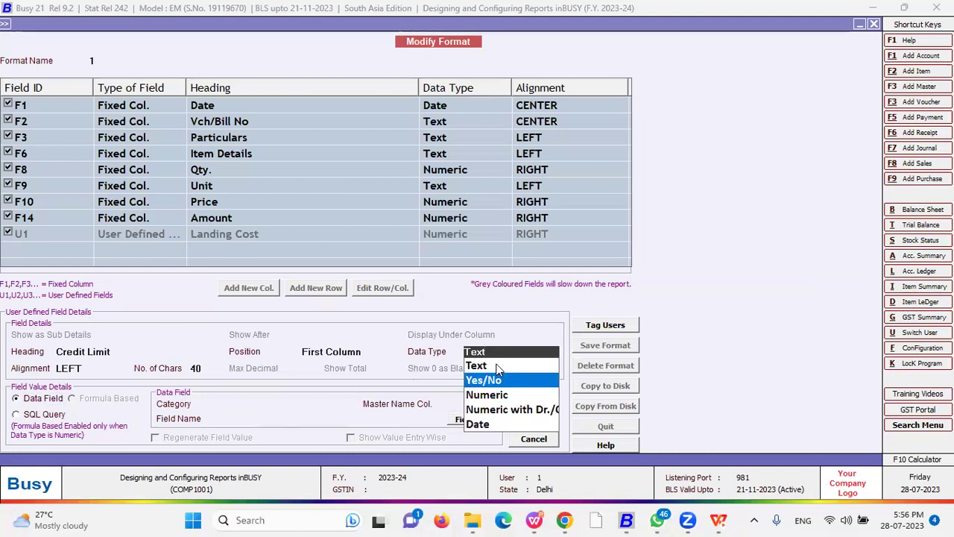
key(Return)
key(Return)
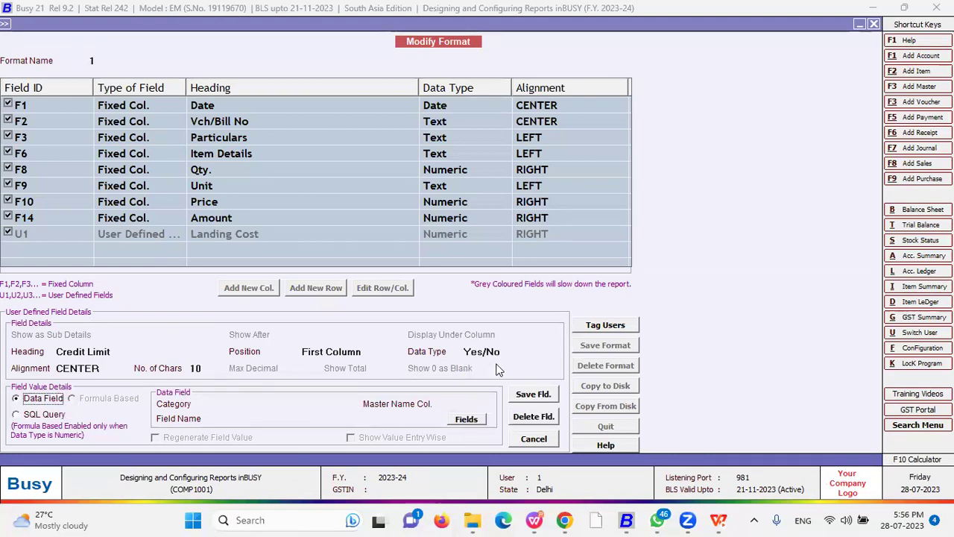
key(Return)
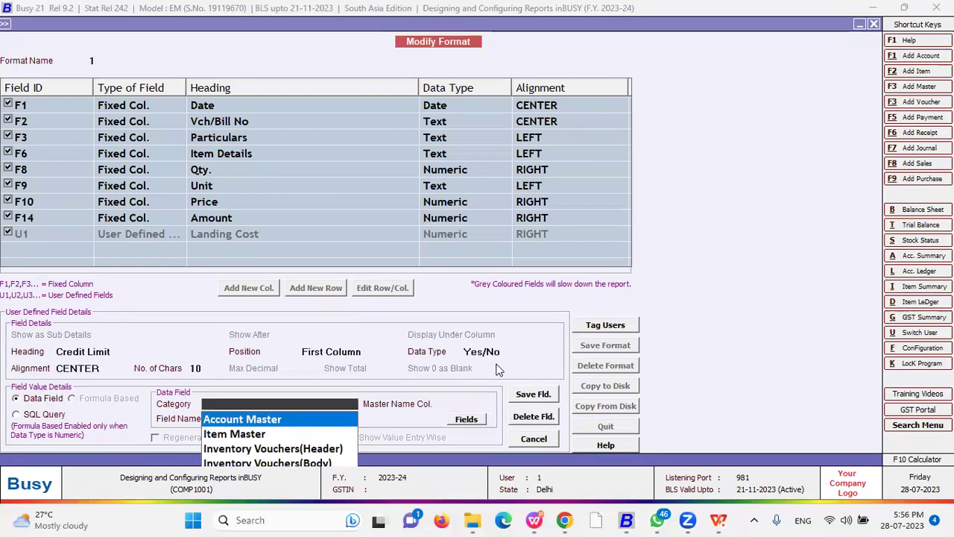
key(Return)
key(Return)
key(Return)
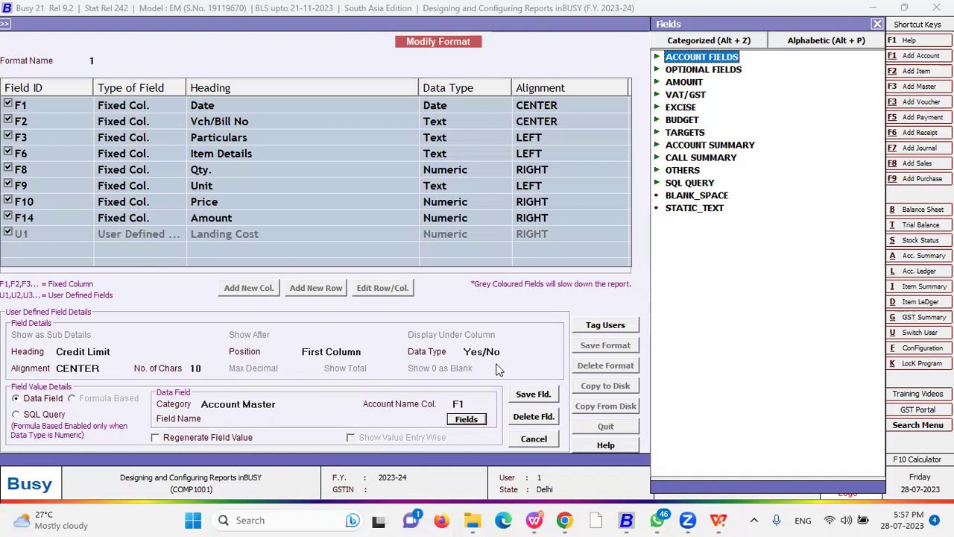
- Set the Credit Limit column's data category to Inventory Vouchers(Header)
key(Escape)
click(286, 403)
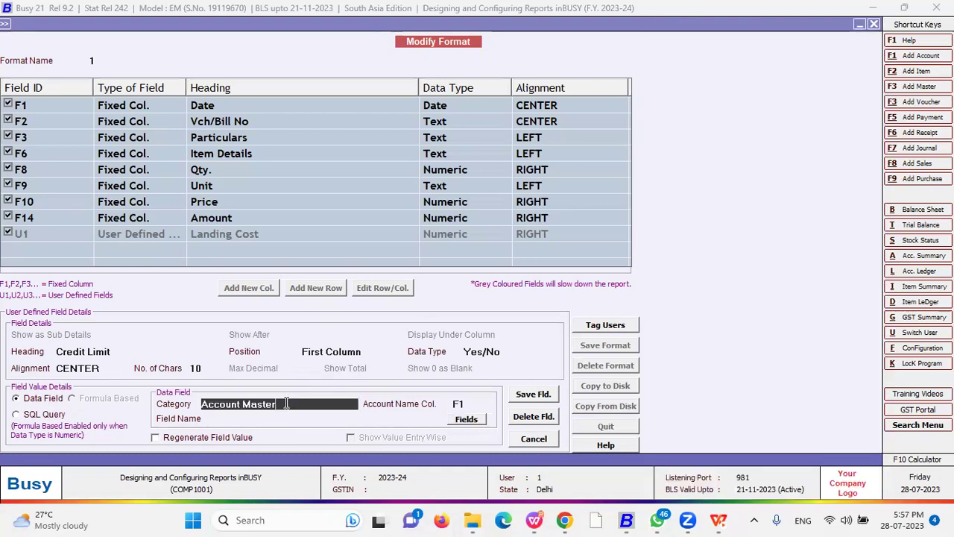
click(287, 403)
key(Down)
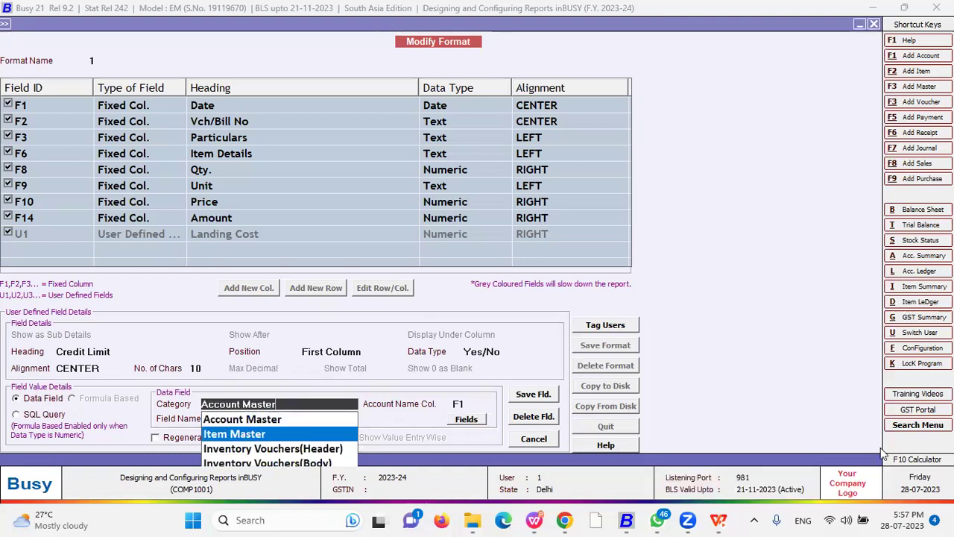
click(319, 449)
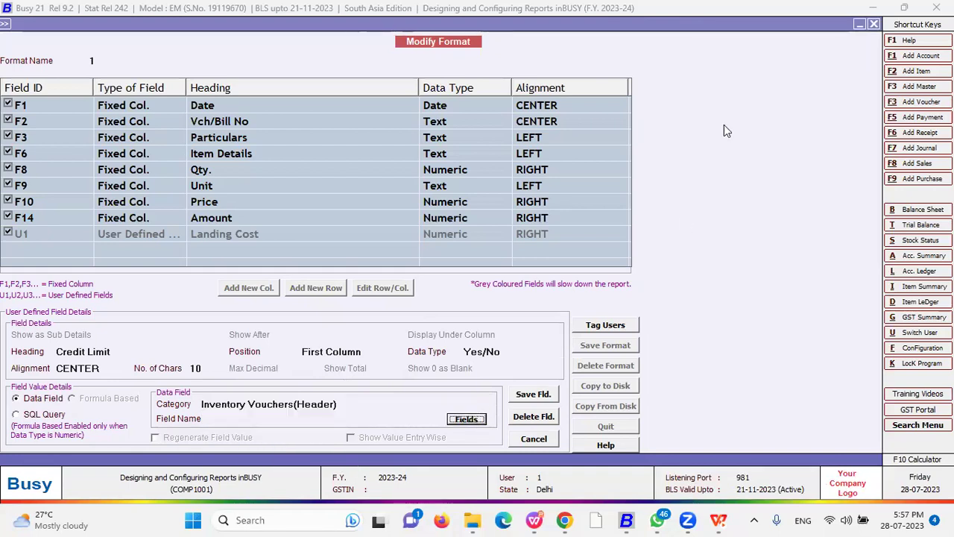
- Link Credit Limit to field VCH_OPT_FIELD1 from the alphabetic list and save the column
key(Return)
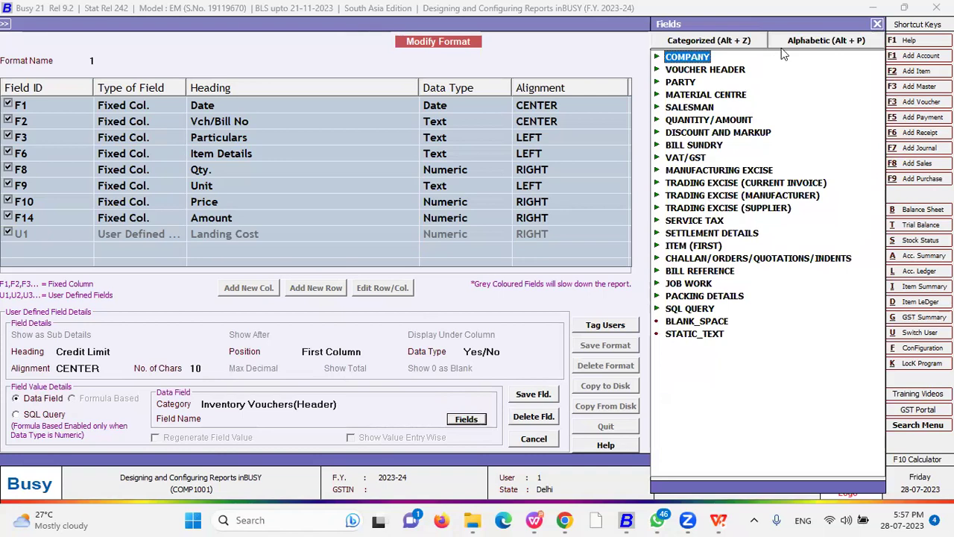
click(782, 45)
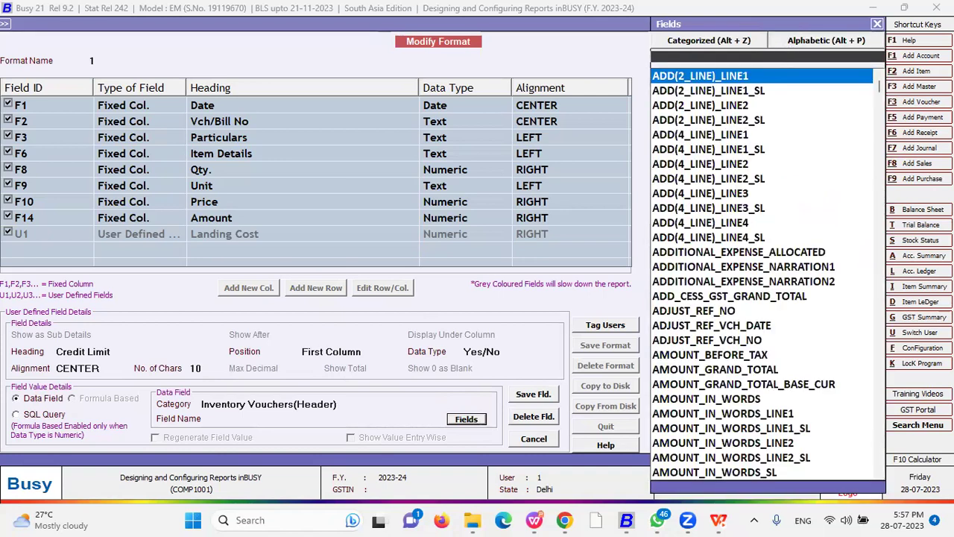
text(vch)
key(Down)
key(Down)
key(Down)
key(Down)
key(Down)
key(Down)
key(Down)
key(Down)
key(Down)
key(Down)
key(Down)
key(Down)
key(Down)
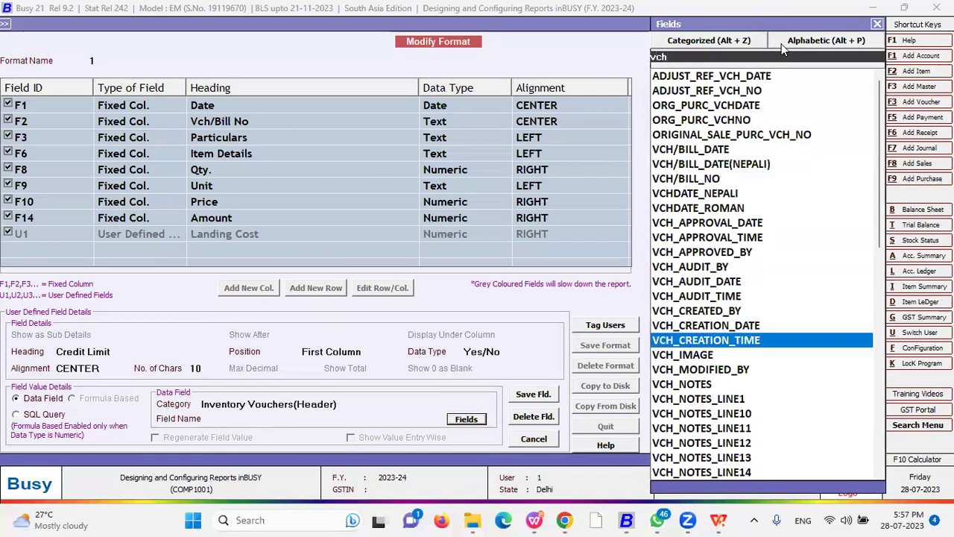
text(_op)
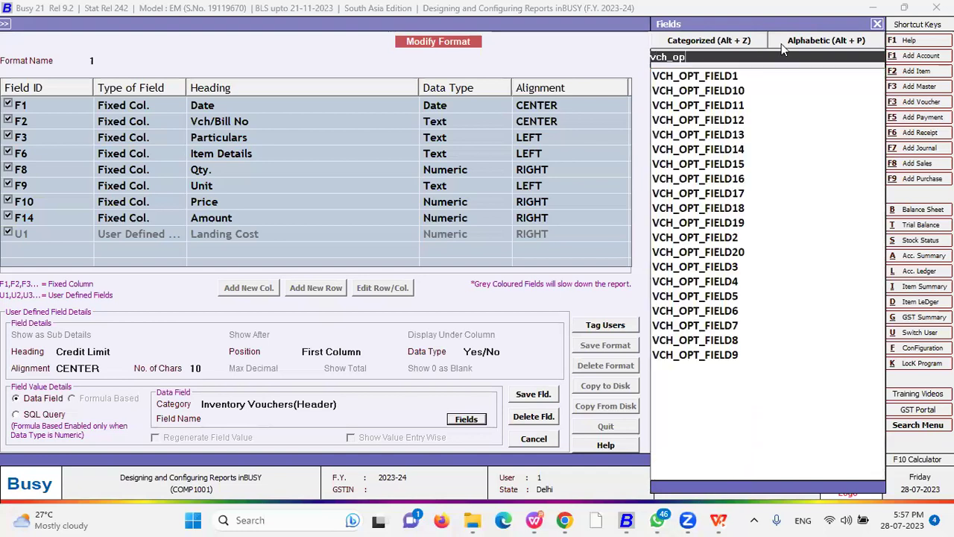
key(Return)
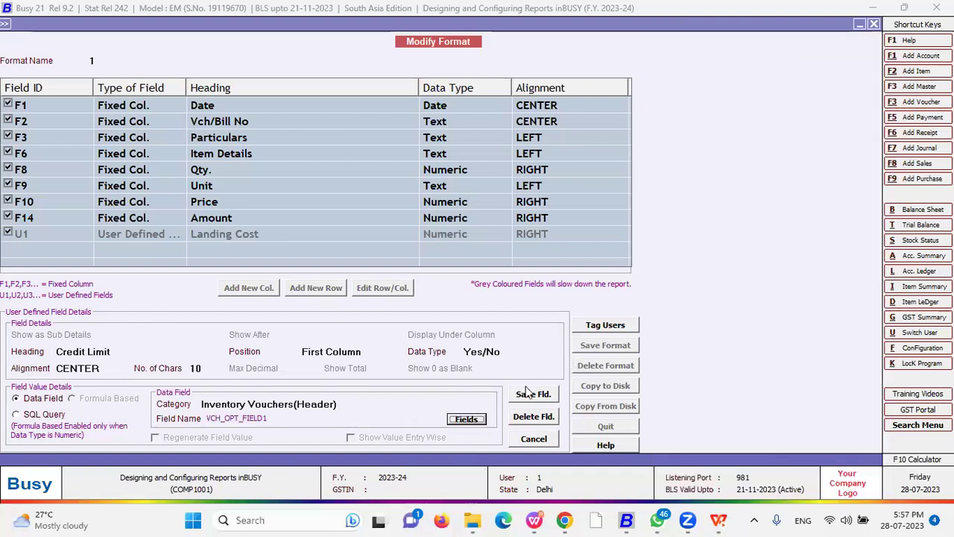
click(532, 397)
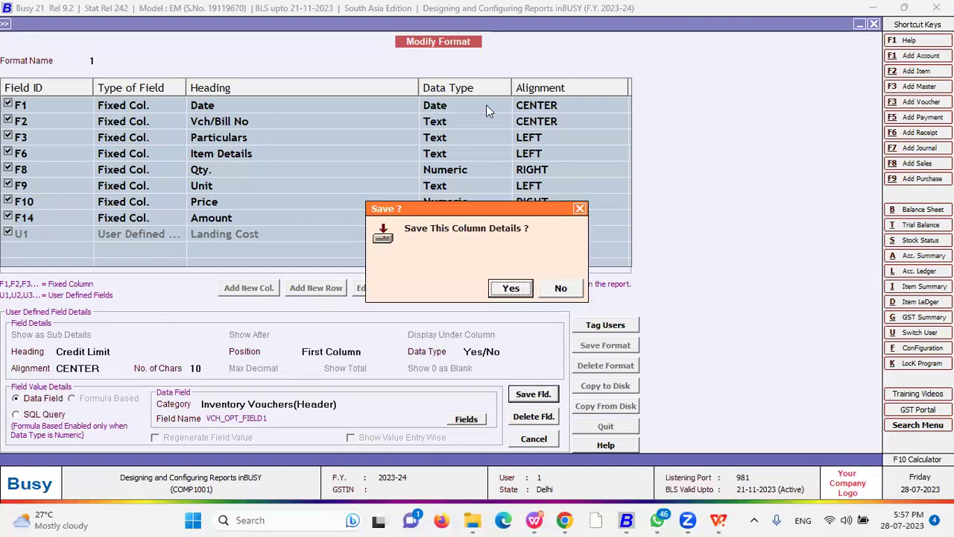
key(Return)
click(598, 347)
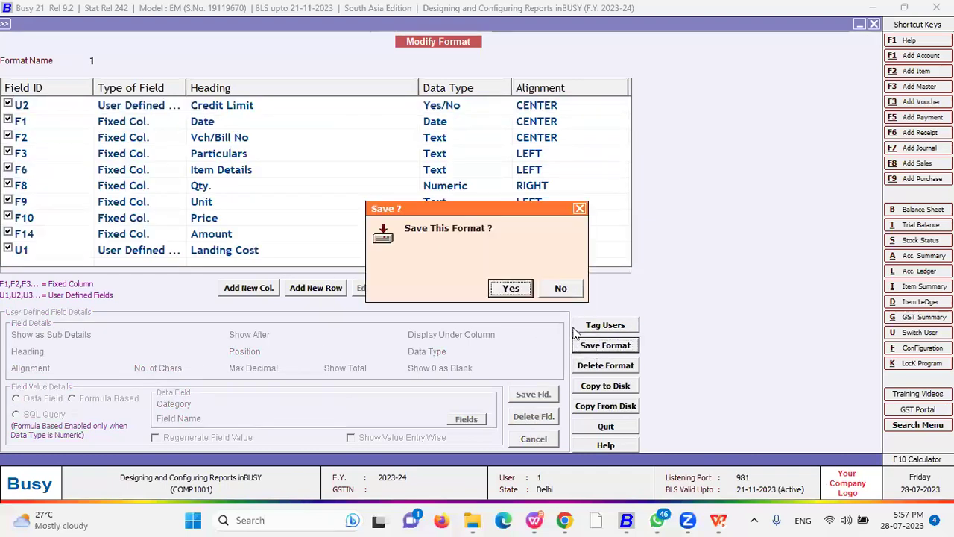
- Save format 1 and reload the Sales Register using format 1
key(Return)
key(Return)
key(Escape)
key(Escape)
key(Escape)
key(Down)
key(Down)
key(Return)
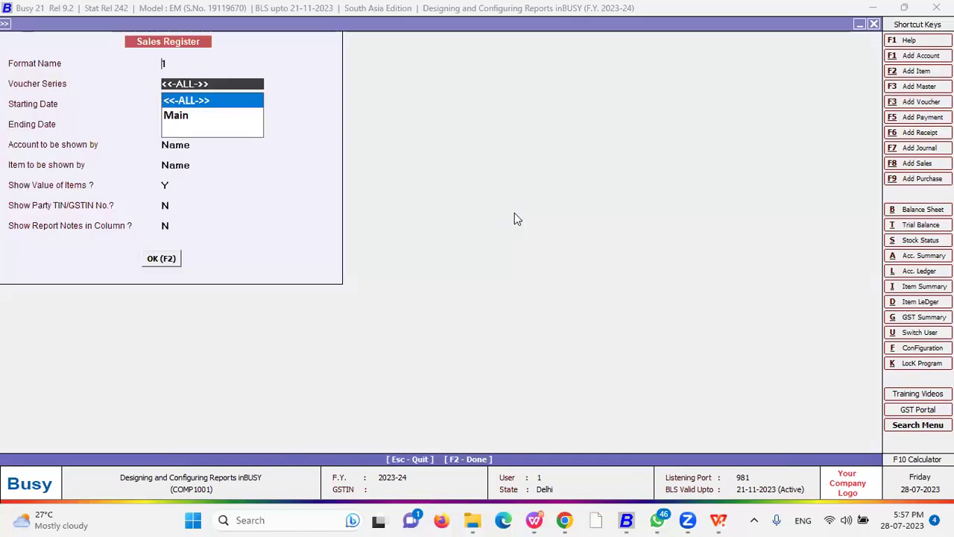
key(Return)
key(F2)
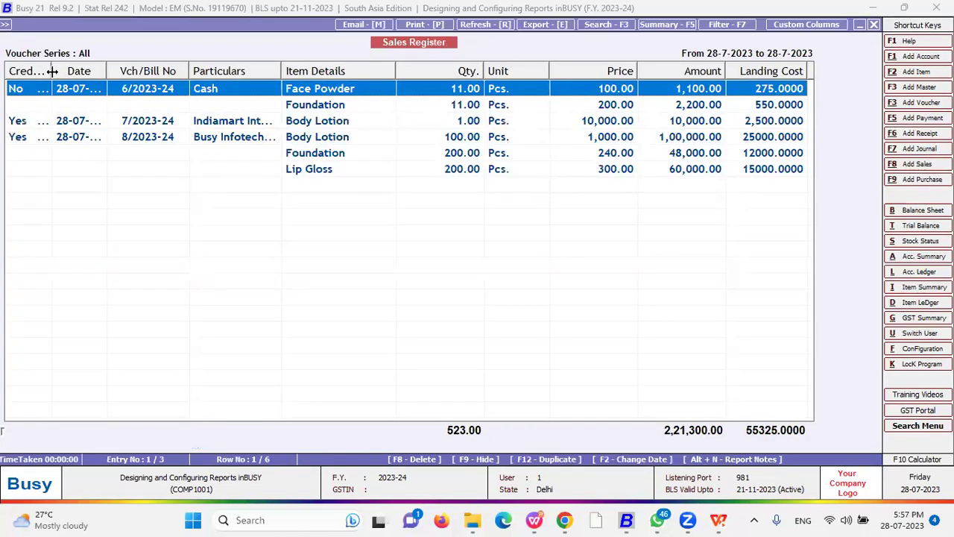
- Widen Credit Limit, check Busy Infotech voucher 8/2023-24, scroll right, then close the report
drag(52, 71, 109, 71)
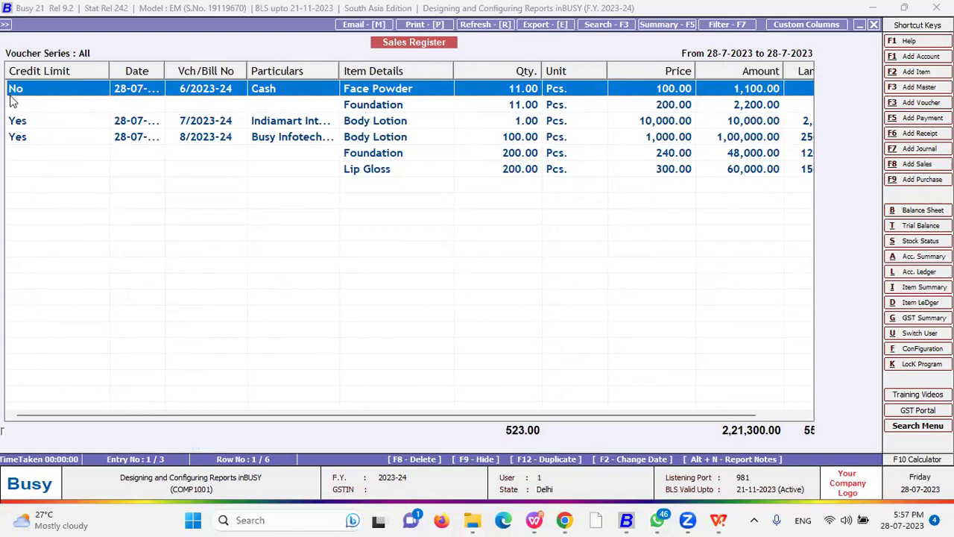
click(275, 123)
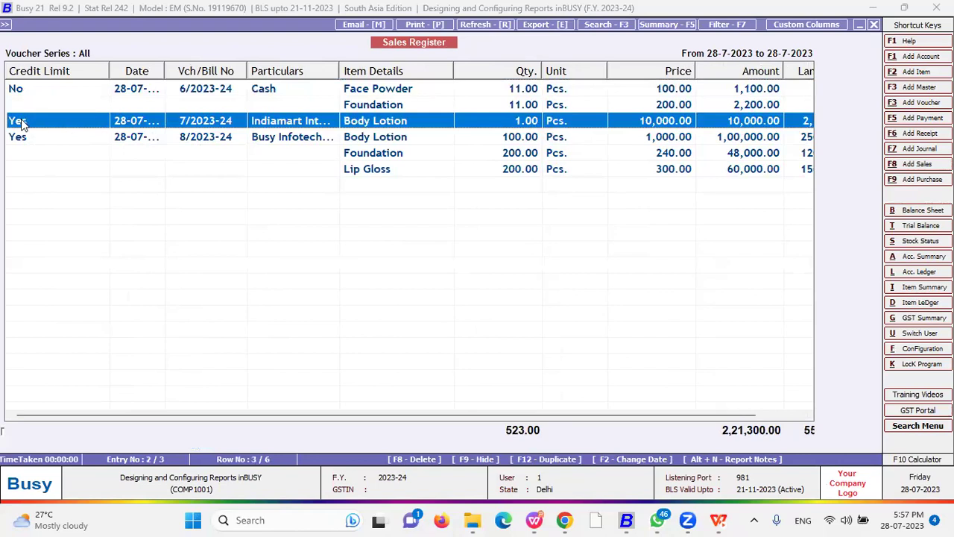
click(291, 139)
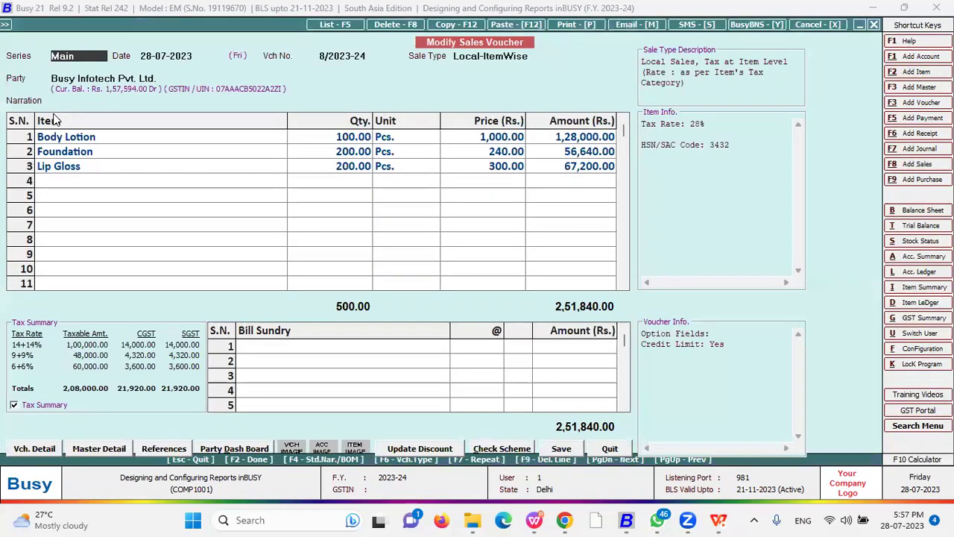
key(Escape)
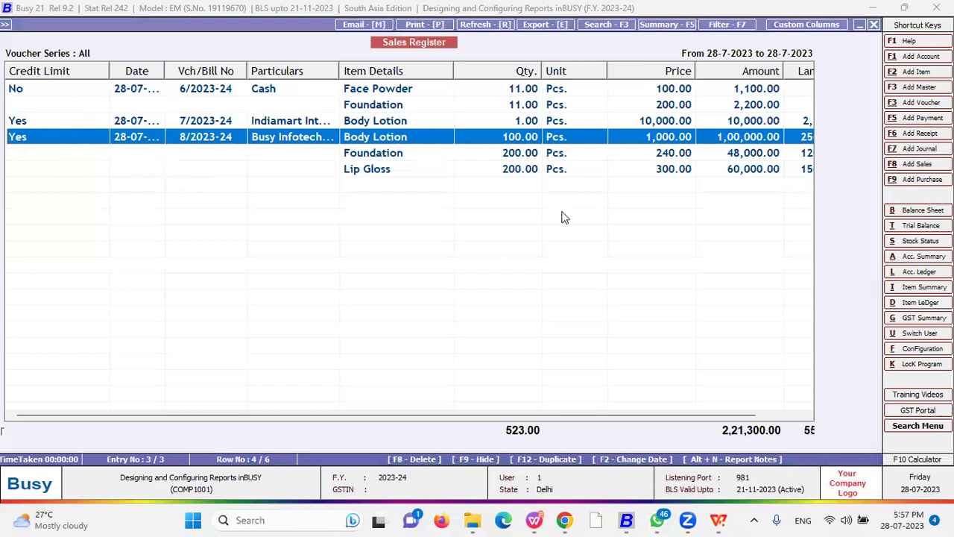
drag(442, 414, 591, 415)
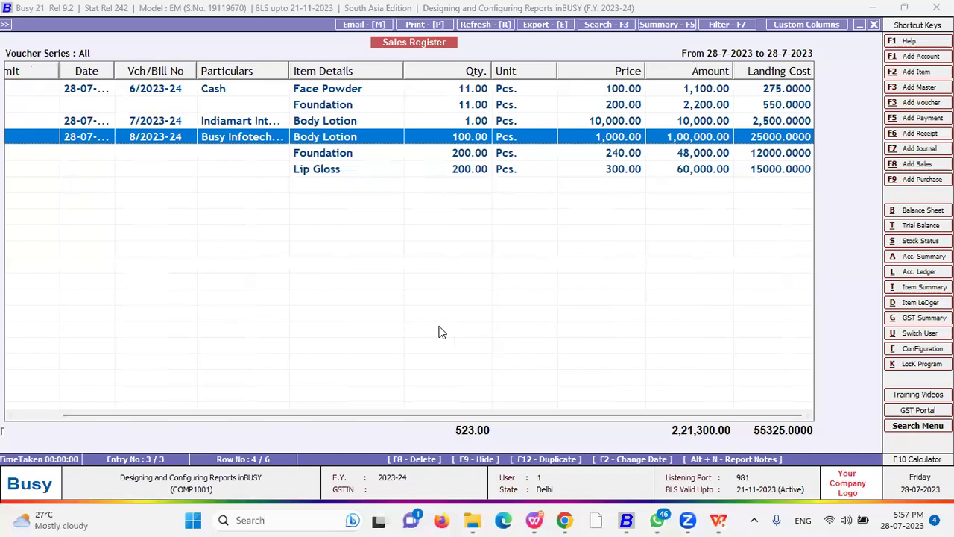
key(Escape)
key(Escape)
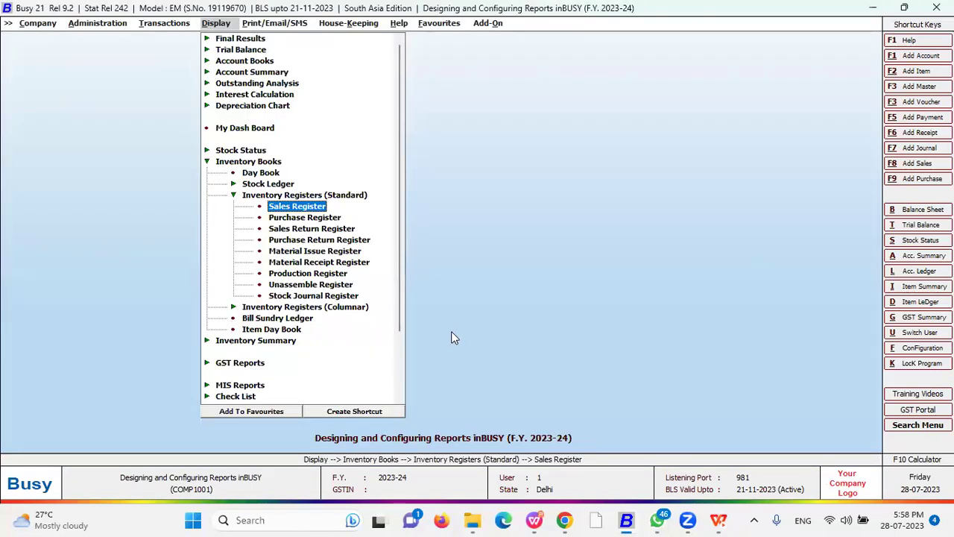
- Collapse Inventory Registers (Standard) and bring the pending-bills PDF in Chrome forward
key(Escape)
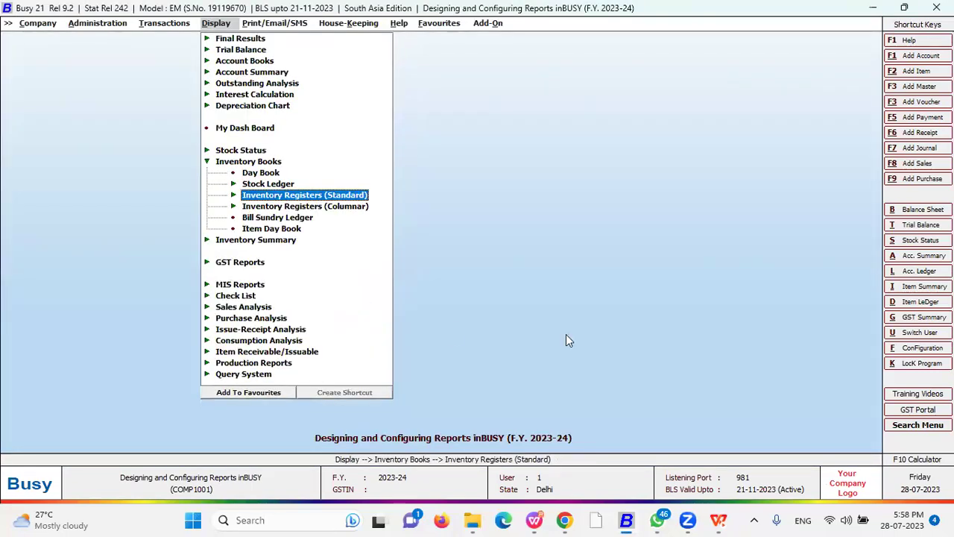
click(566, 520)
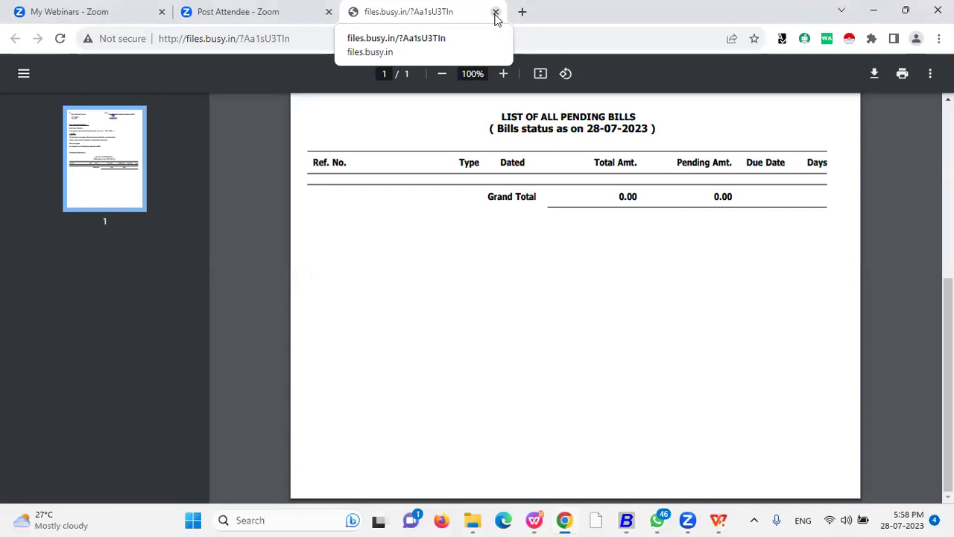
- Close the files.busy.in PDF tab and switch to the WPS presentation's Session Objective slide
click(496, 16)
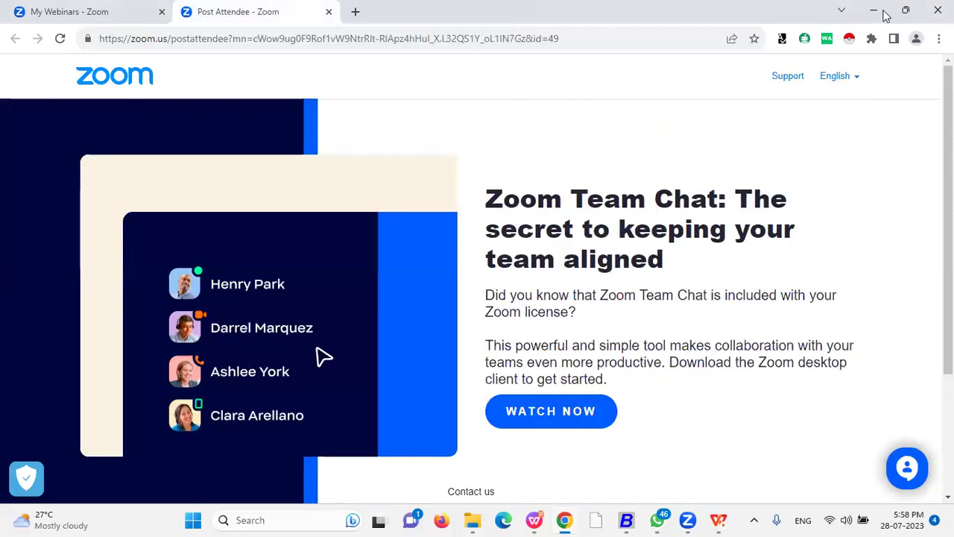
key(alt+Tab)
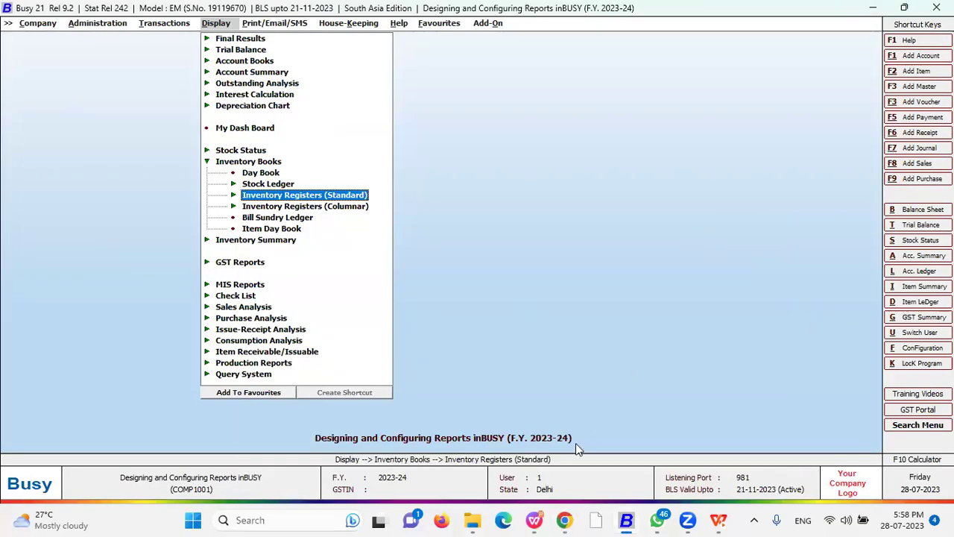
click(564, 520)
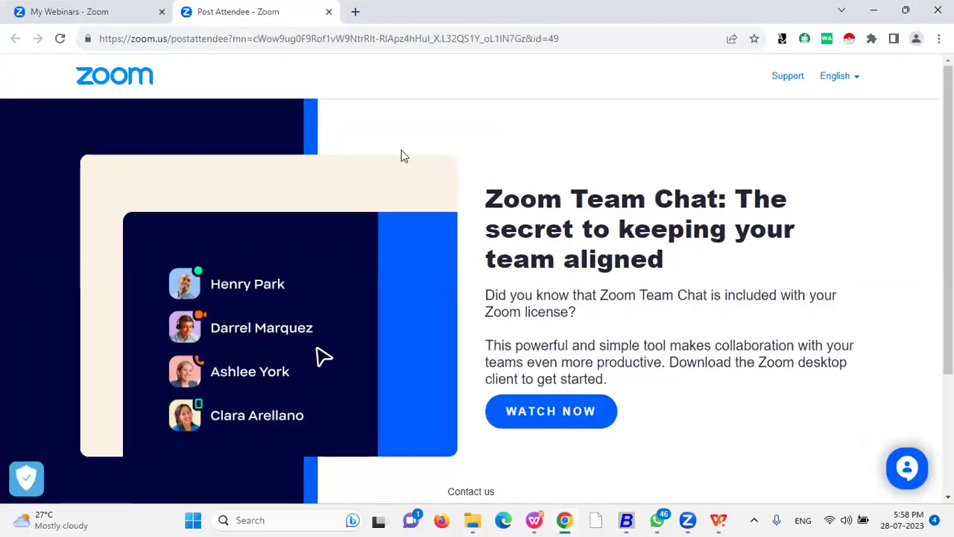
click(536, 519)
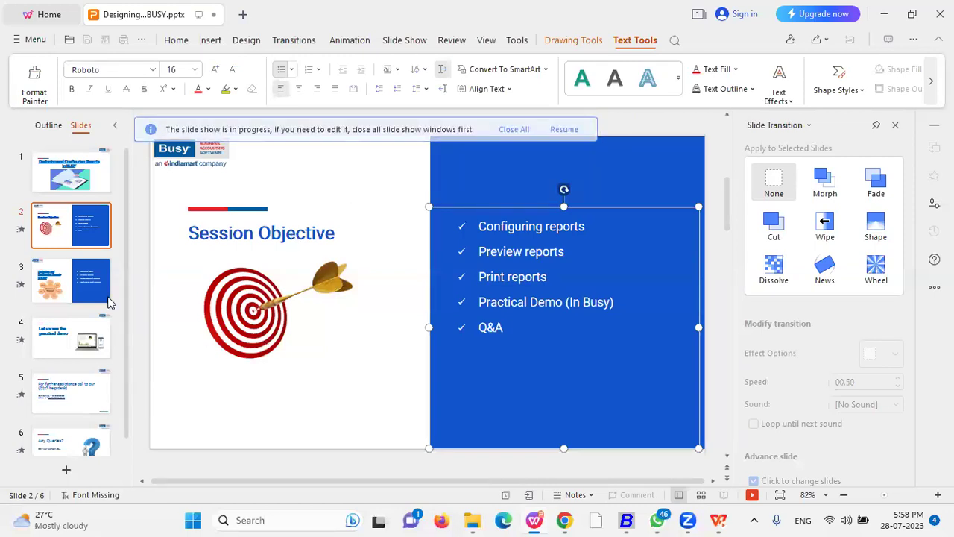
- Restart the slide show from slide 1 and advance toward the 24x7 help-desk slide
click(939, 15)
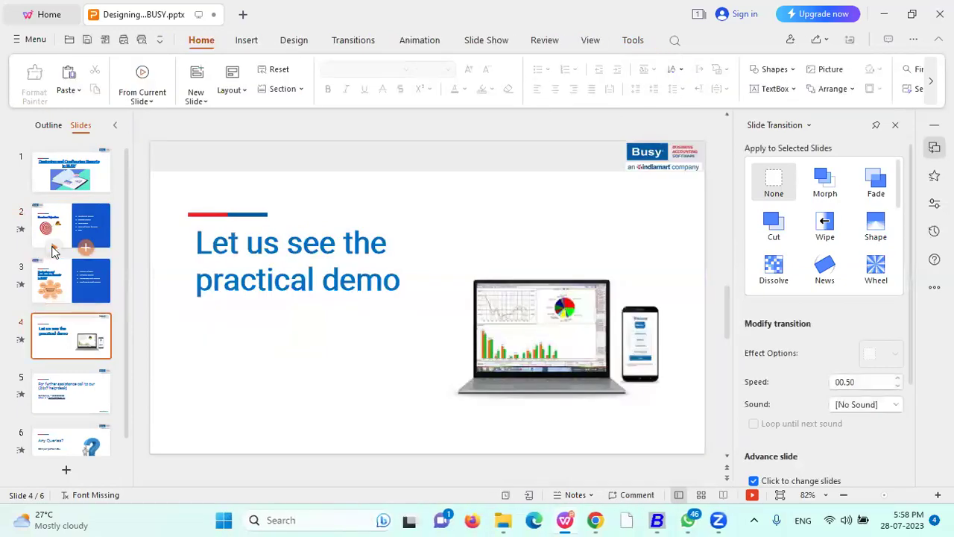
key(F5)
scroll(227, 346, down, 6)
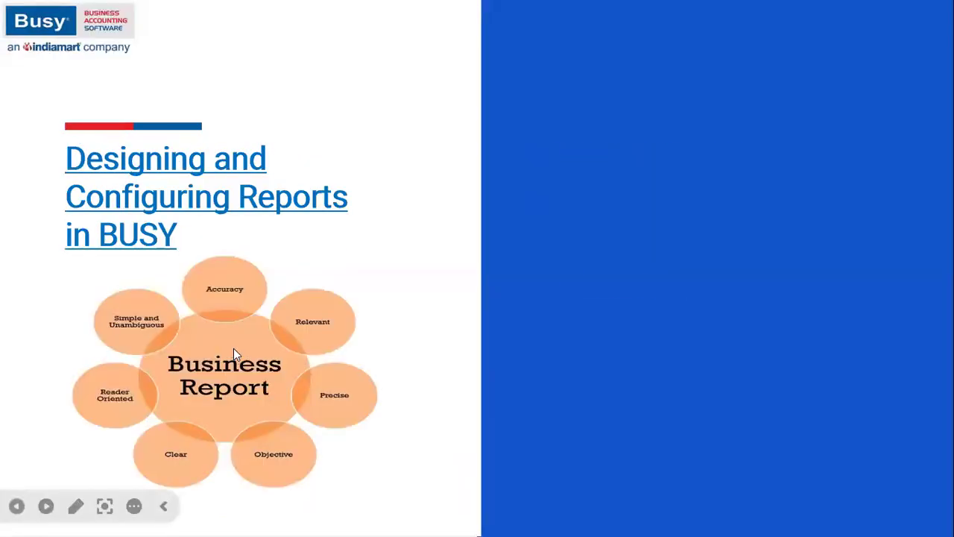
scroll(233, 351, down, 3)
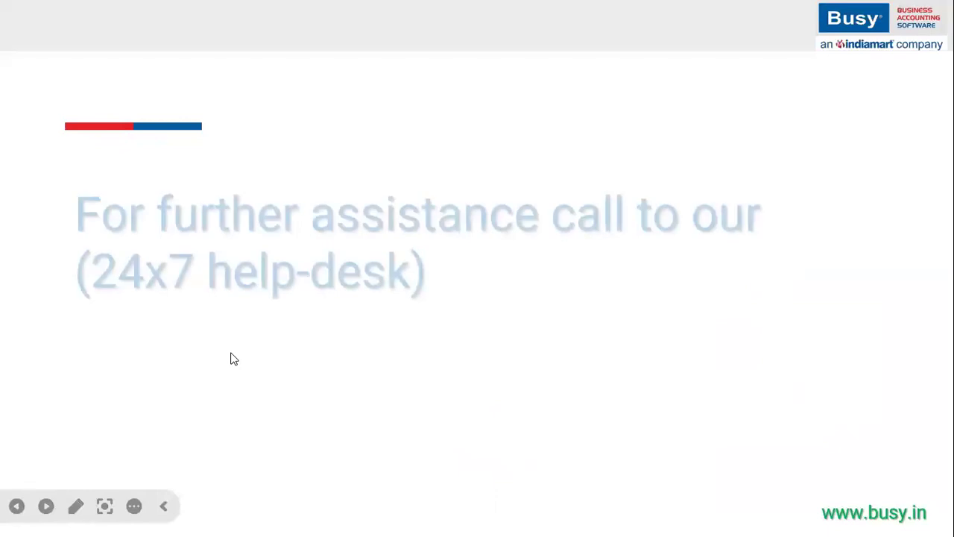